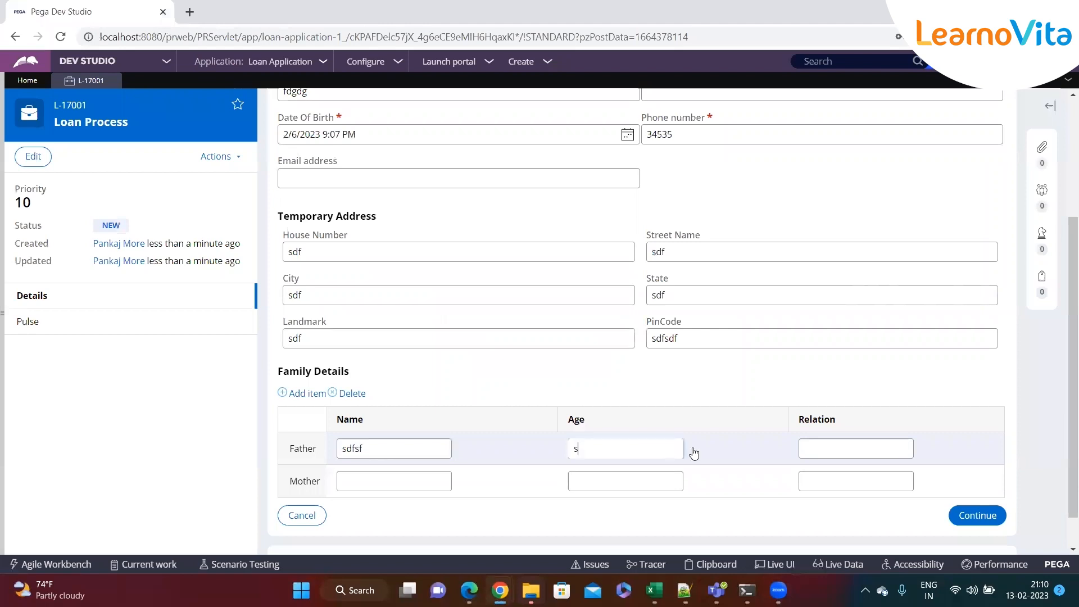
Fill the Mother row's name, age and relation with placeholder text and continue past the family details
{"action": "type", "text": "sfs"}
{"action": "key", "text": "Tab"}
{"action": "type", "text": "sdfsf"}
{"action": "left_click", "coordinate": [611, 481]}
{"action": "type", "text": "sdsdf"}
{"action": "left_click", "coordinate": [843, 479]}
{"action": "type", "text": "sdfs"}
{"action": "left_click", "coordinate": [999, 521]}
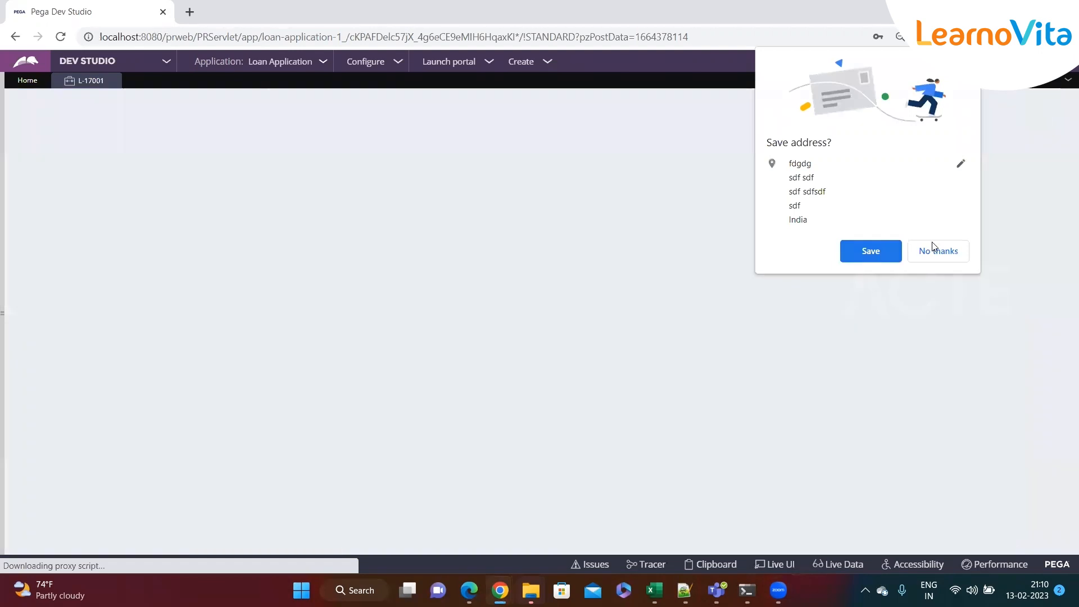
Decline saving the address, pick Education Loan with amount 122, and tick 'Do you have any loan?'
{"action": "left_click", "coordinate": [935, 250]}
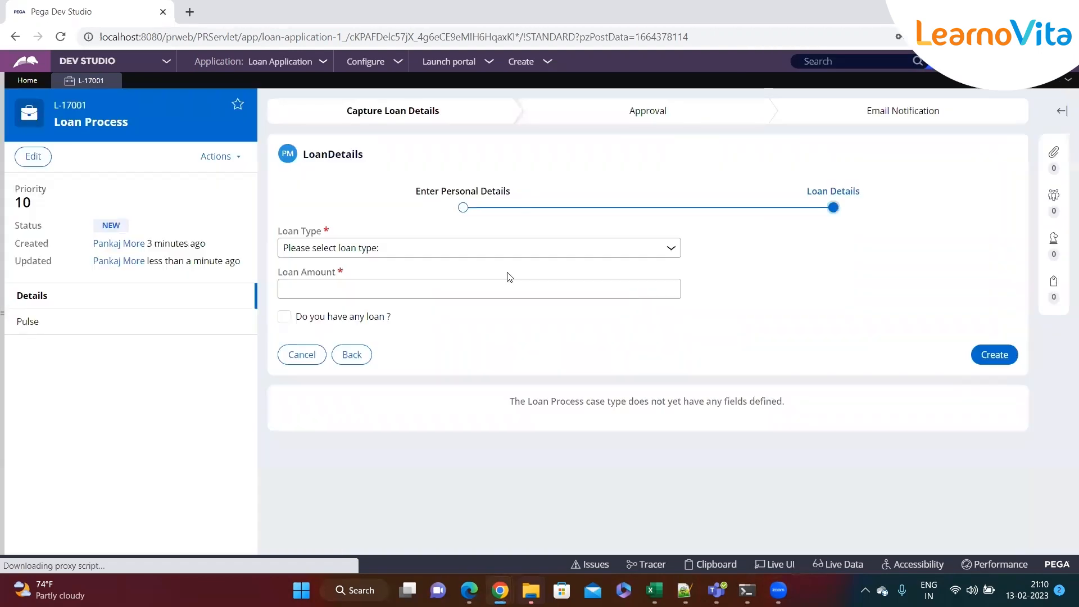
{"action": "left_click", "coordinate": [340, 256]}
{"action": "left_click", "coordinate": [334, 277]}
{"action": "left_click", "coordinate": [335, 286]}
{"action": "type", "text": "122"}
{"action": "left_click", "coordinate": [285, 316]}
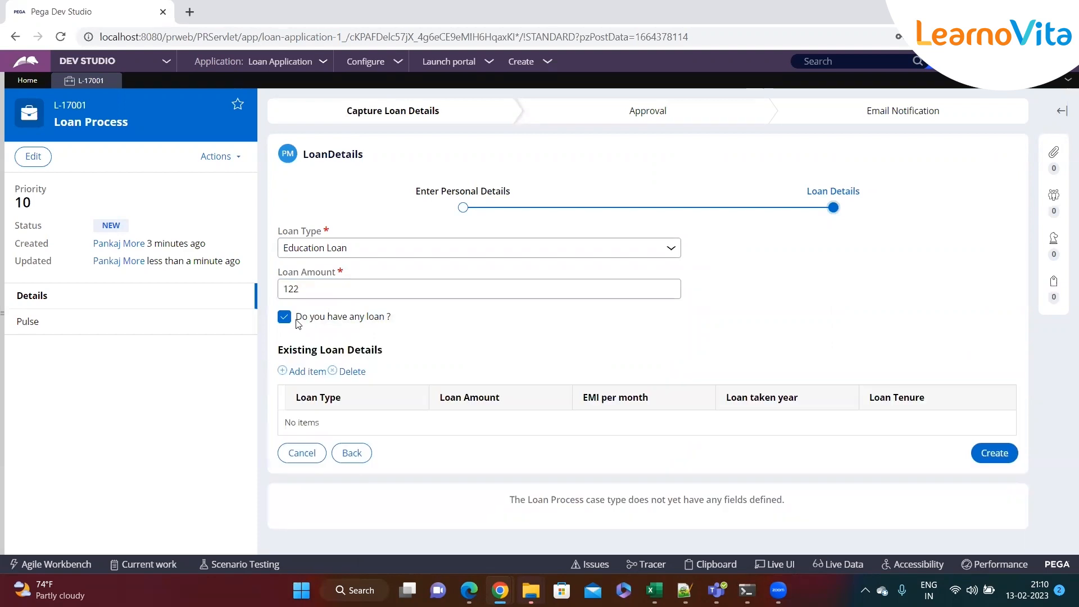
Add two existing-loan rows and fill row 1 as Education Loan with placeholder amount, EMI, year and tenure
{"action": "left_click", "coordinate": [308, 373]}
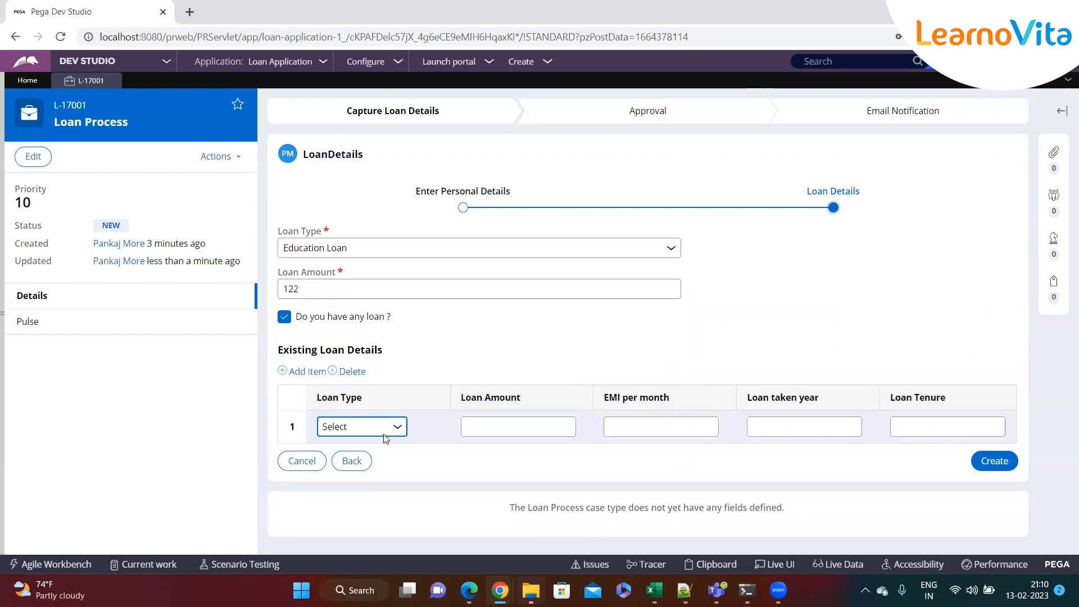
{"action": "left_click", "coordinate": [299, 372]}
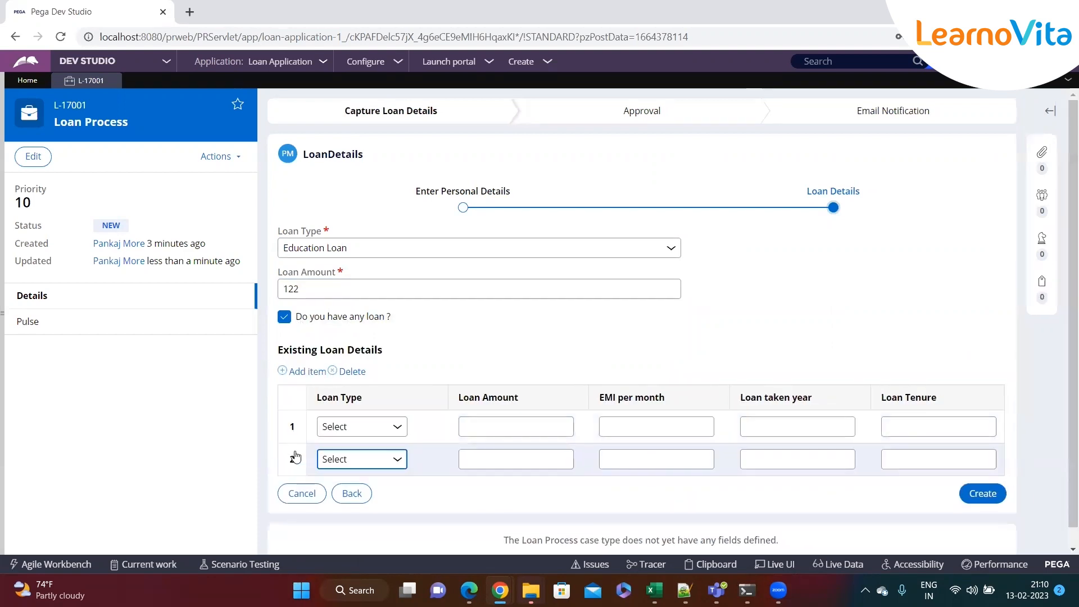
{"action": "left_click", "coordinate": [373, 464]}
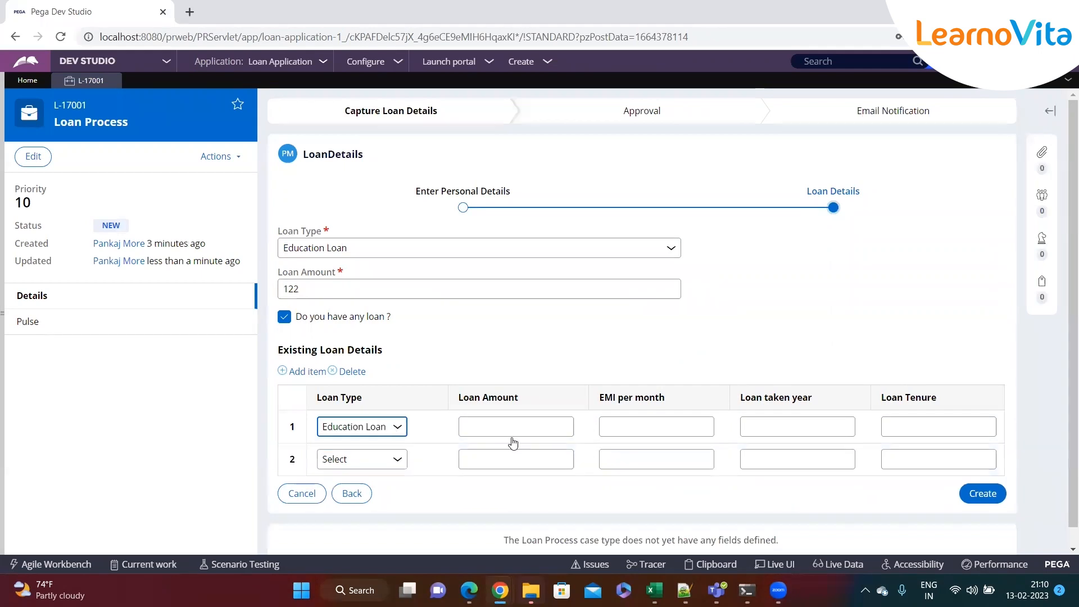
{"action": "left_click", "coordinate": [514, 428]}
{"action": "type", "text": "wer"}
{"action": "left_click", "coordinate": [645, 428]}
{"action": "type", "text": "werwer"}
{"action": "left_click", "coordinate": [792, 434]}
{"action": "type", "text": "wer"}
{"action": "left_click", "coordinate": [894, 434]}
{"action": "type", "text": "werr"}
Fill existing-loan row 2 as Personal Loan with placeholder amount, EMI and year
{"action": "left_click", "coordinate": [368, 453]}
{"action": "left_click", "coordinate": [352, 501]}
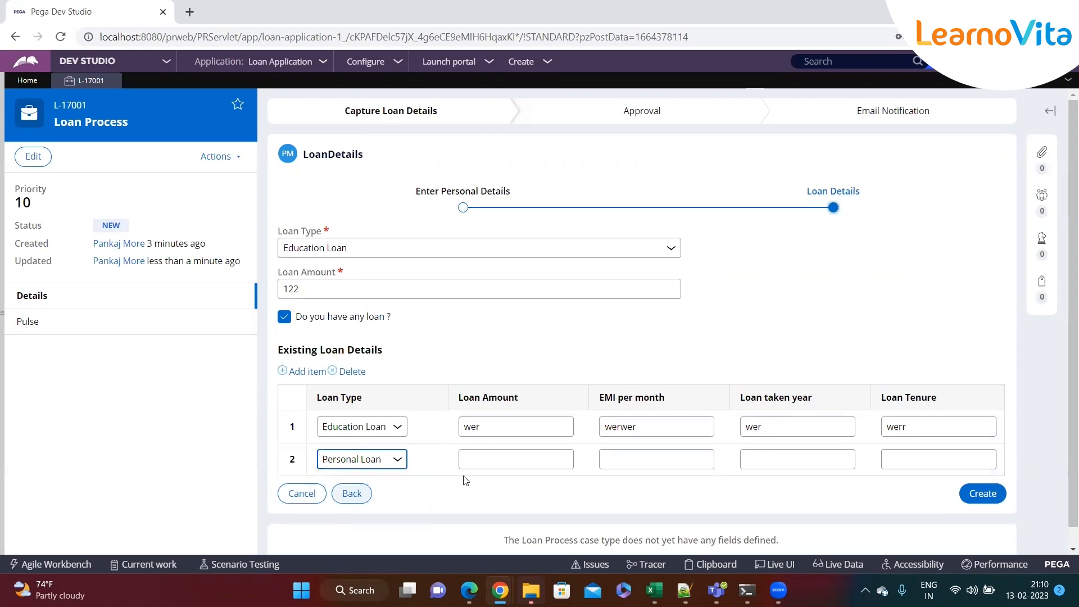
{"action": "left_click", "coordinate": [506, 460]}
{"action": "type", "text": "wer"}
{"action": "left_click", "coordinate": [631, 460]}
{"action": "type", "text": "wer"}
{"action": "left_click", "coordinate": [747, 462]}
{"action": "type", "text": "wer"}
{"action": "left_click", "coordinate": [908, 458]}
{"action": "type", "text": "wer"}
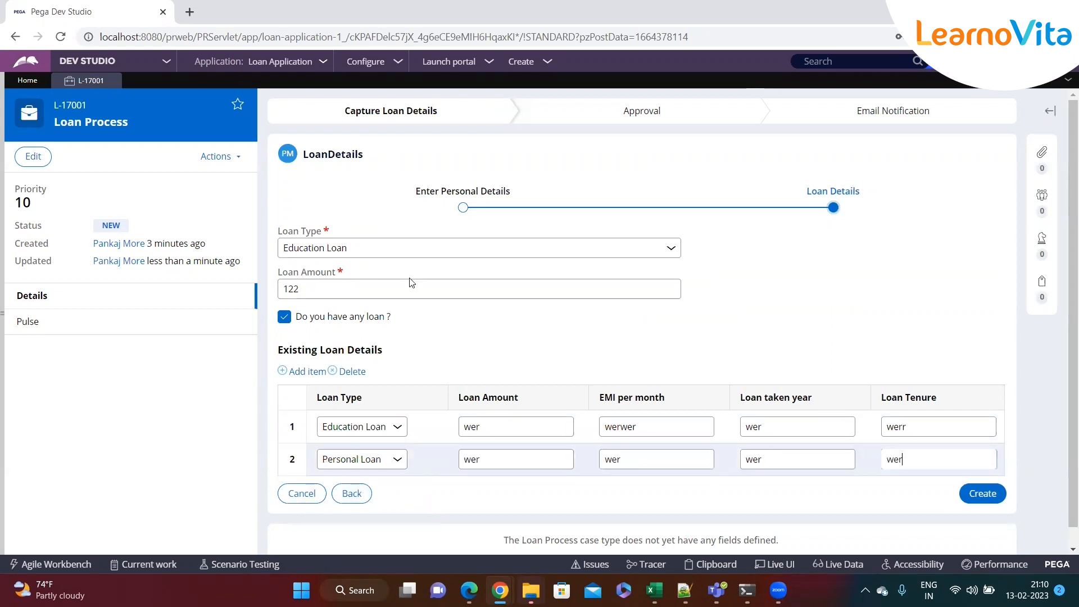
Change the main loan type to Home Loan and submit the loan details
{"action": "left_click", "coordinate": [386, 253]}
{"action": "left_click", "coordinate": [343, 290]}
{"action": "left_click", "coordinate": [967, 495]}
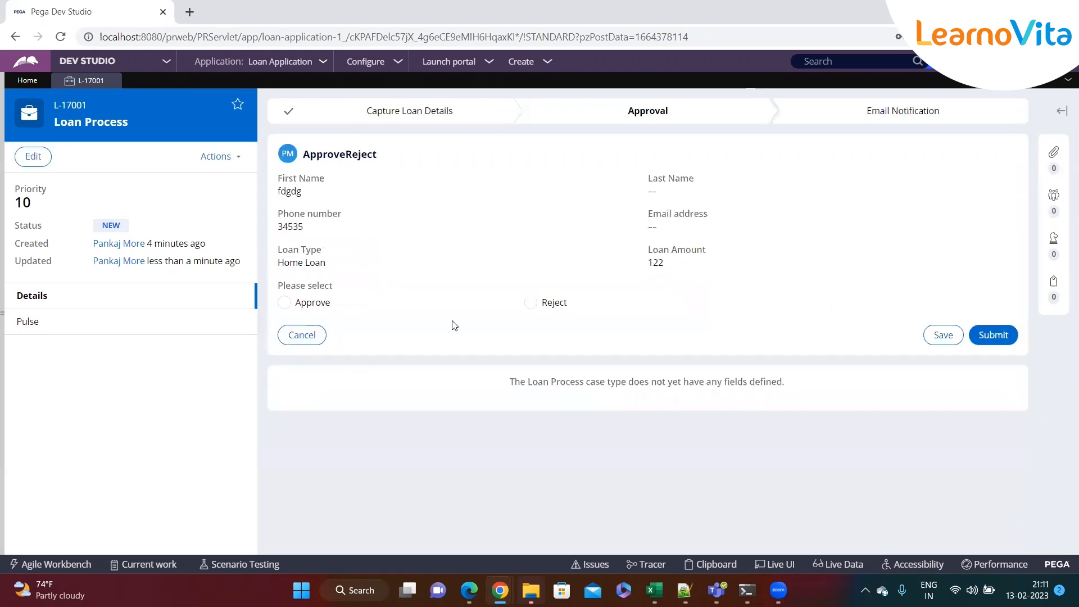
Choose Reject and enter 'Test' as the rejection comment
{"action": "left_click_drag", "start_coordinate": [279, 289], "coordinate": [355, 291]}
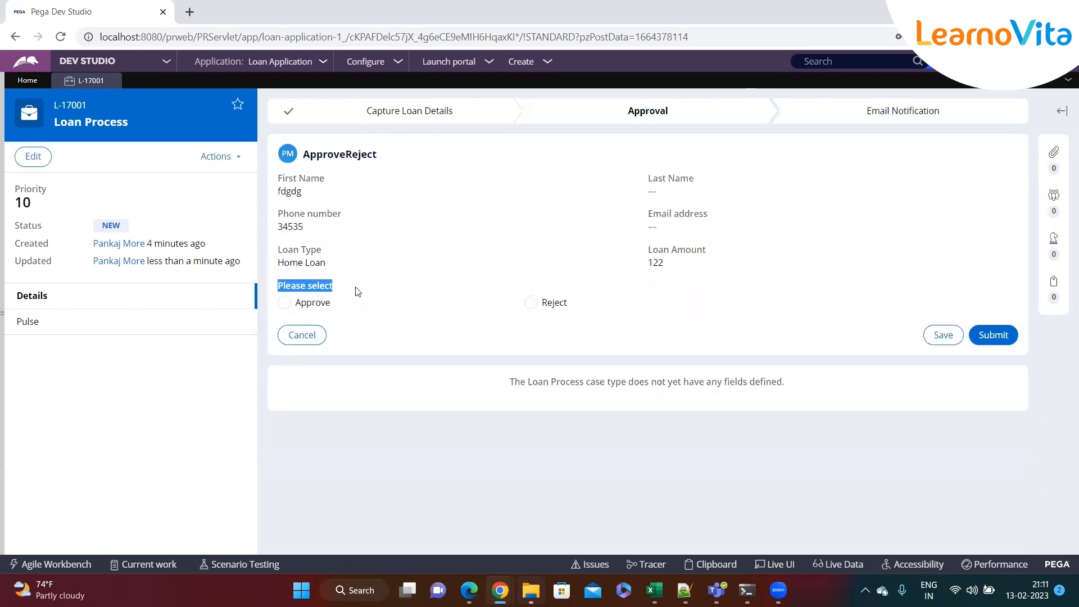
{"action": "left_click", "coordinate": [475, 232]}
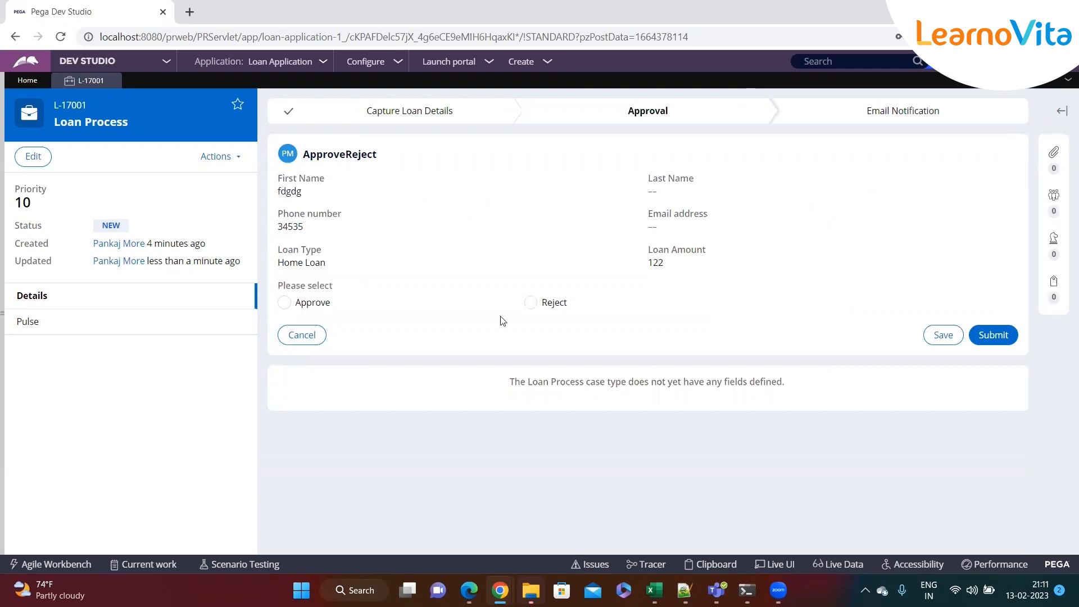
{"action": "left_click", "coordinate": [530, 303]}
{"action": "left_click", "coordinate": [496, 349]}
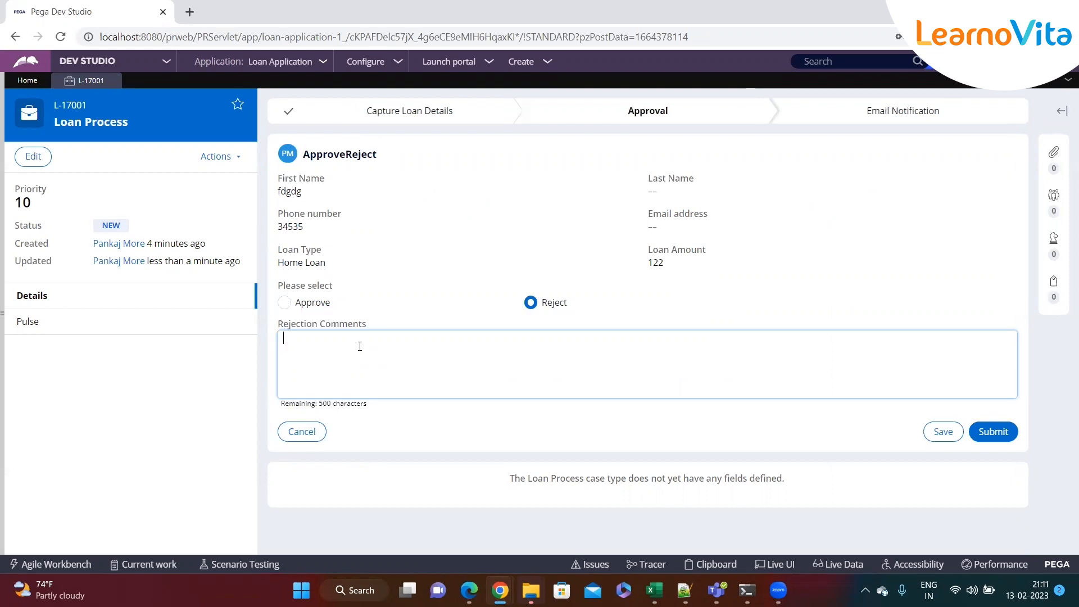
{"action": "type", "text": "Test"}
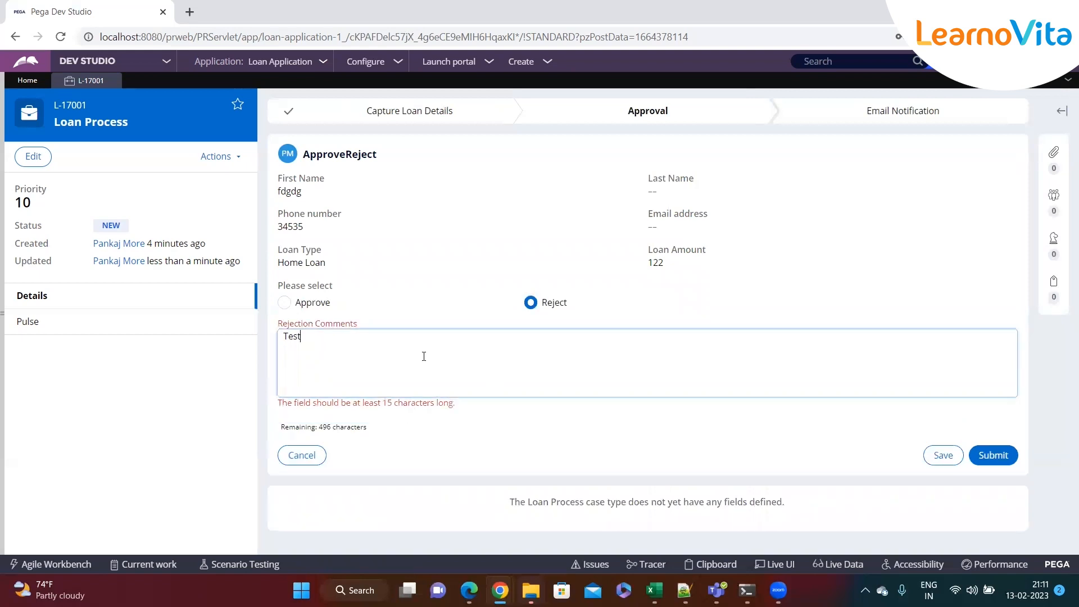
Review the error saying the comment needs at least 15 characters
{"action": "left_click_drag", "start_coordinate": [455, 403], "coordinate": [277, 407]}
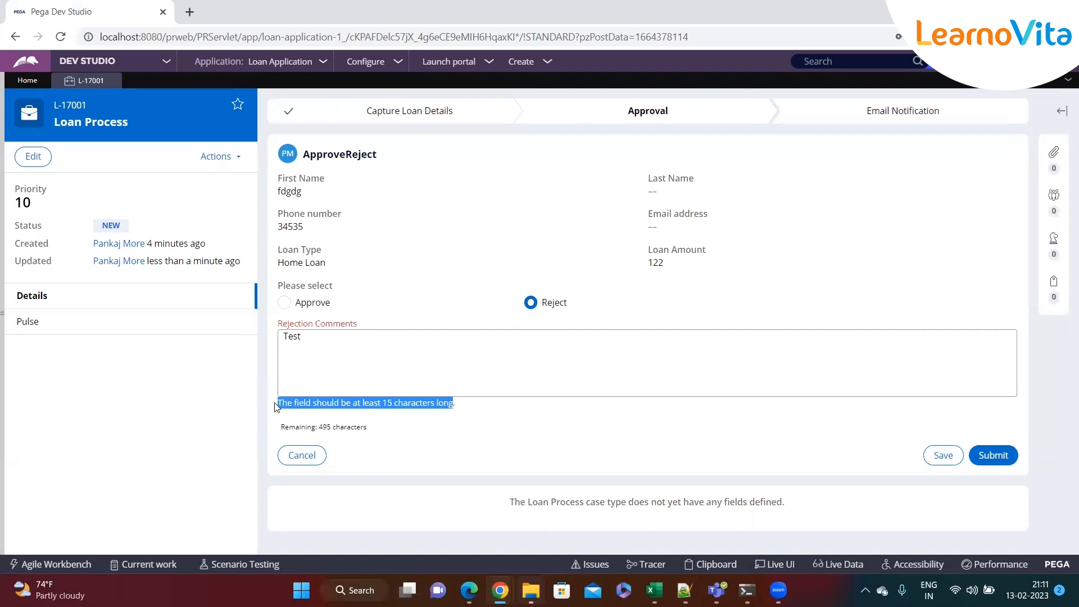
{"action": "left_click", "coordinate": [347, 417]}
{"action": "left_click_drag", "start_coordinate": [369, 403], "coordinate": [487, 410]}
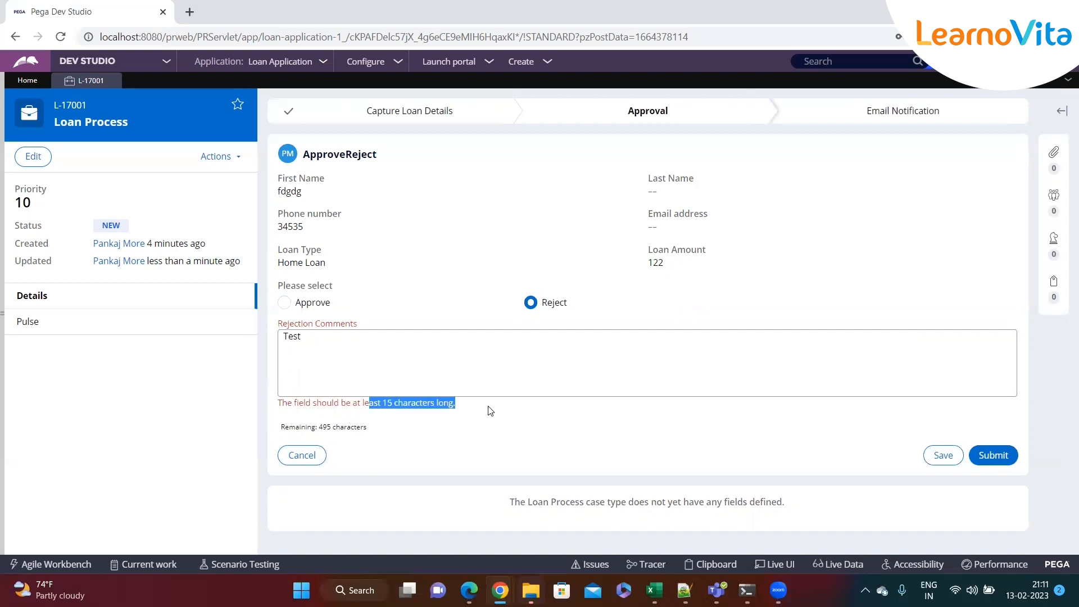
{"action": "left_click", "coordinate": [472, 405]}
{"action": "left_click_drag", "start_coordinate": [346, 404], "coordinate": [486, 409]}
{"action": "left_click", "coordinate": [367, 348]}
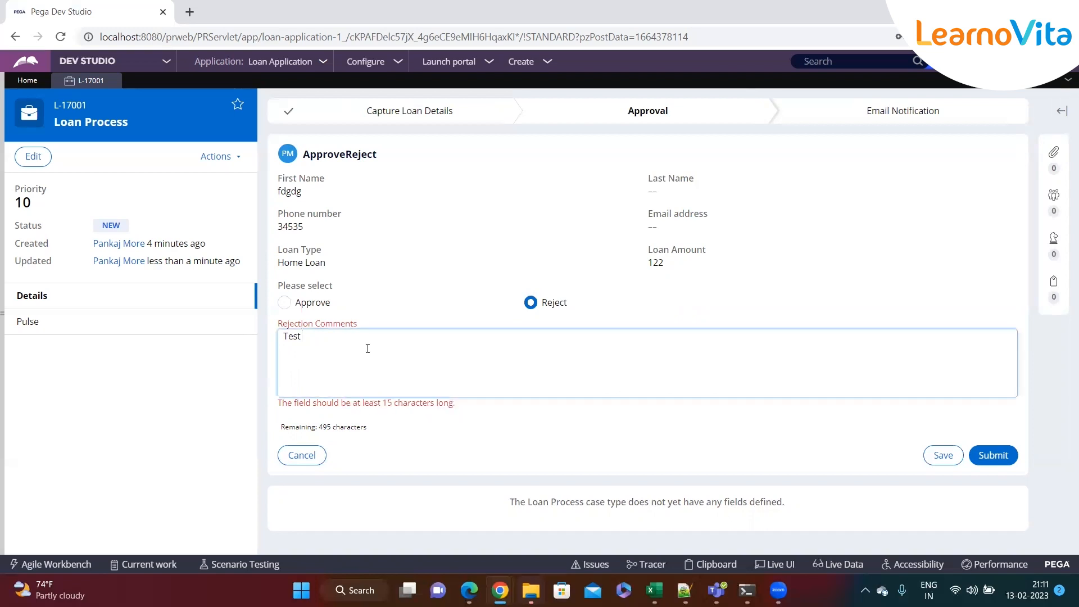
Extend the comment past 15 characters with extra text and submit the rejection
{"action": "double_click", "coordinate": [303, 346]}
{"action": "left_click", "coordinate": [318, 350]}
{"action": "left_click", "coordinate": [349, 356]}
{"action": "left_click_drag", "start_coordinate": [481, 410], "coordinate": [293, 397]}
{"action": "left_click", "coordinate": [324, 342]}
{"action": "type", "text": "asdfasdfa f afasfs fasf asfsf afaf"}
{"action": "left_click", "coordinate": [647, 427]}
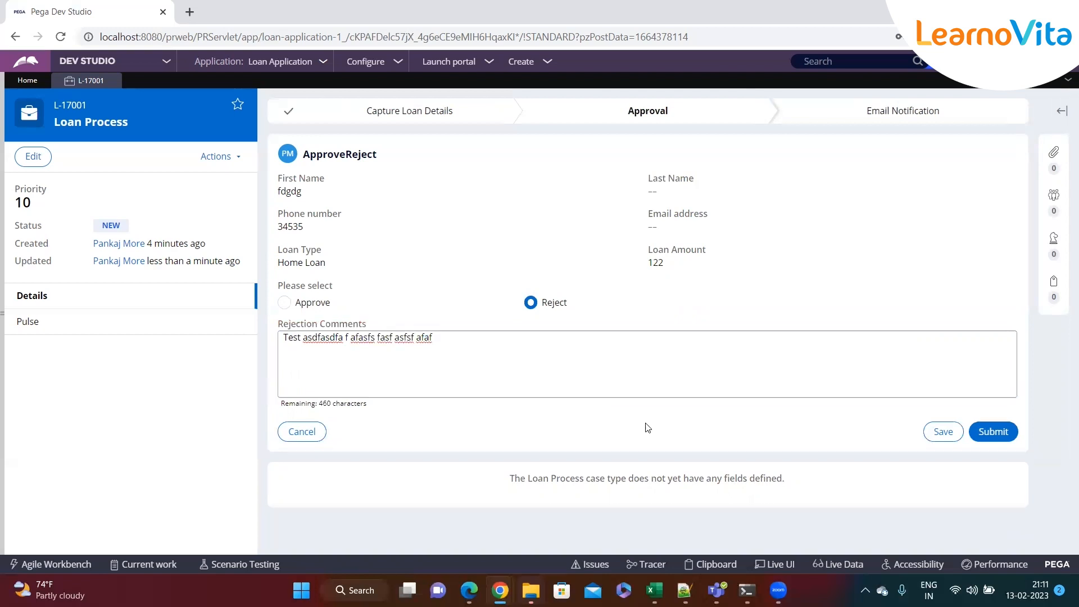
{"action": "left_click", "coordinate": [990, 433]}
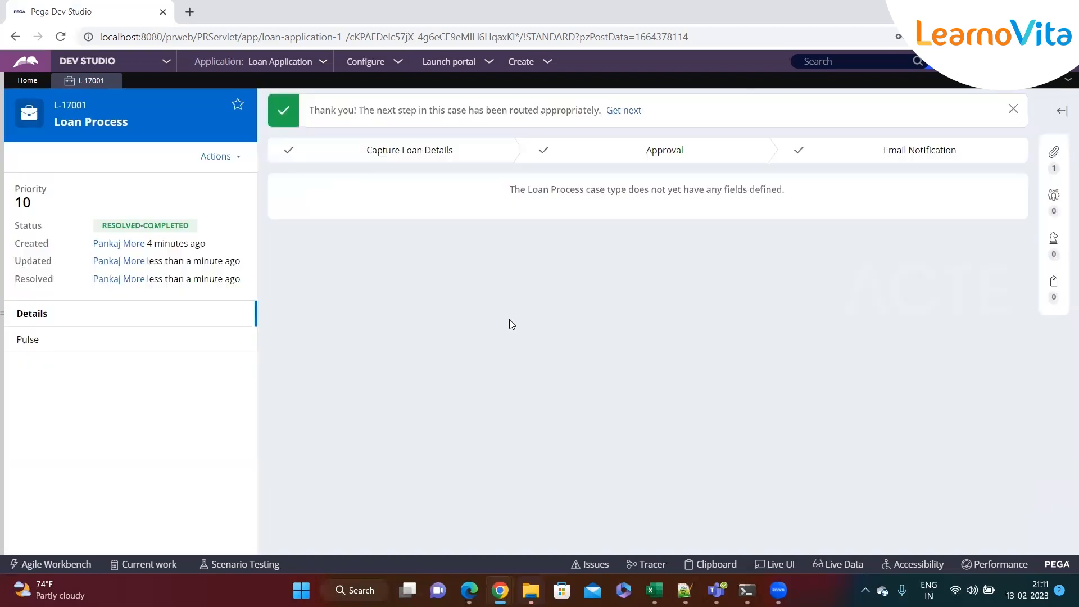
Review the finished case's files, followers and tags, then start a new Loan Process case via Create > New
{"action": "left_click", "coordinate": [1053, 152]}
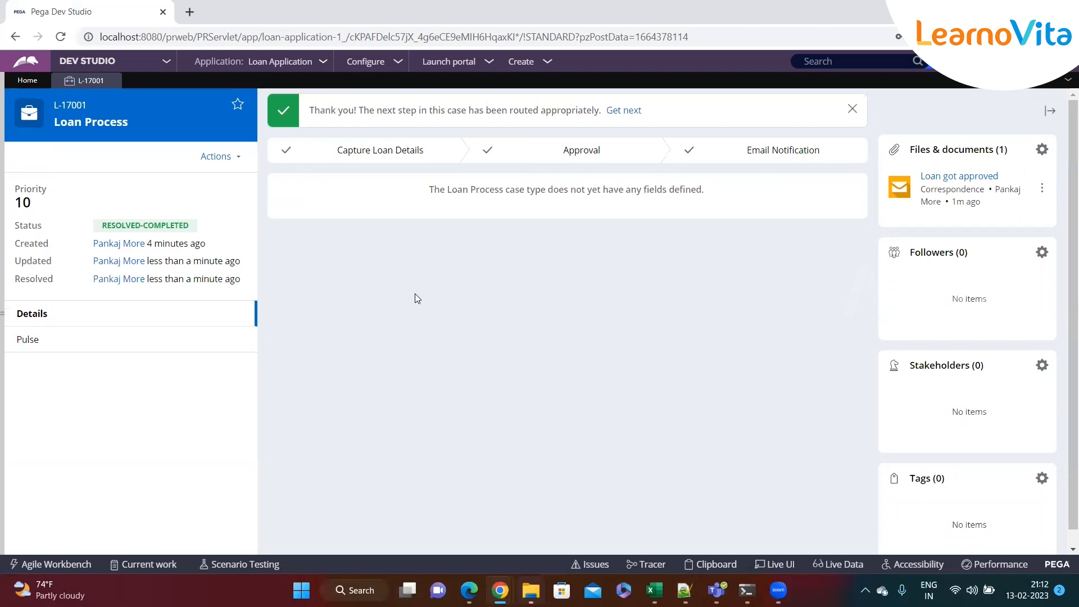
{"action": "left_click", "coordinate": [548, 62]}
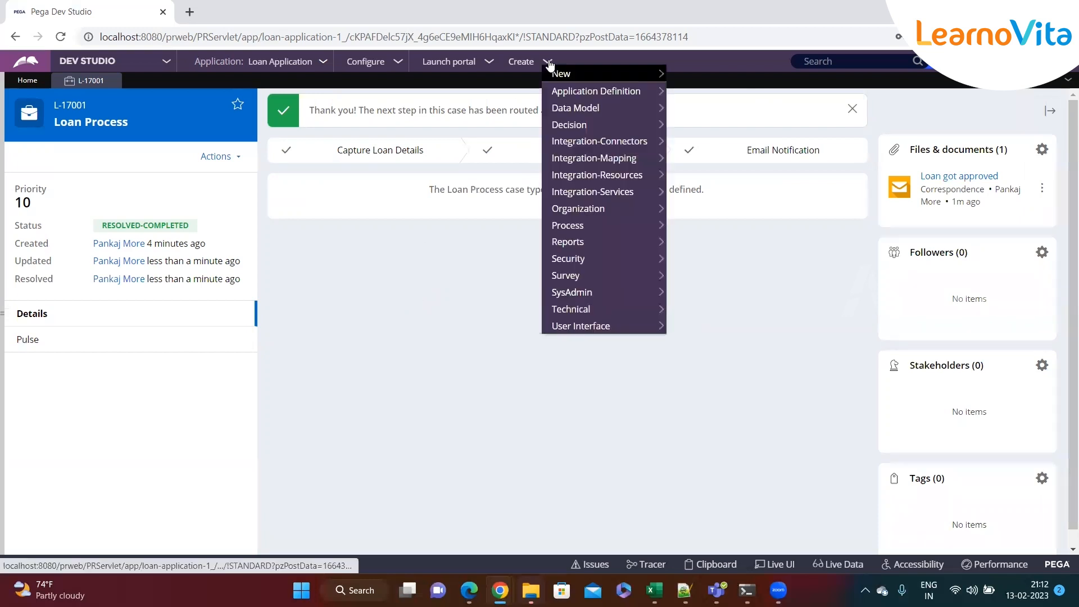
{"action": "left_click", "coordinate": [298, 281]}
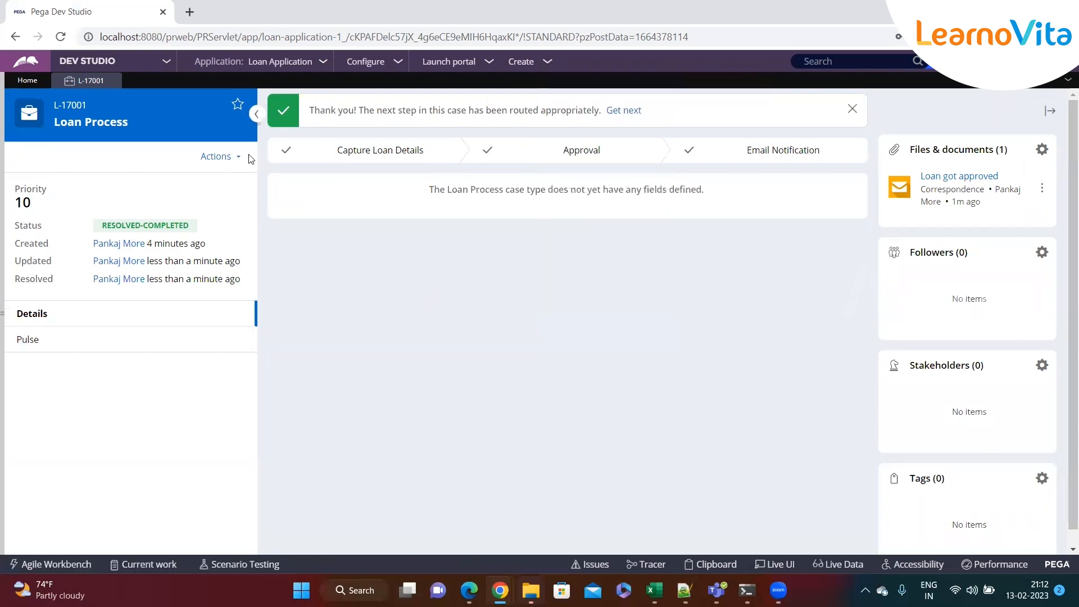
{"action": "left_click", "coordinate": [544, 63]}
{"action": "mouse_move", "coordinate": [619, 73]}
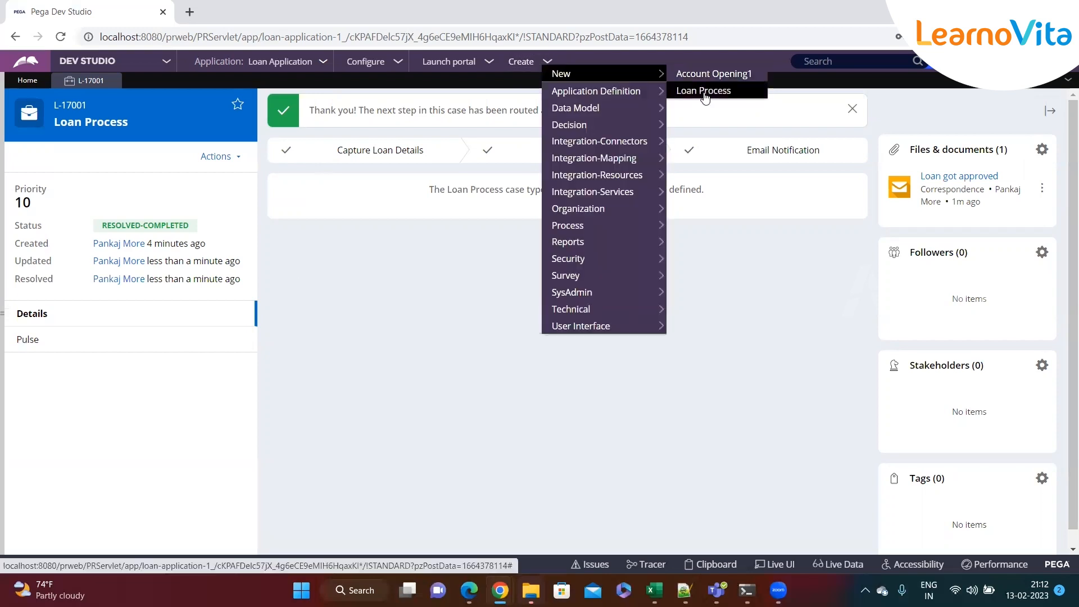
{"action": "left_click", "coordinate": [704, 93]}
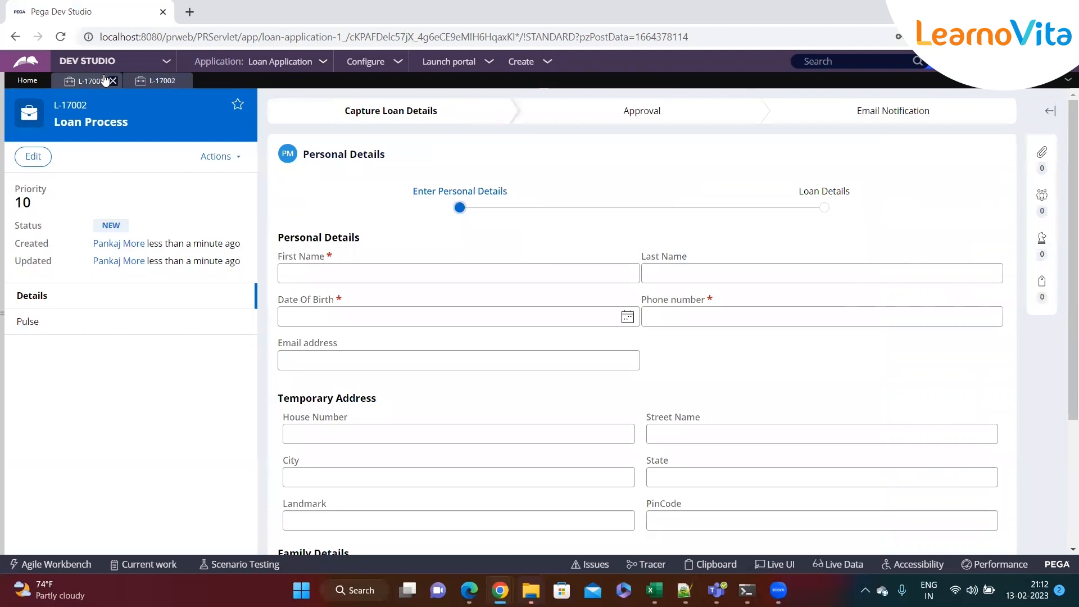
Close the previous case's tab and try continuing case L-17002 with the form left empty
{"action": "left_click", "coordinate": [113, 81]}
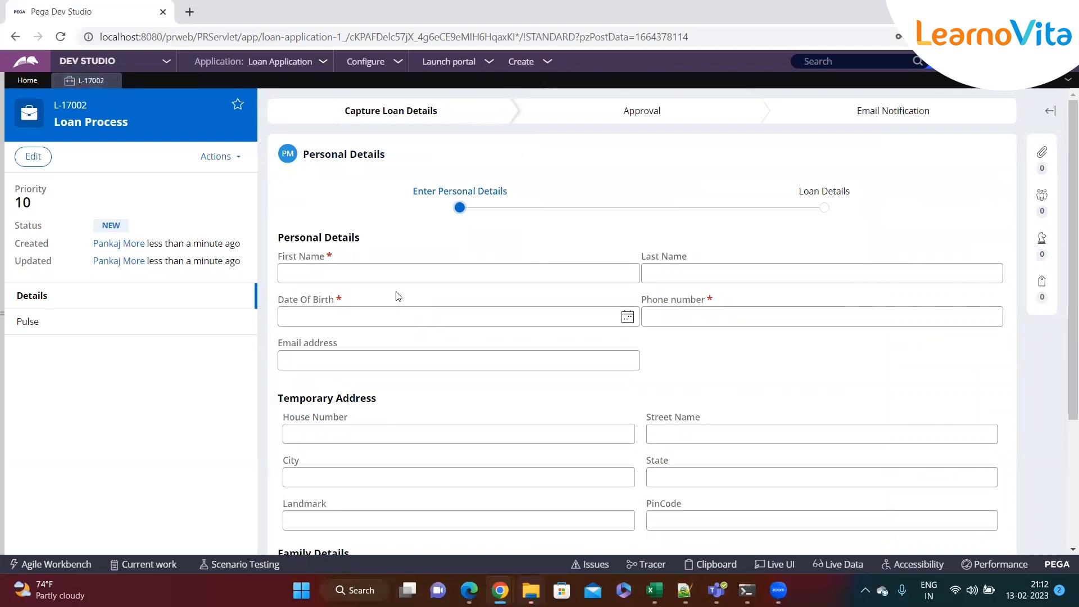
{"action": "scroll", "coordinate": [482, 400], "scroll_direction": "down", "scroll_amount": 3}
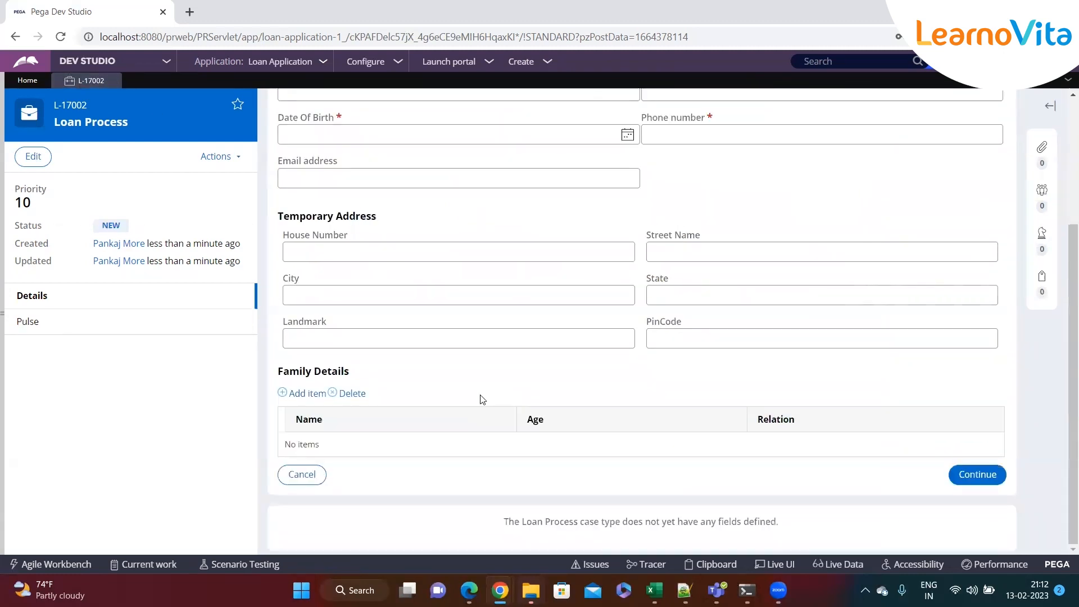
{"action": "scroll", "coordinate": [481, 399], "scroll_direction": "up", "scroll_amount": 3}
{"action": "scroll", "coordinate": [480, 399], "scroll_direction": "down", "scroll_amount": 3}
{"action": "left_click", "coordinate": [977, 474]}
{"action": "left_click", "coordinate": [663, 111]}
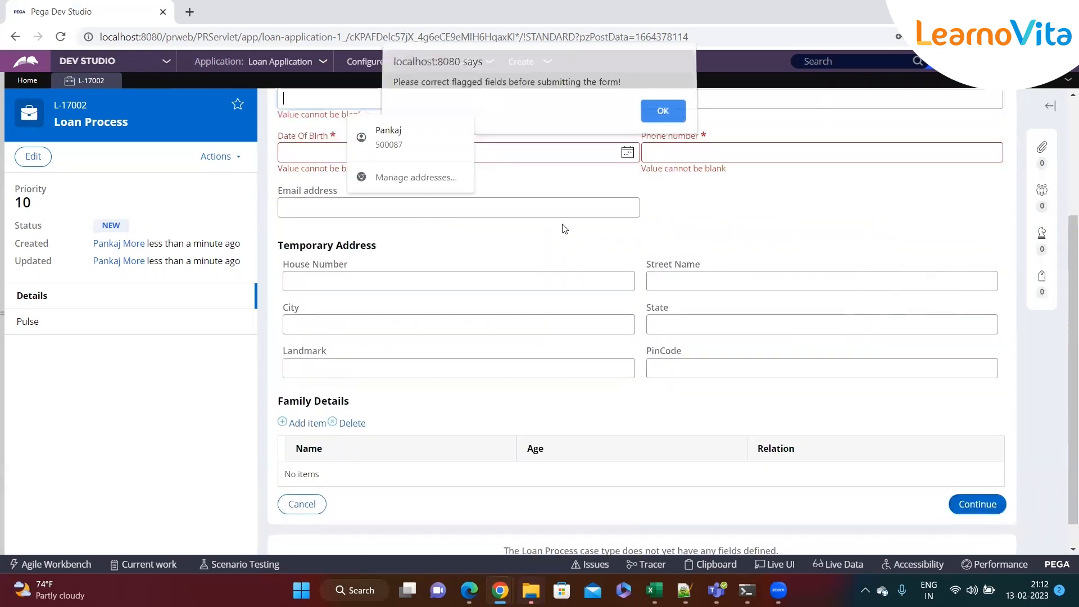
Review the 'Value cannot be blank' errors on First Name, Date Of Birth and Phone number
{"action": "scroll", "coordinate": [470, 248], "scroll_direction": "up", "scroll_amount": 2}
{"action": "left_click_drag", "start_coordinate": [364, 258], "coordinate": [276, 258]}
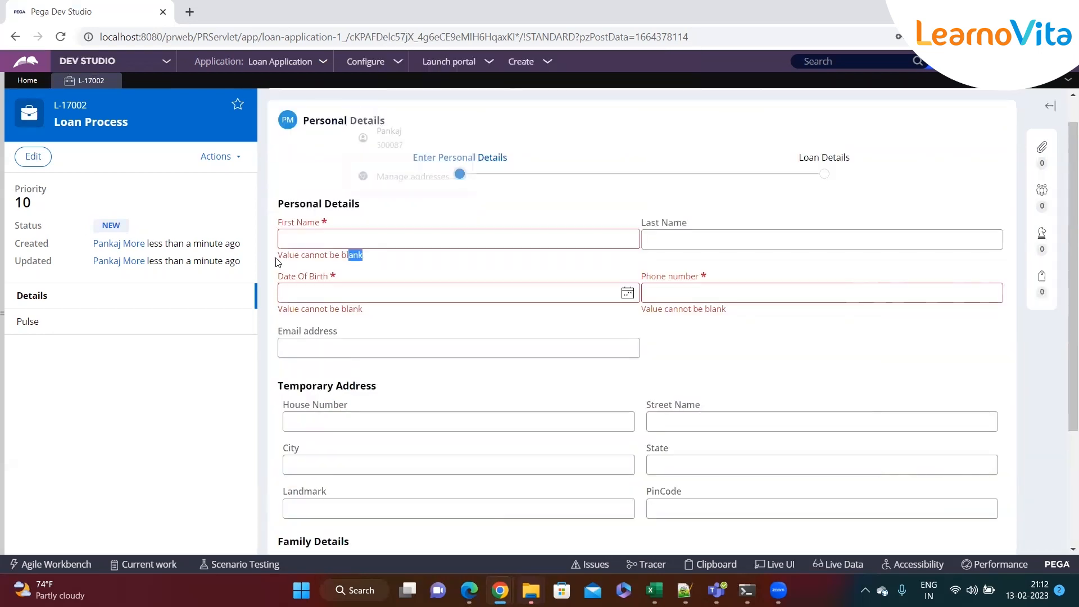
{"action": "left_click_drag", "start_coordinate": [368, 310], "coordinate": [279, 310]}
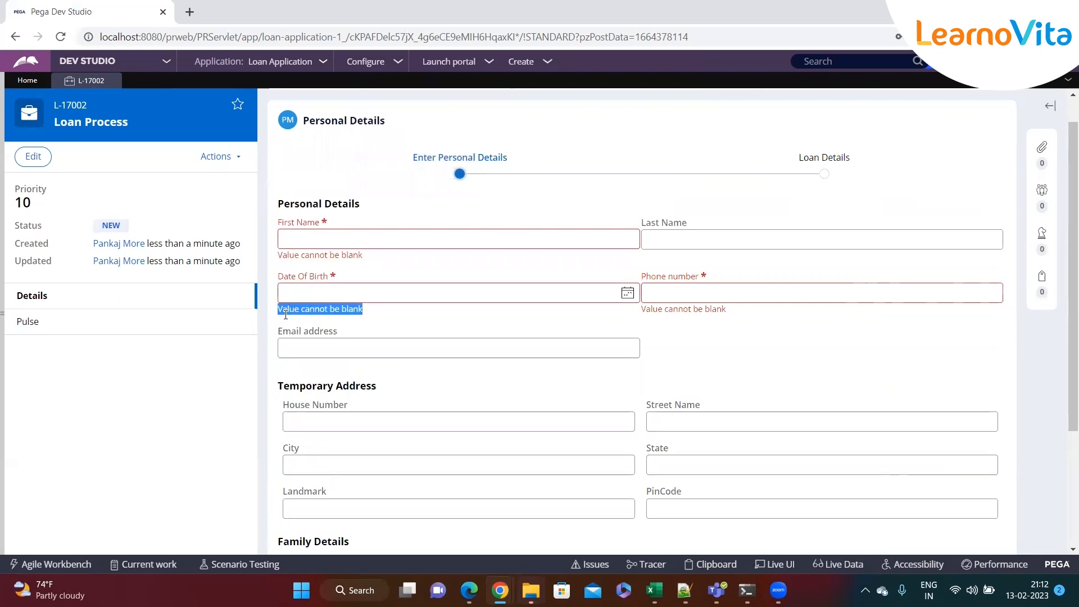
{"action": "left_click_drag", "start_coordinate": [731, 311], "coordinate": [641, 310]}
{"action": "left_click", "coordinate": [484, 298]}
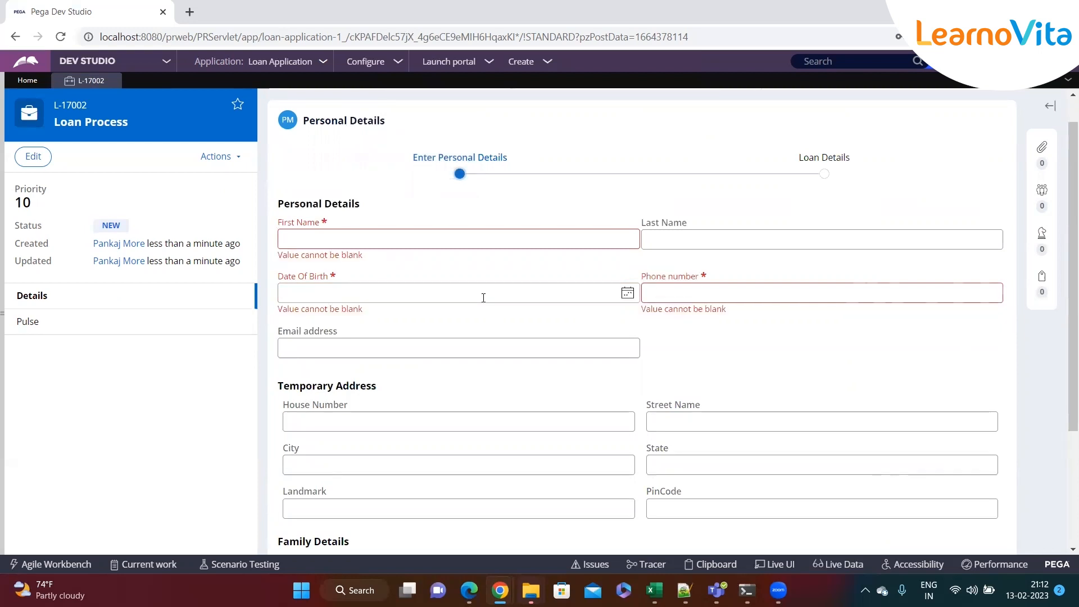
{"action": "scroll", "coordinate": [479, 286], "scroll_direction": "down", "scroll_amount": 2}
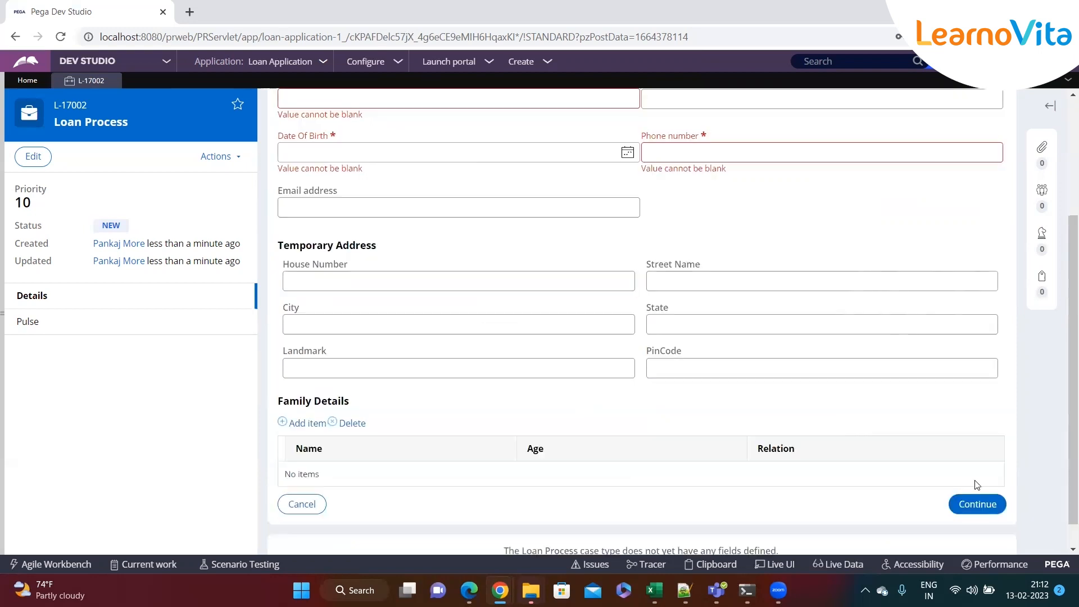
{"action": "scroll", "coordinate": [579, 366], "scroll_direction": "up", "scroll_amount": 3}
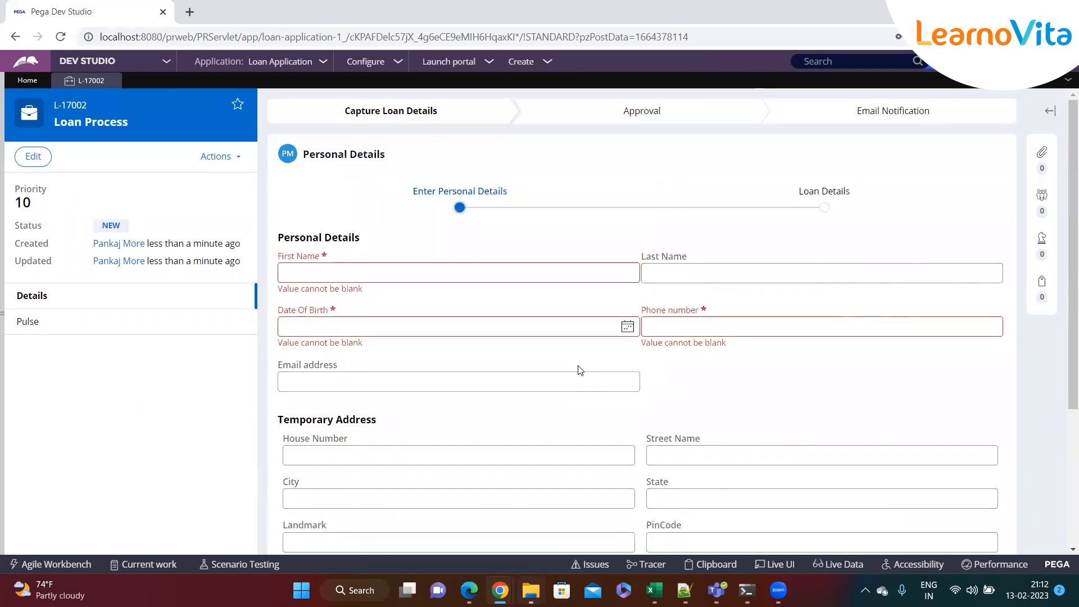
Enter First Name 'test', Last Name 'rer', and Date Of Birth 16 February 2023
{"action": "left_click", "coordinate": [427, 272]}
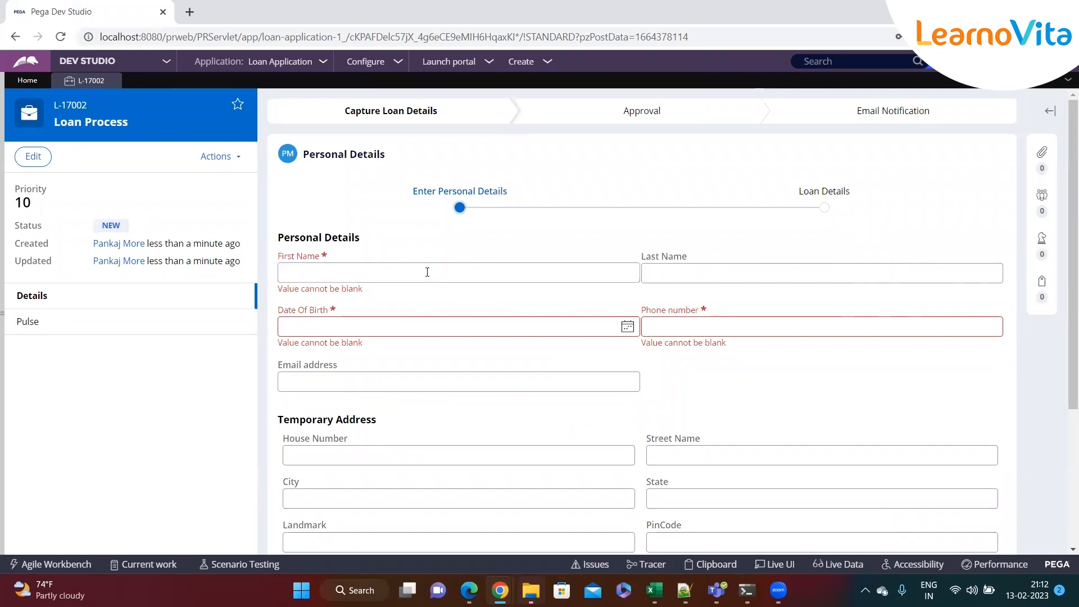
{"action": "type", "text": "test"}
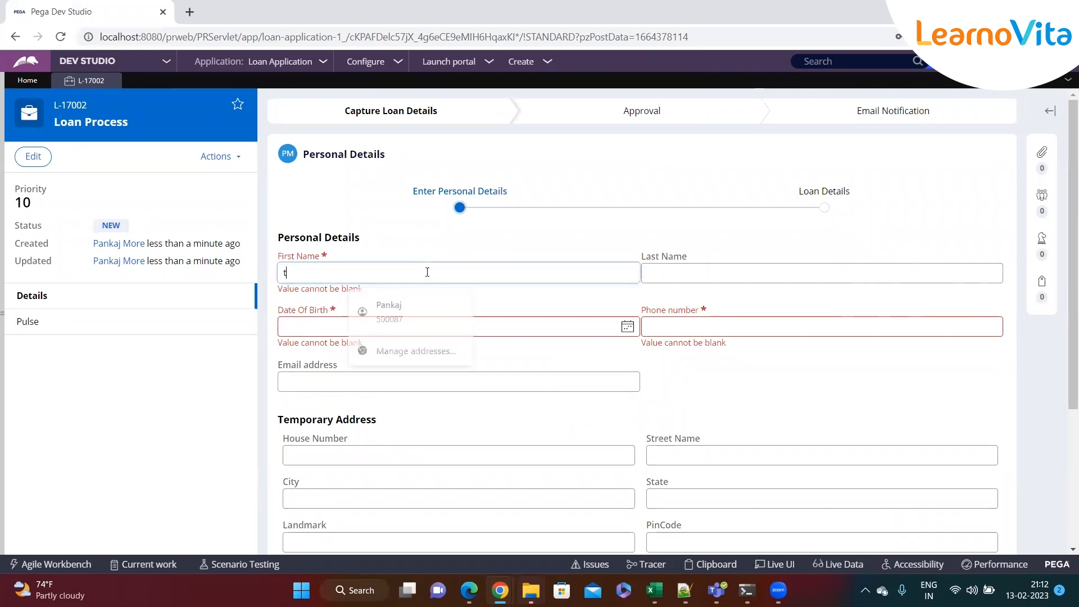
{"action": "left_click", "coordinate": [684, 274]}
{"action": "type", "text": "rer"}
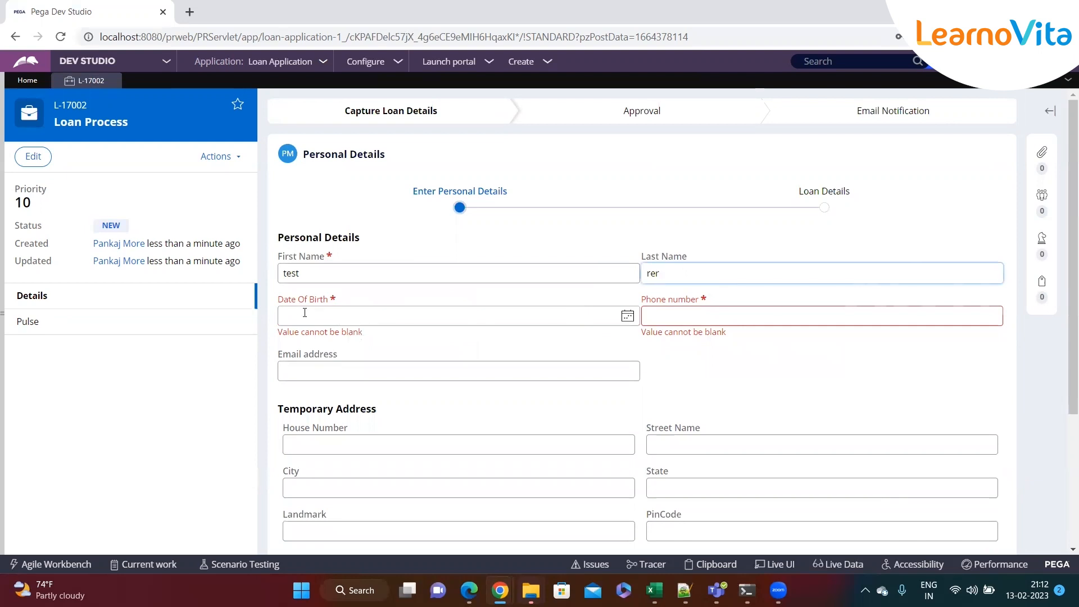
{"action": "left_click", "coordinate": [626, 316]}
{"action": "left_click", "coordinate": [383, 414]}
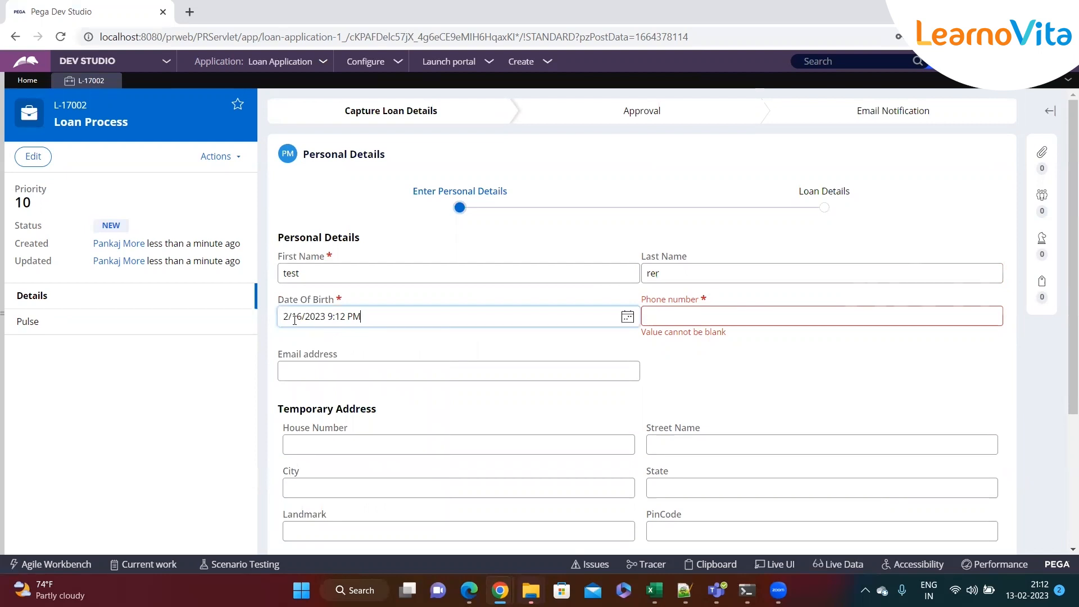
Enter a 48-digit phone number and email '424244232', then continue to Loan Details
{"action": "left_click", "coordinate": [692, 317]}
{"action": "type", "text": "345353453535345345345345353453535353535353535435"}
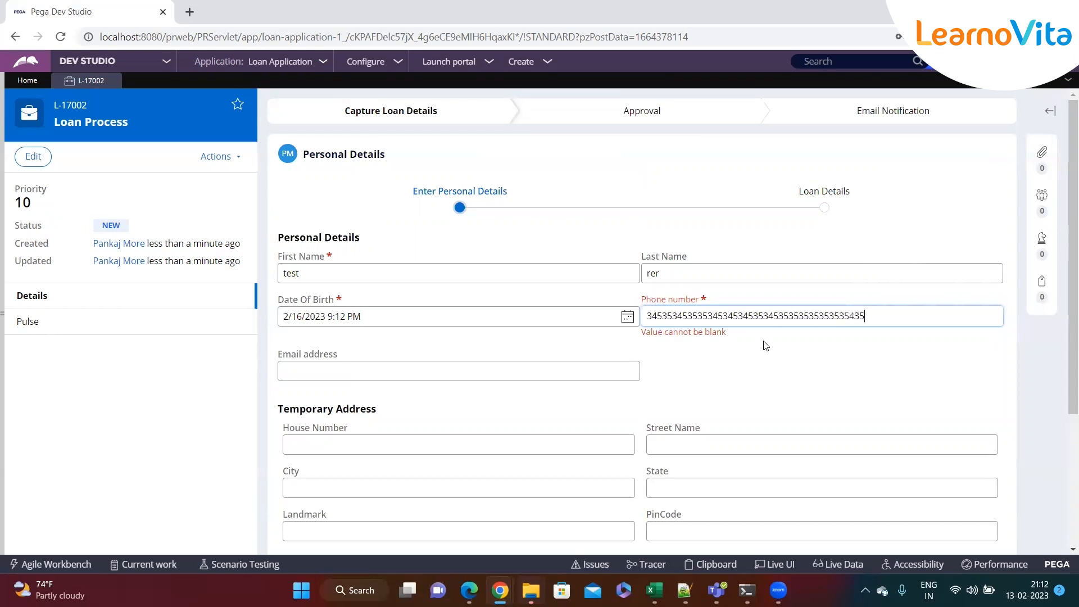
{"action": "left_click", "coordinate": [759, 347]}
{"action": "scroll", "coordinate": [759, 347], "scroll_direction": "down", "scroll_amount": 1}
{"action": "left_click", "coordinate": [354, 293]}
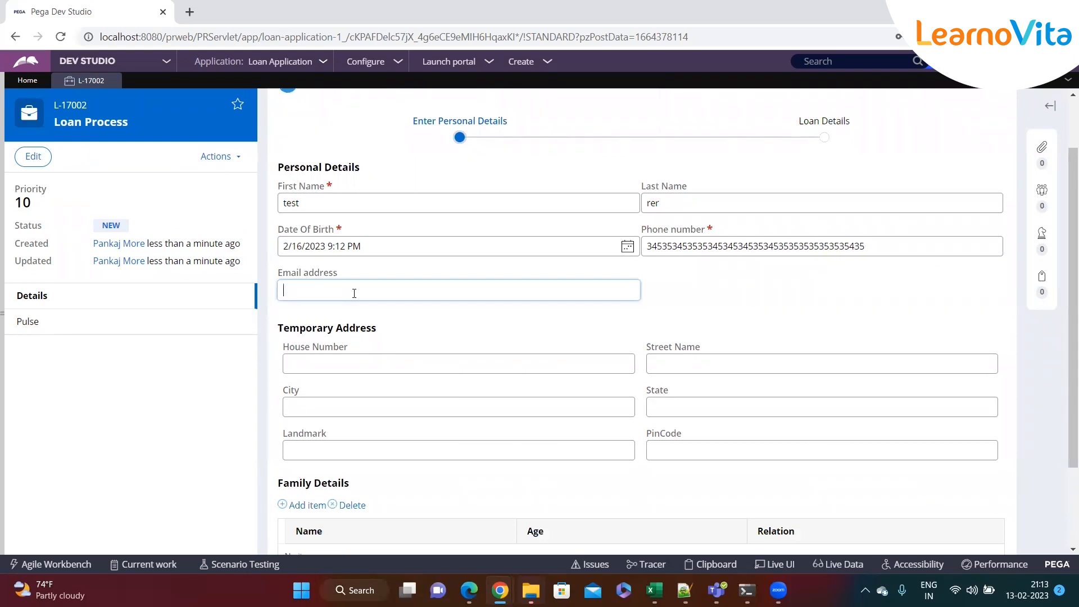
{"action": "type", "text": "424244232"}
{"action": "left_click", "coordinate": [707, 305]}
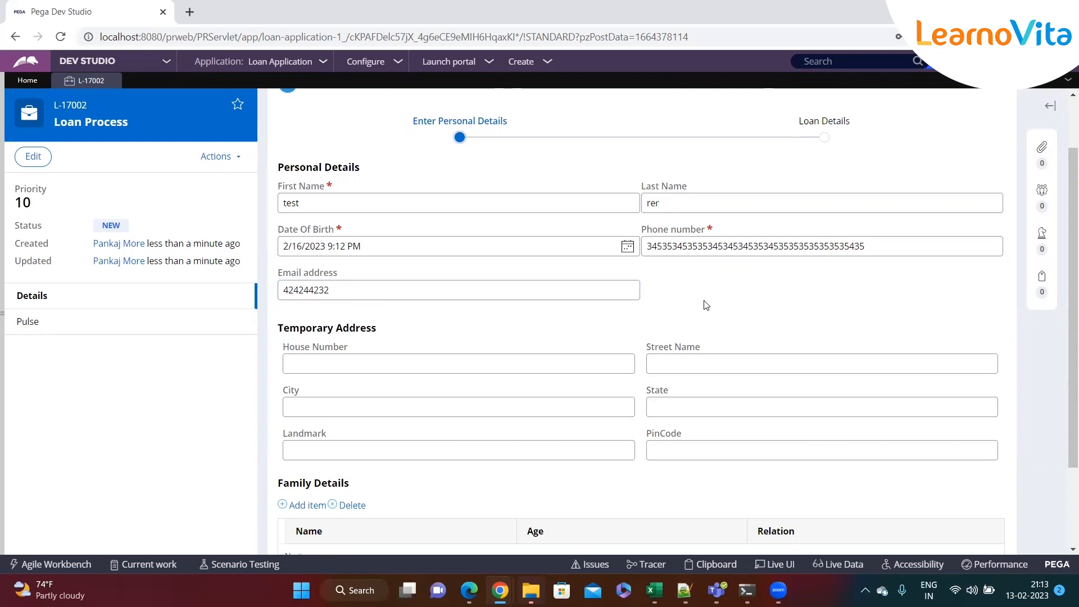
{"action": "scroll", "coordinate": [706, 305], "scroll_direction": "down", "scroll_amount": 2}
{"action": "left_click", "coordinate": [978, 476]}
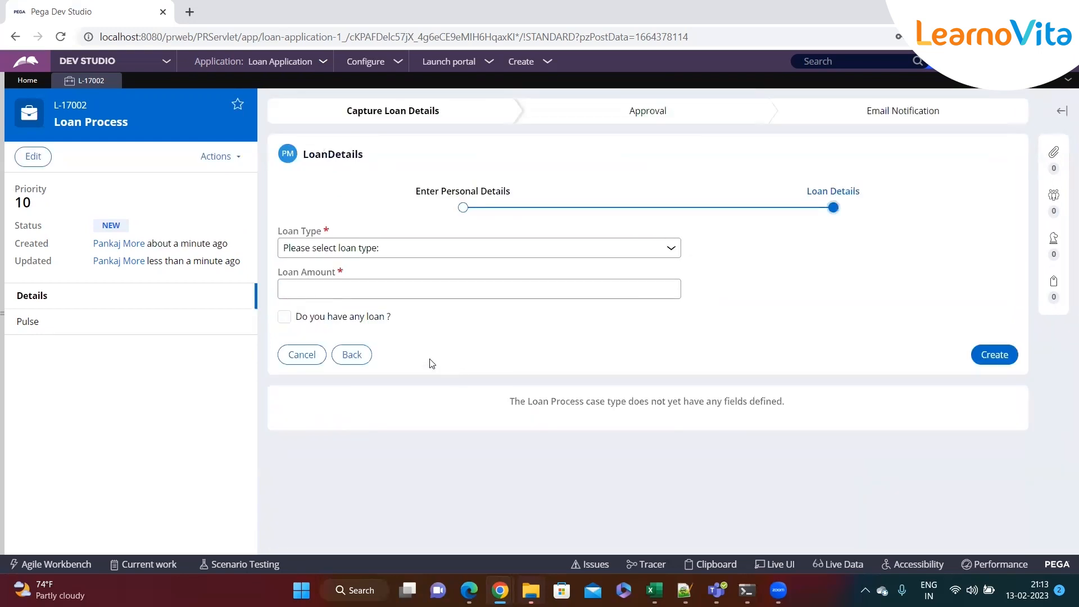
Go back to Personal Details, review the retained entries, and inspect the form with Live UI
{"action": "left_click", "coordinate": [360, 354]}
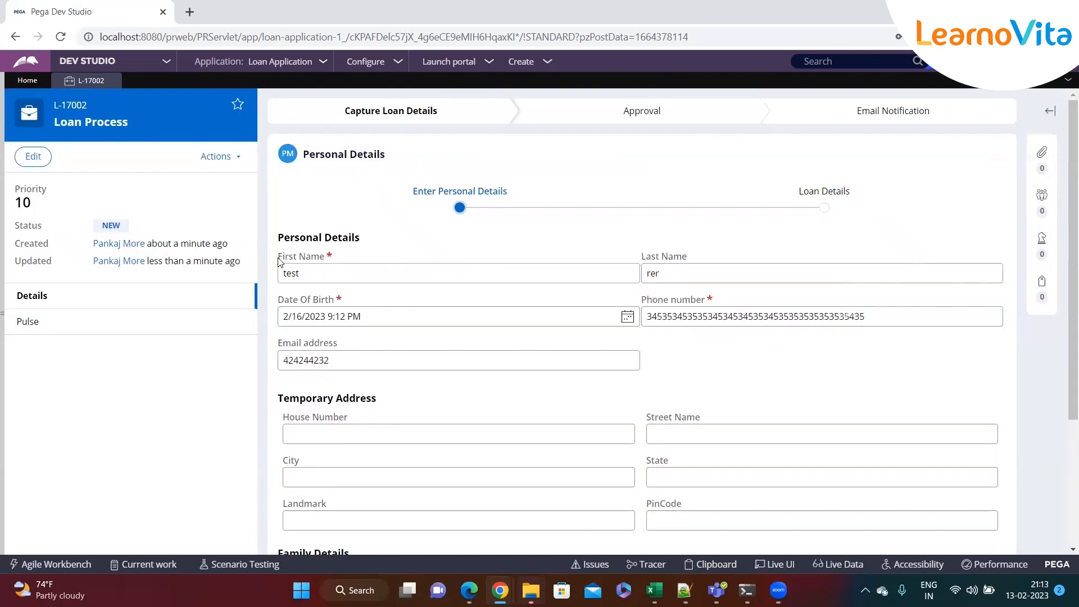
{"action": "triple_click", "coordinate": [312, 263]}
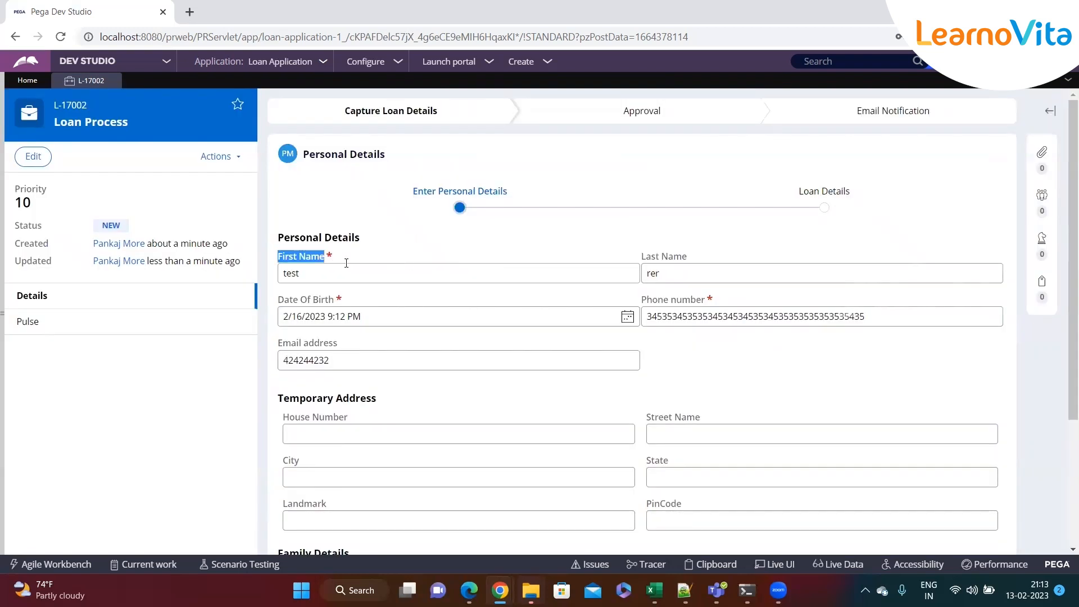
{"action": "left_click", "coordinate": [538, 347]}
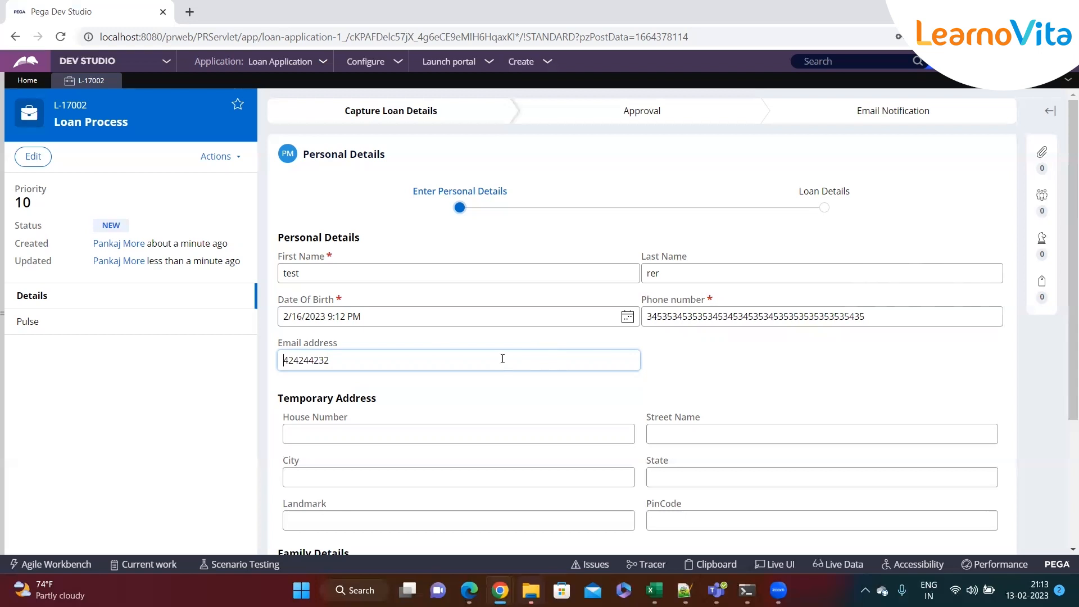
{"action": "triple_click", "coordinate": [290, 304]}
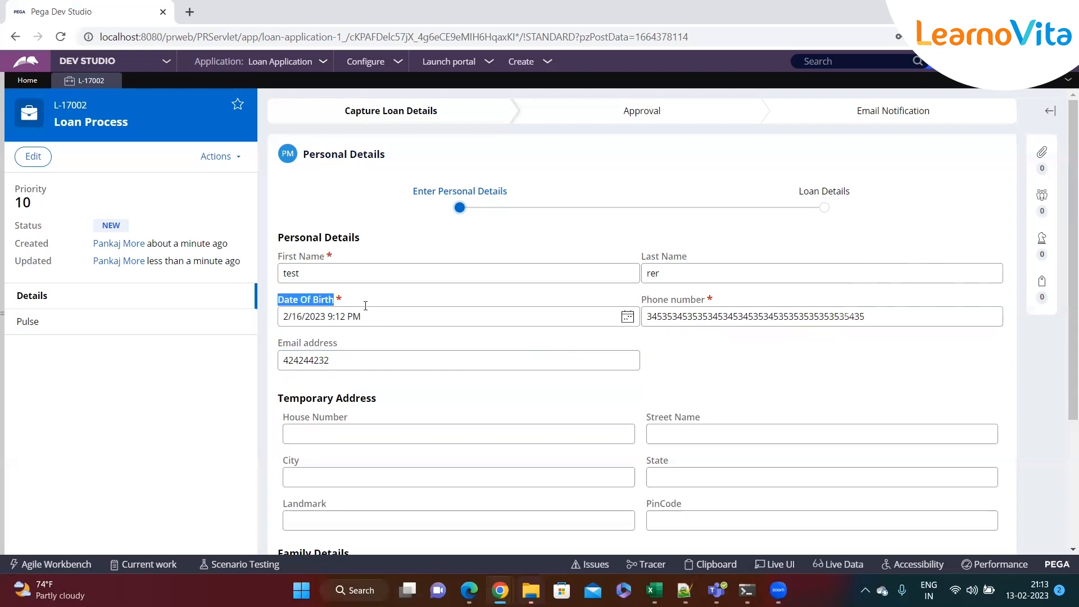
{"action": "left_click", "coordinate": [402, 321]}
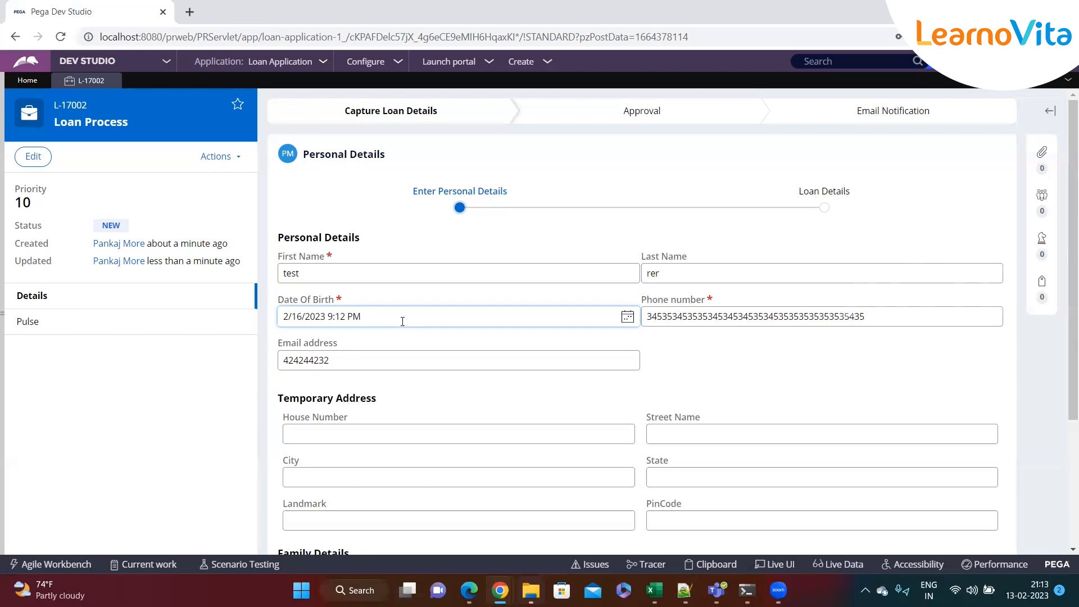
{"action": "left_click", "coordinate": [6, 317]}
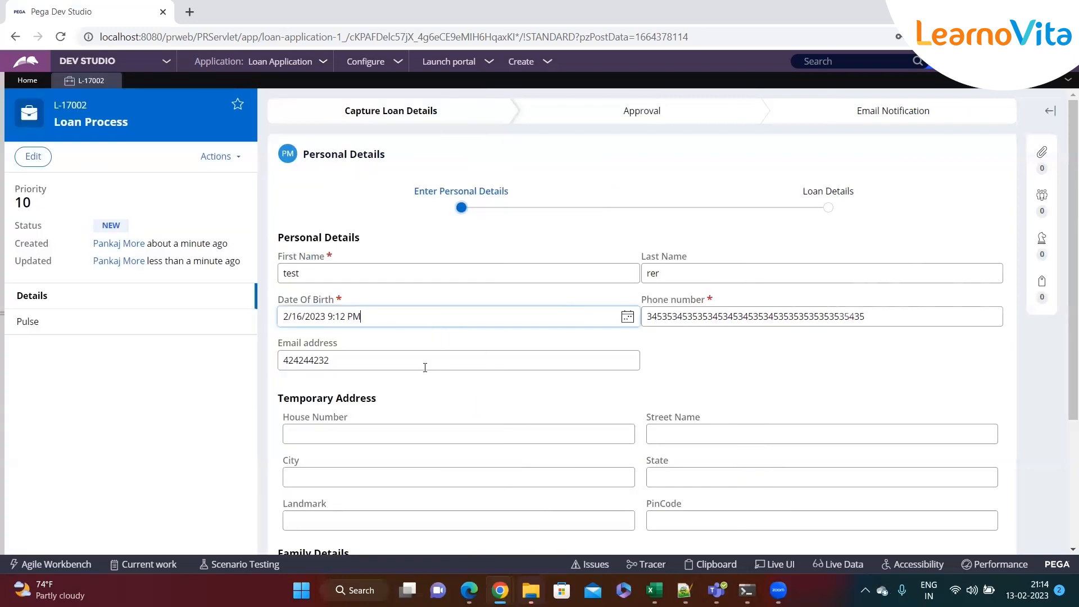
{"action": "left_click", "coordinate": [788, 566]}
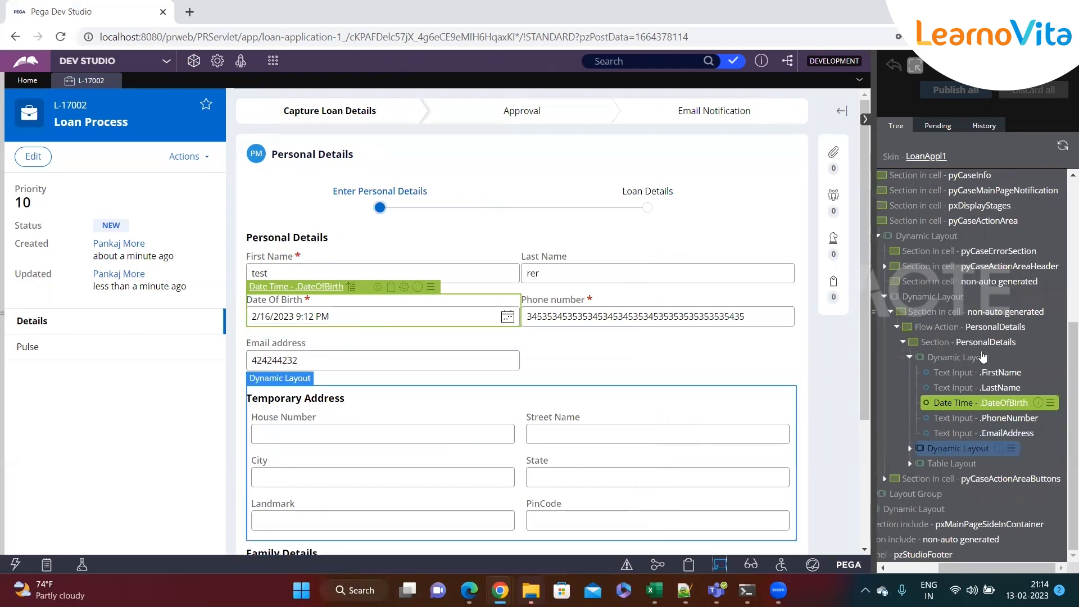
Open the PersonalDetails flow action rule from Live UI and note its PersonalDetails section
{"action": "left_click", "coordinate": [1037, 329]}
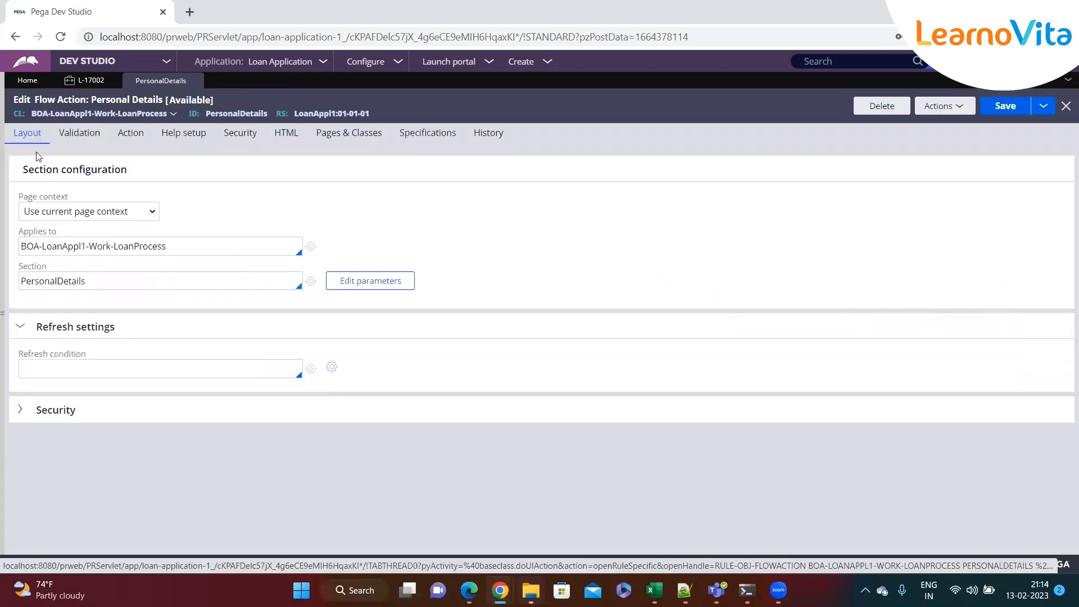
{"action": "double_click", "coordinate": [72, 281]}
{"action": "left_click", "coordinate": [101, 285]}
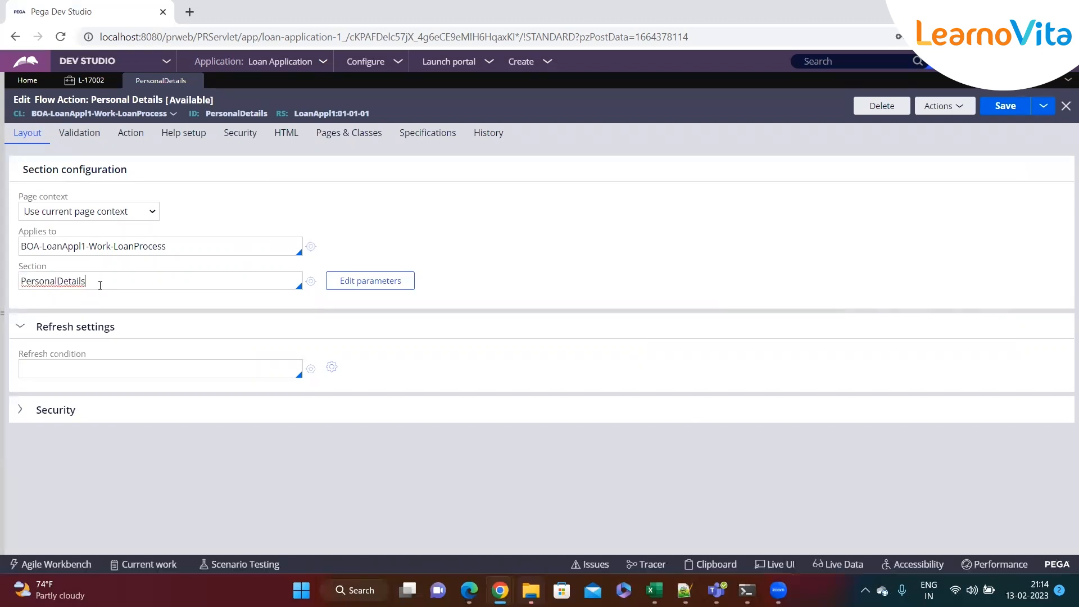
Enter ValidatePersonalDetails in the Validation tab's Validate field and start creating that rule
{"action": "left_click", "coordinate": [77, 141]}
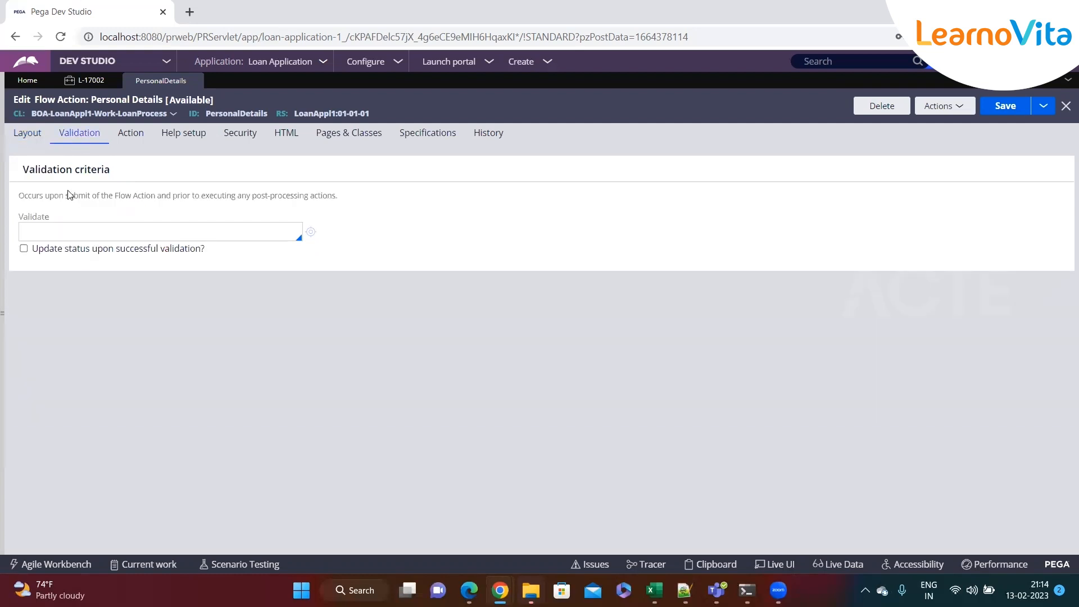
{"action": "left_click_drag", "start_coordinate": [59, 221], "coordinate": [19, 218]}
{"action": "left_click", "coordinate": [47, 231]}
{"action": "double_click", "coordinate": [29, 216]}
{"action": "left_click", "coordinate": [47, 230]}
{"action": "type", "text": "Valoiadte"}
{"action": "key", "text": "BackSpace"}
{"action": "key", "text": "BackSpace"}
{"action": "type", "text": "datePersonalDetails"}
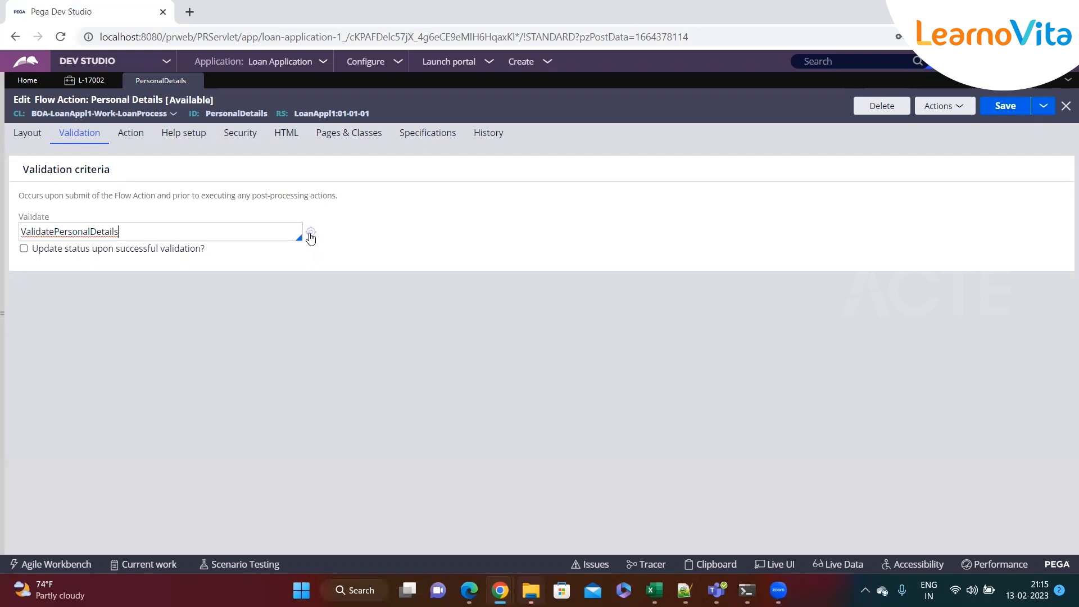
{"action": "left_click", "coordinate": [310, 232]}
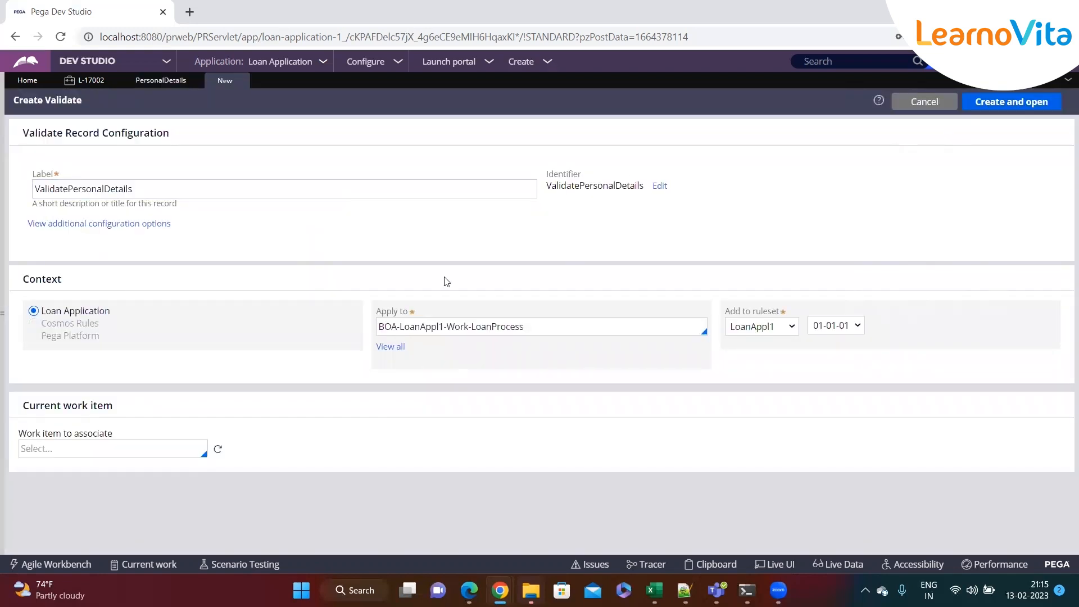
Confirm the LoanProcess Apply to class and ruleset LoanAppl1 01-01-01, then create and open the rule
{"action": "left_click_drag", "start_coordinate": [376, 312], "coordinate": [404, 316]}
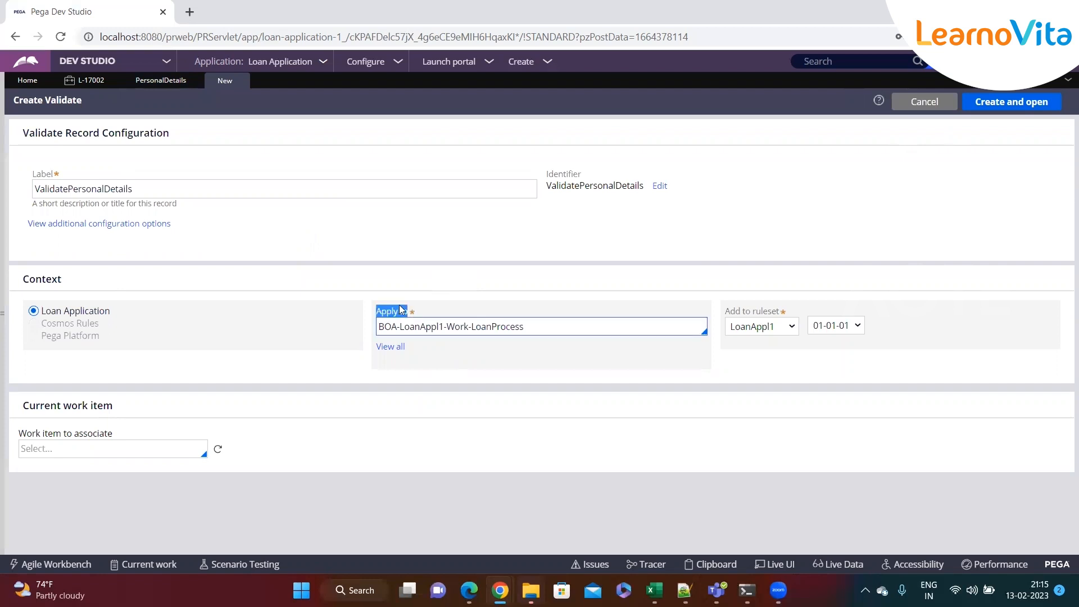
{"action": "left_click", "coordinate": [217, 185]}
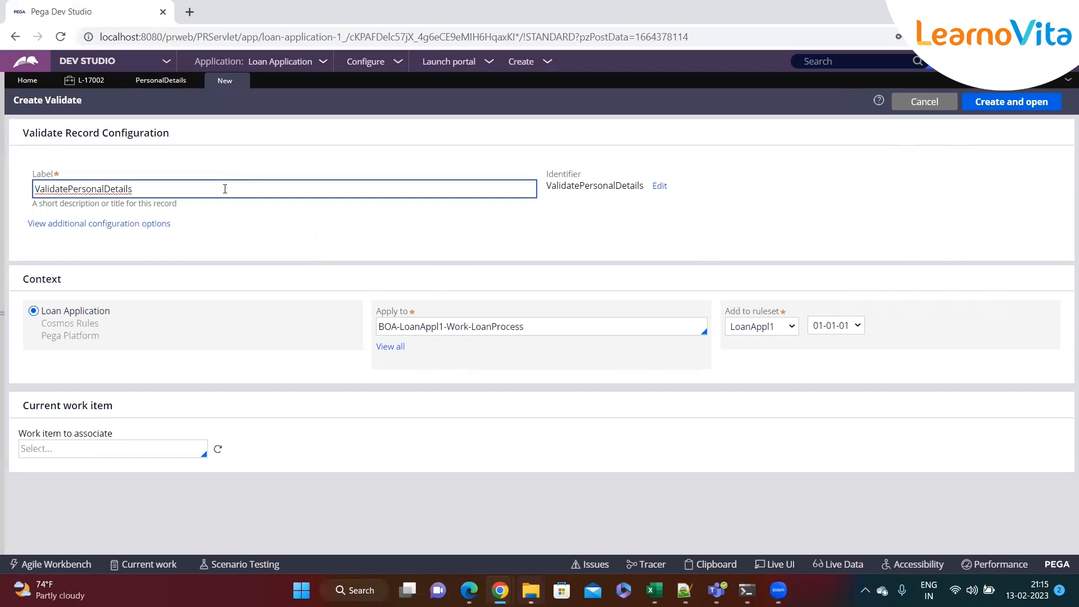
{"action": "left_click", "coordinate": [533, 334]}
{"action": "left_click", "coordinate": [751, 315]}
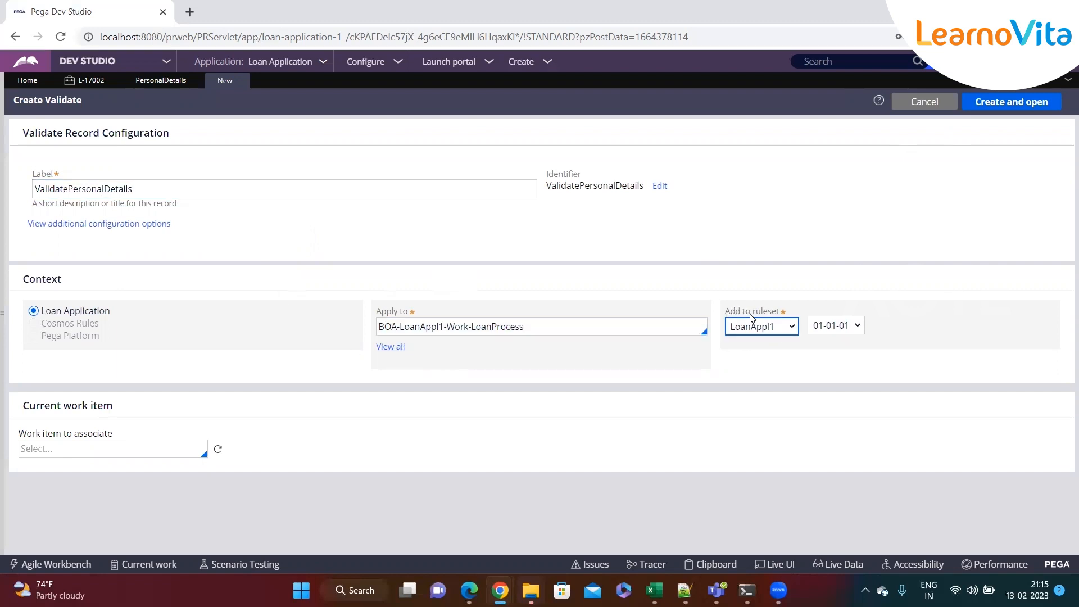
{"action": "left_click_drag", "start_coordinate": [726, 313], "coordinate": [787, 315]}
{"action": "left_click", "coordinate": [449, 213]}
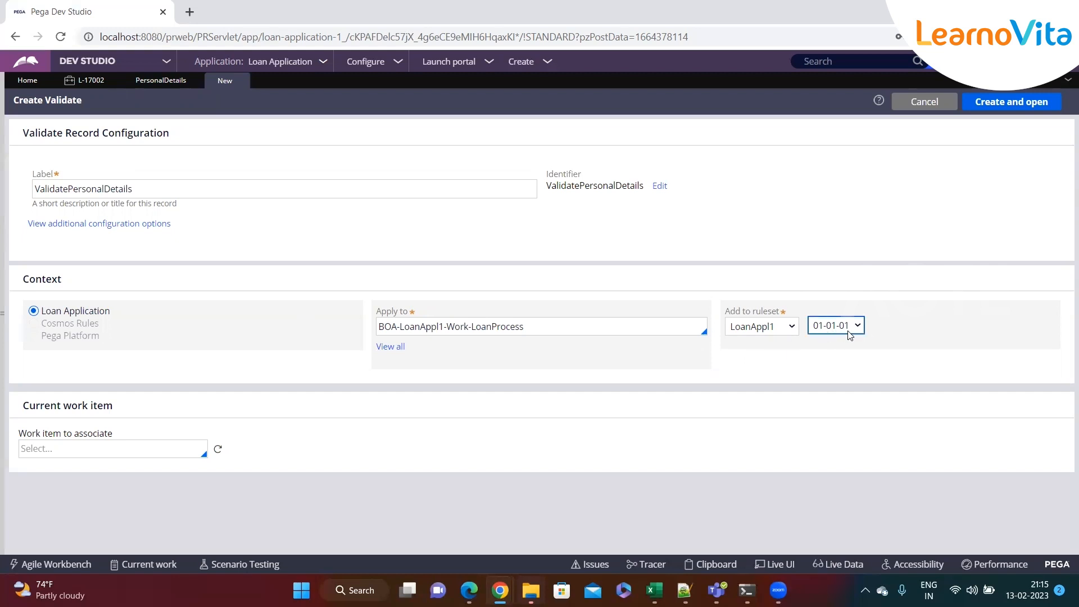
{"action": "left_click", "coordinate": [1011, 101]}
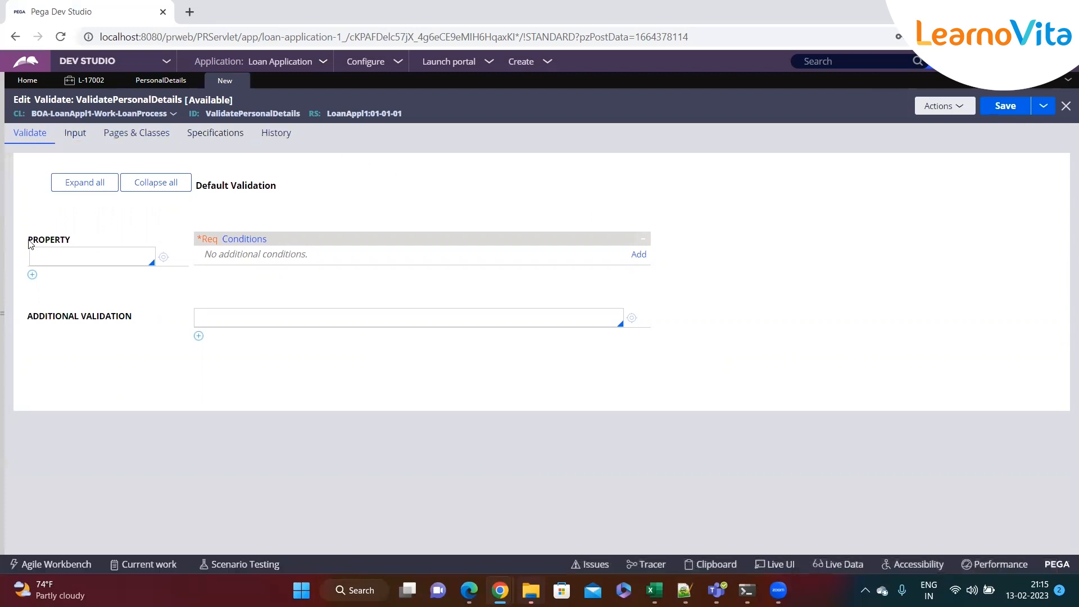
Select .DateOfBirth as the validated property and open its conditions to choose a function
{"action": "left_click_drag", "start_coordinate": [30, 243], "coordinate": [79, 243]}
{"action": "left_click", "coordinate": [74, 259]}
{"action": "type", "text": "."}
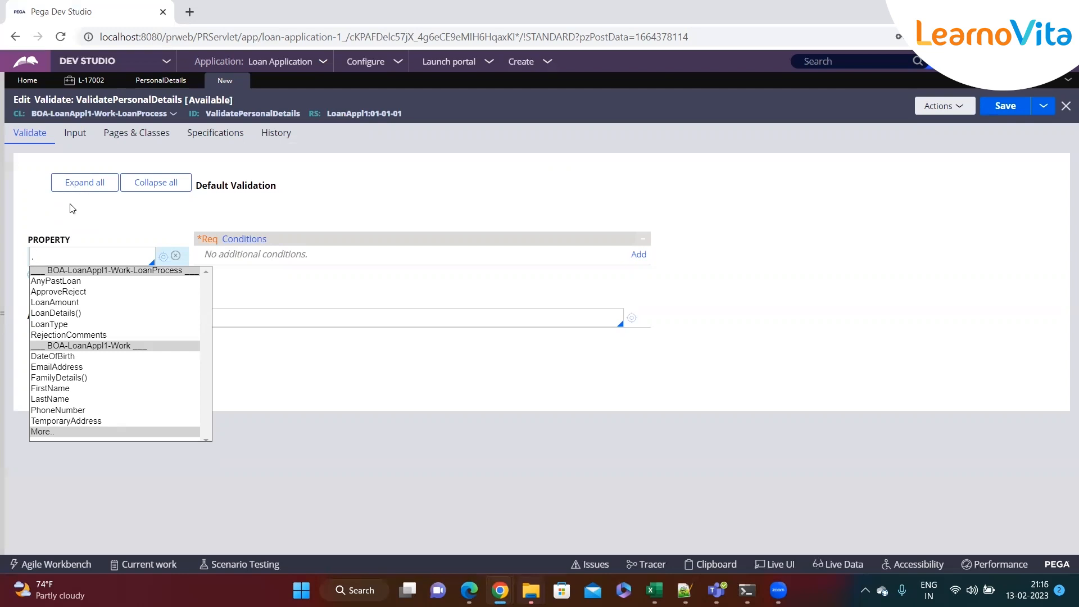
{"action": "key", "text": "Down"}
{"action": "key", "text": "Down"}
{"action": "key", "text": "Down"}
{"action": "key", "text": "Down"}
{"action": "key", "text": "Down"}
{"action": "key", "text": "Down"}
{"action": "key", "text": "Down"}
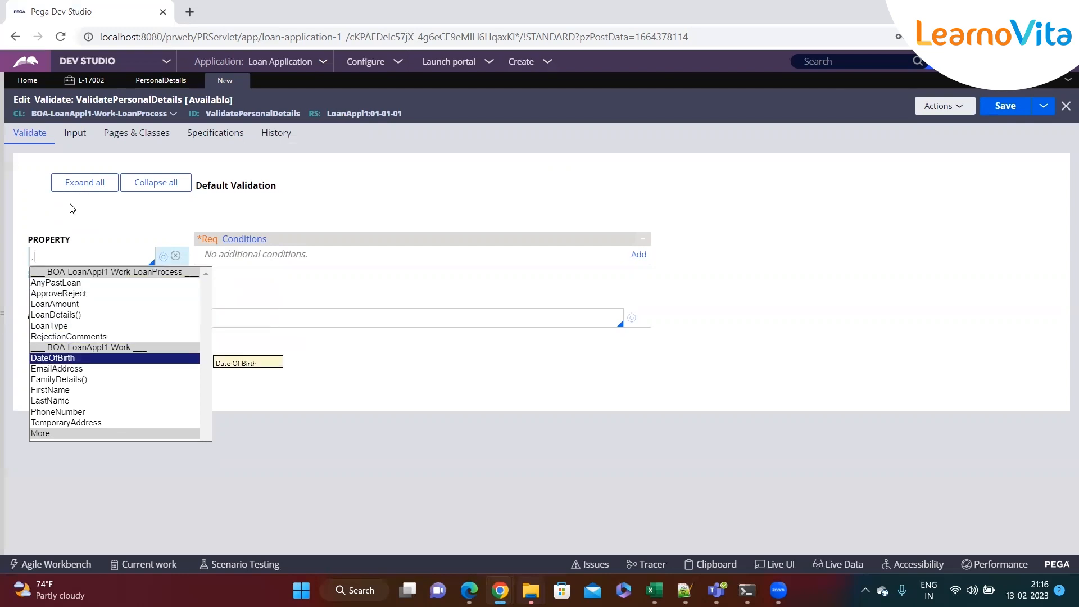
{"action": "key", "text": "Return"}
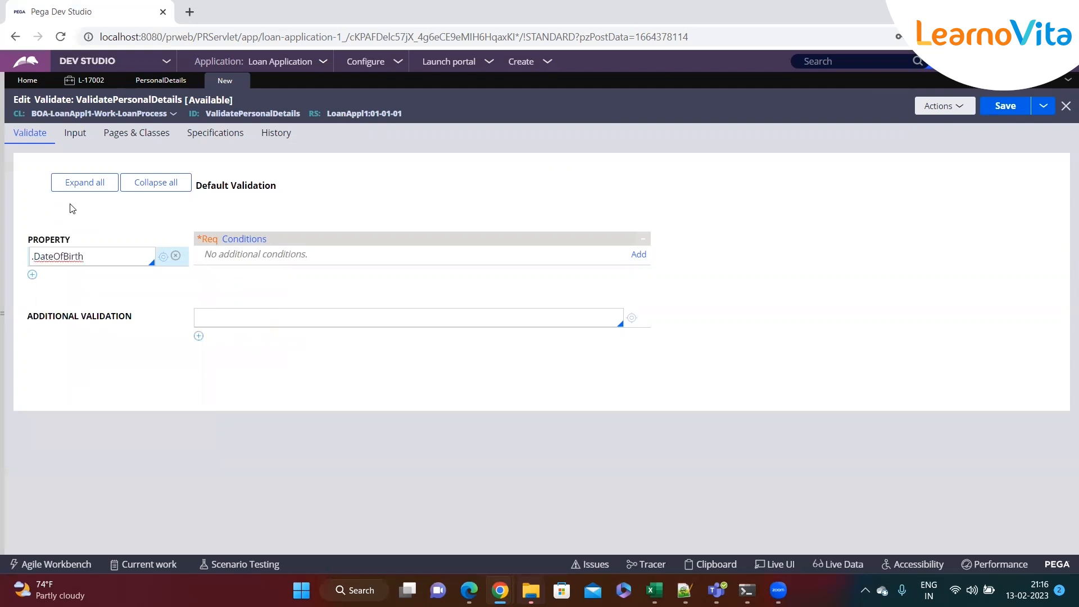
{"action": "left_click", "coordinate": [94, 261]}
{"action": "left_click", "coordinate": [640, 256]}
{"action": "left_click", "coordinate": [400, 275]}
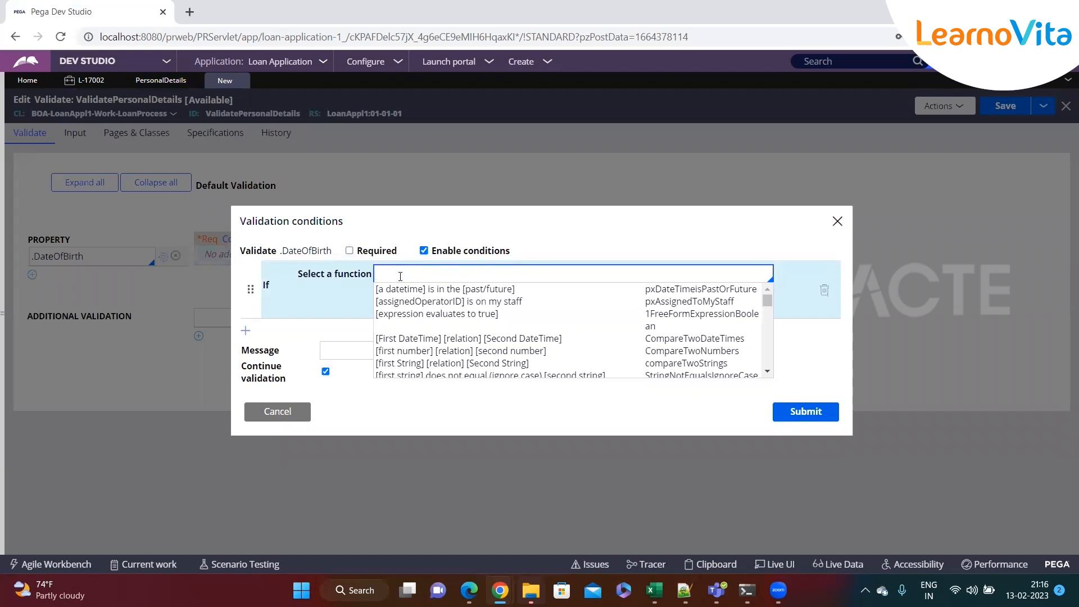
Choose the 'datetime is in the past/future' condition and set it to .DateOfBirth in the Future
{"action": "key", "text": "Down"}
{"action": "key", "text": "Down"}
{"action": "key", "text": "Down"}
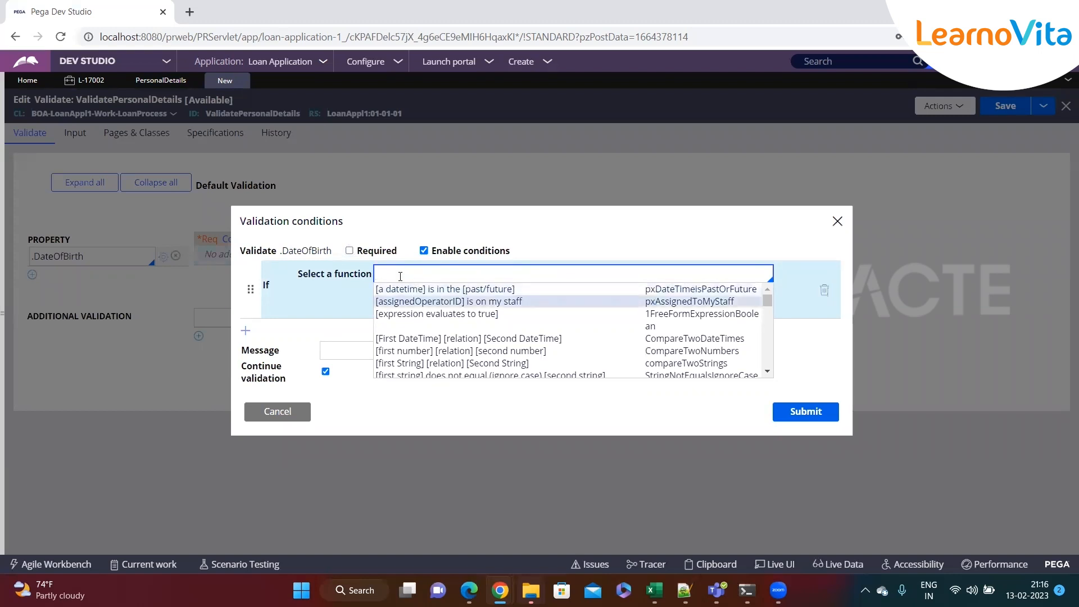
{"action": "key", "text": "Down"}
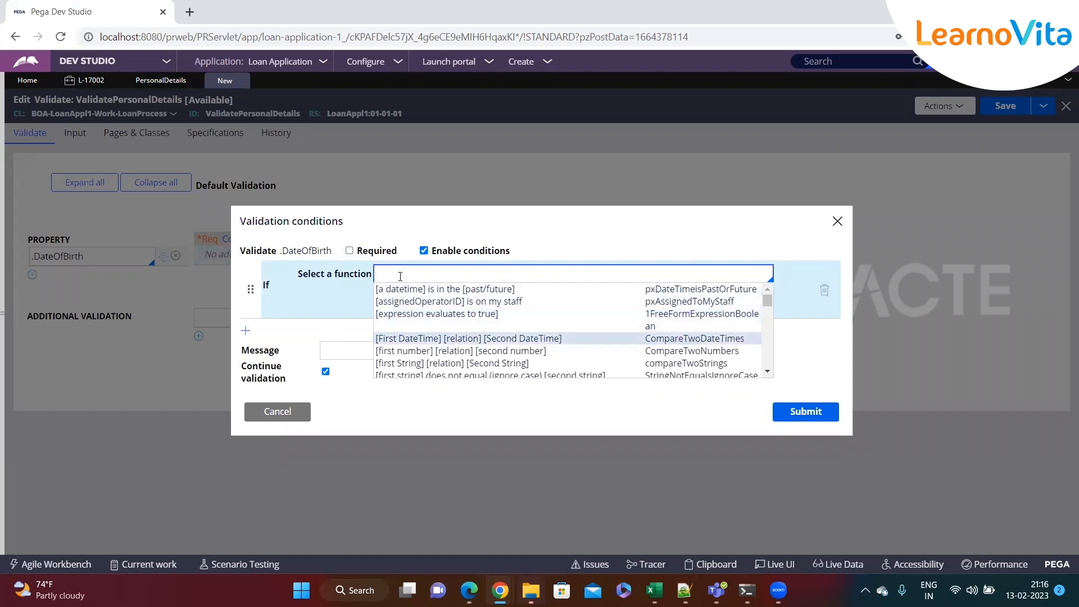
{"action": "key", "text": "Down"}
{"action": "key", "text": "Down"}
{"action": "key", "text": "Down"}
{"action": "key", "text": "Down"}
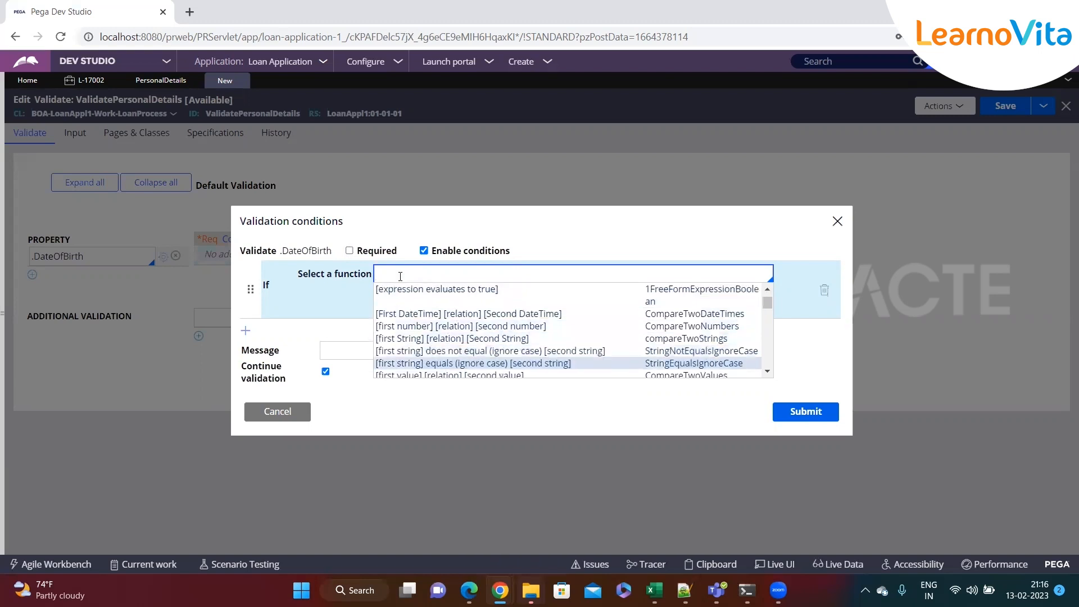
{"action": "key", "text": "Down"}
{"action": "key", "text": "Down"}
{"action": "key", "text": "Down"}
{"action": "key", "text": "Down"}
{"action": "key", "text": "Down"}
{"action": "key", "text": "Down"}
{"action": "key", "text": "Down"}
{"action": "key", "text": "Down"}
{"action": "key", "text": "Down"}
{"action": "key", "text": "Down"}
{"action": "key", "text": "Down"}
{"action": "key", "text": "Down"}
{"action": "key", "text": "Down"}
{"action": "key", "text": "Down"}
{"action": "key", "text": "Down"}
{"action": "key", "text": "Down"}
{"action": "key", "text": "Down"}
{"action": "key", "text": "Down"}
{"action": "key", "text": "Down"}
{"action": "key", "text": "Down"}
{"action": "key", "text": "Down"}
{"action": "key", "text": "Down"}
{"action": "key", "text": "Down"}
{"action": "key", "text": "Down"}
{"action": "key", "text": "Down"}
{"action": "key", "text": "Down"}
{"action": "key", "text": "Down"}
{"action": "key", "text": "Down"}
{"action": "key", "text": "Down"}
{"action": "key", "text": "Down"}
{"action": "key", "text": "Down"}
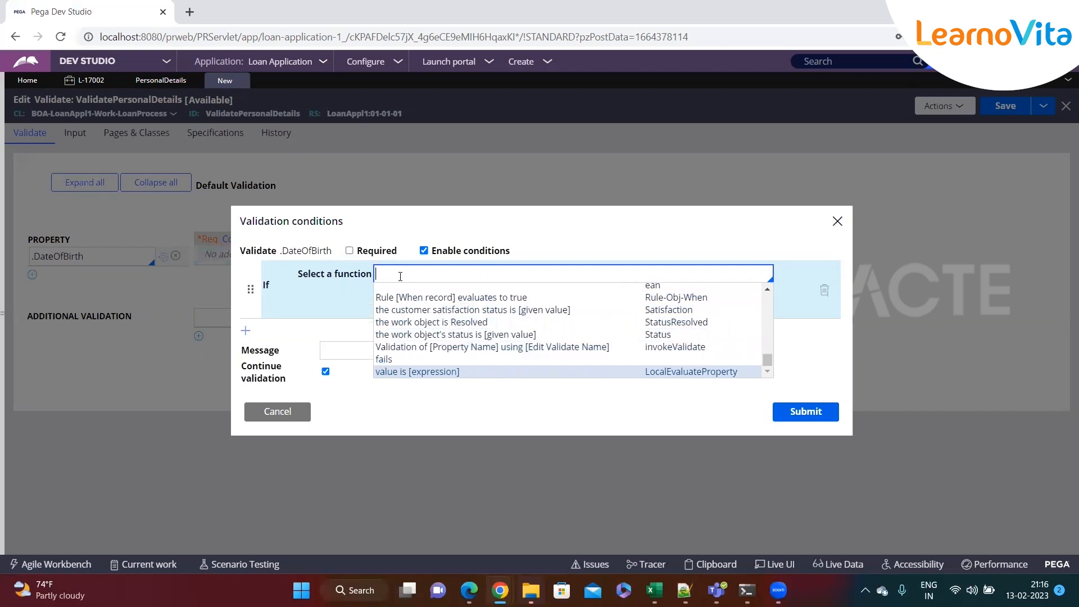
{"action": "key", "text": "Up"}
{"action": "key", "text": "Up"}
{"action": "key", "text": "Up"}
{"action": "key", "text": "Up"}
{"action": "key", "text": "Up"}
{"action": "key", "text": "Up"}
{"action": "key", "text": "Up"}
{"action": "key", "text": "Up"}
{"action": "key", "text": "Up"}
{"action": "key", "text": "Up"}
{"action": "key", "text": "Up"}
{"action": "key", "text": "Up"}
{"action": "key", "text": "Up"}
{"action": "key", "text": "Up"}
{"action": "key", "text": "Up"}
{"action": "key", "text": "Up"}
{"action": "key", "text": "Up"}
{"action": "key", "text": "Up"}
{"action": "key", "text": "Up"}
{"action": "key", "text": "Up"}
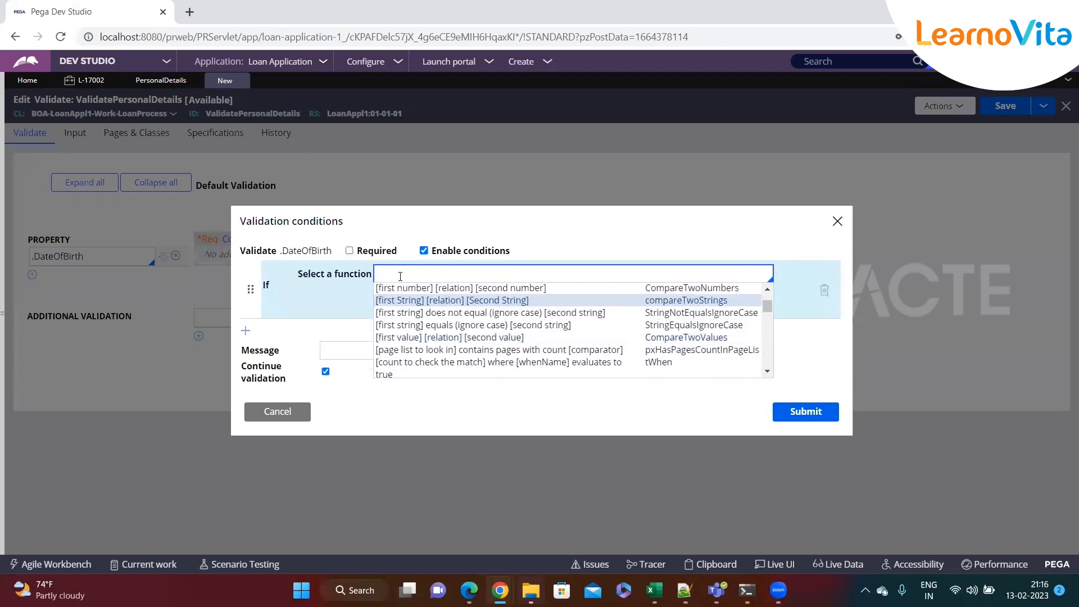
{"action": "key", "text": "Up"}
{"action": "key", "text": "Up"}
{"action": "key", "text": "Up"}
{"action": "key", "text": "Up"}
{"action": "key", "text": "Up"}
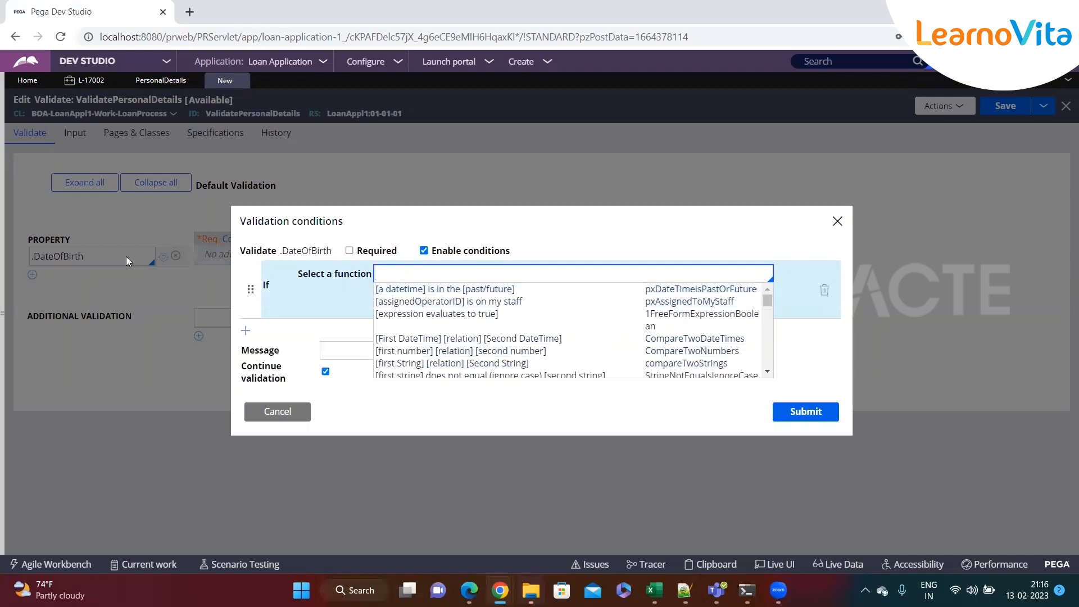
{"action": "left_click", "coordinate": [452, 290]}
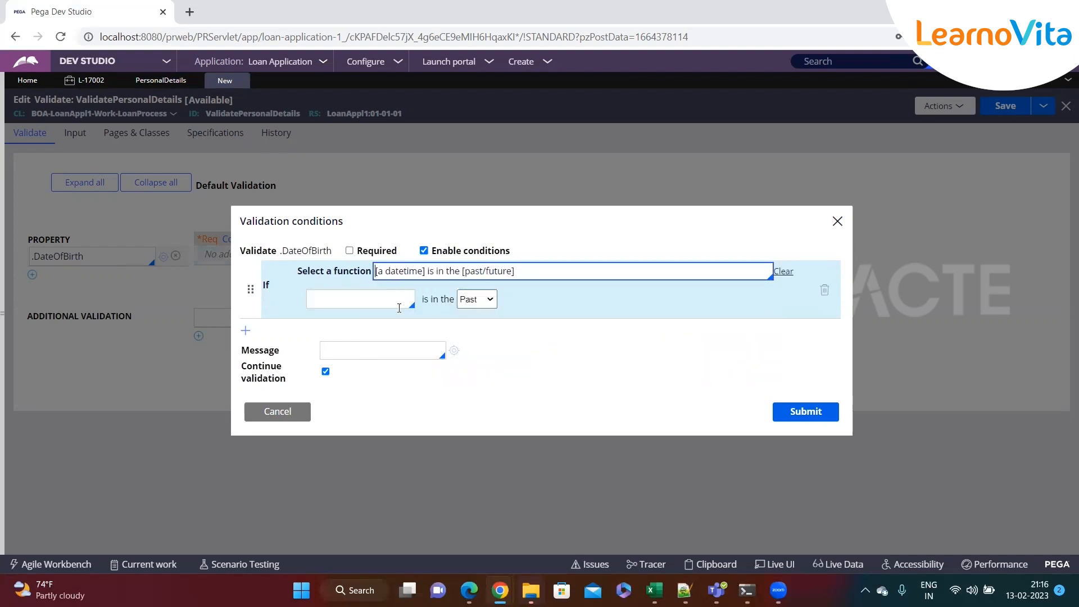
{"action": "left_click", "coordinate": [346, 297]}
{"action": "type", "text": "."}
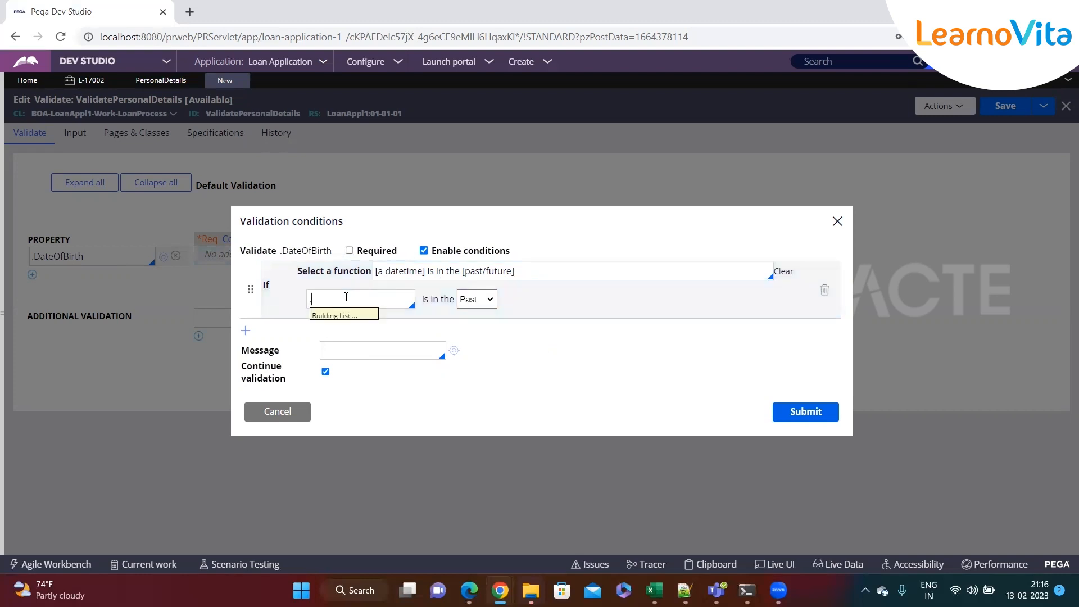
{"action": "key", "text": "Down"}
{"action": "key", "text": "Down"}
{"action": "key", "text": "Down"}
{"action": "key", "text": "Down"}
{"action": "key", "text": "Down"}
{"action": "key", "text": "Down"}
{"action": "key", "text": "Down"}
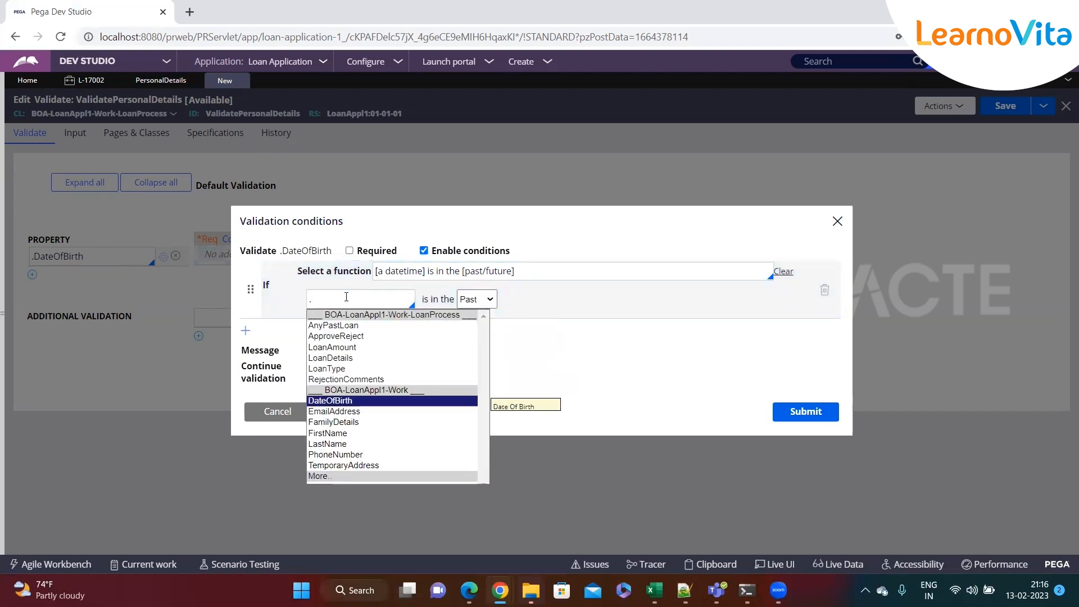
{"action": "key", "text": "Return"}
{"action": "left_click", "coordinate": [477, 299]}
{"action": "left_click", "coordinate": [483, 321]}
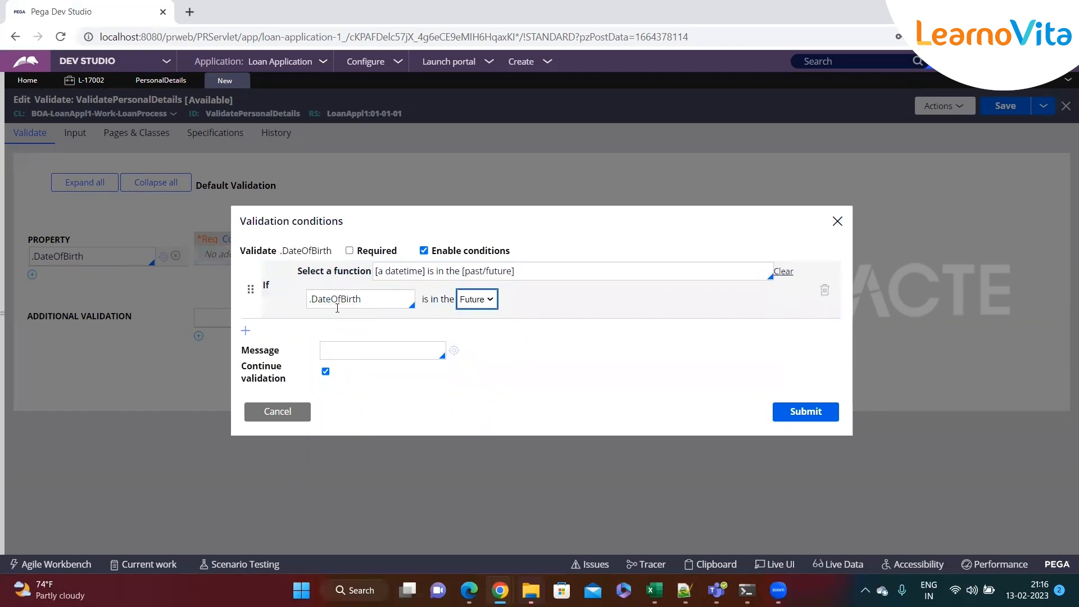
Enter the message 'Please enter past date' and submit the condition
{"action": "left_click", "coordinate": [356, 355]}
{"action": "type", "text": "\"\""}
{"action": "type", "text": "PLease"}
{"action": "key", "text": "BackSpace"}
{"action": "key", "text": "BackSpace"}
{"action": "key", "text": "BackSpace"}
{"action": "key", "text": "BackSpace"}
{"action": "type", "text": "lease enter past "}
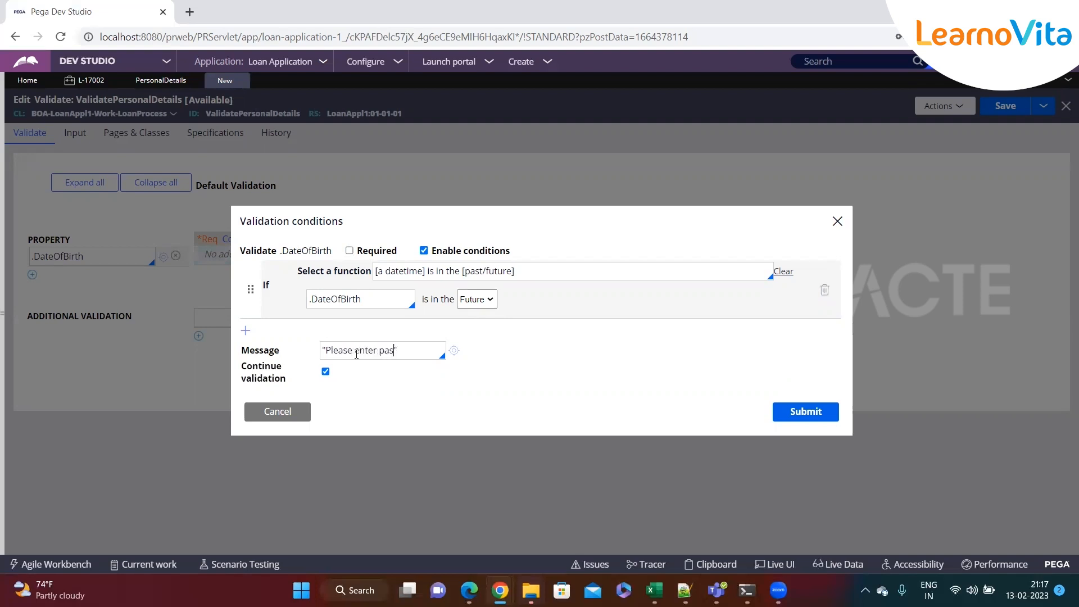
{"action": "type", "text": "date"}
{"action": "left_click", "coordinate": [828, 412]}
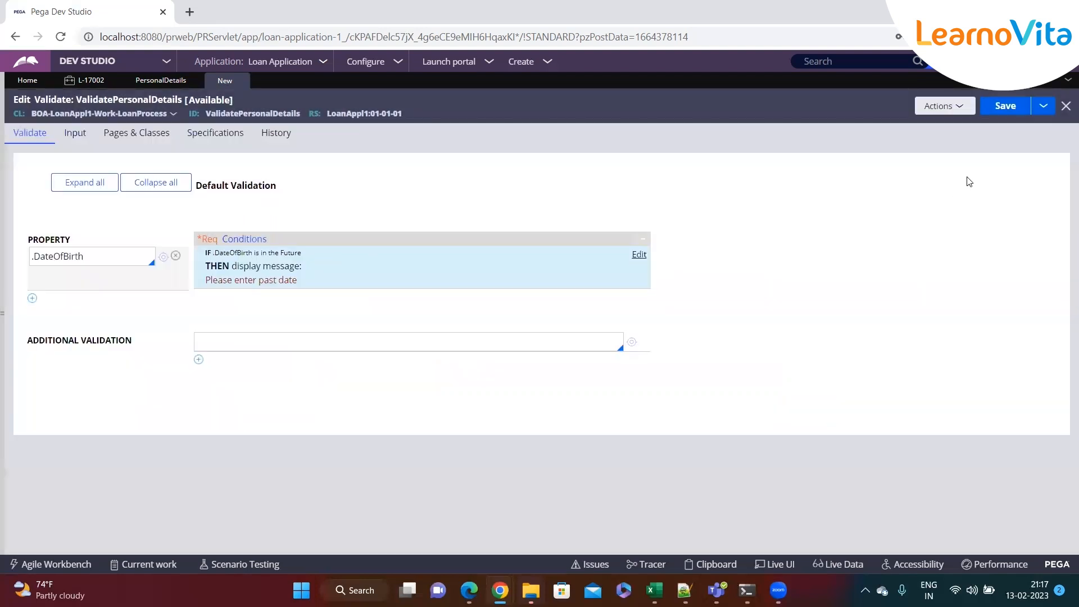
Save the ValidatePersonalDetails rule and the Personal Details flow action
{"action": "left_click", "coordinate": [1006, 106]}
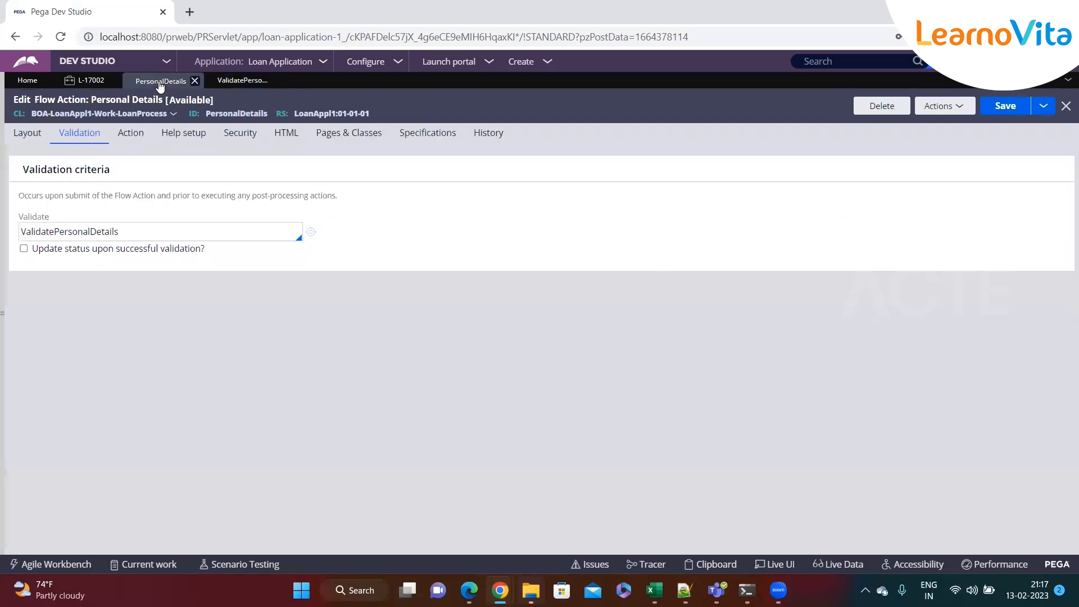
{"action": "left_click", "coordinate": [1007, 111]}
Submit the L-17002 Personal Details form and review the past-date error on Date Of Birth
{"action": "left_click", "coordinate": [84, 81]}
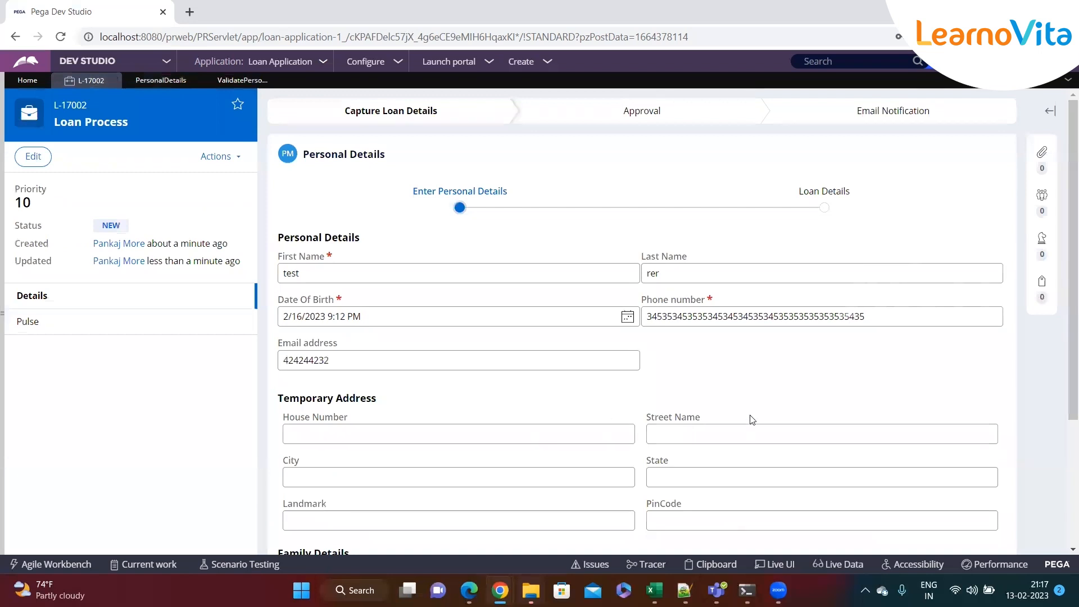
{"action": "scroll", "coordinate": [688, 373], "scroll_direction": "down", "scroll_amount": 3}
{"action": "left_click", "coordinate": [976, 474]}
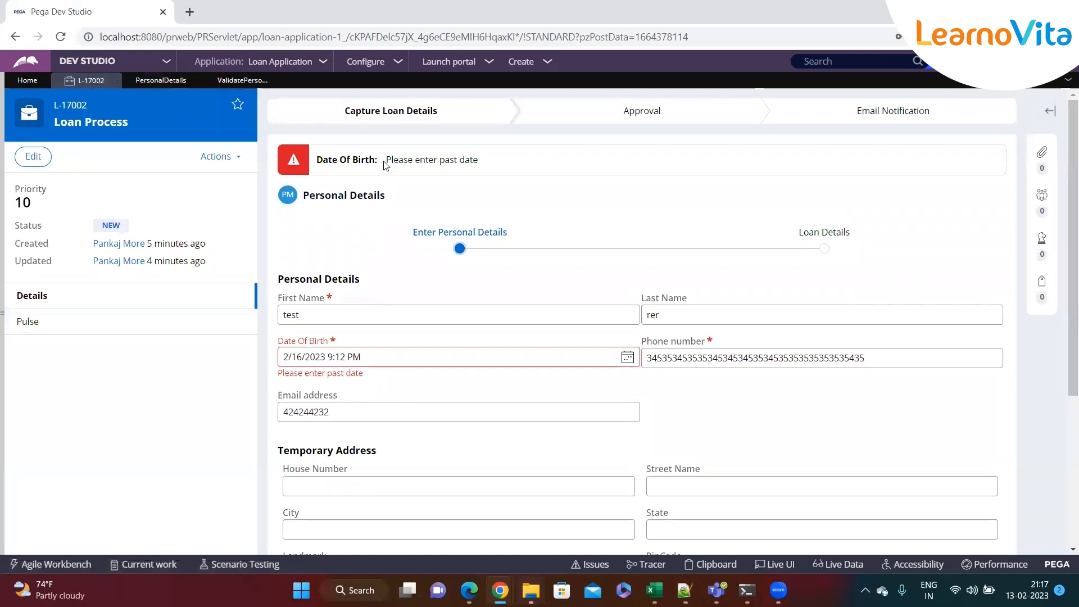
{"action": "left_click_drag", "start_coordinate": [390, 161], "coordinate": [485, 166]}
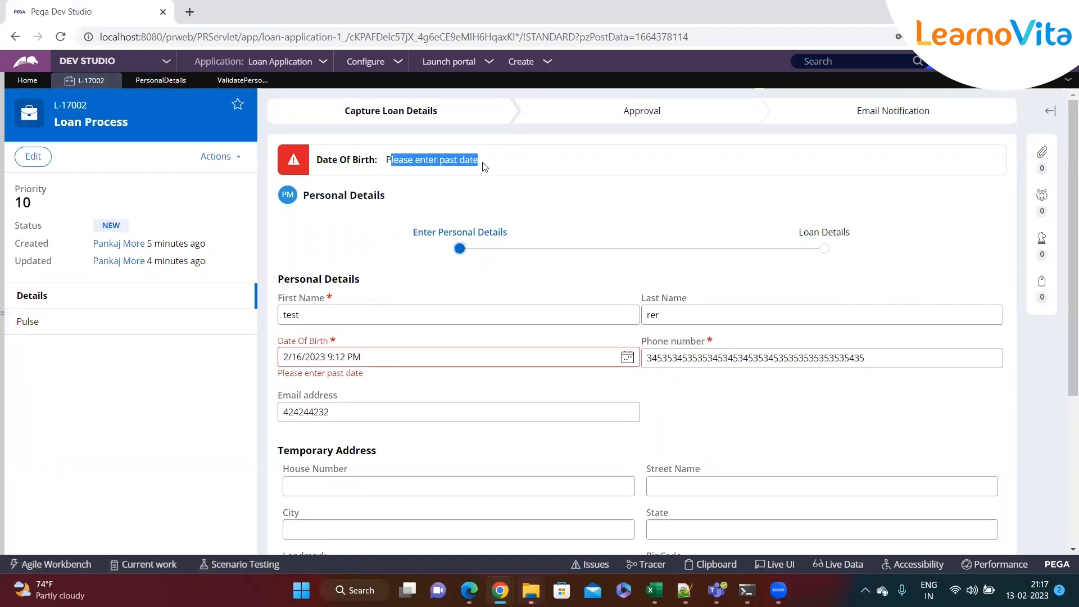
{"action": "left_click_drag", "start_coordinate": [369, 383], "coordinate": [275, 377]}
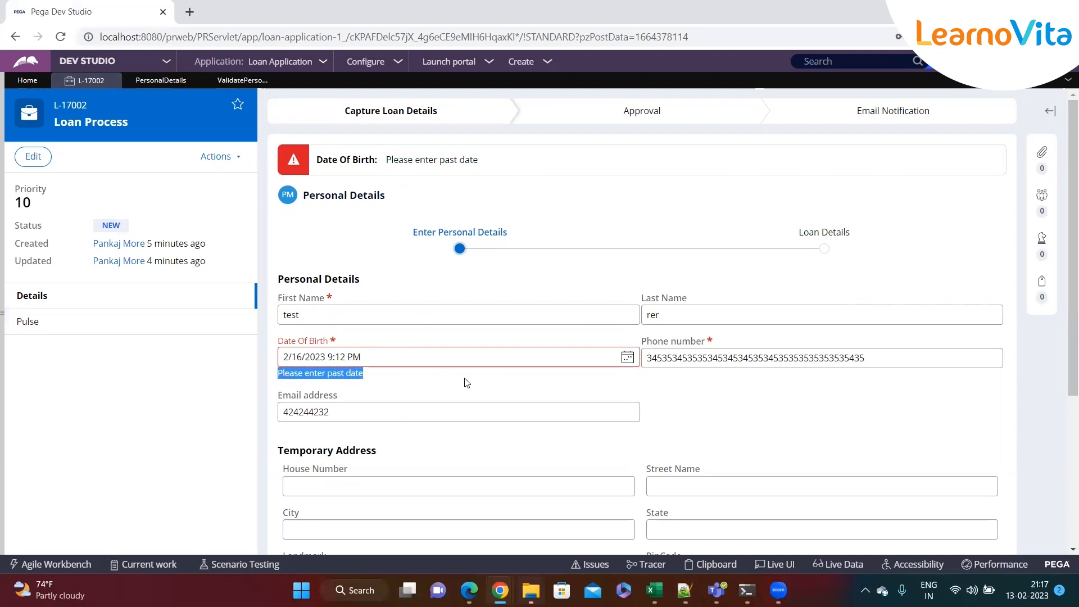
Change Date Of Birth to a 2024 date and resubmit, confirming the error appears again
{"action": "left_click", "coordinate": [628, 358]}
{"action": "left_click", "coordinate": [414, 163]}
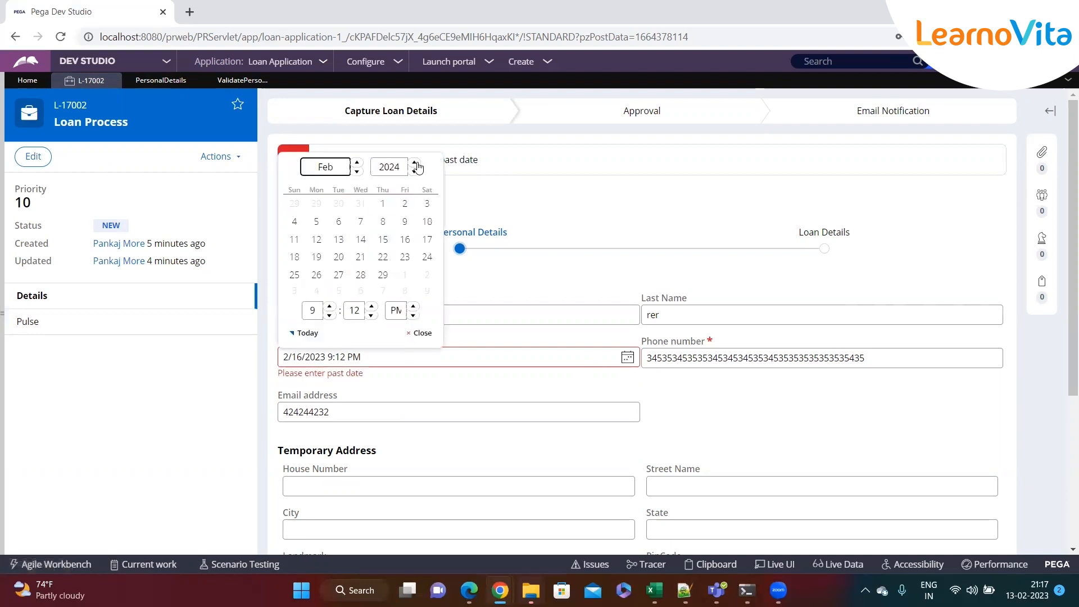
{"action": "left_click", "coordinate": [403, 222]}
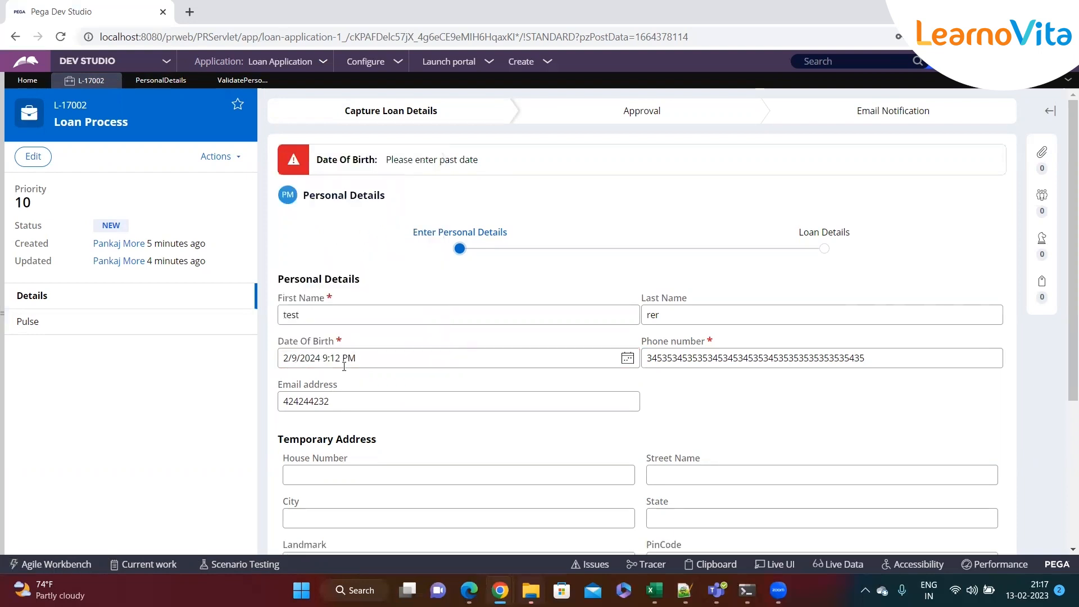
{"action": "scroll", "coordinate": [633, 448], "scroll_direction": "down", "scroll_amount": 3}
{"action": "left_click", "coordinate": [978, 477]}
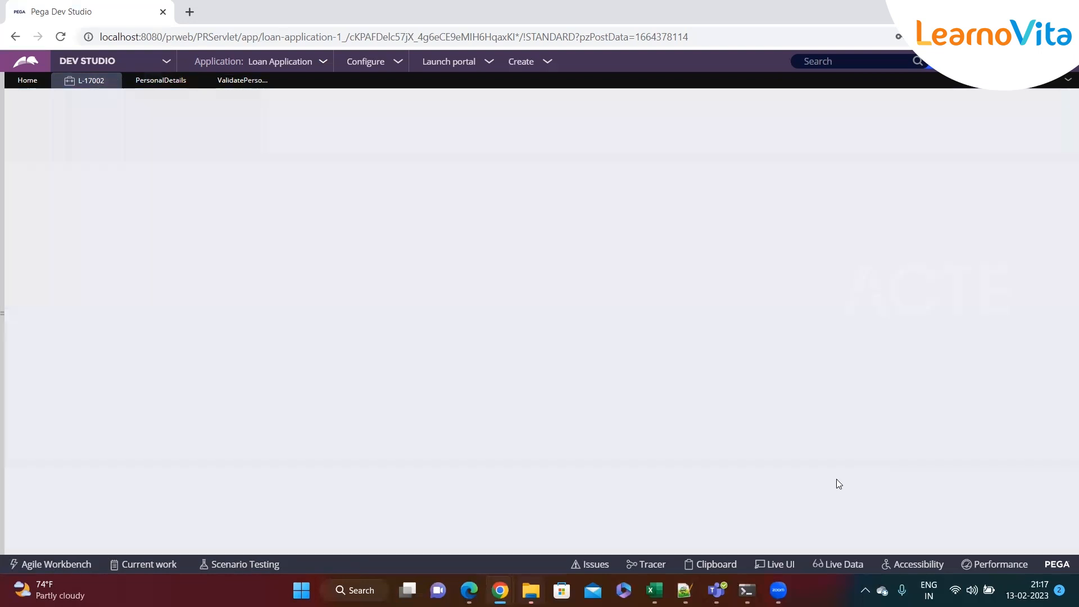
{"action": "left_click_drag", "start_coordinate": [352, 374], "coordinate": [270, 387]}
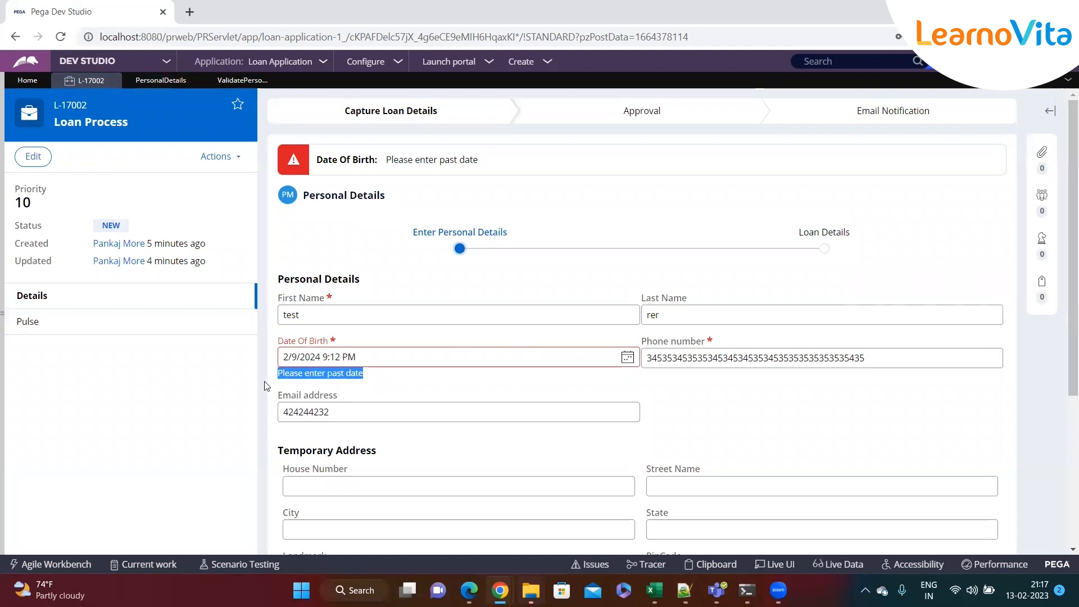
Set Date Of Birth to 2/9/2017, submit to reach Loan Details, then return to Personal Details
{"action": "left_click", "coordinate": [628, 357]}
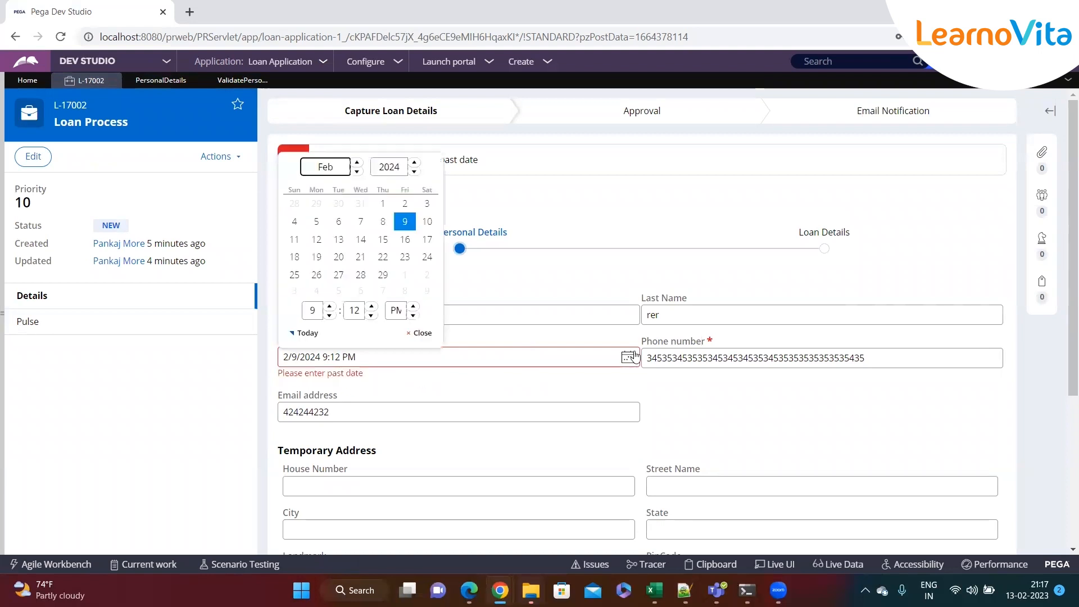
{"action": "left_click", "coordinate": [414, 171]}
{"action": "left_click", "coordinate": [414, 171]}
{"action": "left_click", "coordinate": [415, 171]}
{"action": "left_click", "coordinate": [414, 172]}
{"action": "left_click", "coordinate": [414, 172]}
{"action": "left_click", "coordinate": [414, 171]}
{"action": "left_click", "coordinate": [414, 172]}
{"action": "left_click", "coordinate": [383, 222]}
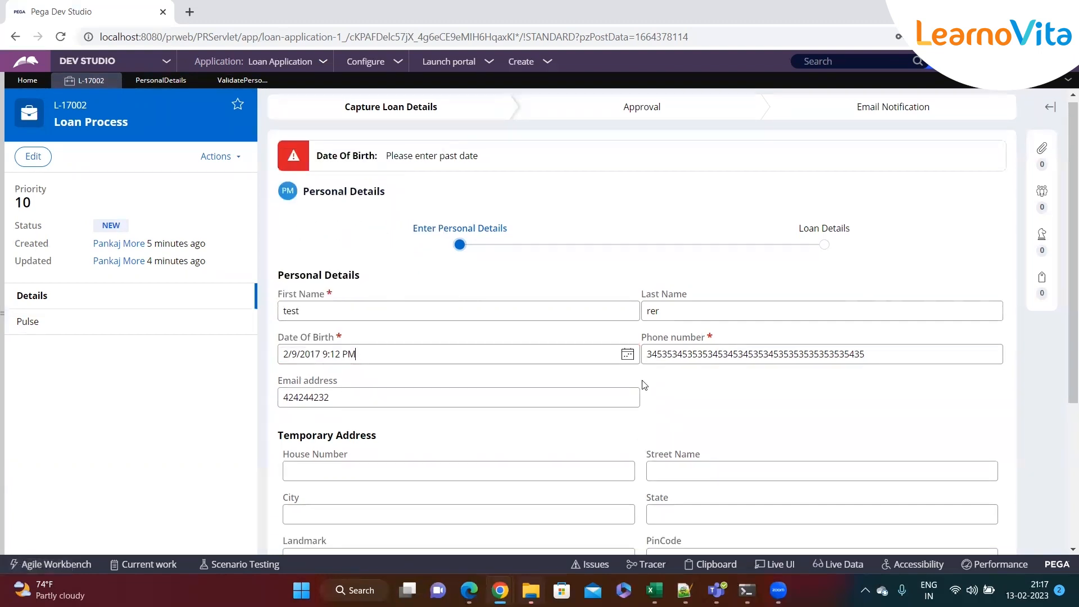
{"action": "scroll", "coordinate": [641, 393], "scroll_direction": "down", "scroll_amount": 4}
{"action": "left_click", "coordinate": [978, 476]}
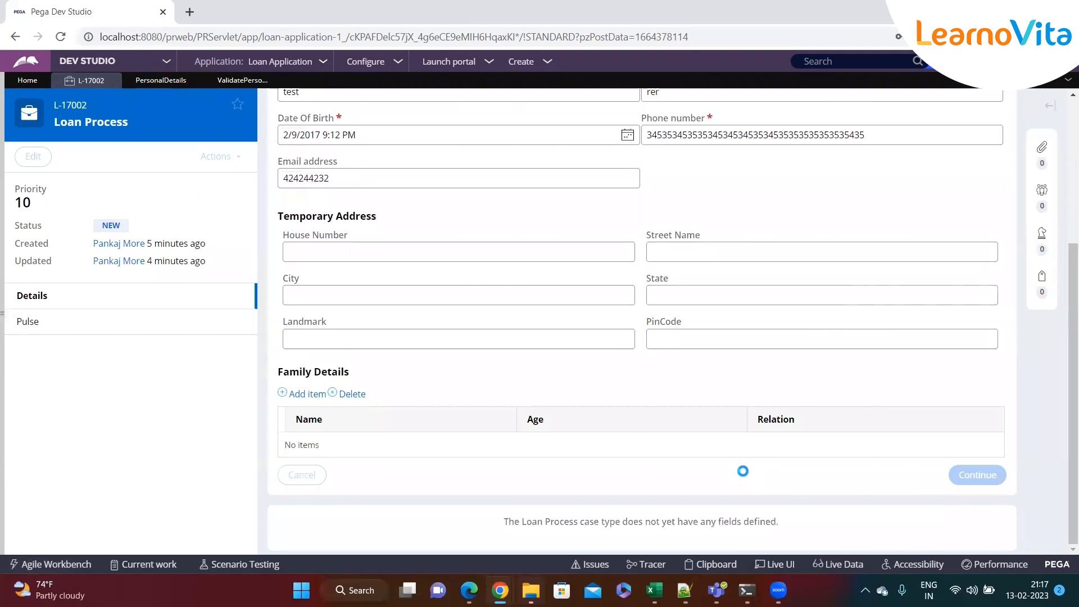
{"action": "left_click", "coordinate": [368, 361]}
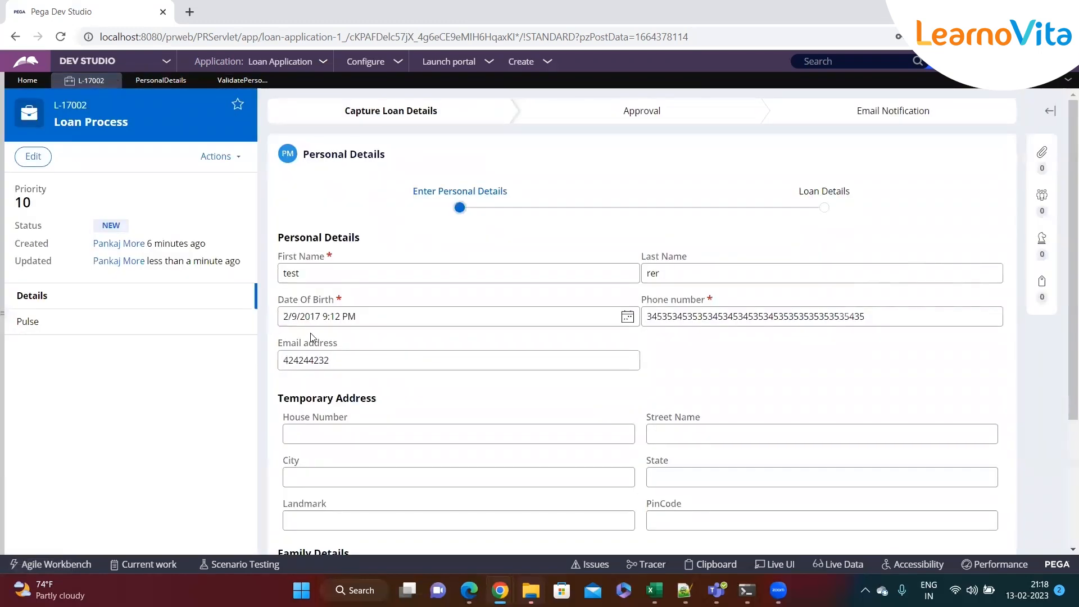
{"action": "left_click_drag", "start_coordinate": [356, 316], "coordinate": [270, 320]}
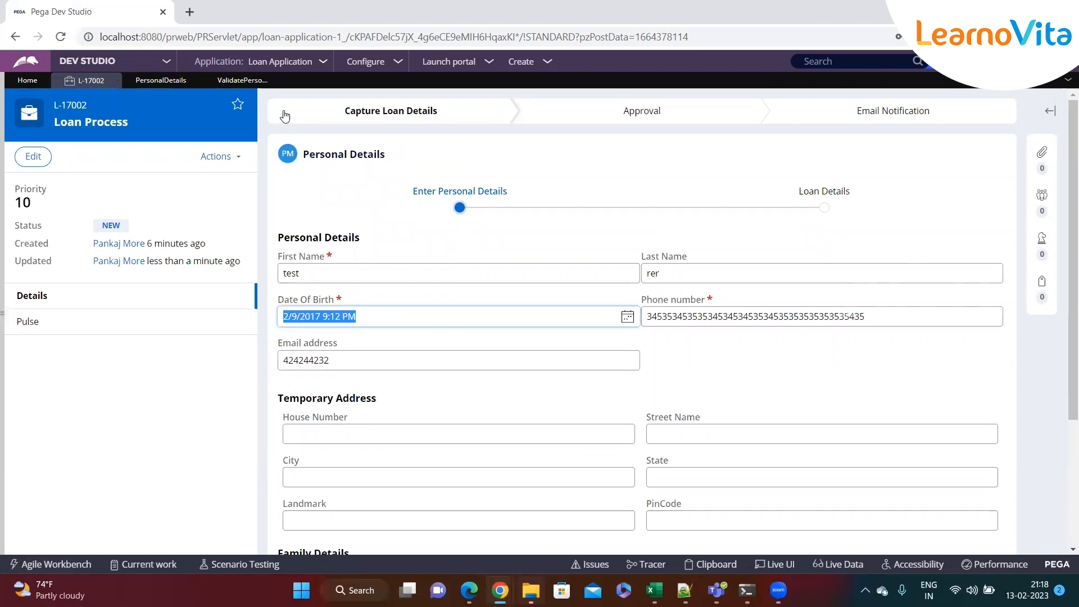
Review the ValidatePersonalDetails and PersonalDetails tabs, then return to the case's Email address field
{"action": "left_click", "coordinate": [242, 81]}
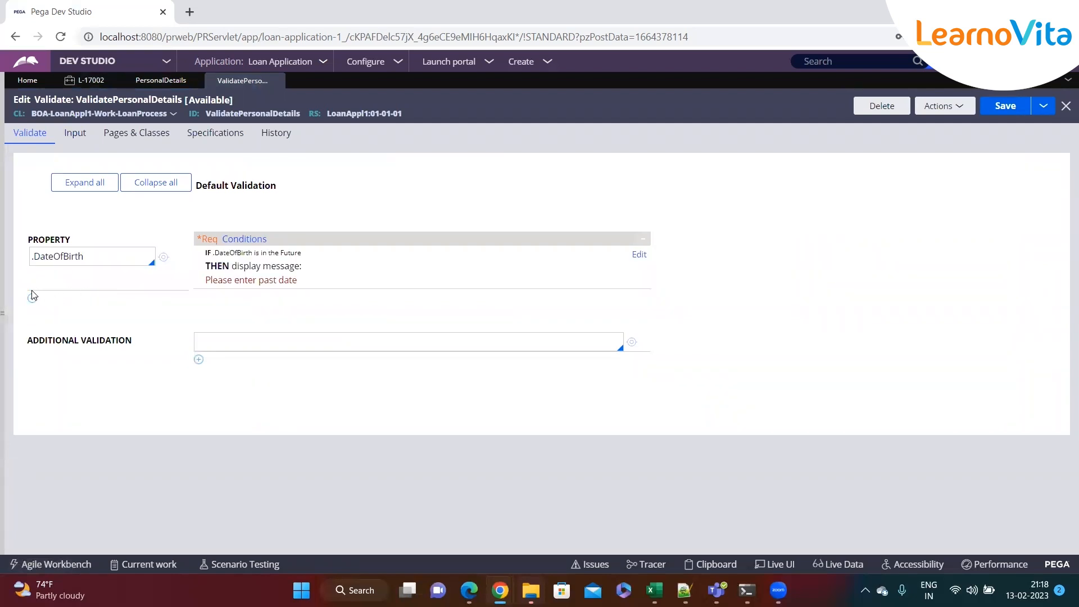
{"action": "left_click", "coordinate": [132, 80]}
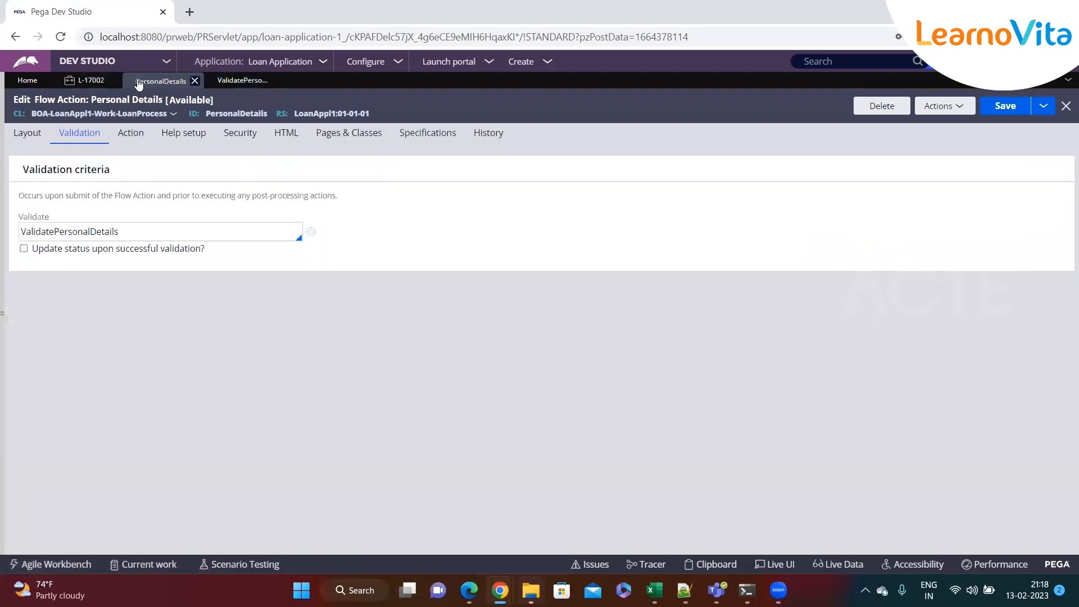
{"action": "left_click", "coordinate": [85, 80]}
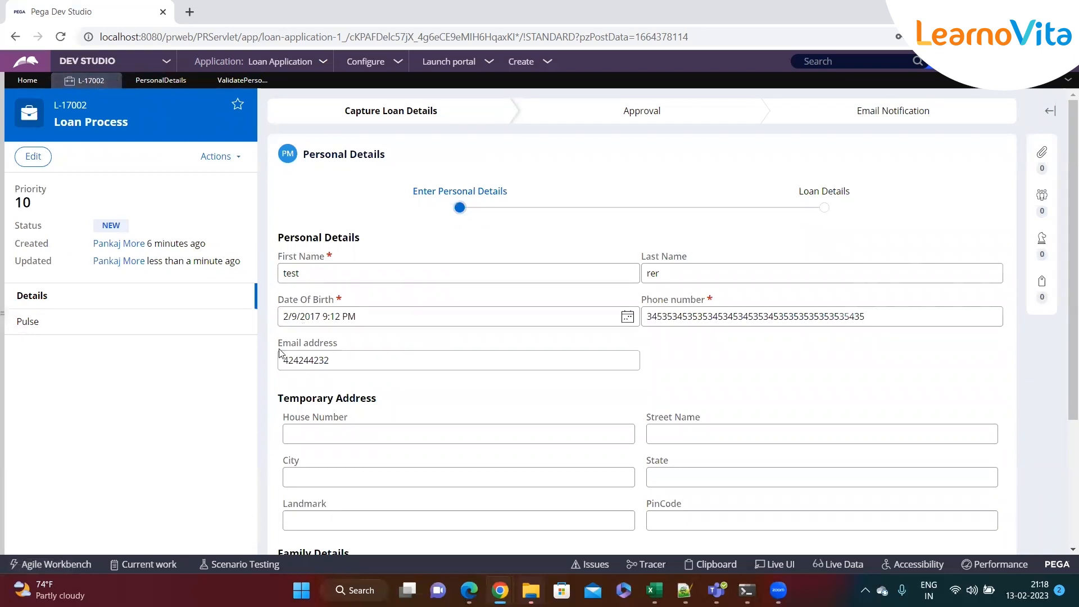
{"action": "left_click_drag", "start_coordinate": [279, 345], "coordinate": [360, 345]}
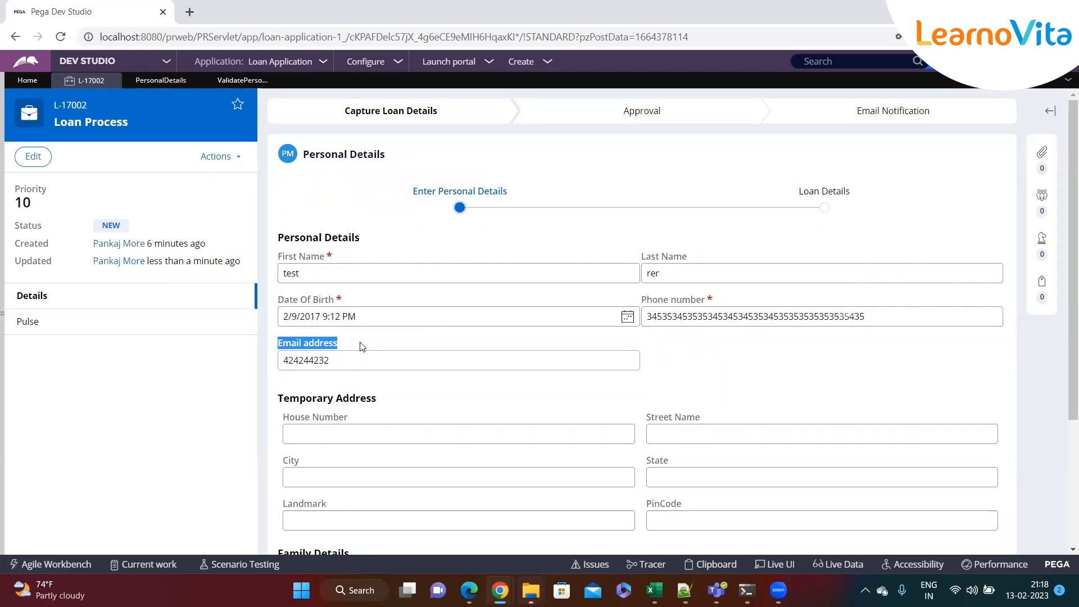
Add .EmailAddress as a new property row in ValidatePersonalDetails
{"action": "left_click", "coordinate": [242, 80]}
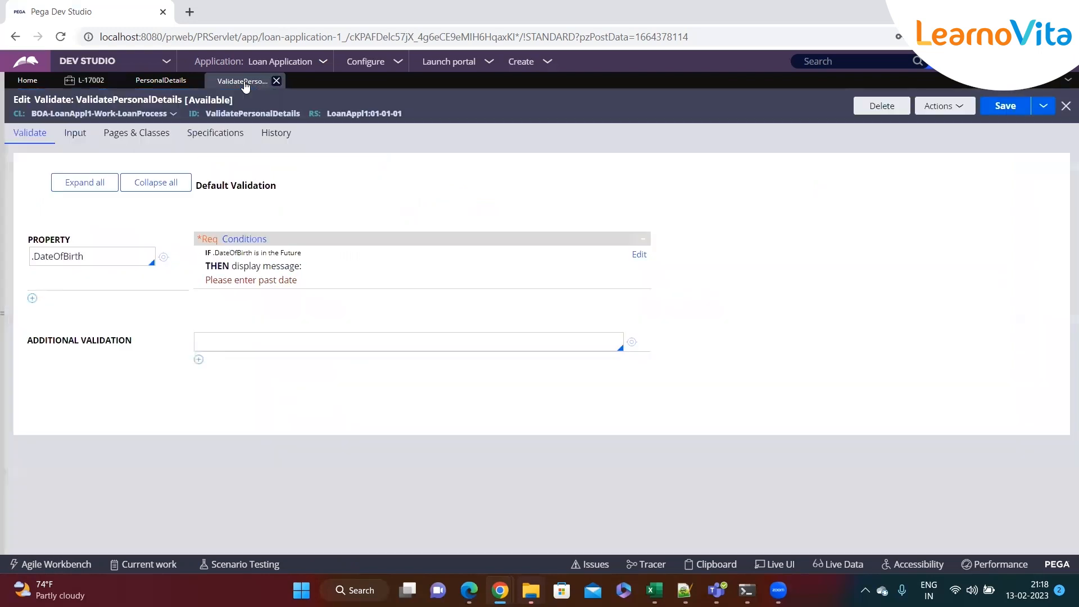
{"action": "left_click", "coordinate": [32, 297]}
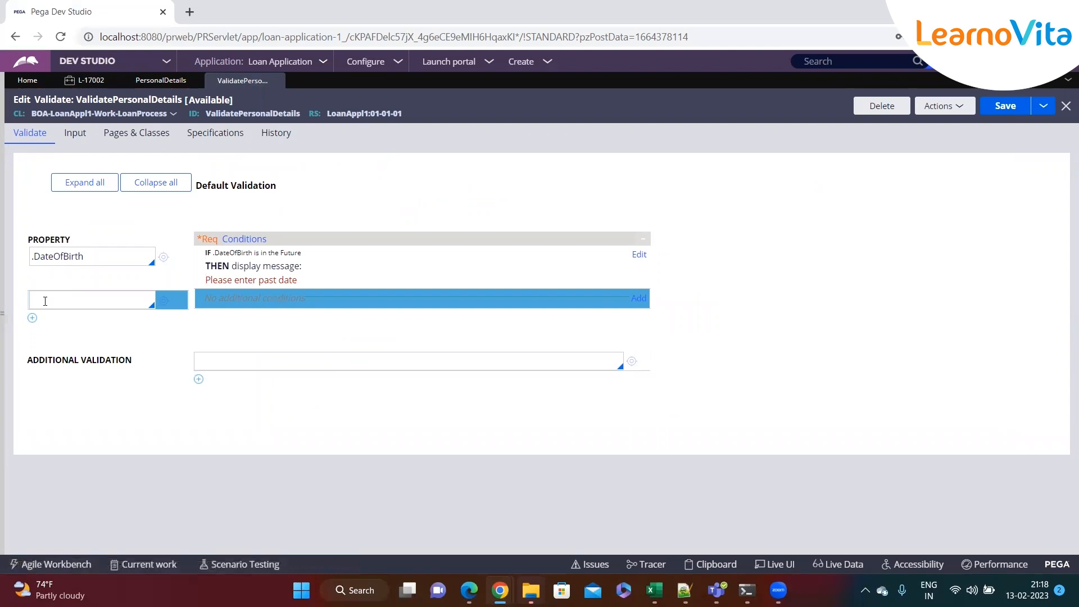
{"action": "type", "text": ".em"}
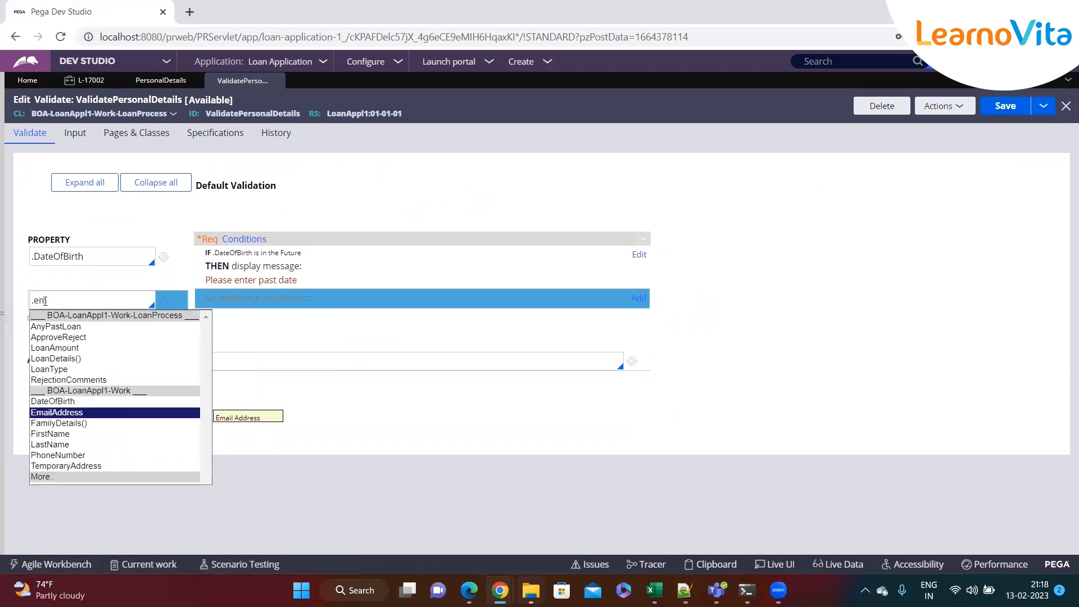
{"action": "key", "text": "Return"}
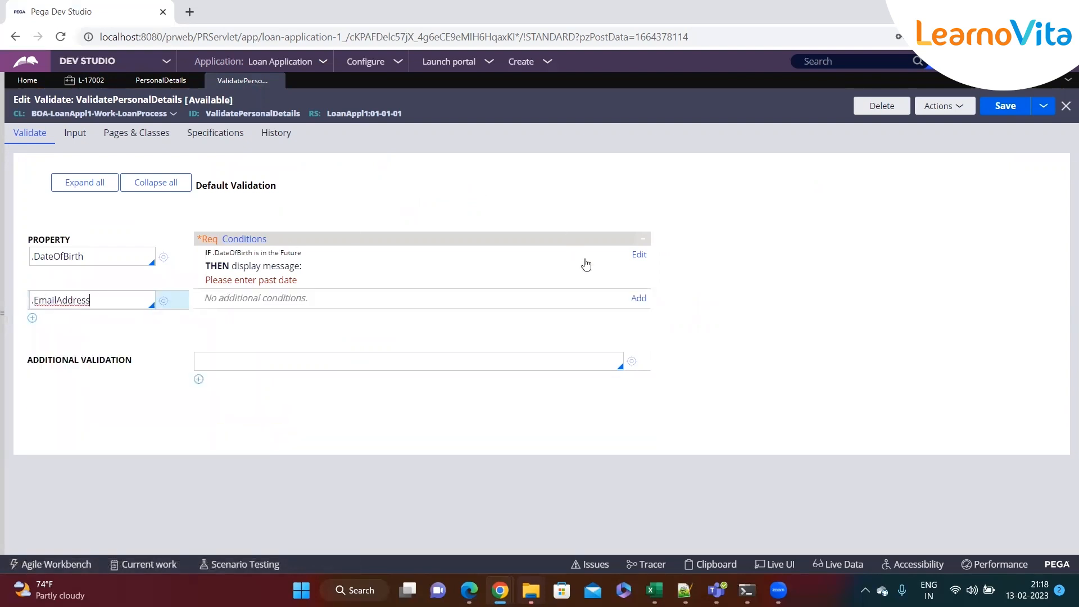
Add a 'Validation of .EmailAddress using ValidEmailAddress fails' condition and inspect ValidEmailAddress
{"action": "left_click", "coordinate": [638, 298]}
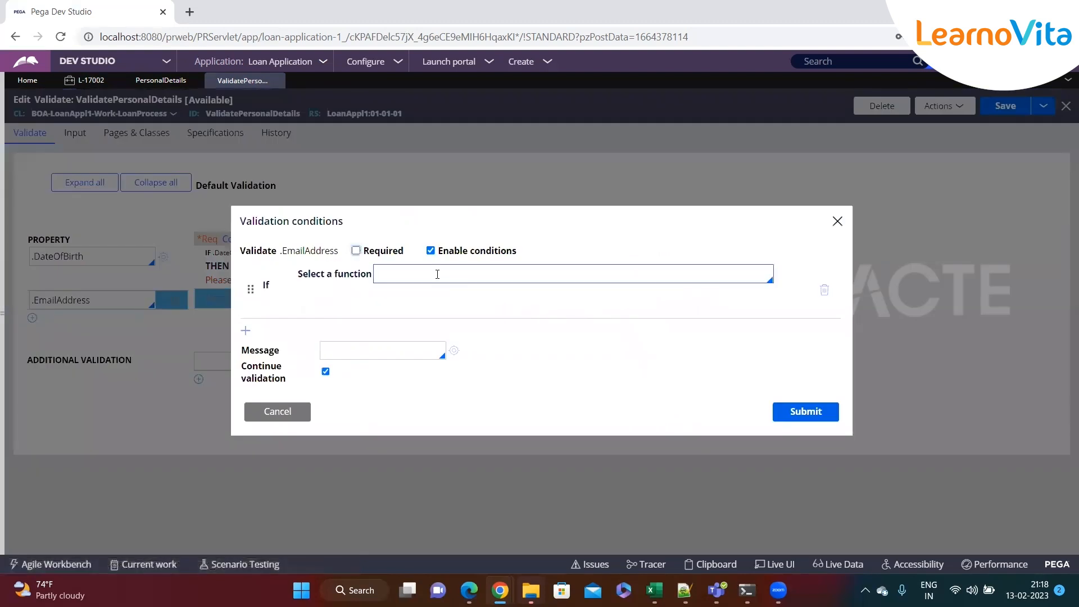
{"action": "left_click", "coordinate": [437, 274]}
{"action": "type", "text": "edit"}
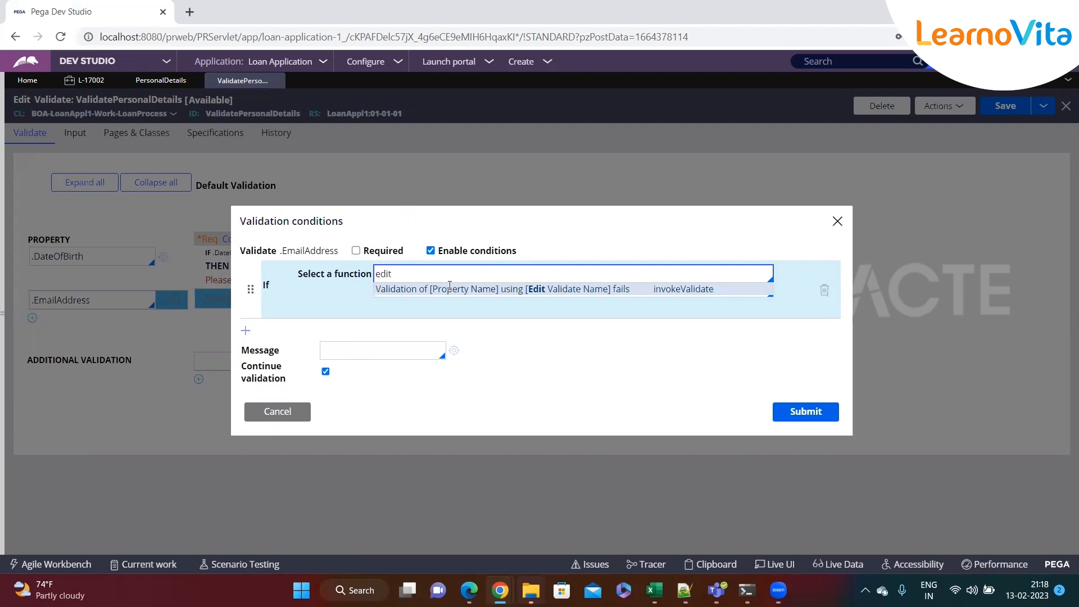
{"action": "left_click", "coordinate": [450, 289]}
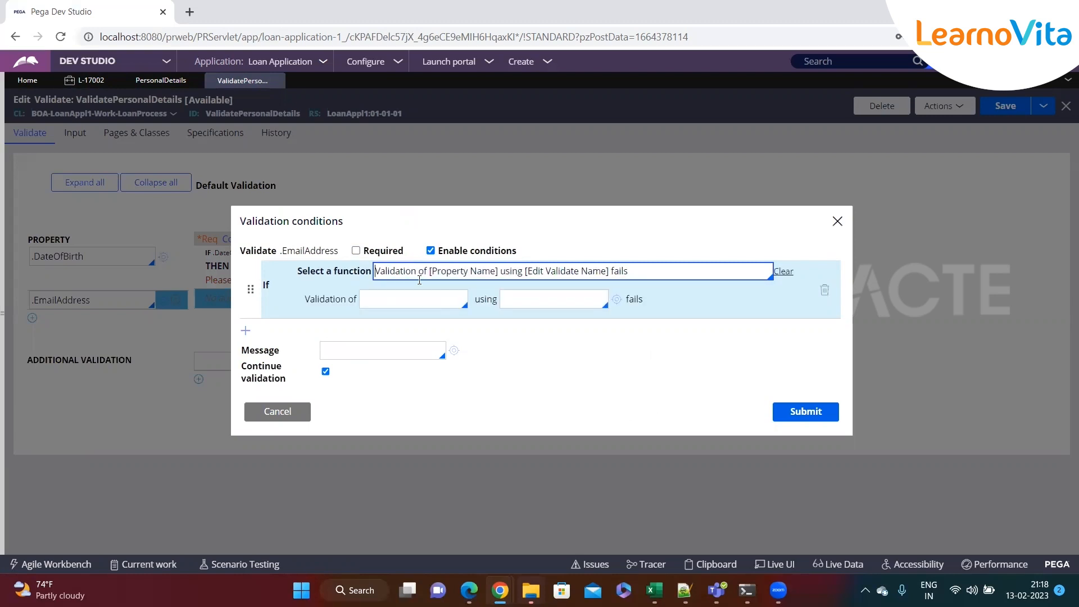
{"action": "left_click", "coordinate": [400, 307]}
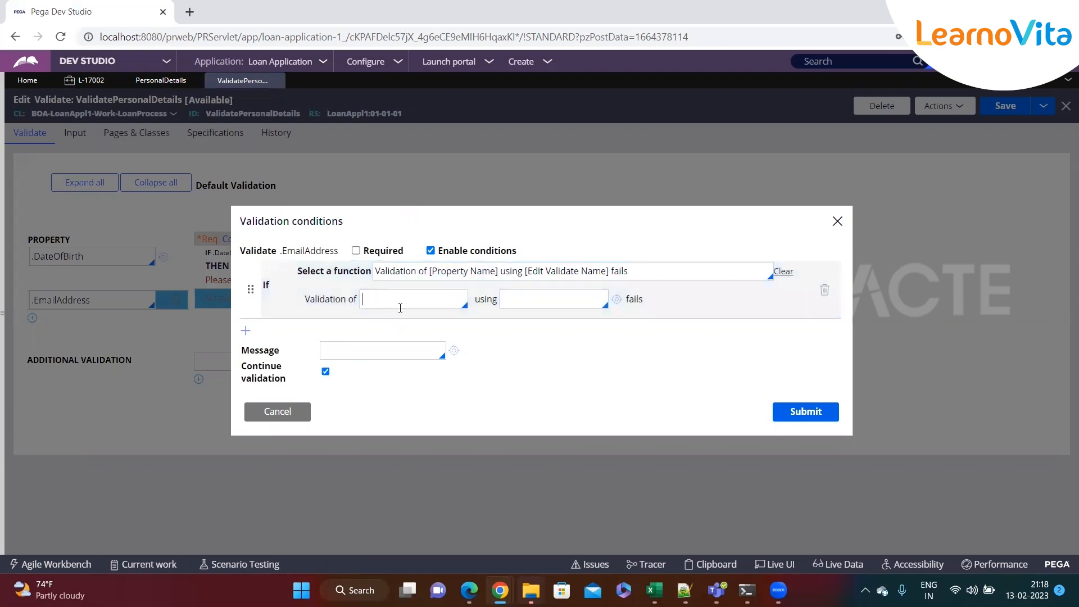
{"action": "type", "text": "."}
{"action": "key", "text": "Down"}
{"action": "key", "text": "Down"}
{"action": "key", "text": "Down"}
{"action": "key", "text": "Down"}
{"action": "key", "text": "Down"}
{"action": "key", "text": "Down"}
{"action": "key", "text": "Down"}
{"action": "key", "text": "Down"}
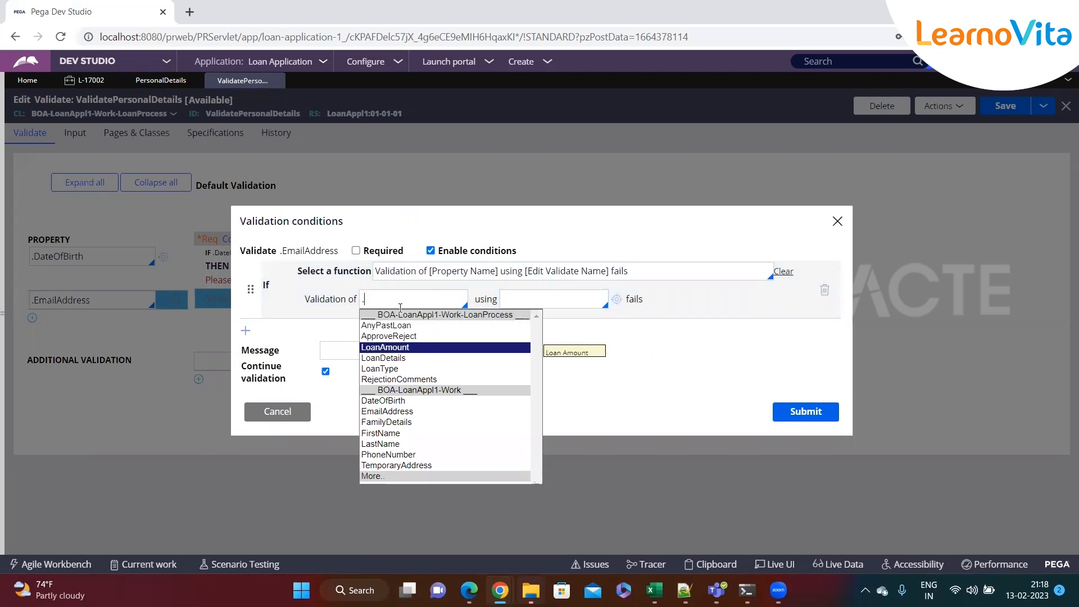
{"action": "key", "text": "Return"}
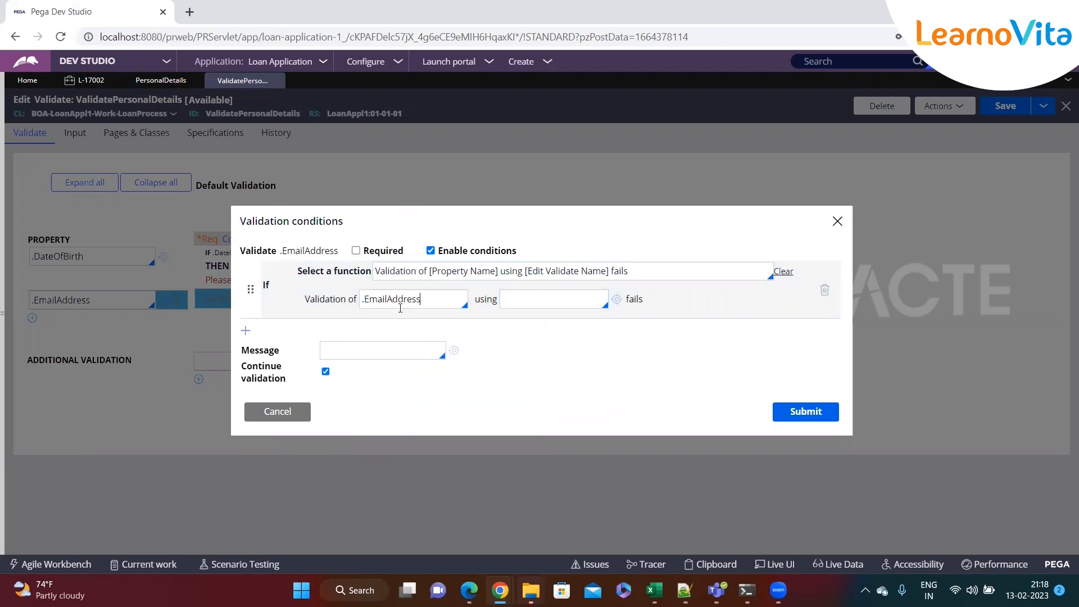
{"action": "left_click", "coordinate": [523, 302]}
{"action": "type", "text": "validem"}
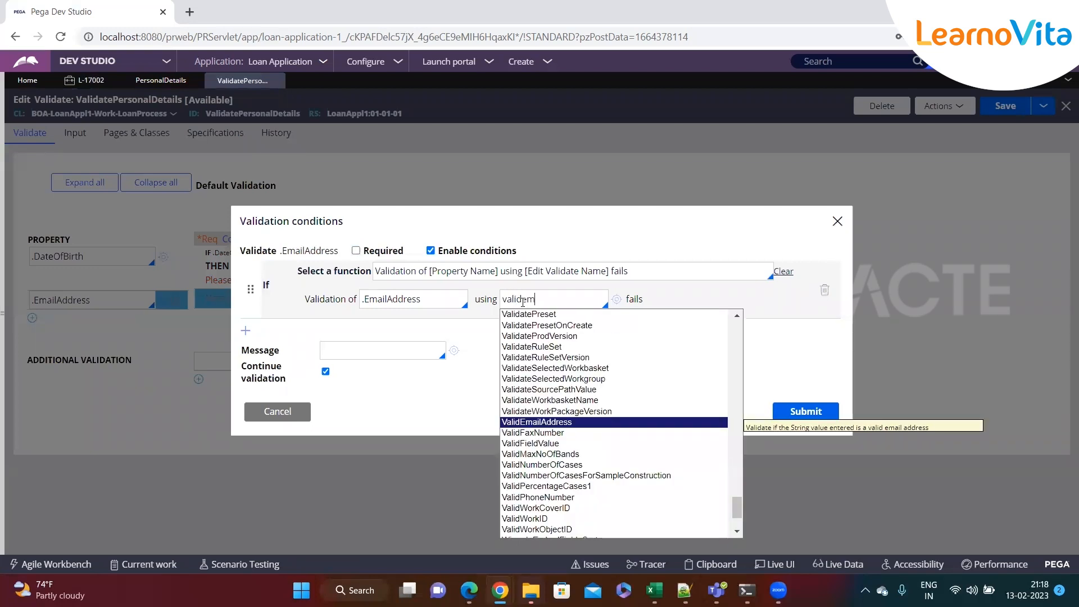
{"action": "key", "text": "Return"}
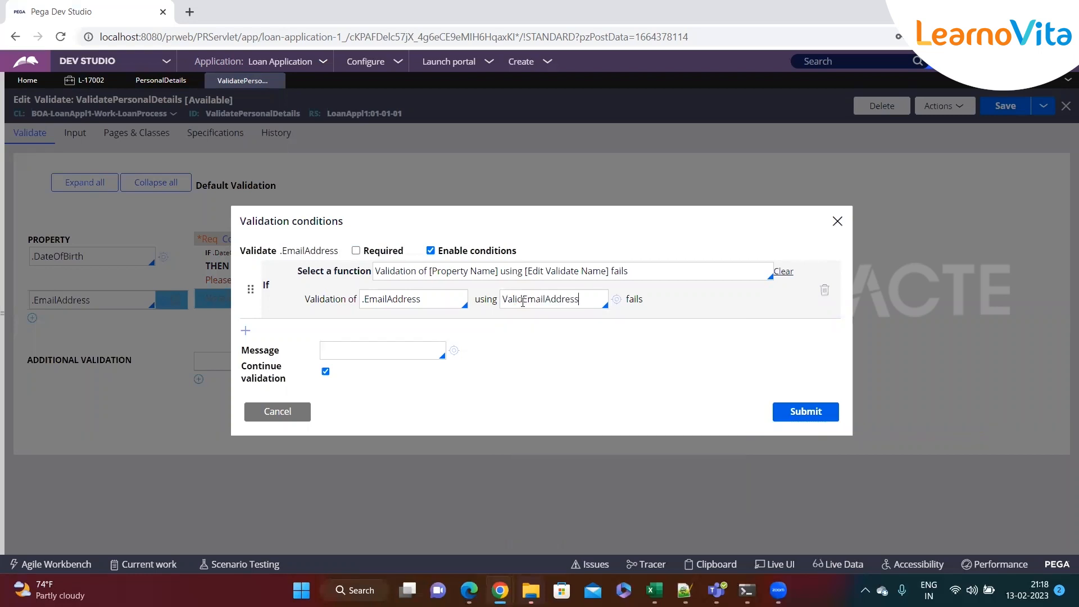
{"action": "left_click", "coordinate": [616, 301]}
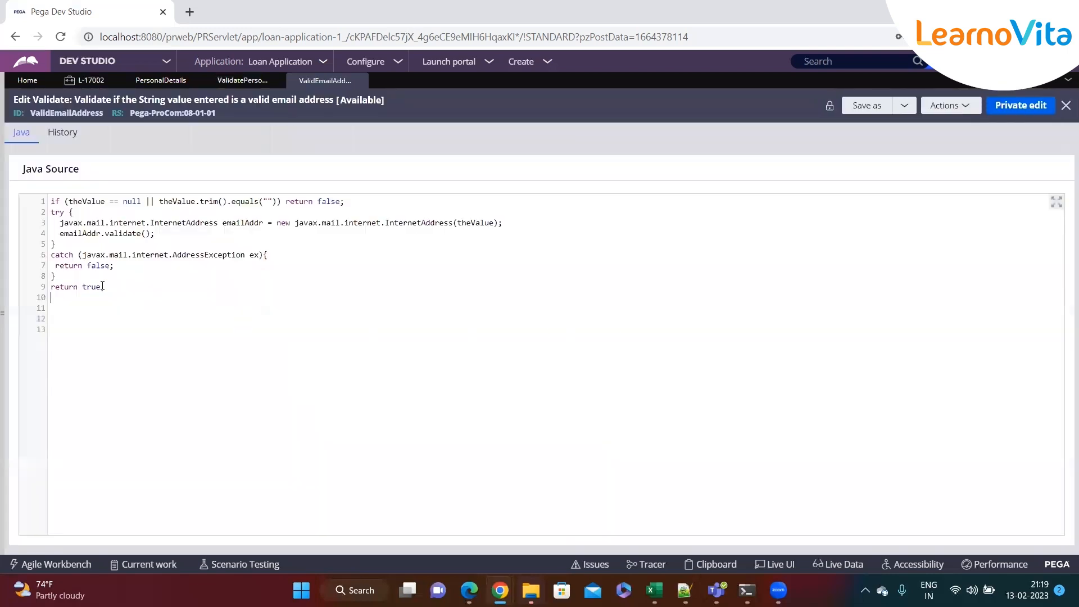
{"action": "left_click_drag", "start_coordinate": [104, 287], "coordinate": [39, 208]}
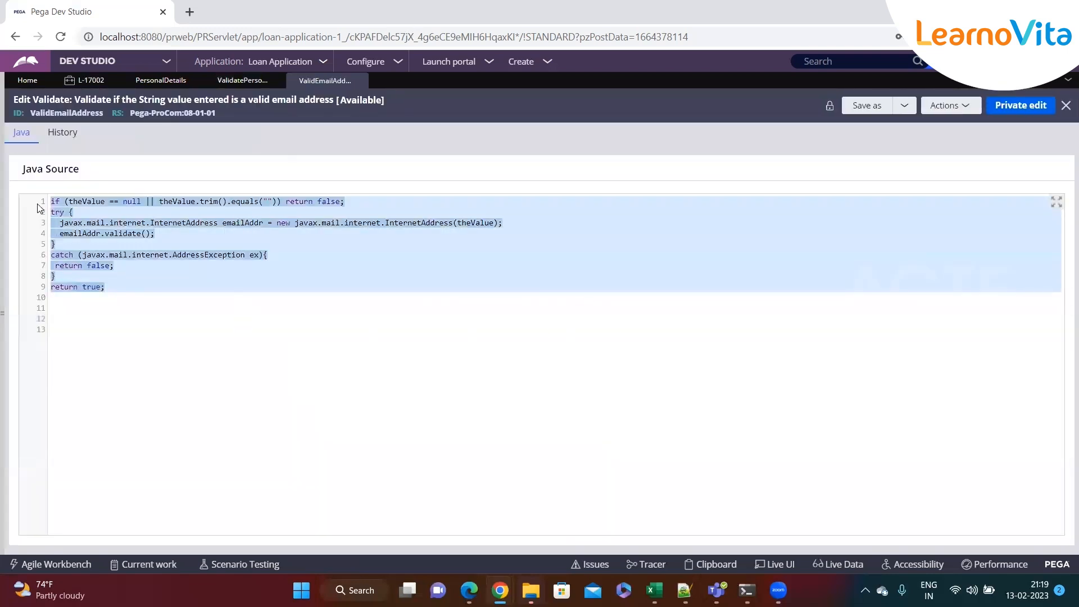
{"action": "left_click", "coordinate": [198, 290]}
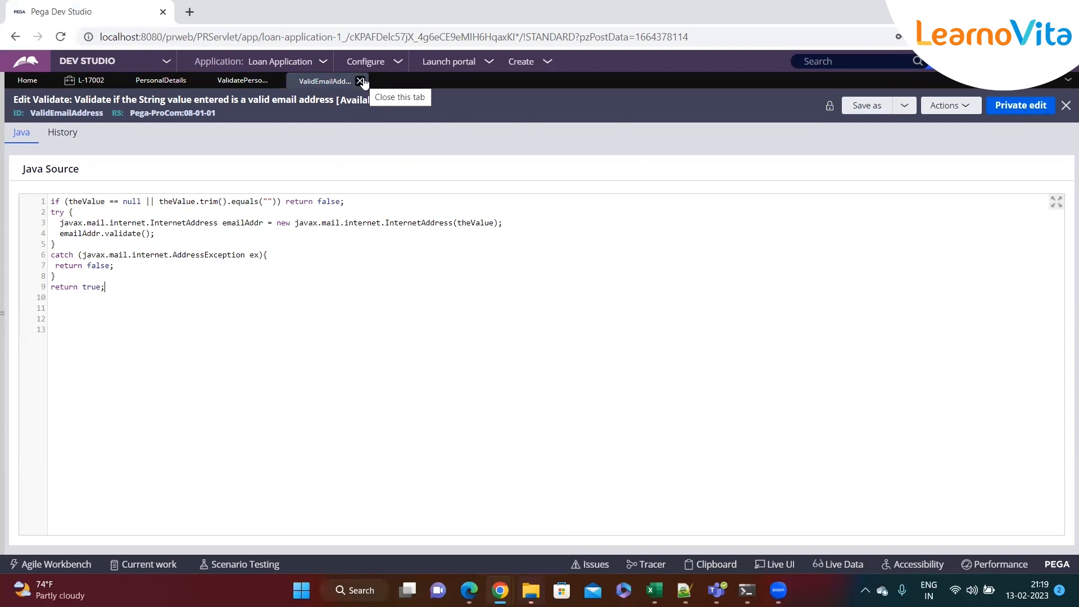
{"action": "left_click", "coordinate": [360, 81]}
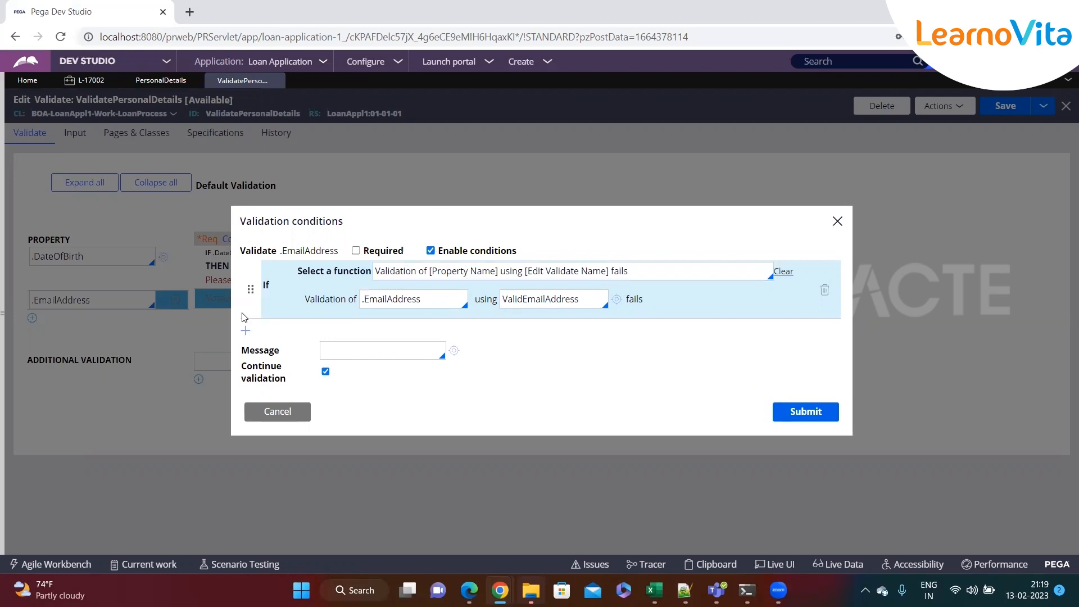
Enter the message 'Please enter valid email address', submit the condition and save the rule
{"action": "double_click", "coordinate": [533, 303]}
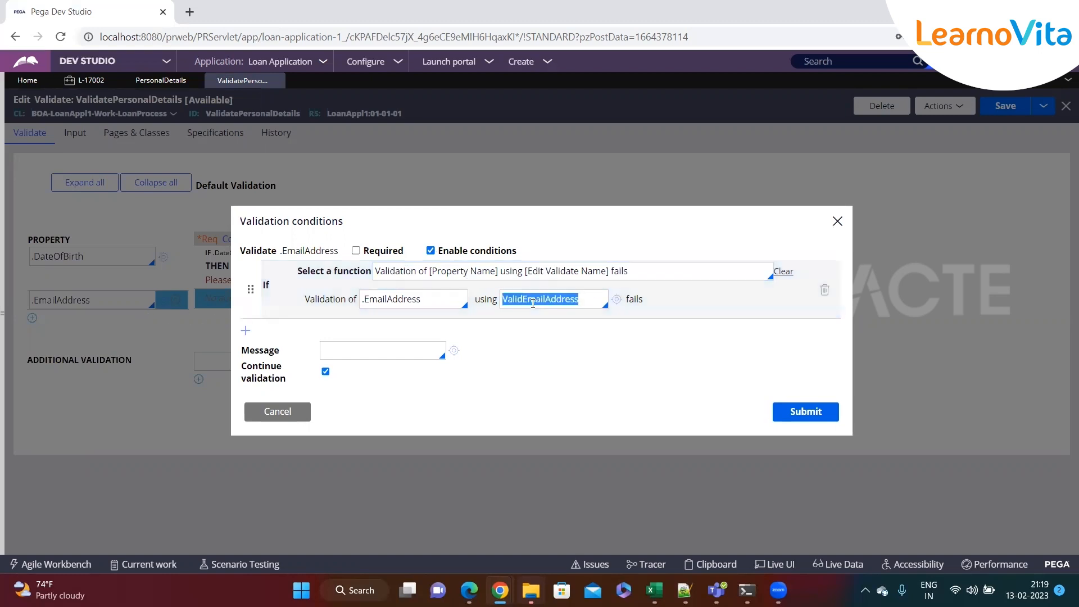
{"action": "left_click", "coordinate": [586, 304]}
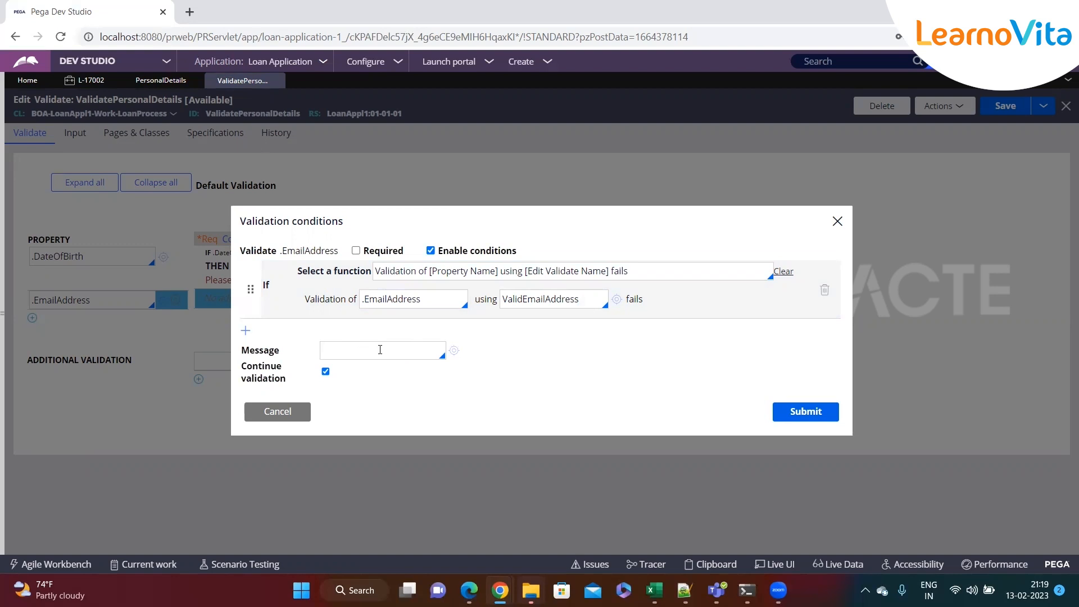
{"action": "double_click", "coordinate": [633, 299]}
{"action": "left_click", "coordinate": [411, 349]}
{"action": "type", "text": "\"\""}
{"action": "key", "text": "Left"}
{"action": "type", "text": "PLease"}
{"action": "key", "text": "BackSpace"}
{"action": "key", "text": "BackSpace"}
{"action": "key", "text": "BackSpace"}
{"action": "key", "text": "BackSpace"}
{"action": "key", "text": "BackSpace"}
{"action": "type", "text": "lease"}
{"action": "key", "text": "BackSpace"}
{"action": "key", "text": "BackSpace"}
{"action": "type", "text": "se enter valid email address"}
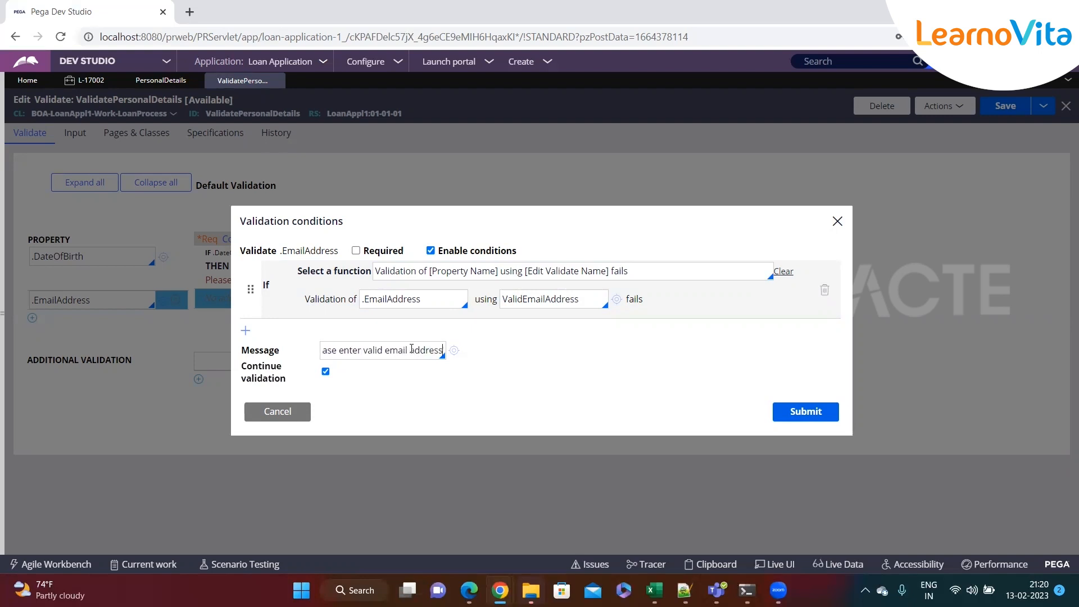
{"action": "left_click", "coordinate": [805, 412]}
{"action": "left_click", "coordinate": [1004, 105]}
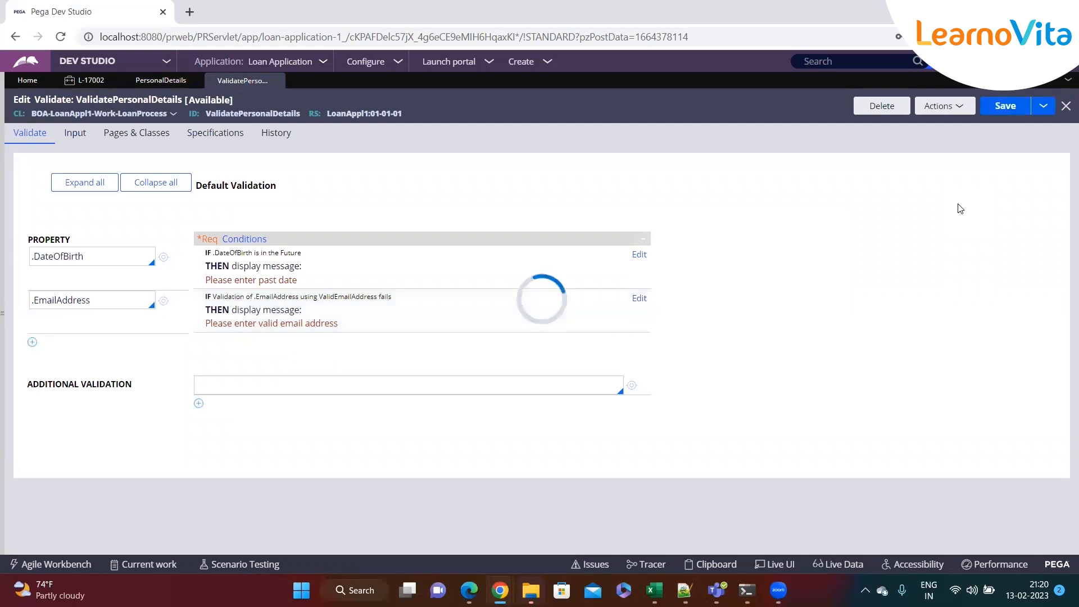
Submit the L-17002 form with an invalid numeric email and review the email error
{"action": "left_click", "coordinate": [160, 81]}
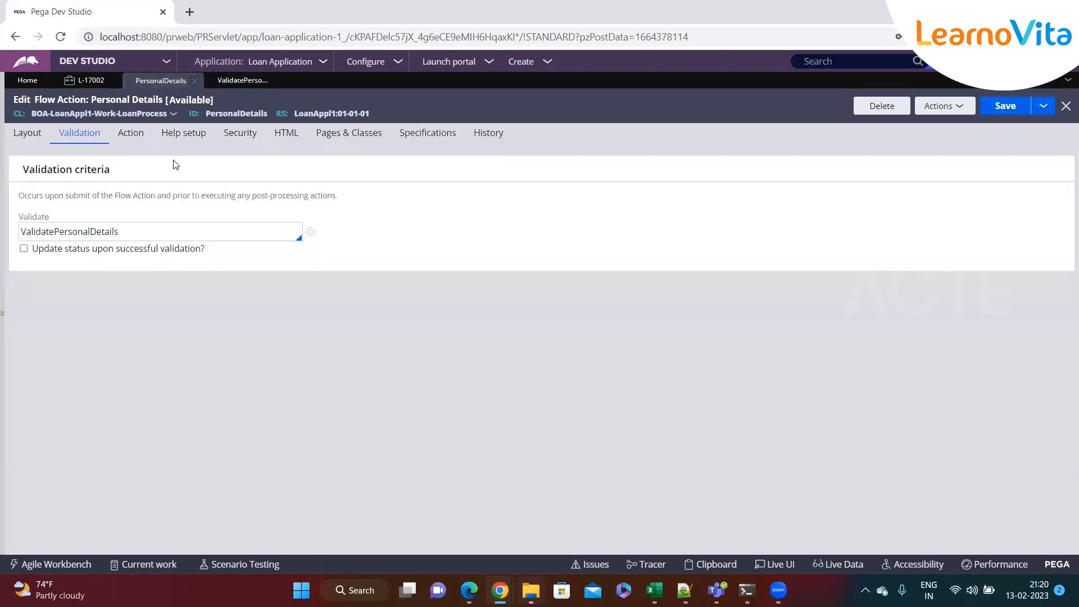
{"action": "left_click", "coordinate": [88, 80]}
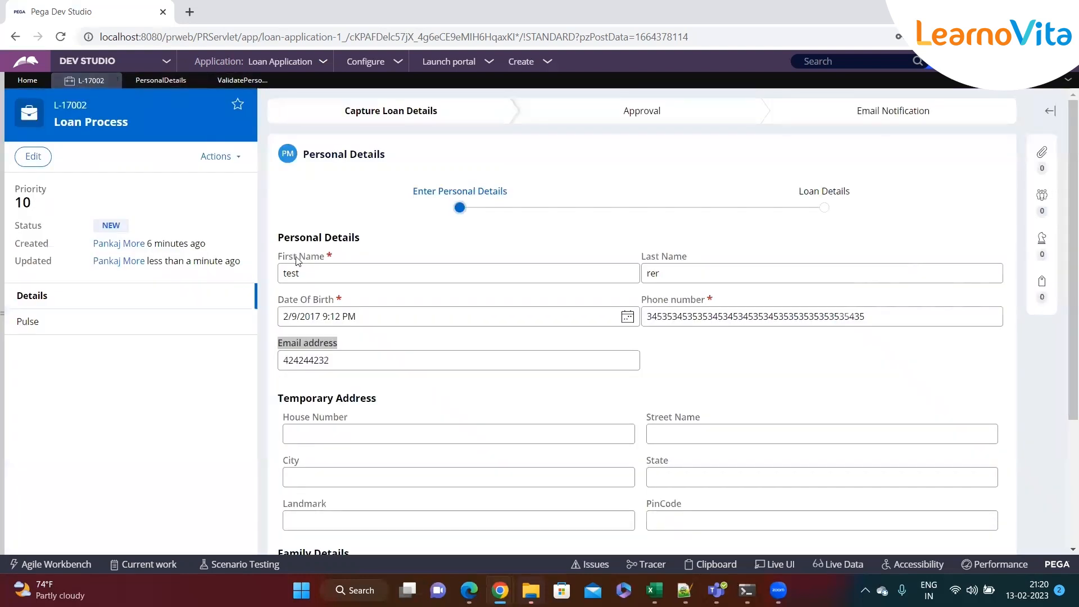
{"action": "double_click", "coordinate": [364, 360]}
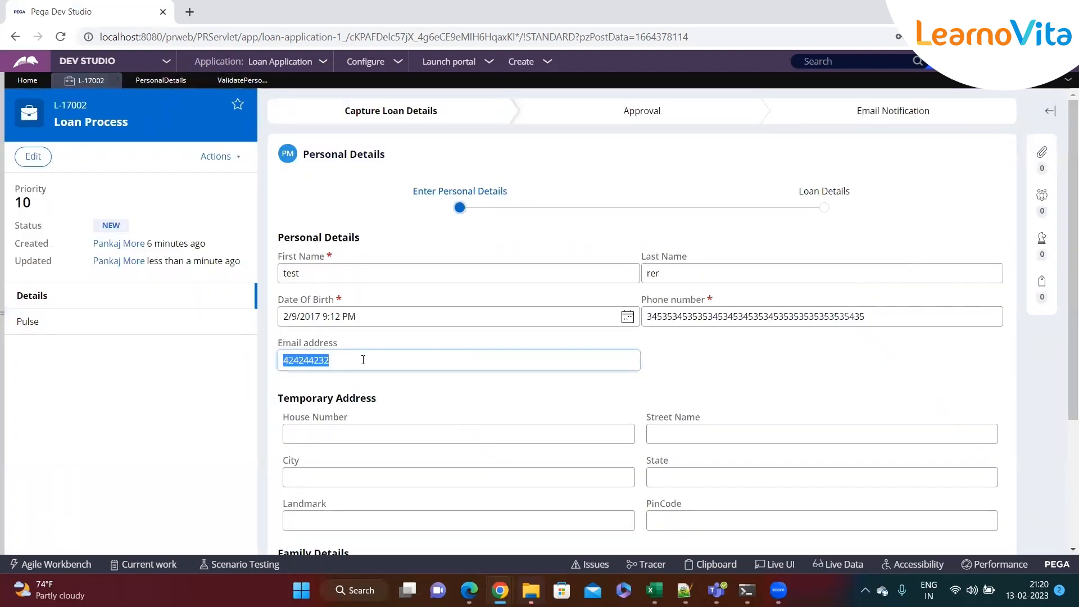
{"action": "scroll", "coordinate": [458, 358], "scroll_direction": "down", "scroll_amount": 3}
{"action": "left_click", "coordinate": [976, 515]}
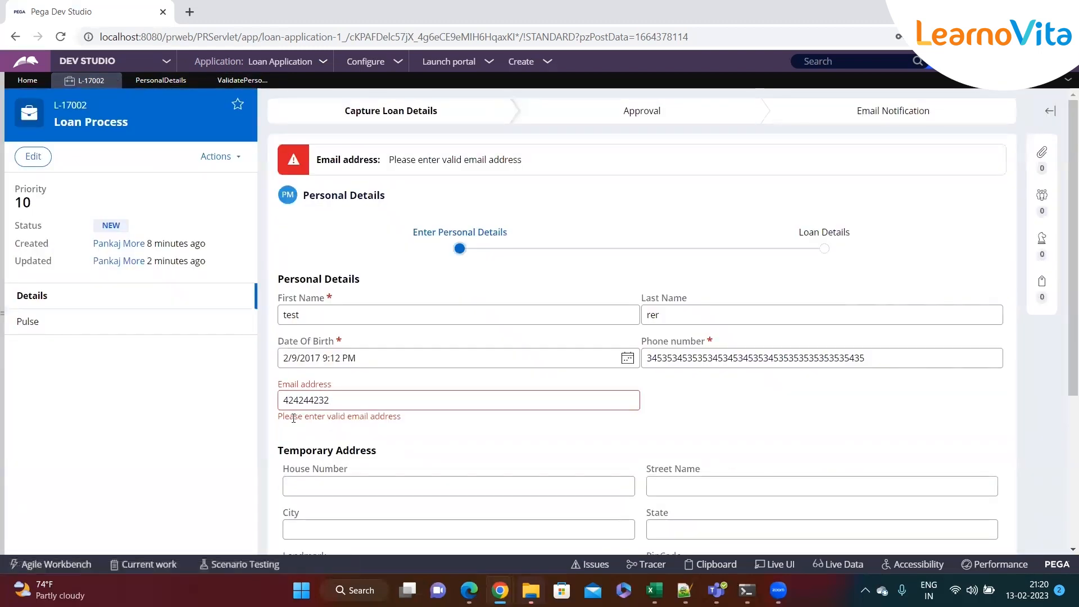
{"action": "left_click_drag", "start_coordinate": [281, 416], "coordinate": [438, 422]}
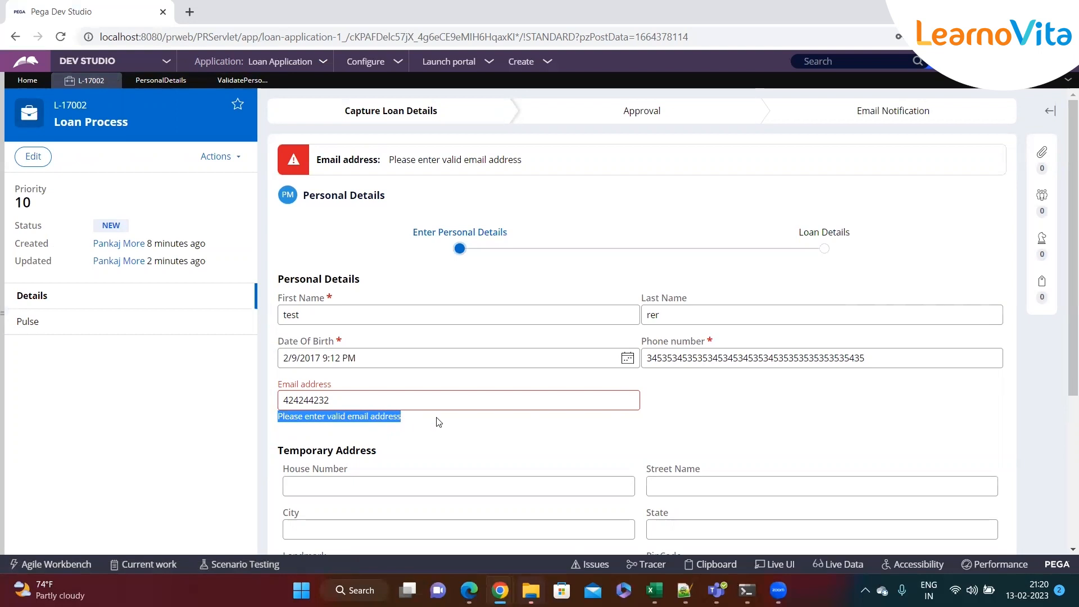
Replace the email with an incomplete name-only value and resubmit the form
{"action": "double_click", "coordinate": [361, 396]}
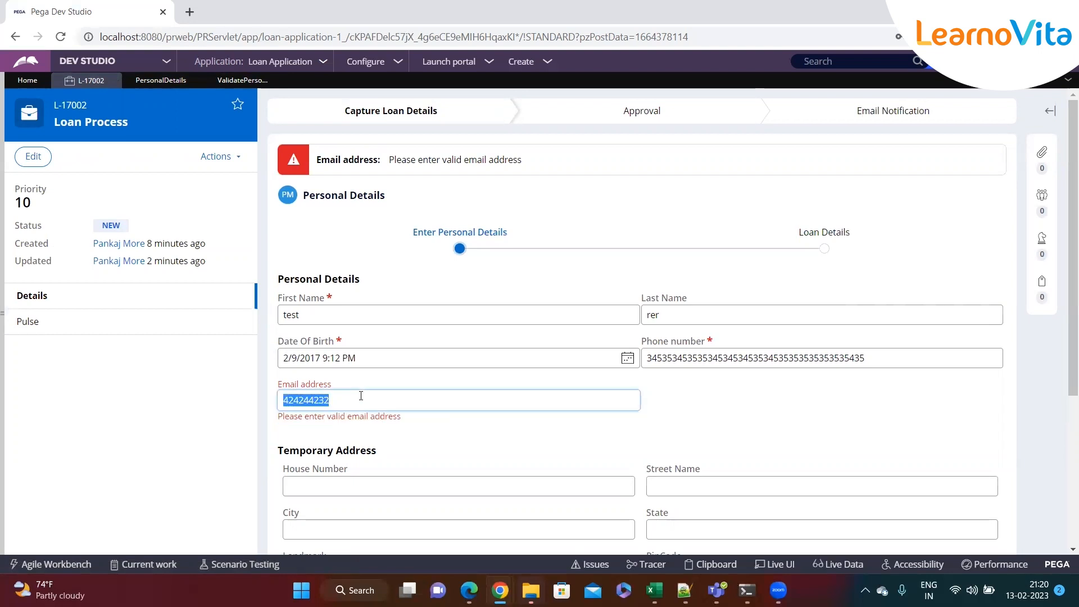
{"action": "scroll", "coordinate": [360, 397], "scroll_direction": "down", "scroll_amount": 4}
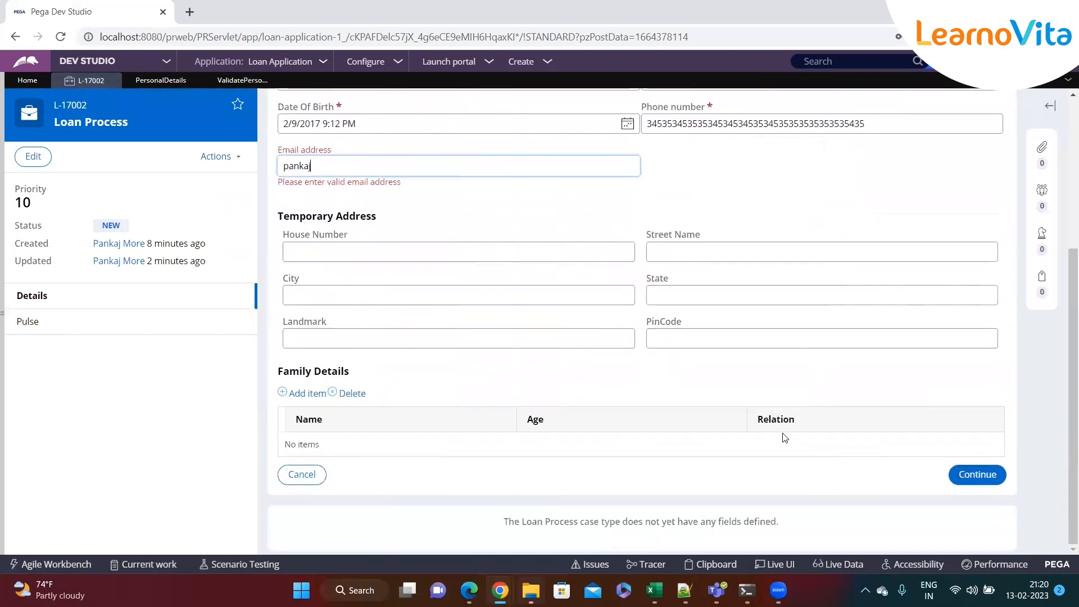
{"action": "left_click", "coordinate": [978, 474]}
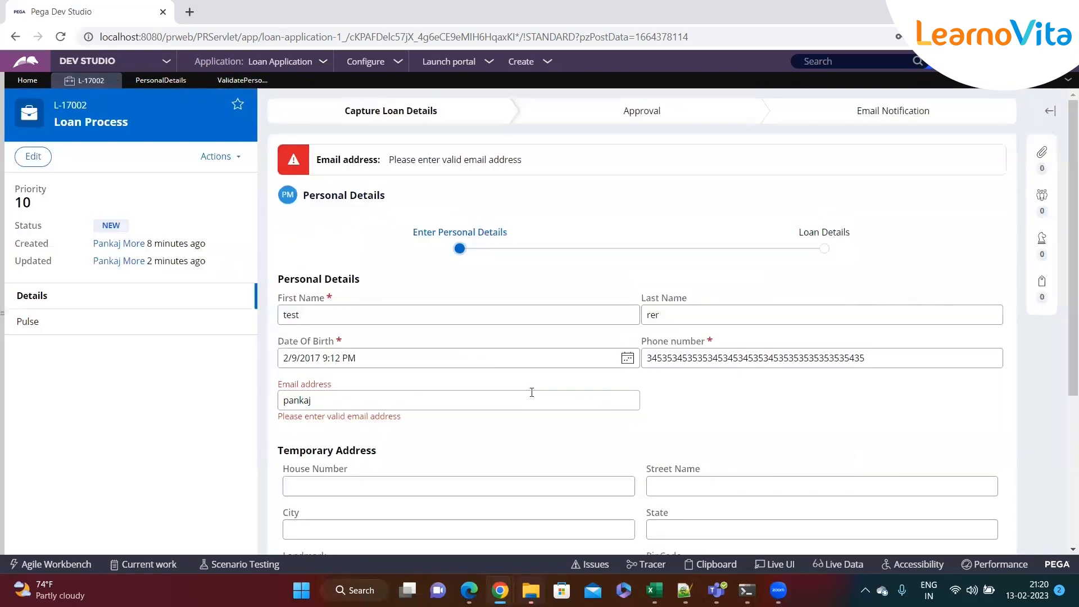
Complete the email address with a domain and submit to move past Personal Details
{"action": "left_click_drag", "start_coordinate": [333, 398], "coordinate": [259, 402]}
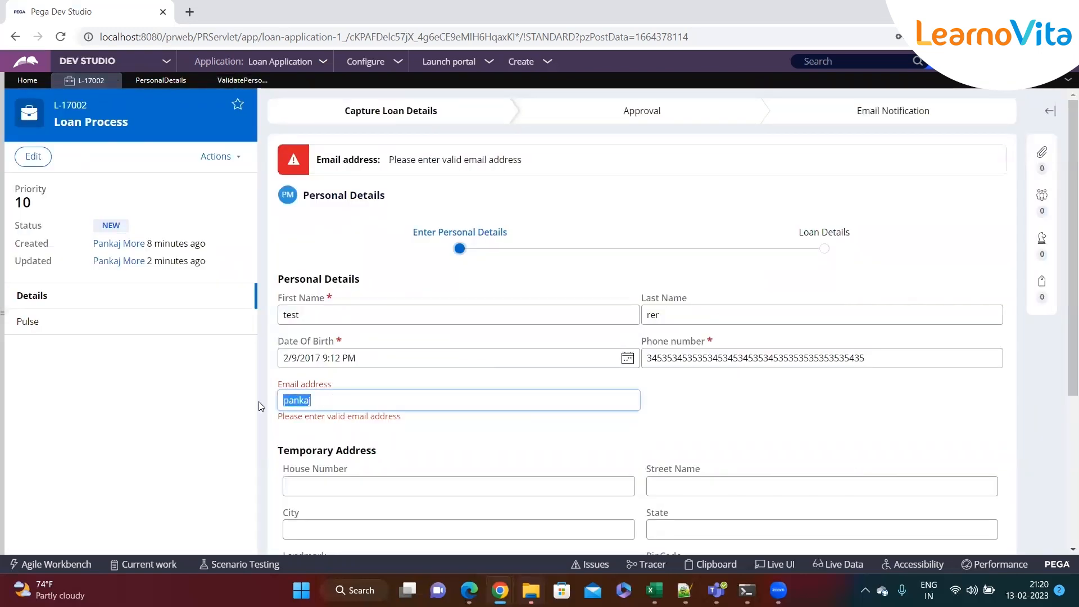
{"action": "left_click", "coordinate": [336, 405]}
{"action": "type", "text": "@pega.com"}
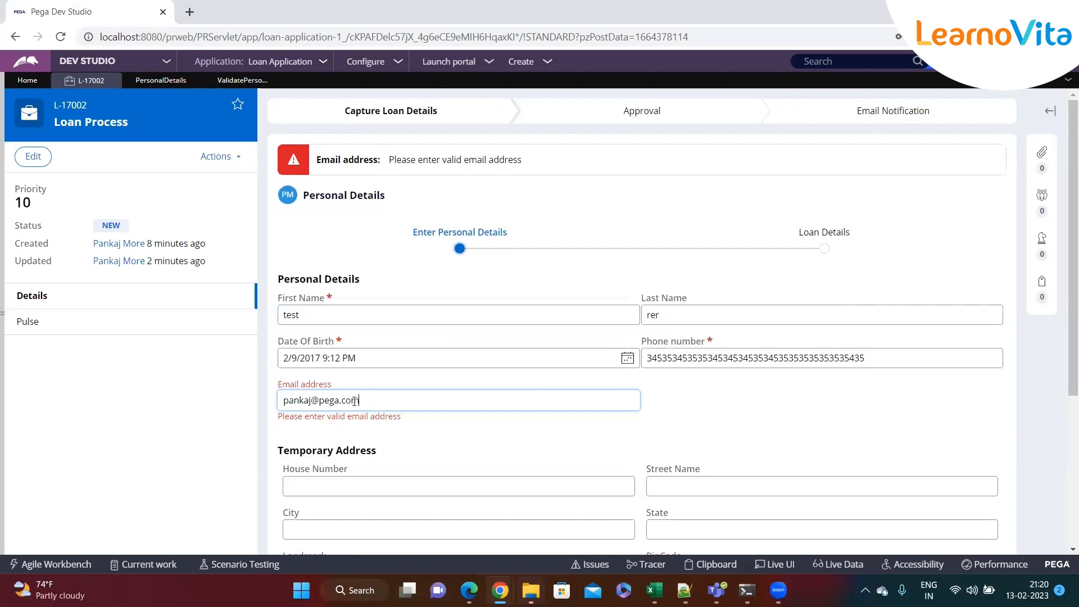
{"action": "left_click_drag", "start_coordinate": [338, 399], "coordinate": [280, 400]}
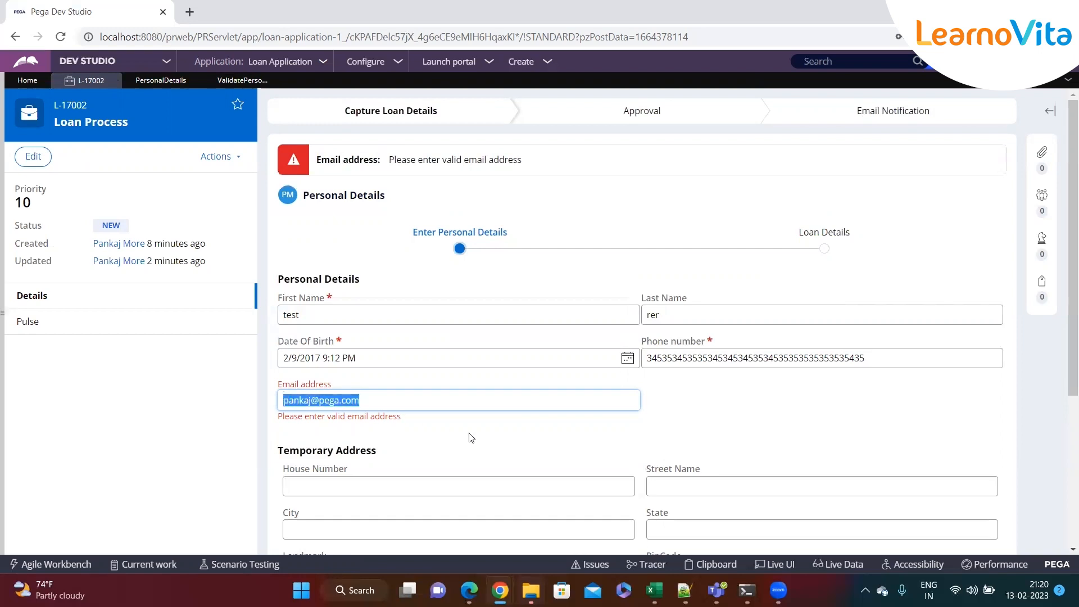
{"action": "scroll", "coordinate": [722, 465], "scroll_direction": "down", "scroll_amount": 4}
{"action": "left_click", "coordinate": [964, 498]}
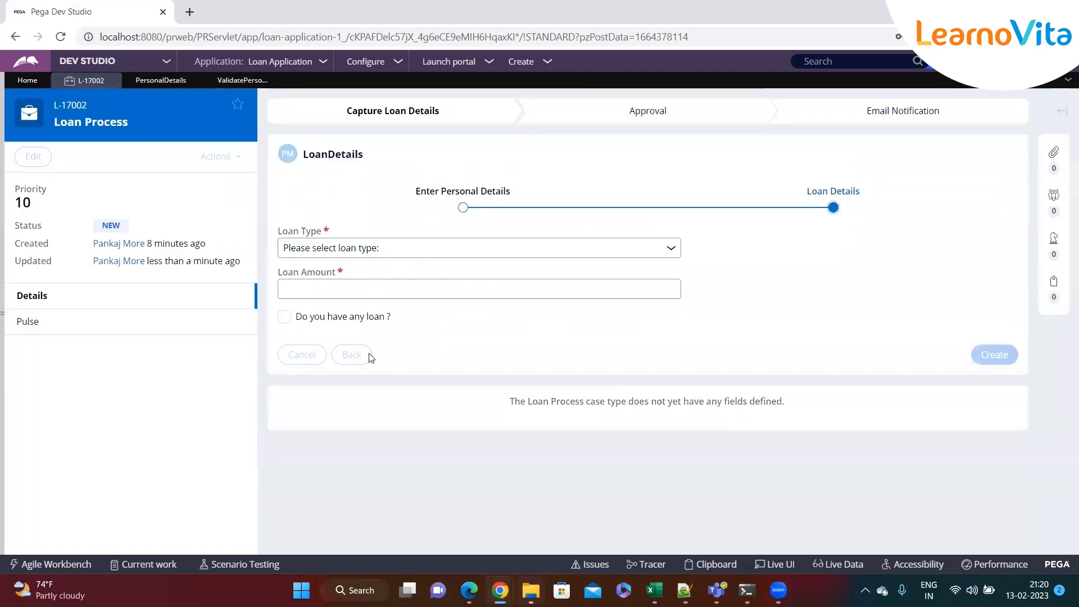
Return to Personal Details and recheck the Date Of Birth, Email and First Name fields
{"action": "left_click", "coordinate": [371, 358]}
{"action": "left_click", "coordinate": [377, 316]}
{"action": "left_click", "coordinate": [374, 361]}
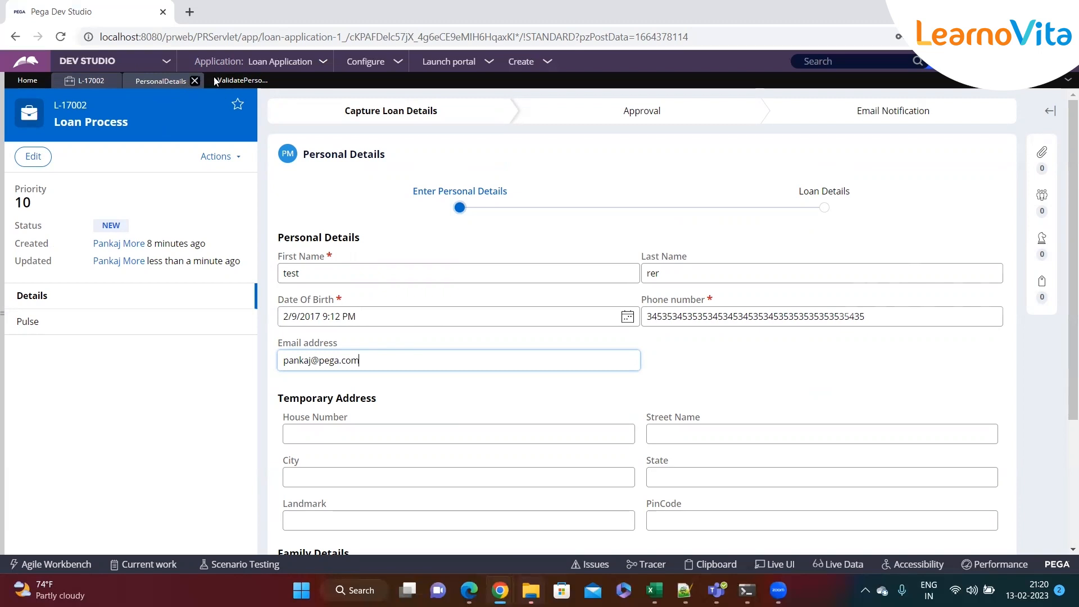
{"action": "left_click", "coordinate": [243, 80]}
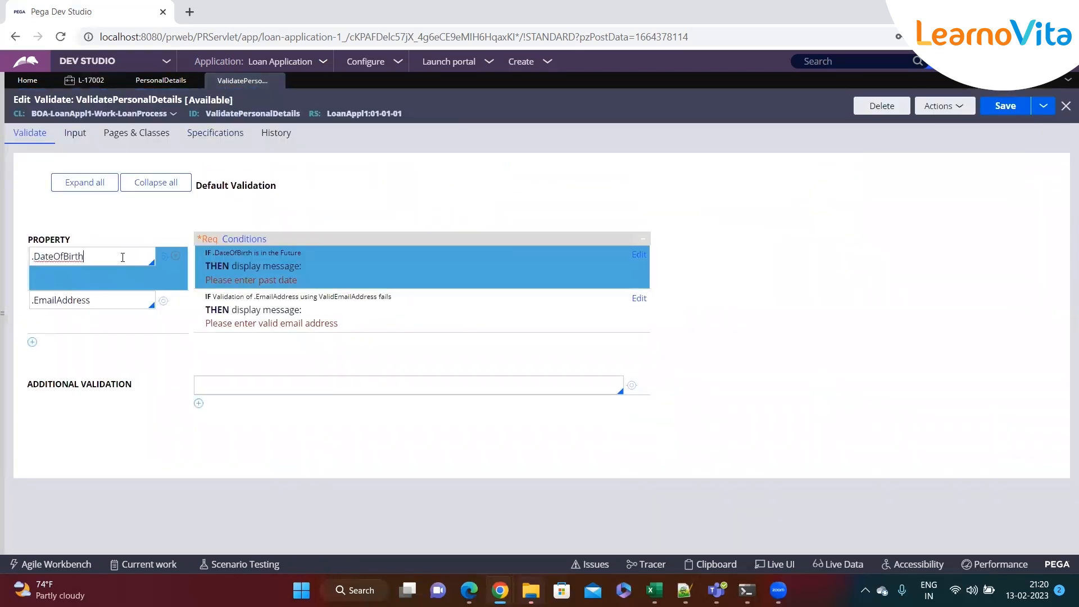
{"action": "left_click", "coordinate": [88, 81]}
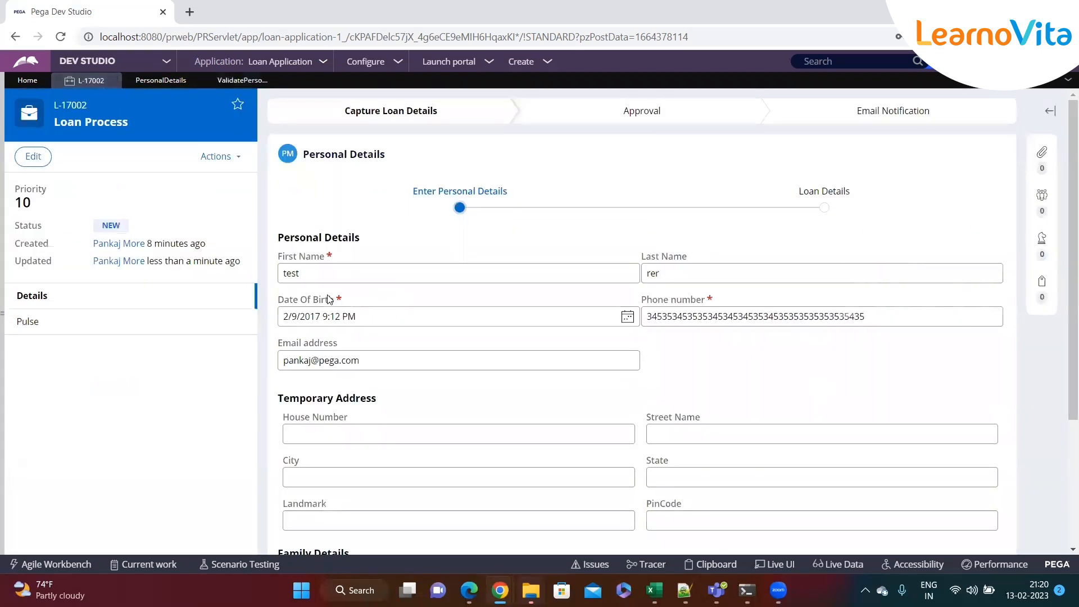
{"action": "left_click_drag", "start_coordinate": [334, 258], "coordinate": [280, 257]}
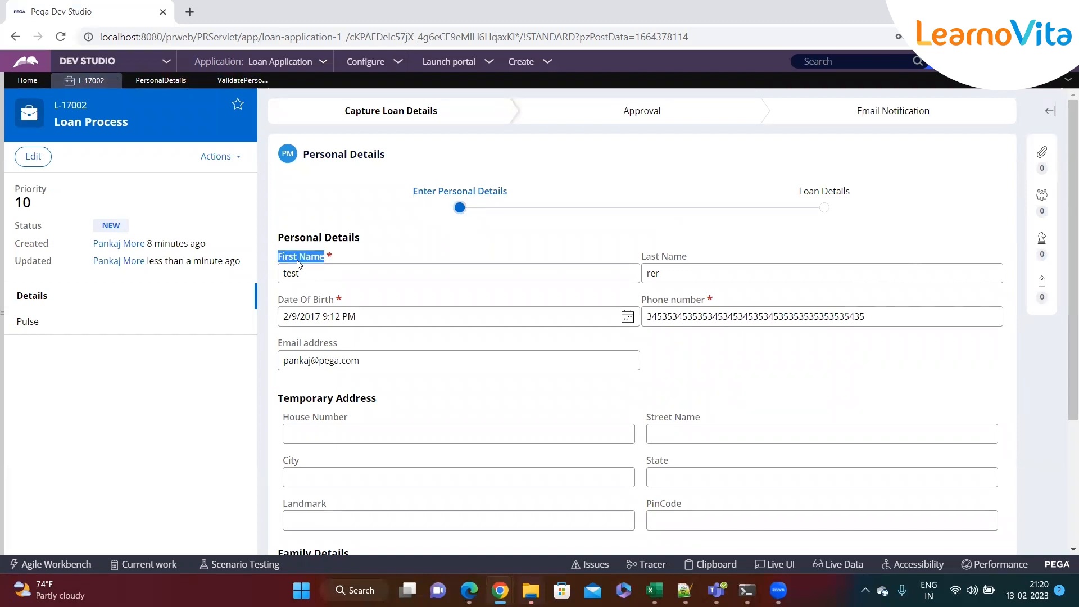
{"action": "left_click", "coordinate": [349, 267]}
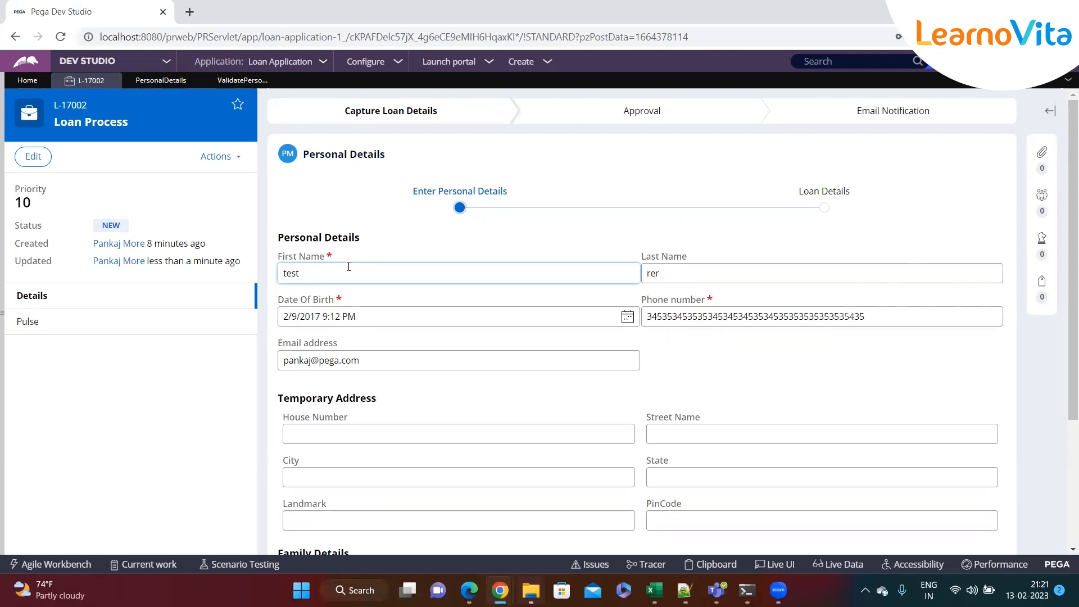
{"action": "left_click", "coordinate": [363, 316]}
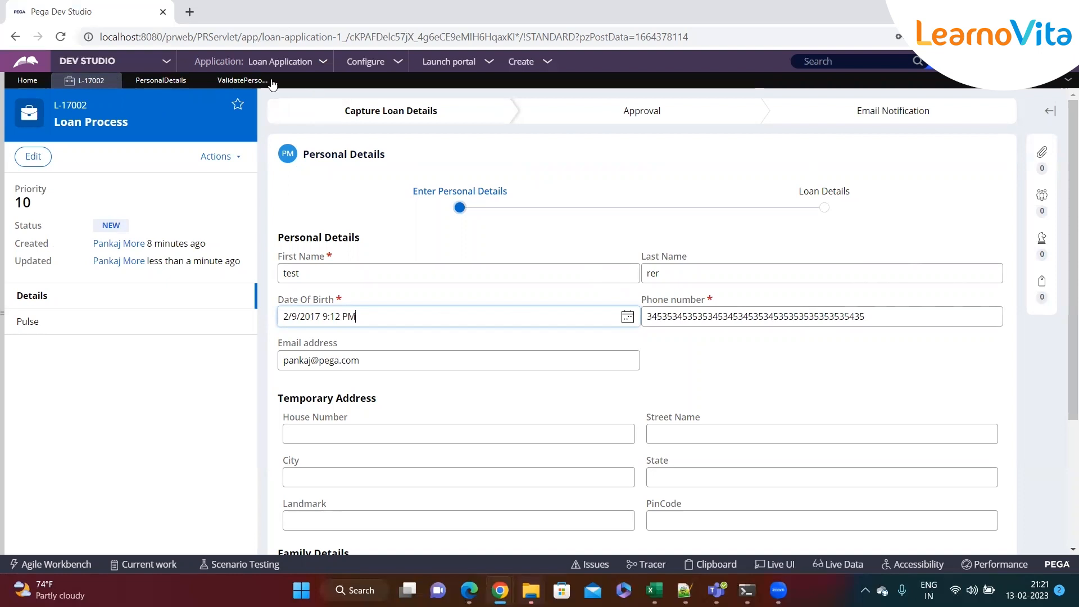
Add .PhoneNumber as a new property row in ValidatePersonalDetails
{"action": "left_click", "coordinate": [242, 80]}
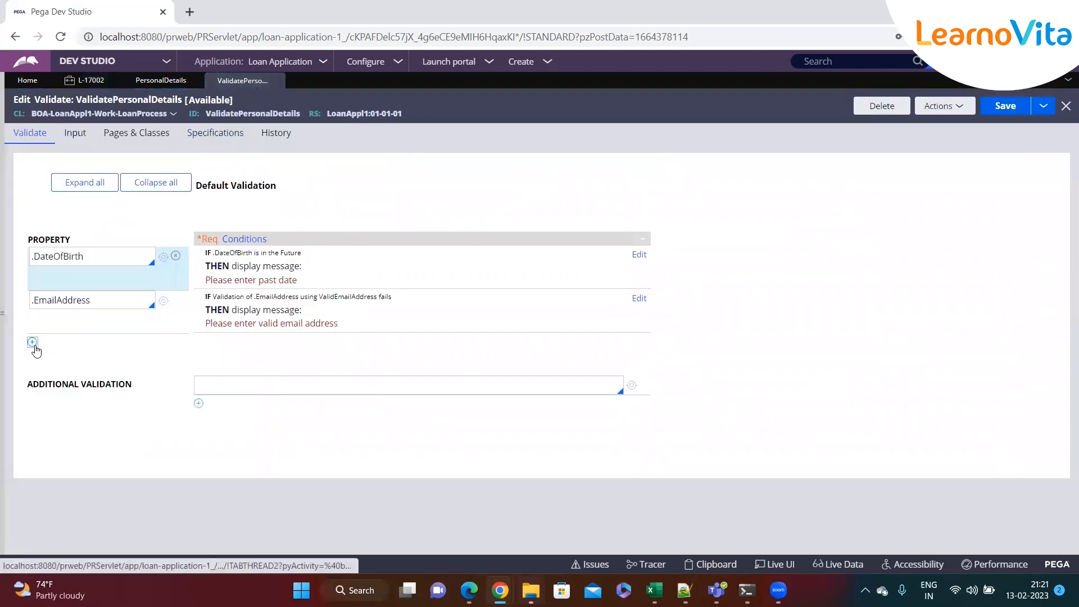
{"action": "left_click", "coordinate": [32, 342]}
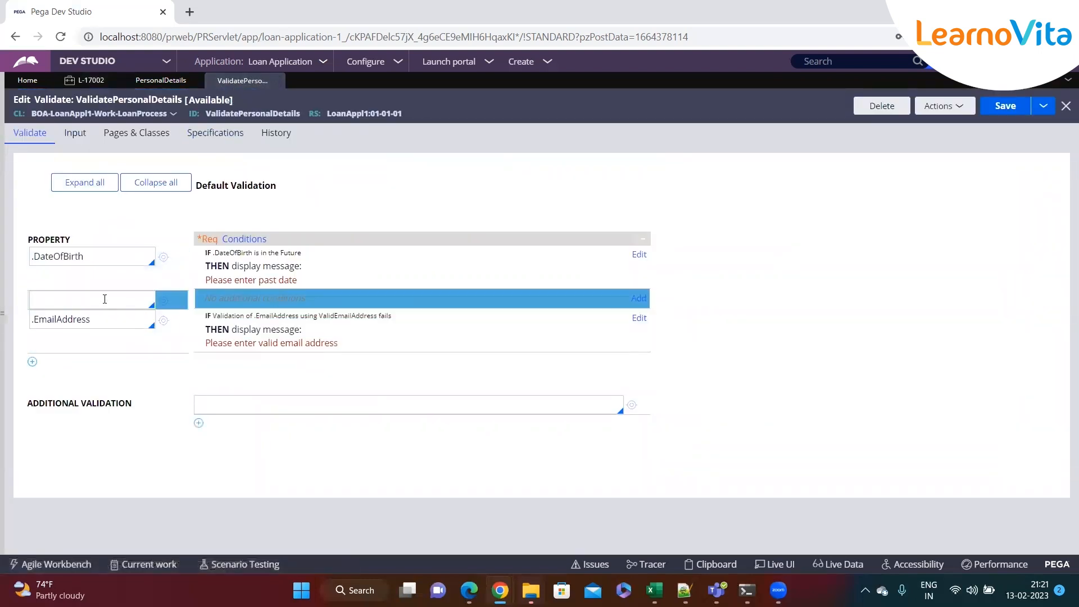
{"action": "type", "text": "."}
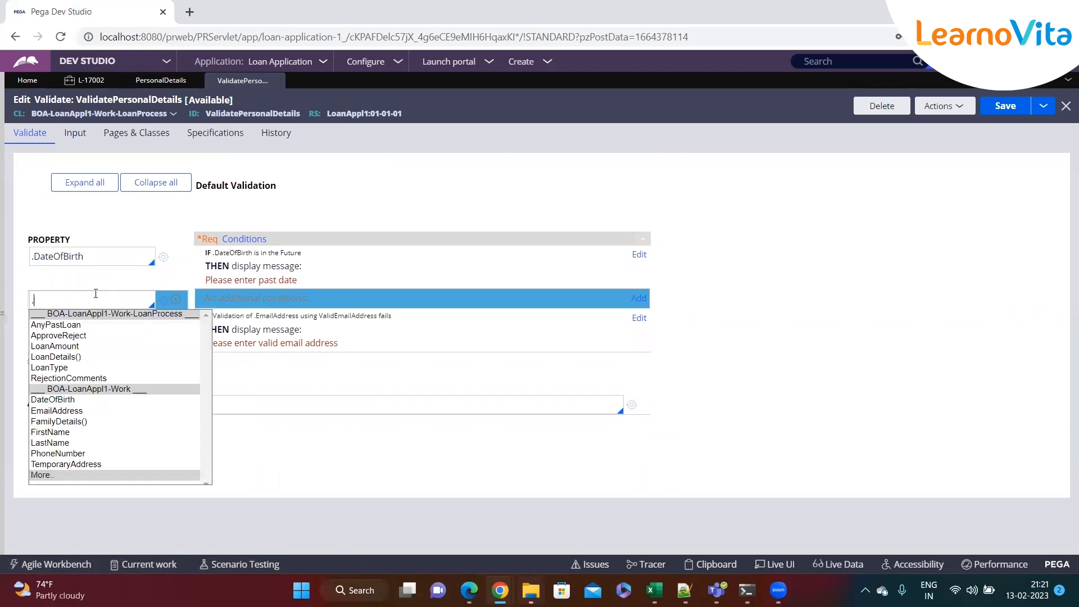
{"action": "type", "text": "ph"}
{"action": "key", "text": "Return"}
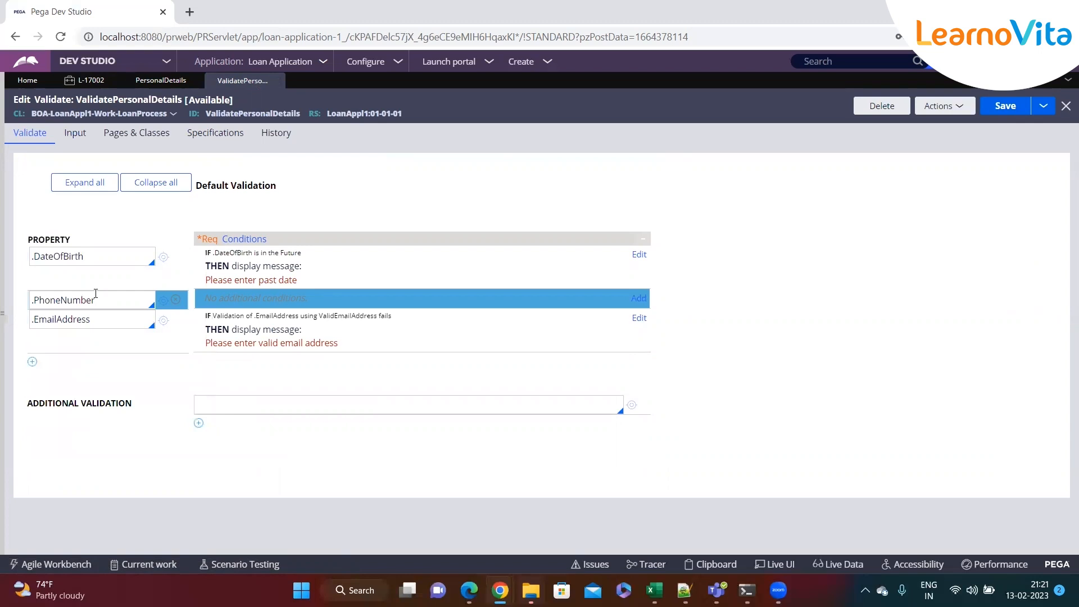
Validate .PhoneNumber using ValidPhoneNumber with message 'Please enter valid phone number' and submit
{"action": "left_click", "coordinate": [638, 299]}
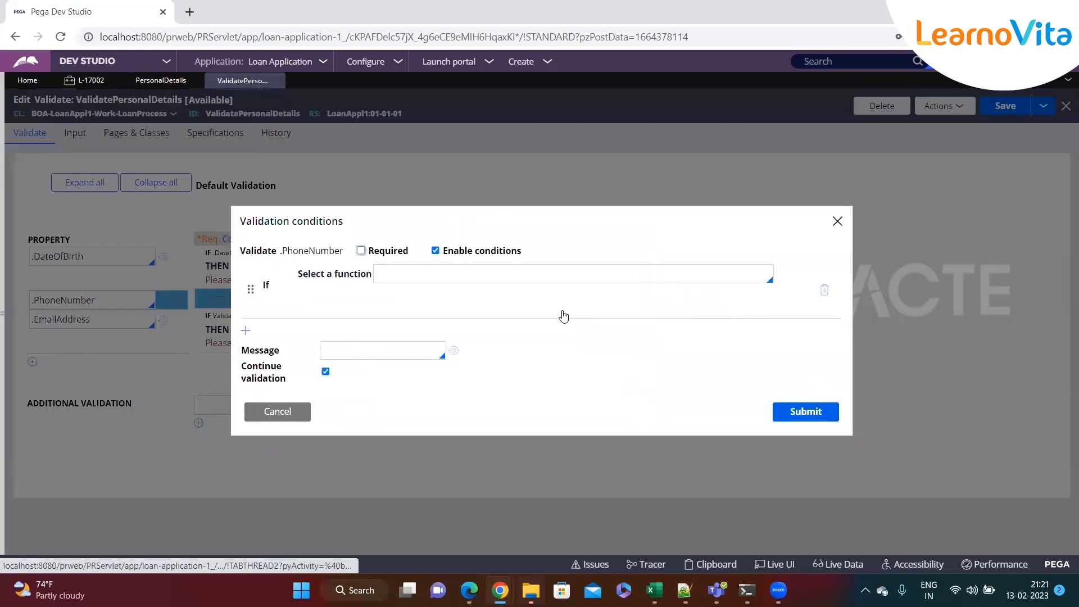
{"action": "left_click", "coordinate": [442, 272]}
{"action": "type", "text": "edit"}
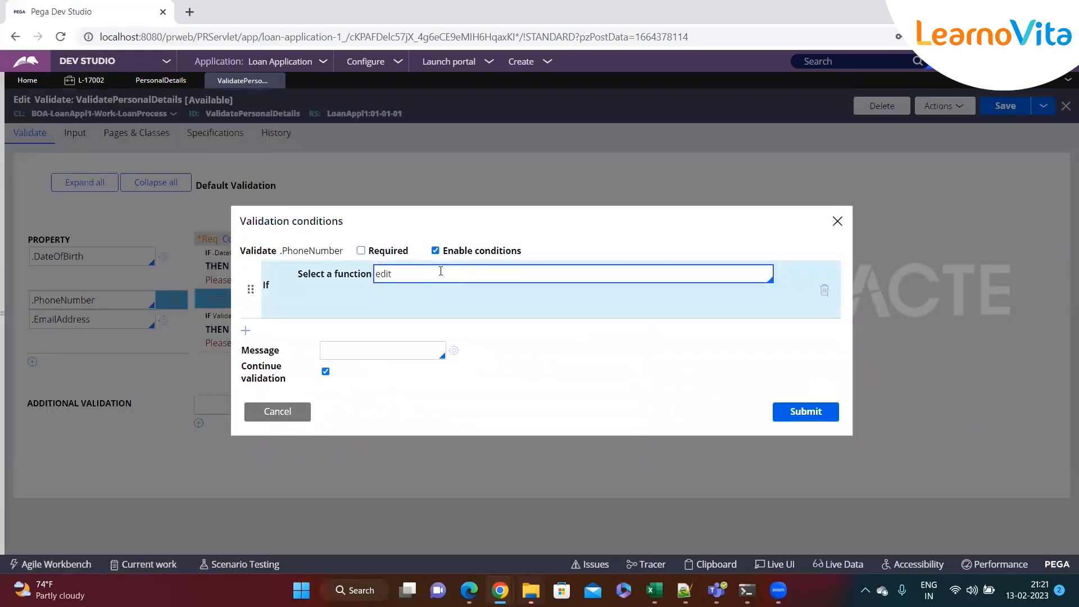
{"action": "key", "text": "Return"}
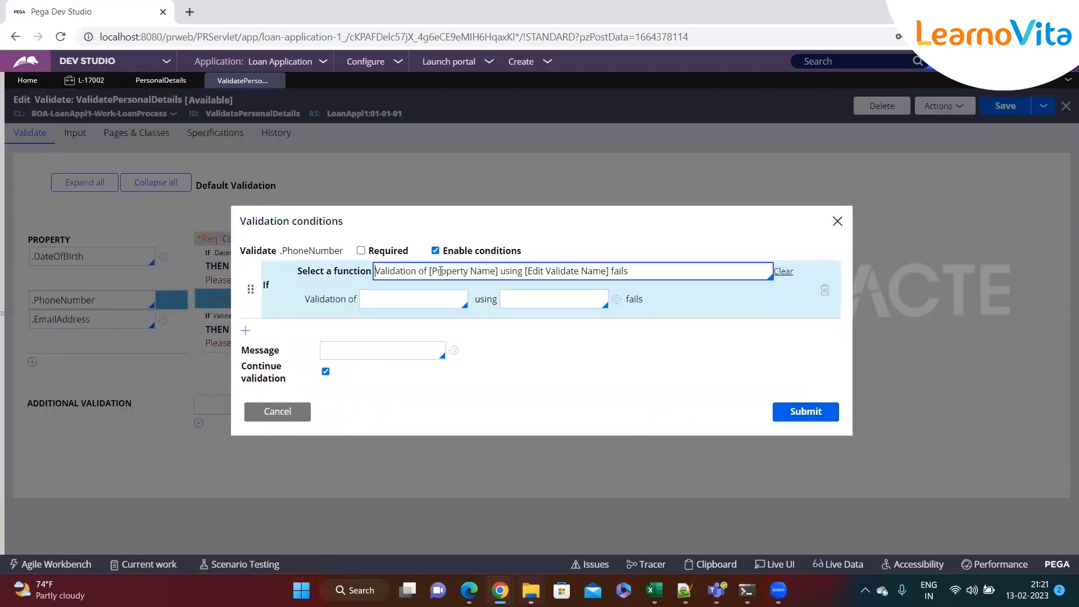
{"action": "left_click", "coordinate": [414, 304]}
{"action": "type", "text": ".ph"}
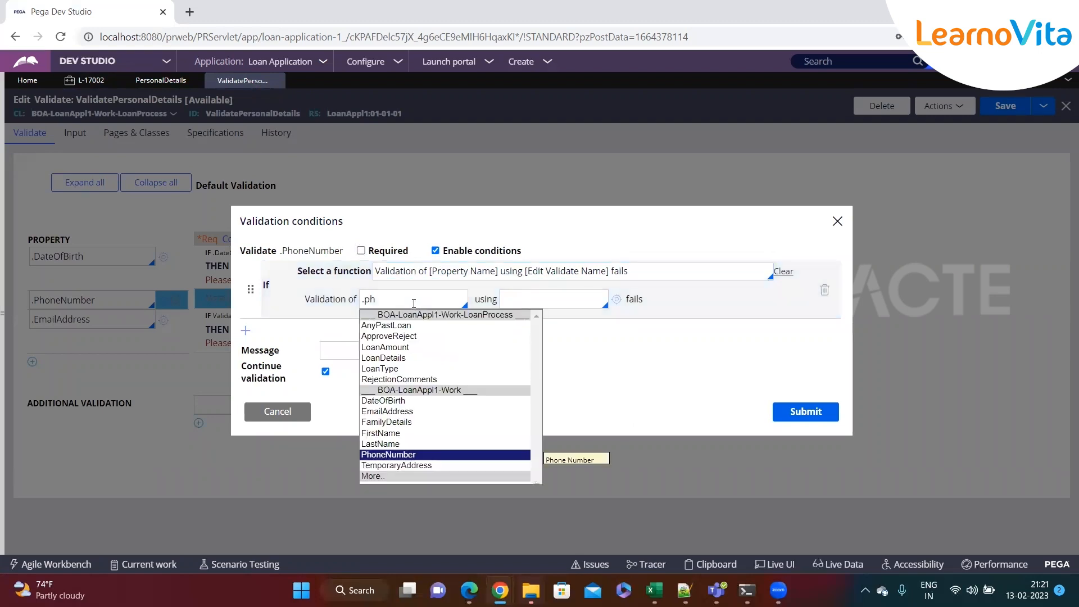
{"action": "key", "text": "Return"}
{"action": "left_click", "coordinate": [545, 301]}
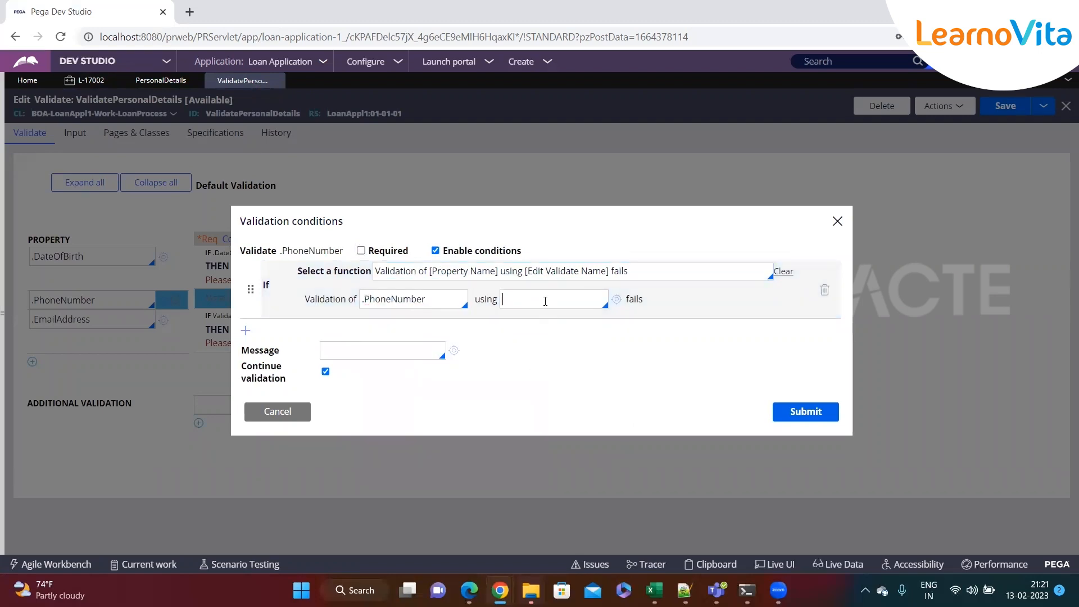
{"action": "type", "text": "validpho"}
{"action": "key", "text": "Return"}
{"action": "left_click", "coordinate": [423, 349]}
{"action": "type", "text": "\"\""}
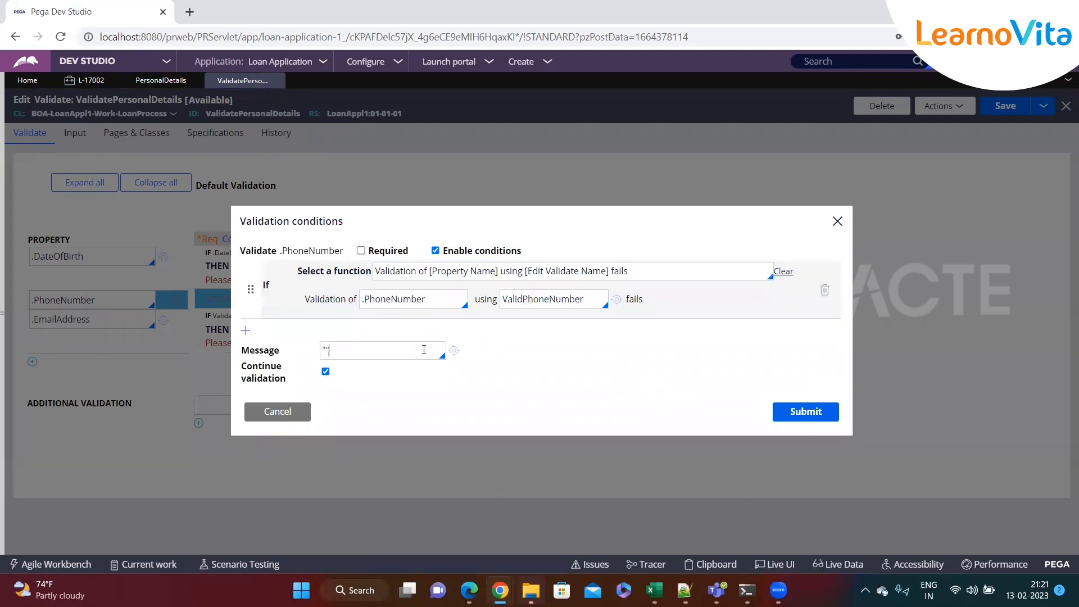
{"action": "type", "text": "Please en"}
{"action": "type", "text": "ter valid "}
{"action": "type", "text": "phone n"}
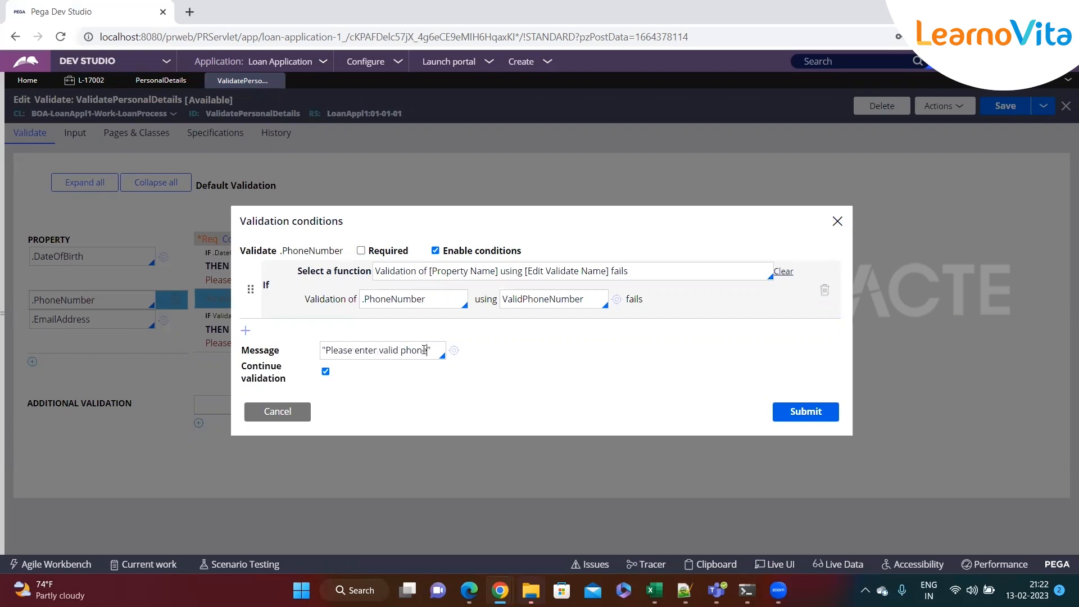
{"action": "type", "text": "y"}
{"action": "type", "text": "umber"}
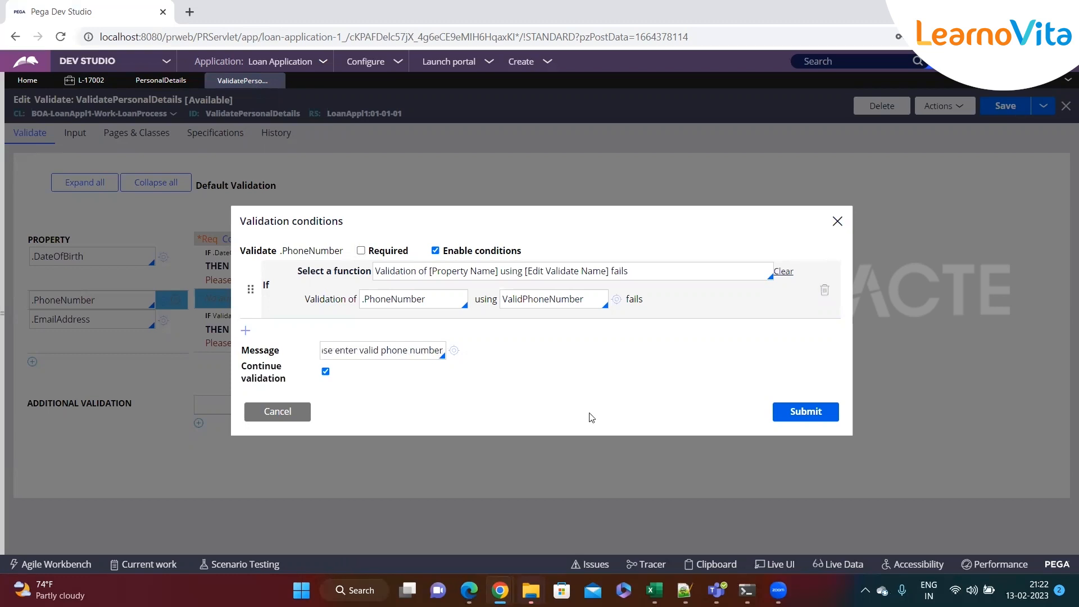
{"action": "left_click", "coordinate": [809, 422]}
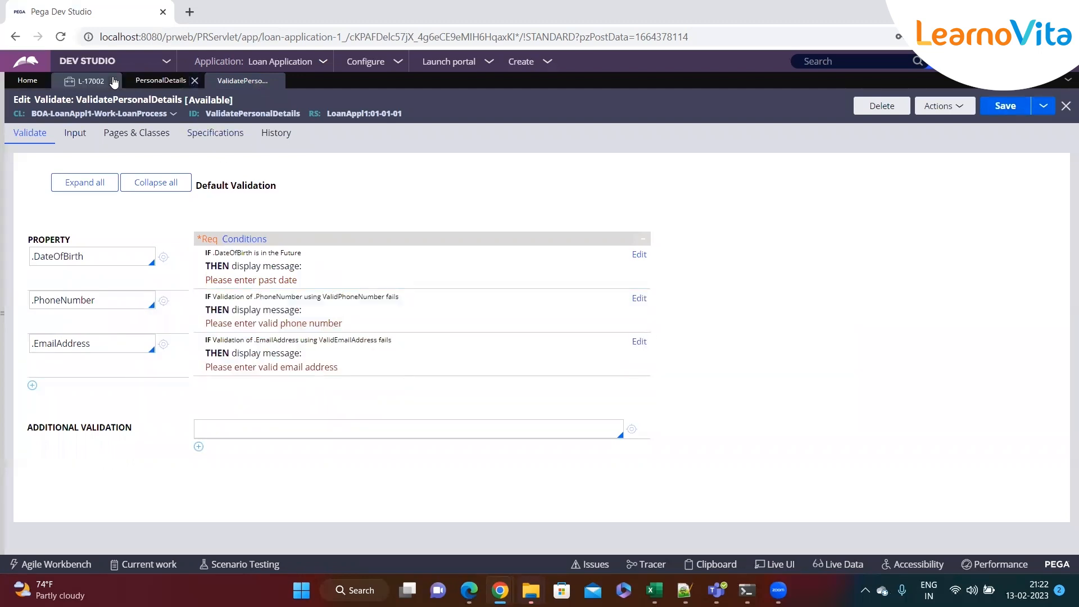
Open the ValidPhoneNumber rule from the PhoneNumber condition and review its Java source
{"action": "left_click", "coordinate": [639, 299]}
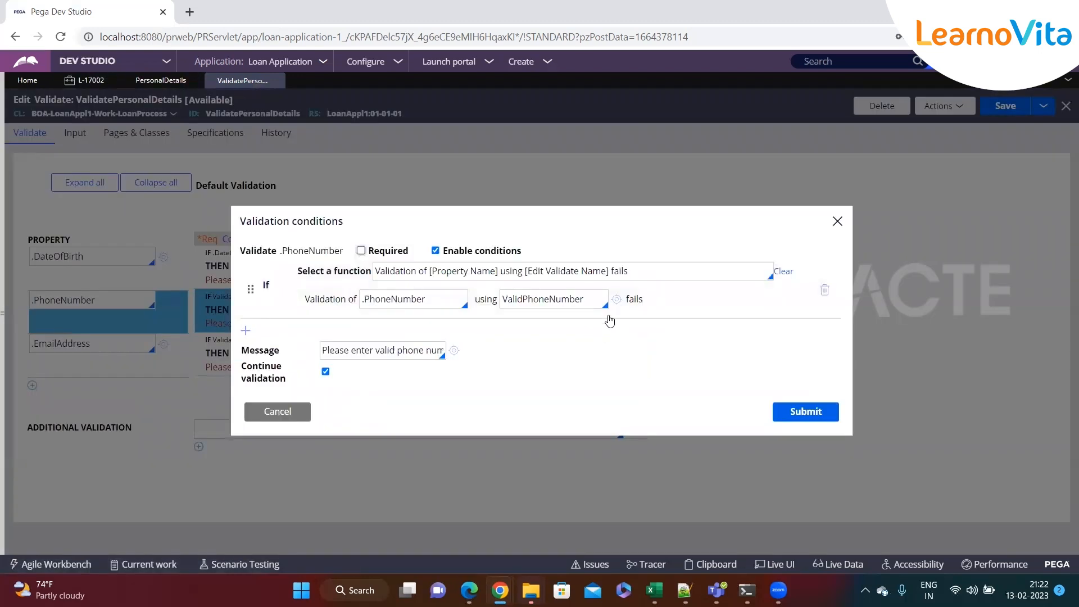
{"action": "left_click", "coordinate": [612, 302]}
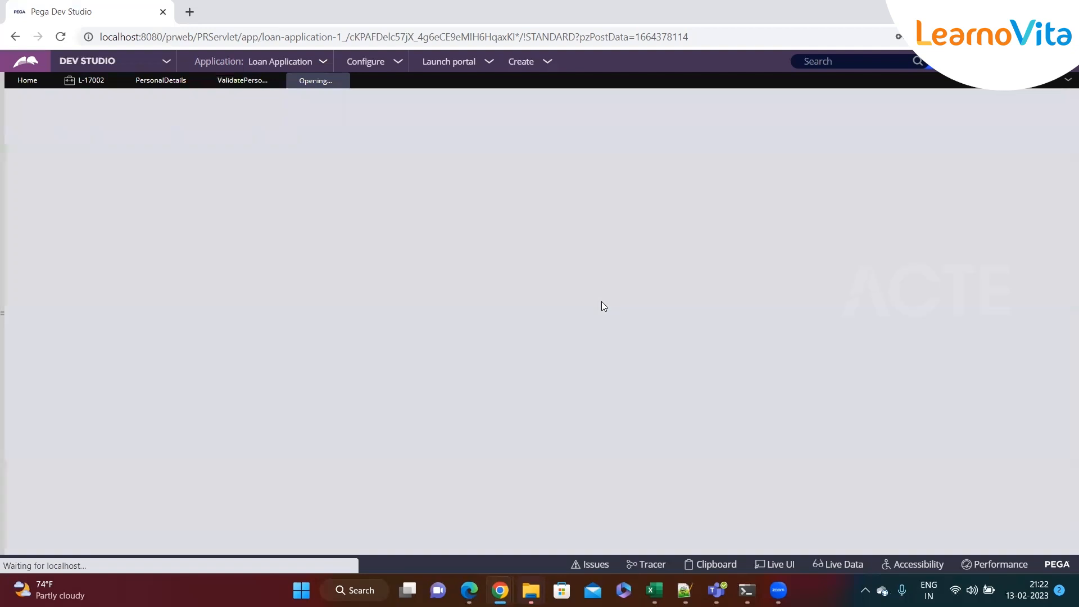
{"action": "left_click_drag", "start_coordinate": [120, 352], "coordinate": [34, 197]}
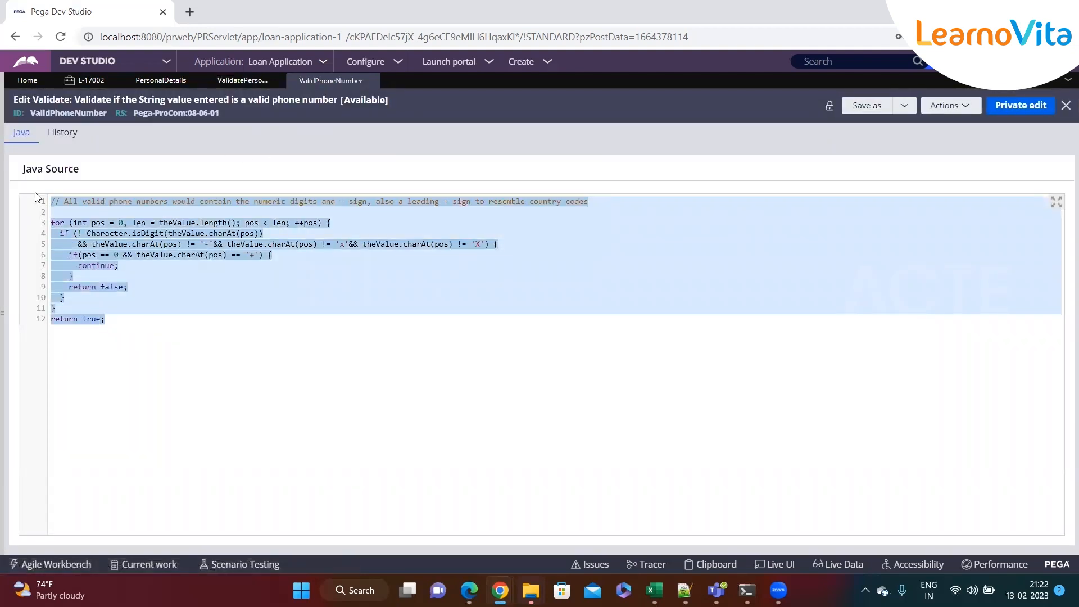
{"action": "left_click", "coordinate": [105, 297]}
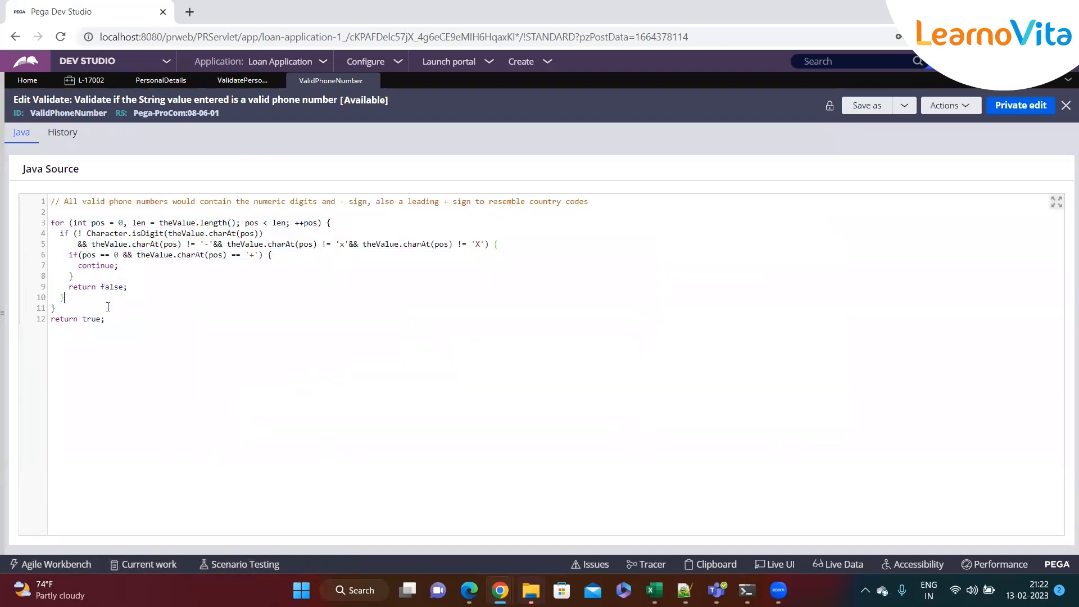
{"action": "double_click", "coordinate": [57, 113]}
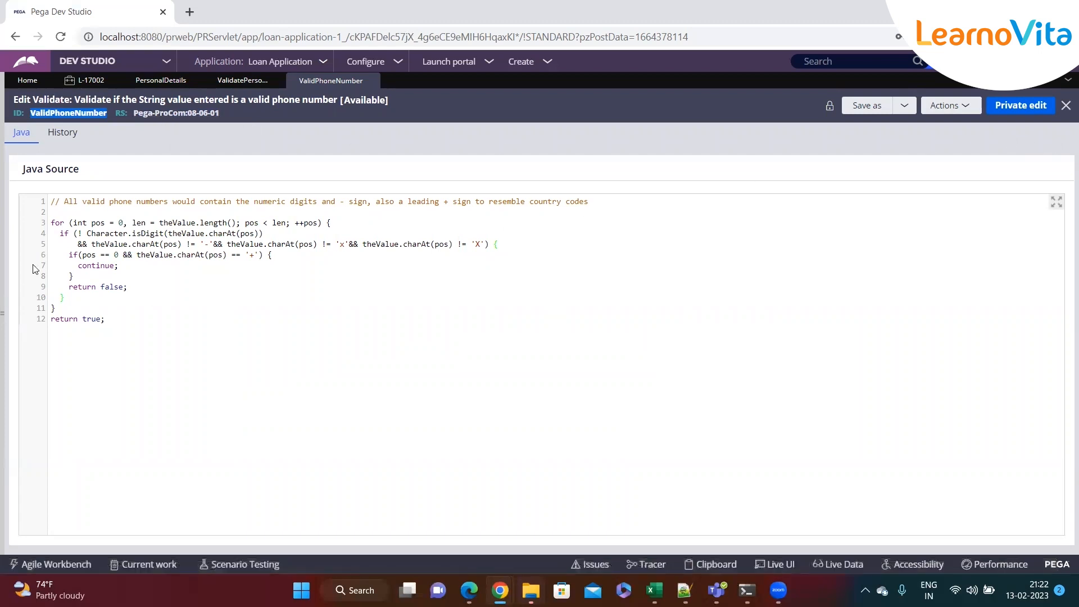
{"action": "left_click_drag", "start_coordinate": [109, 324], "coordinate": [38, 195]}
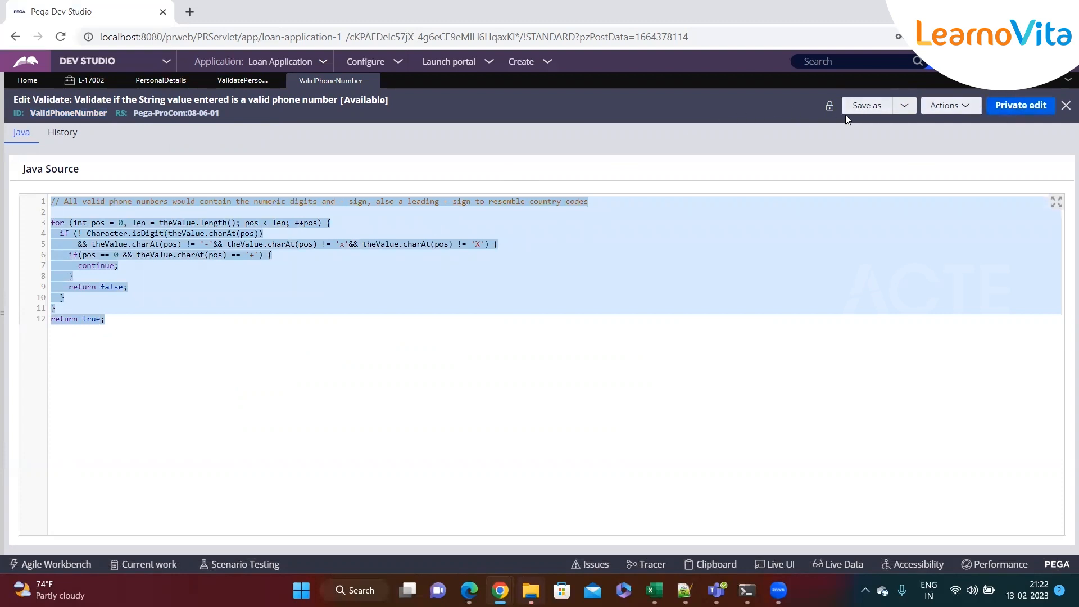
{"action": "left_click", "coordinate": [308, 346]}
{"action": "left_click_drag", "start_coordinate": [122, 333], "coordinate": [65, 202]}
{"action": "left_click", "coordinate": [193, 342]}
{"action": "left_click_drag", "start_coordinate": [193, 343], "coordinate": [44, 195]}
{"action": "left_click", "coordinate": [164, 324]}
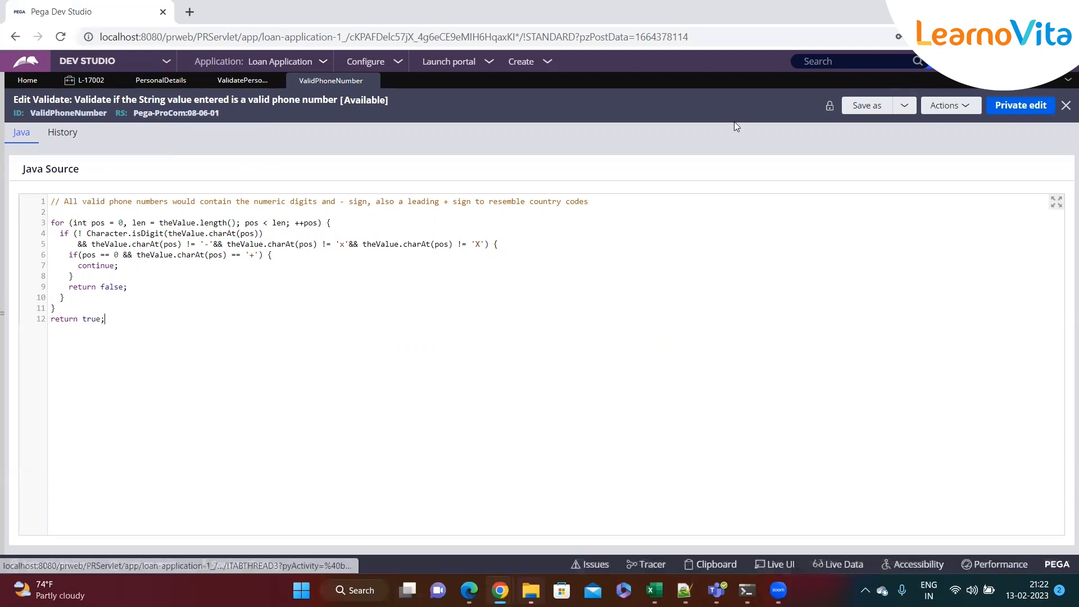
Save a copy of ValidPhoneNumber into the LoanAppl1 ruleset and alter its code
{"action": "left_click", "coordinate": [875, 112]}
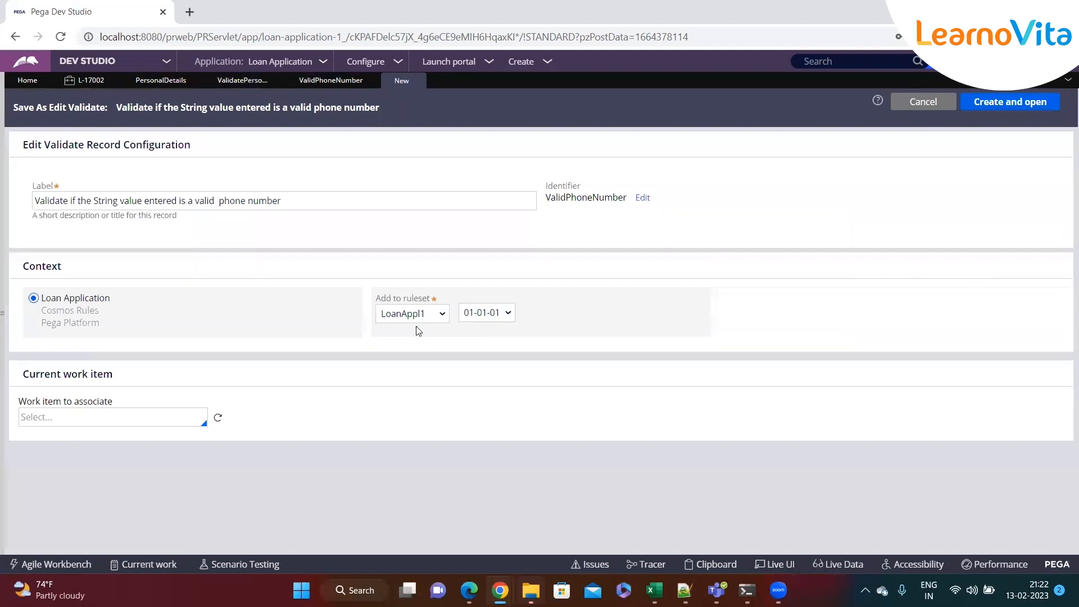
{"action": "left_click", "coordinate": [381, 314]}
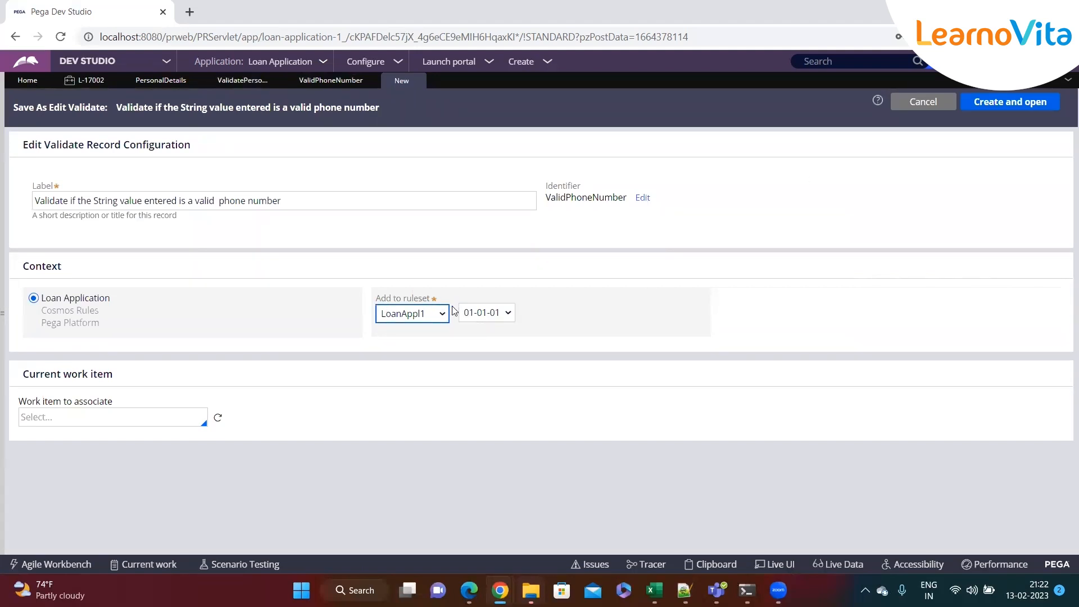
{"action": "left_click", "coordinate": [980, 103]}
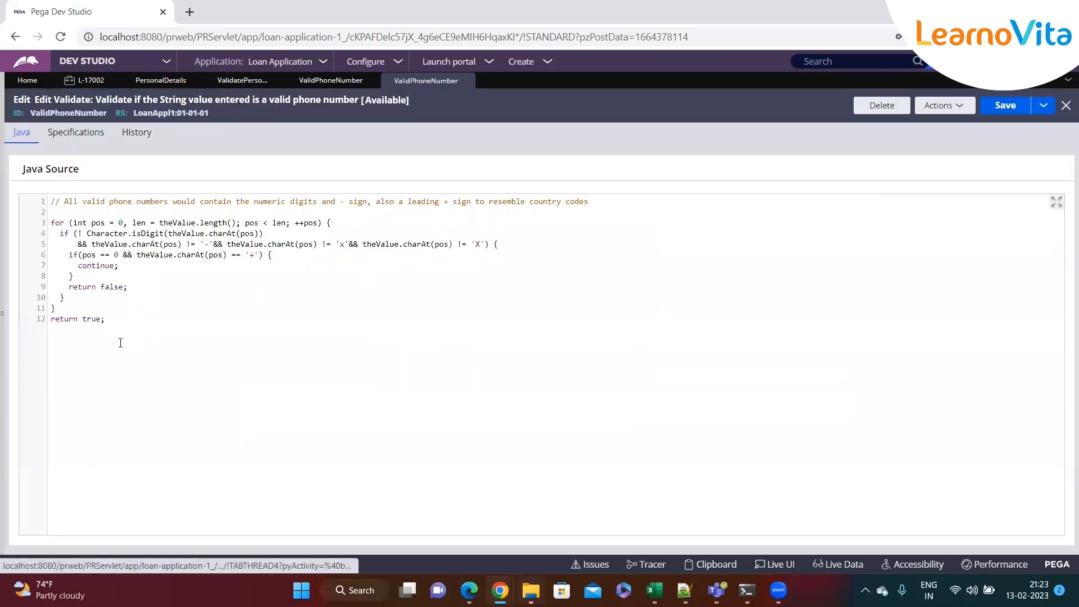
{"action": "left_click_drag", "start_coordinate": [120, 342], "coordinate": [95, 270]}
{"action": "type", "text": "slhdf kjsdhf"}
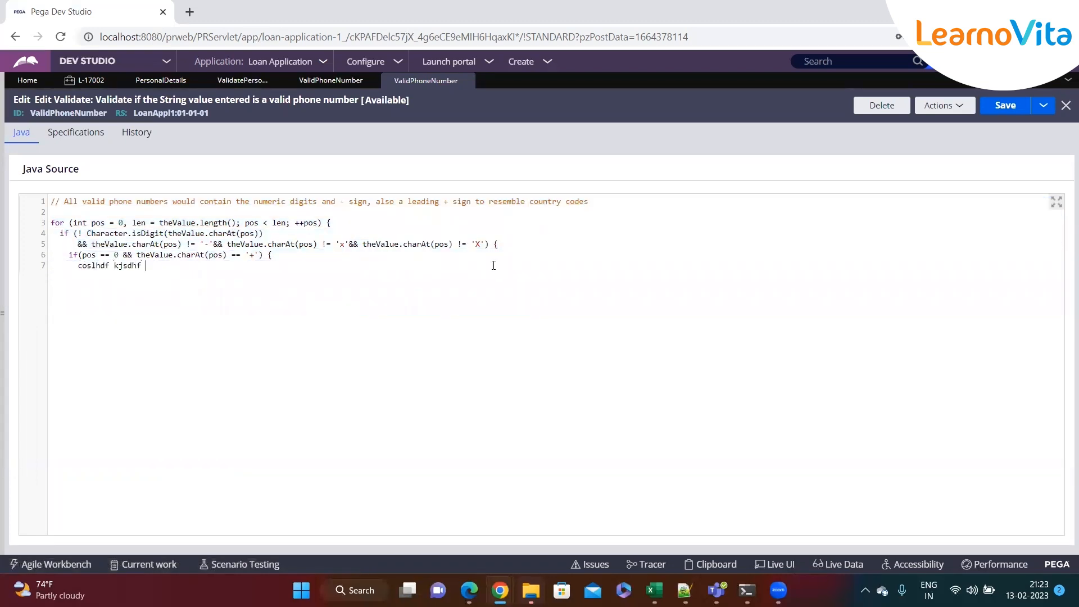
Discard the edits and delete the LoanAppl1 copy with a reason, closing its tab
{"action": "left_click", "coordinate": [470, 82]}
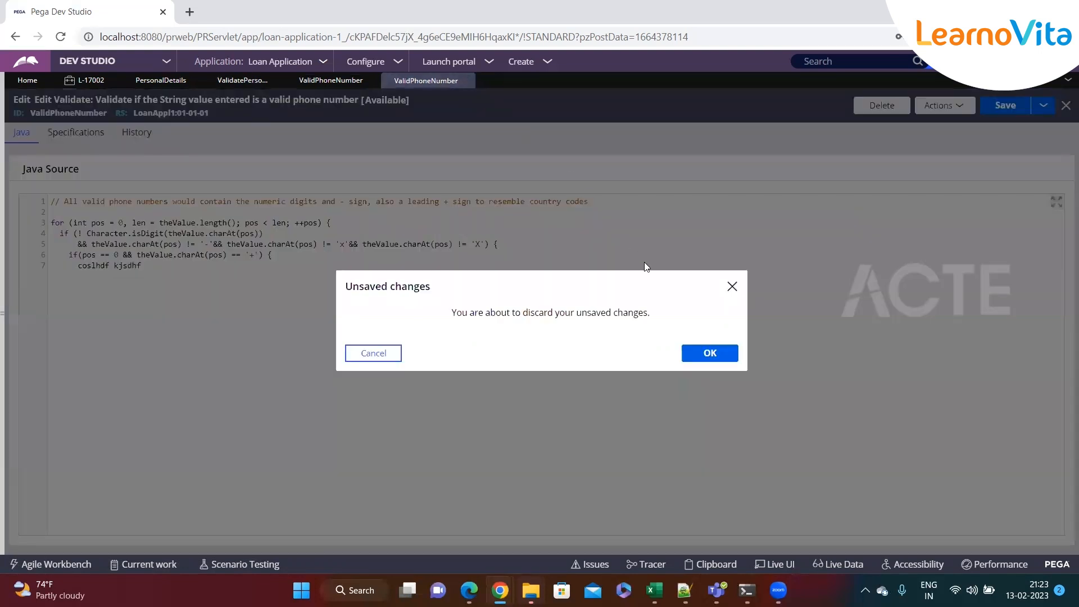
{"action": "left_click", "coordinate": [732, 286]}
{"action": "left_click", "coordinate": [864, 106]}
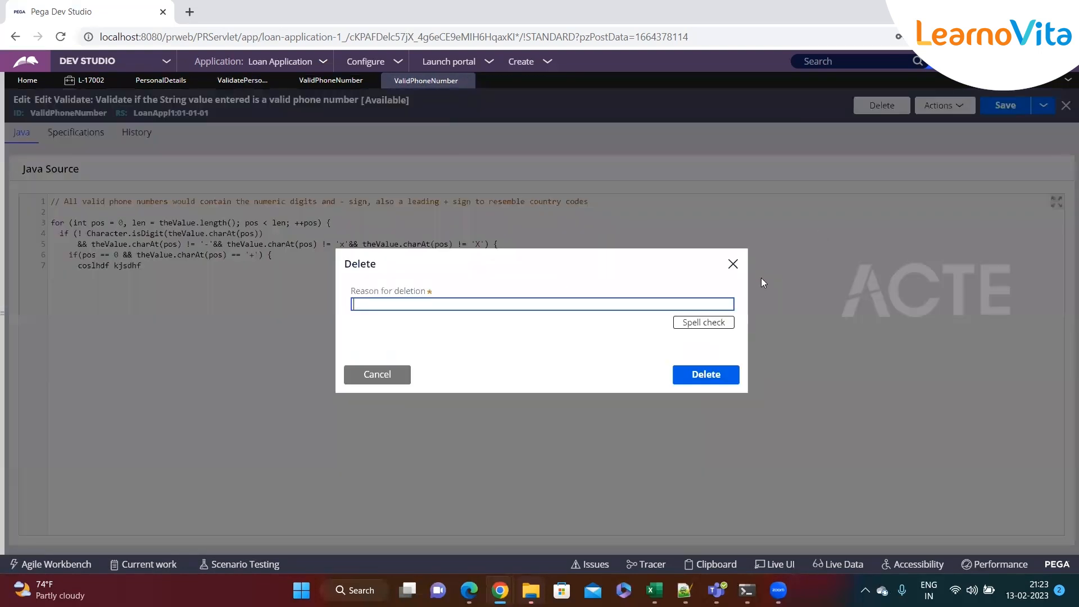
{"action": "type", "text": "sdf"}
{"action": "left_click", "coordinate": [693, 373]}
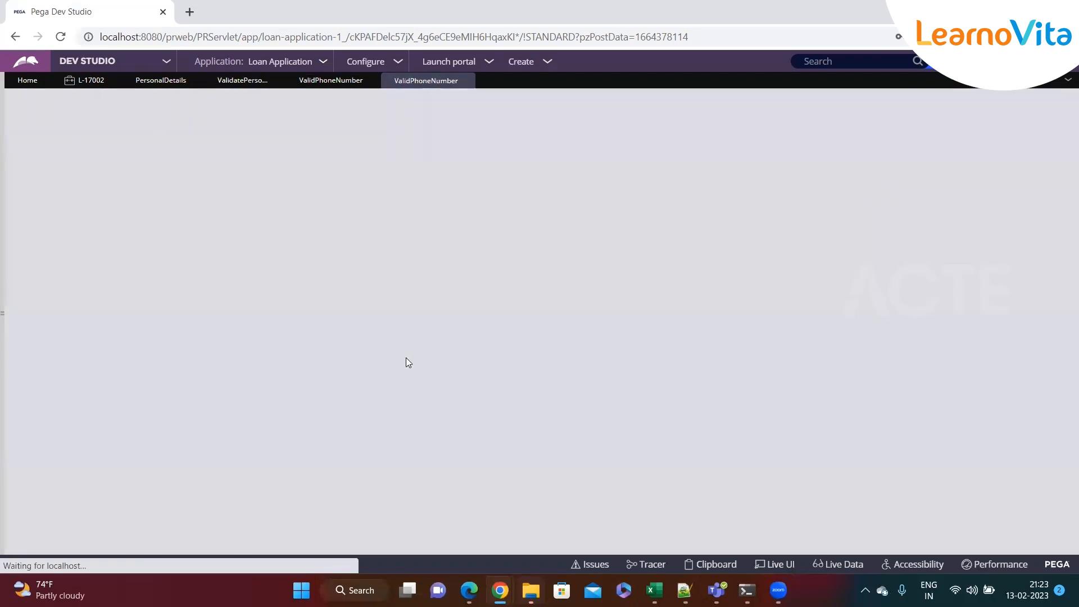
{"action": "left_click", "coordinate": [469, 80]}
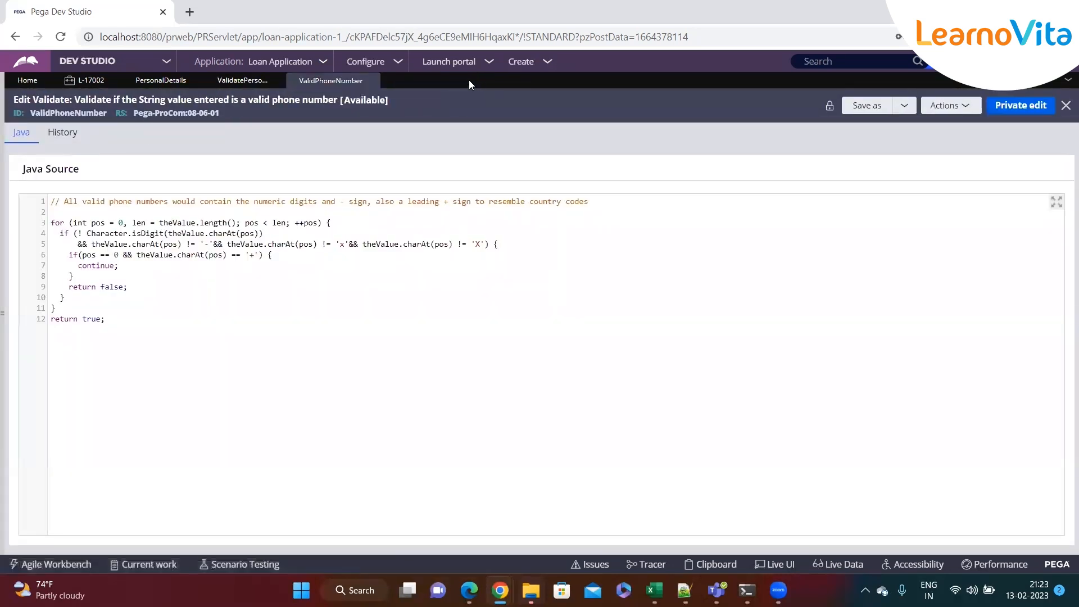
Revisit case L-17002, advancing to loan details and back to Personal Details
{"action": "left_click", "coordinate": [87, 80]}
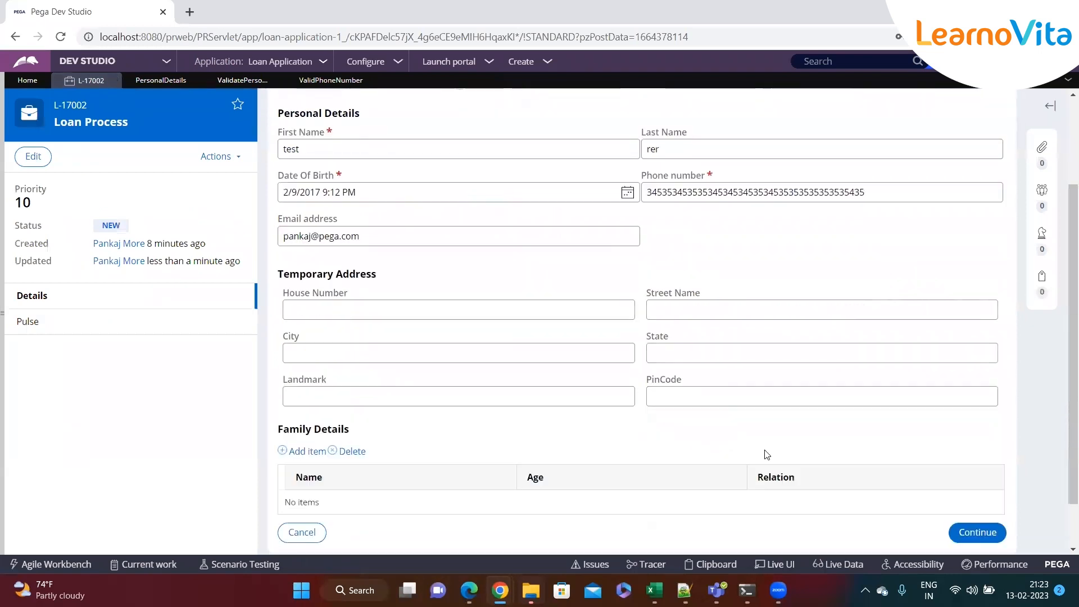
{"action": "scroll", "coordinate": [767, 454], "scroll_direction": "down", "scroll_amount": 1}
{"action": "left_click", "coordinate": [959, 472]}
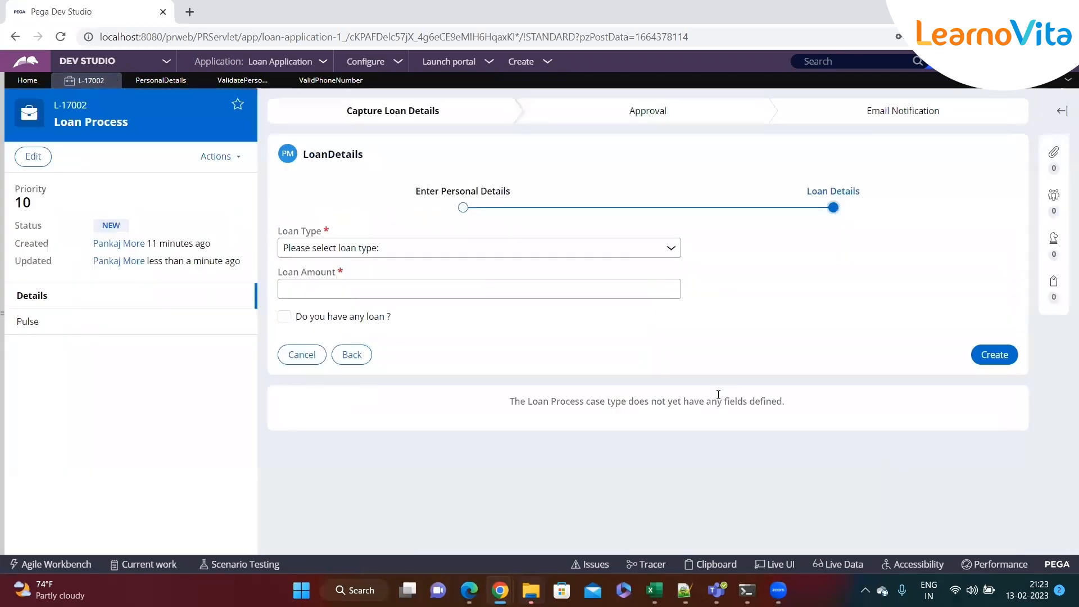
{"action": "left_click", "coordinate": [352, 355]}
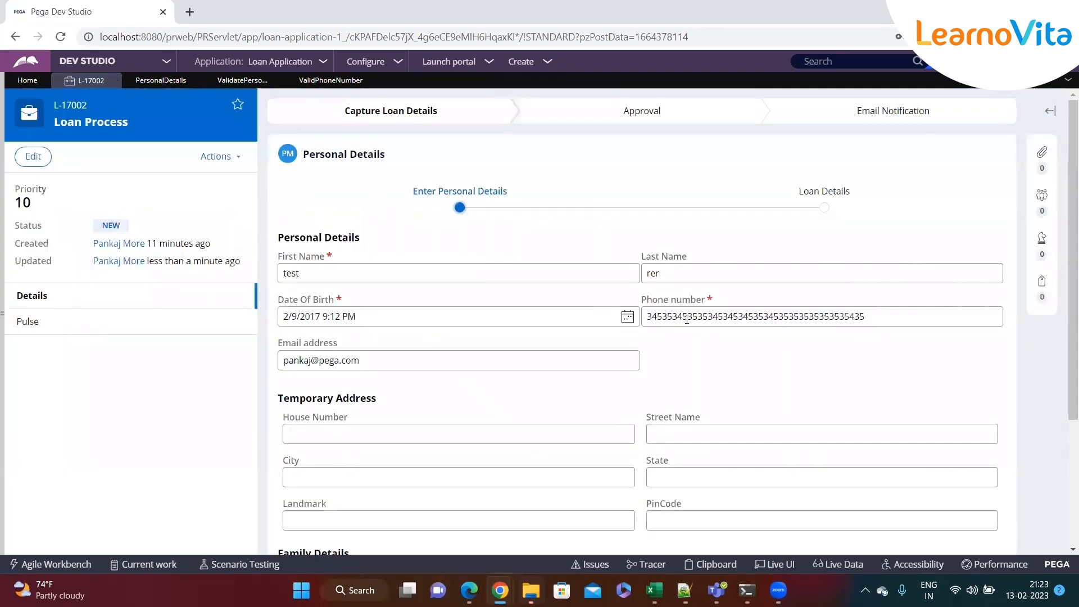
Submit the updated PhoneNumber condition in ValidatePersonalDetails and save the rule
{"action": "double_click", "coordinate": [686, 317]}
{"action": "left_click", "coordinate": [348, 81]}
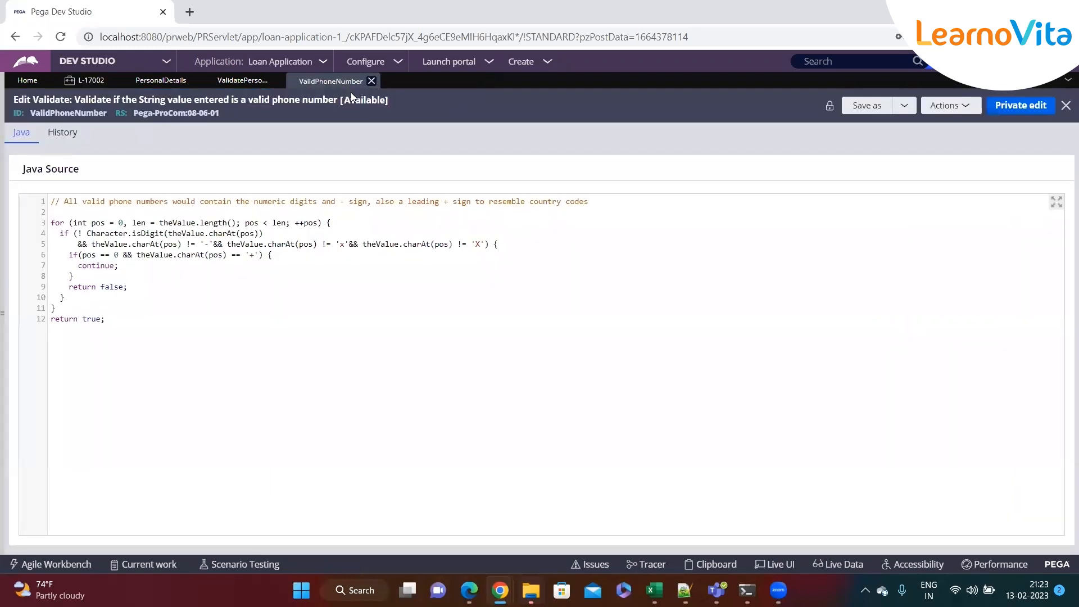
{"action": "left_click", "coordinate": [242, 80]}
{"action": "left_click", "coordinate": [803, 411]}
{"action": "left_click", "coordinate": [1012, 112]}
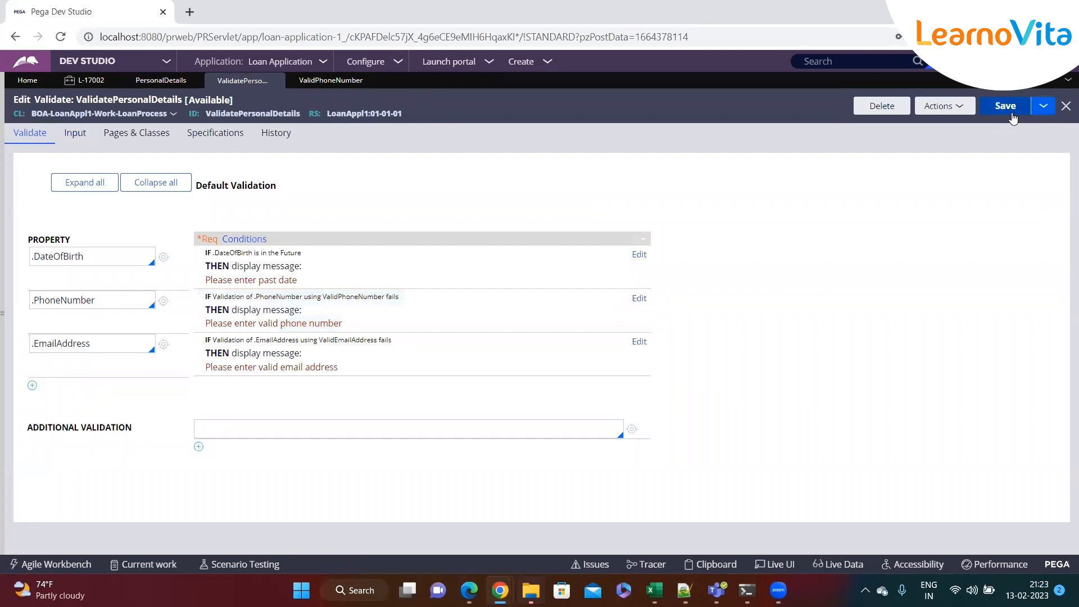
Reload case L-17002 by continuing to loan details and going back to Personal Details
{"action": "left_click", "coordinate": [85, 80]}
{"action": "scroll", "coordinate": [787, 418], "scroll_direction": "down", "scroll_amount": 3}
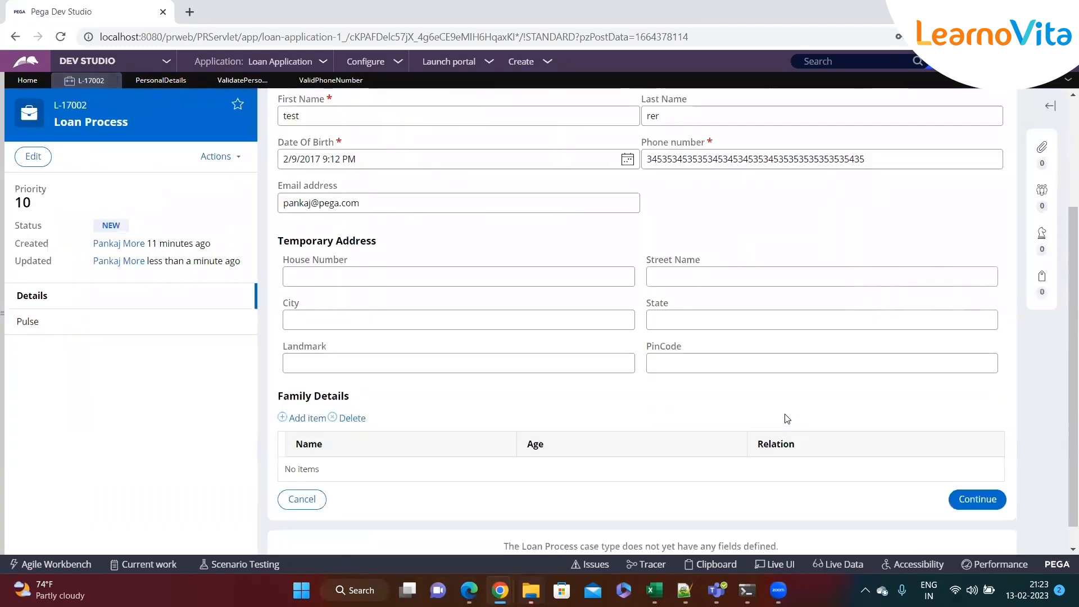
{"action": "scroll", "coordinate": [787, 419], "scroll_direction": "down", "scroll_amount": 1}
{"action": "left_click", "coordinate": [978, 474]}
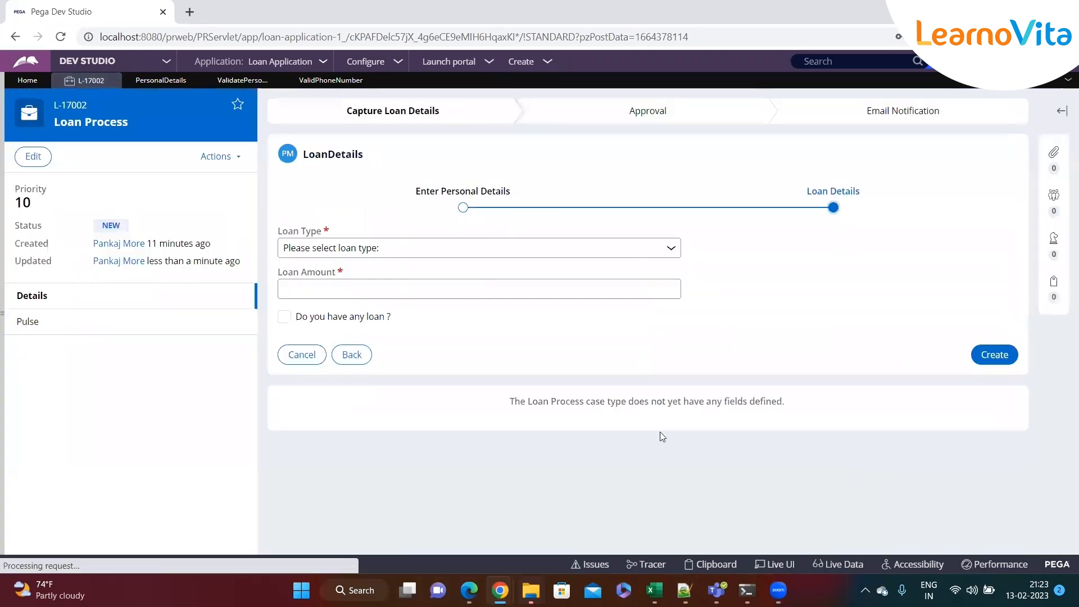
{"action": "left_click", "coordinate": [350, 356]}
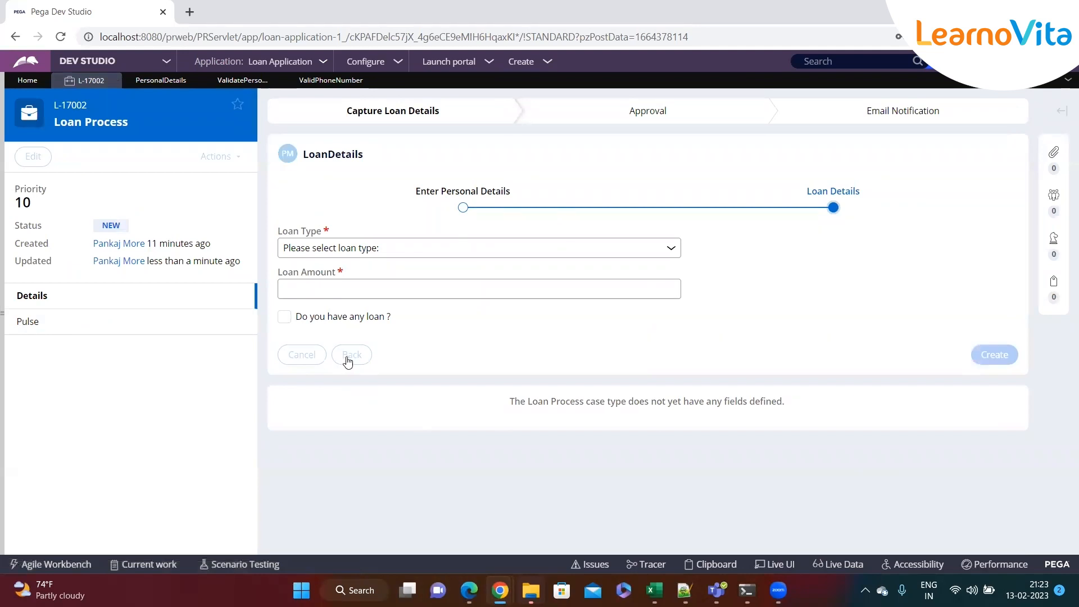
Replace the phone number with the letters 'sdfsdfsdfsdf', then append 'sdfsfsf'
{"action": "left_click", "coordinate": [931, 315]}
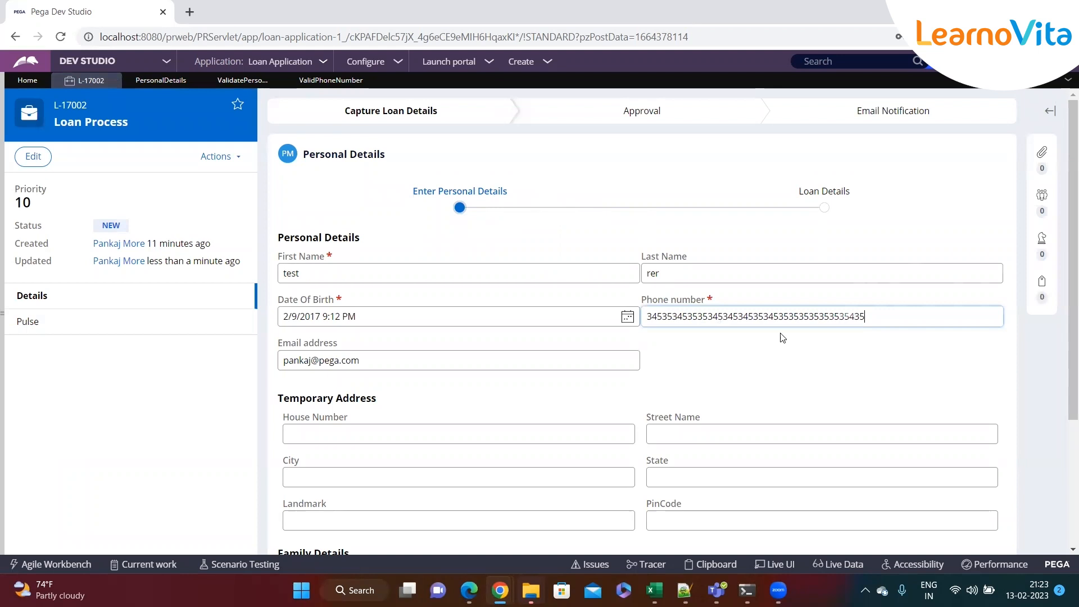
{"action": "double_click", "coordinate": [900, 321]}
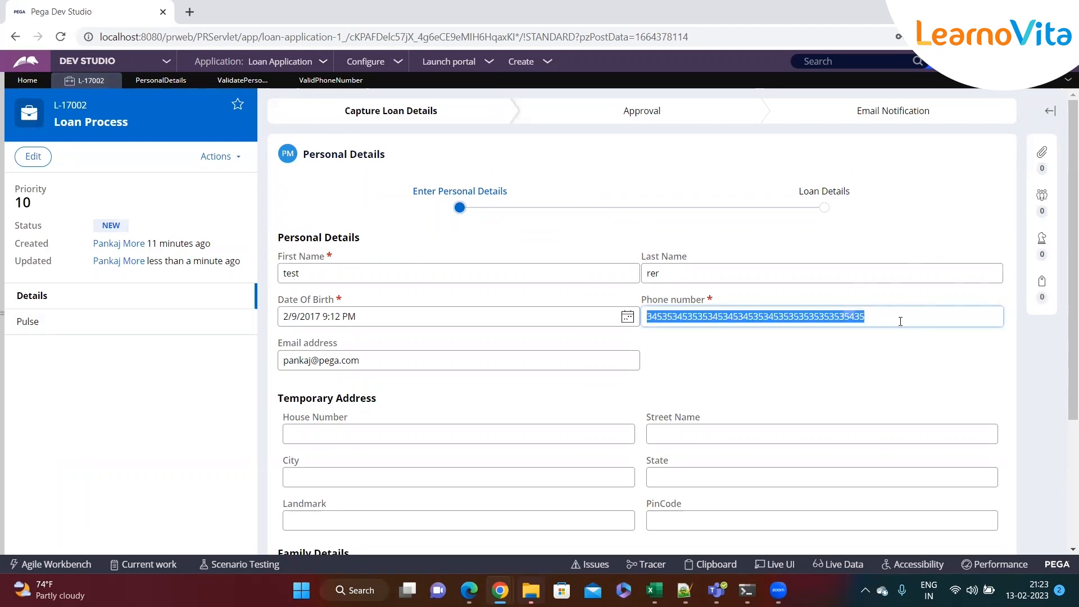
{"action": "type", "text": "sdfsdfsdfsdf"}
{"action": "scroll", "coordinate": [901, 322], "scroll_direction": "down", "scroll_amount": 3}
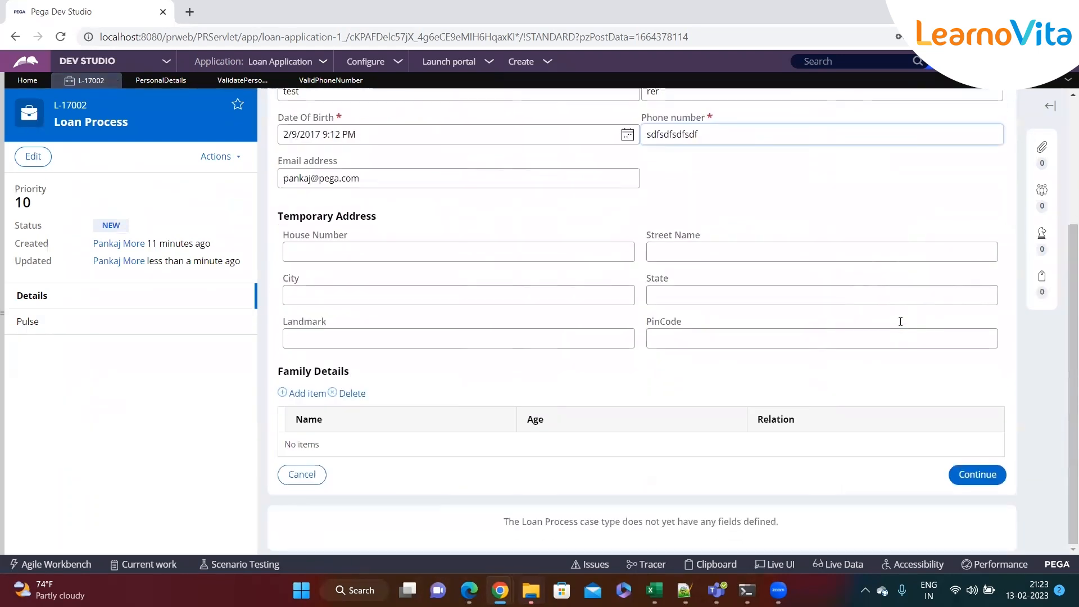
{"action": "double_click", "coordinate": [752, 135]}
{"action": "left_click", "coordinate": [751, 135]}
{"action": "type", "text": "sdfsfsf"}
Submit Personal Details and confirm the 'Please enter valid phone number' error appears
{"action": "left_click", "coordinate": [964, 473]}
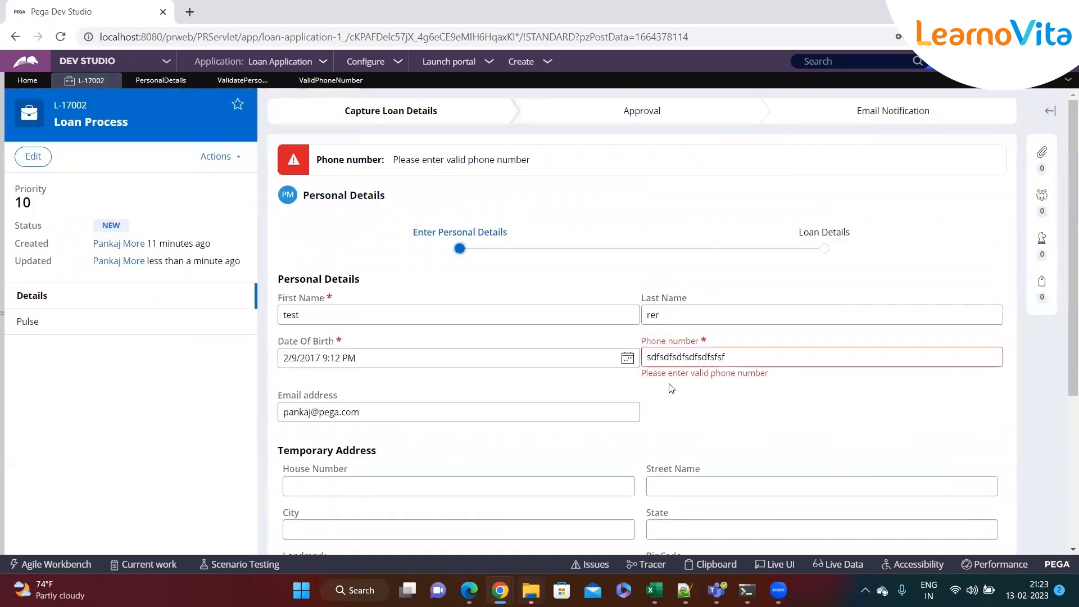
{"action": "left_click_drag", "start_coordinate": [640, 375], "coordinate": [743, 378]}
{"action": "left_click_drag", "start_coordinate": [832, 382], "coordinate": [644, 384]}
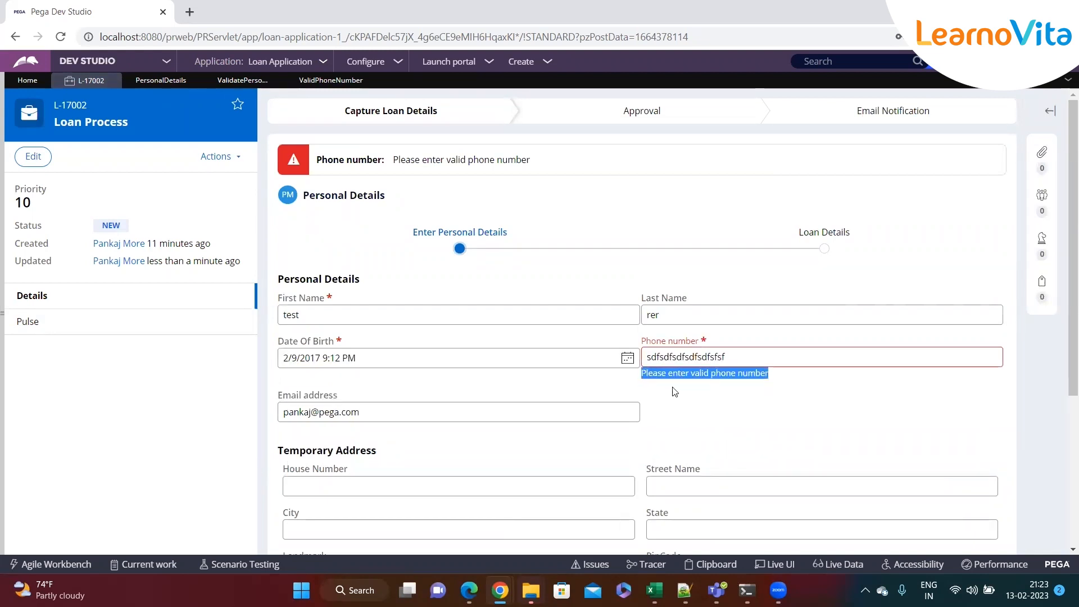
{"action": "left_click", "coordinate": [716, 390]}
{"action": "left_click", "coordinate": [737, 355]}
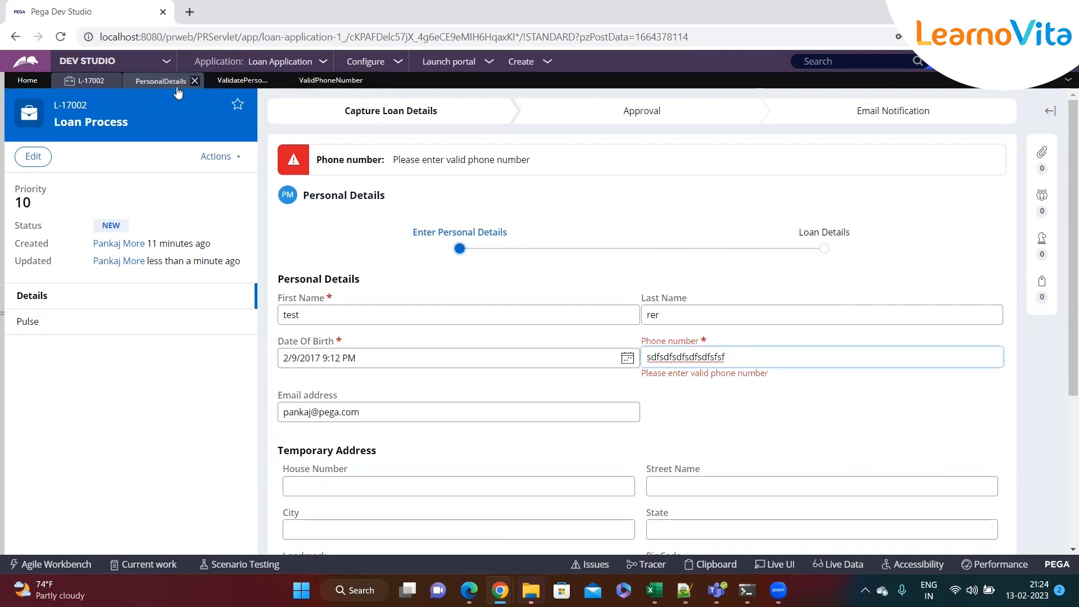
{"action": "left_click", "coordinate": [230, 82]}
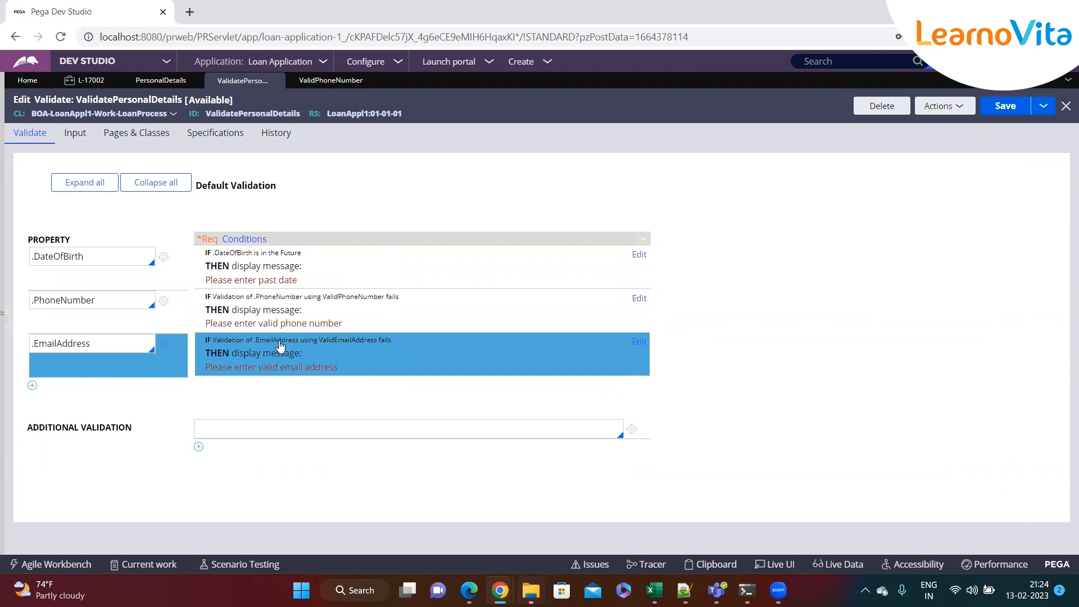
{"action": "left_click", "coordinate": [160, 82]}
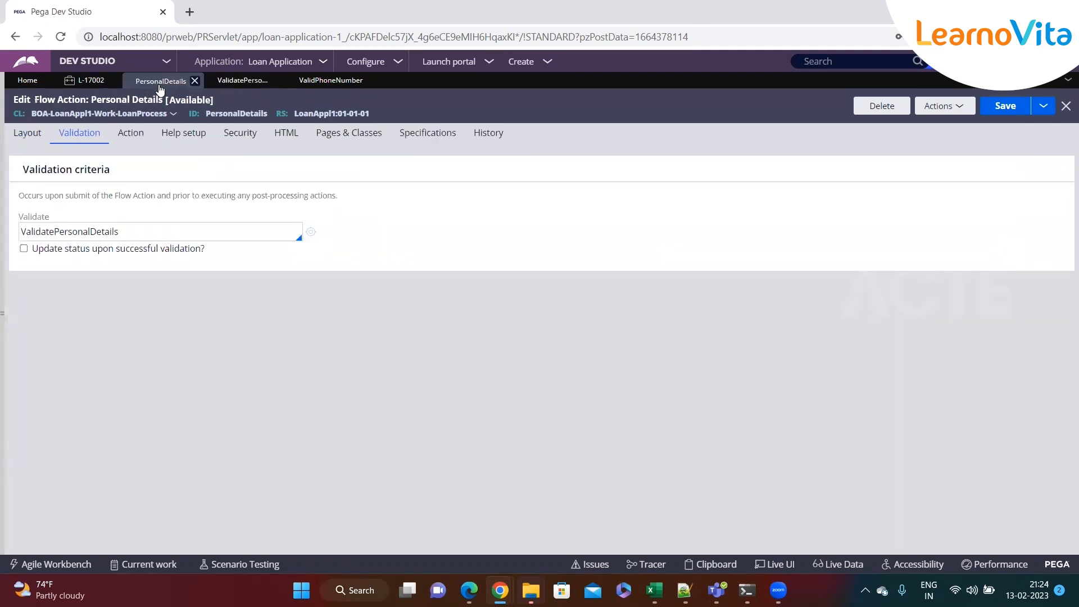
{"action": "left_click", "coordinate": [24, 141]}
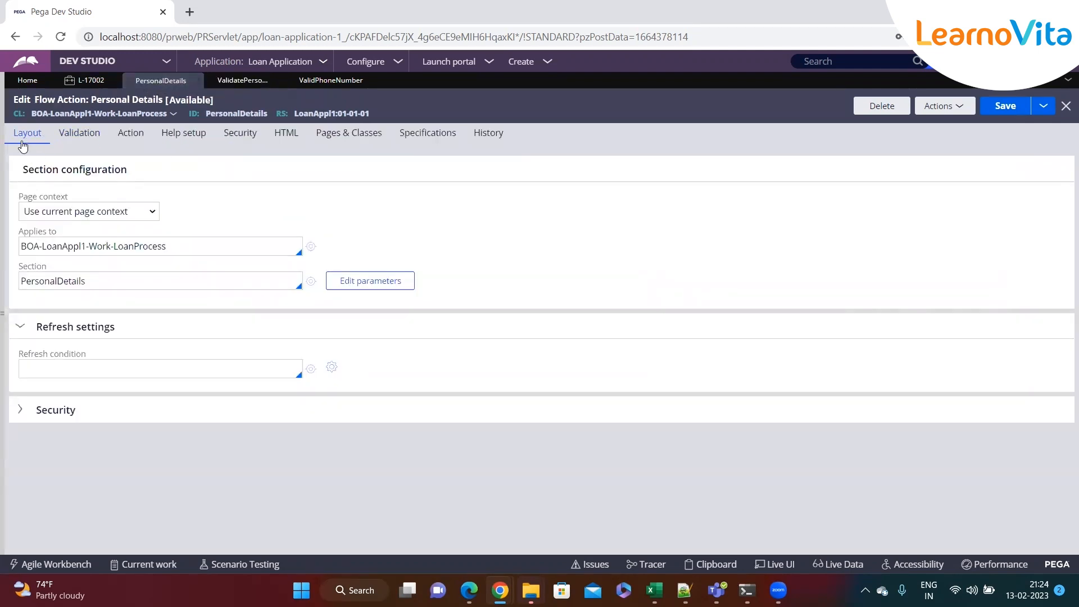
{"action": "double_click", "coordinate": [40, 281]}
{"action": "left_click", "coordinate": [78, 139]}
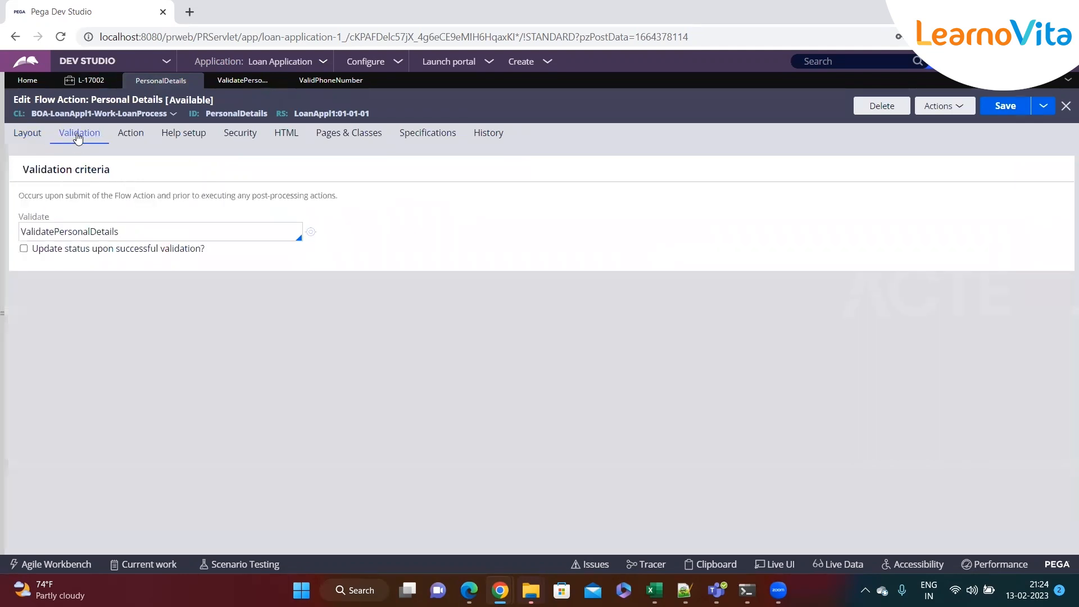
{"action": "left_click", "coordinate": [147, 239]}
{"action": "left_click", "coordinate": [311, 232]}
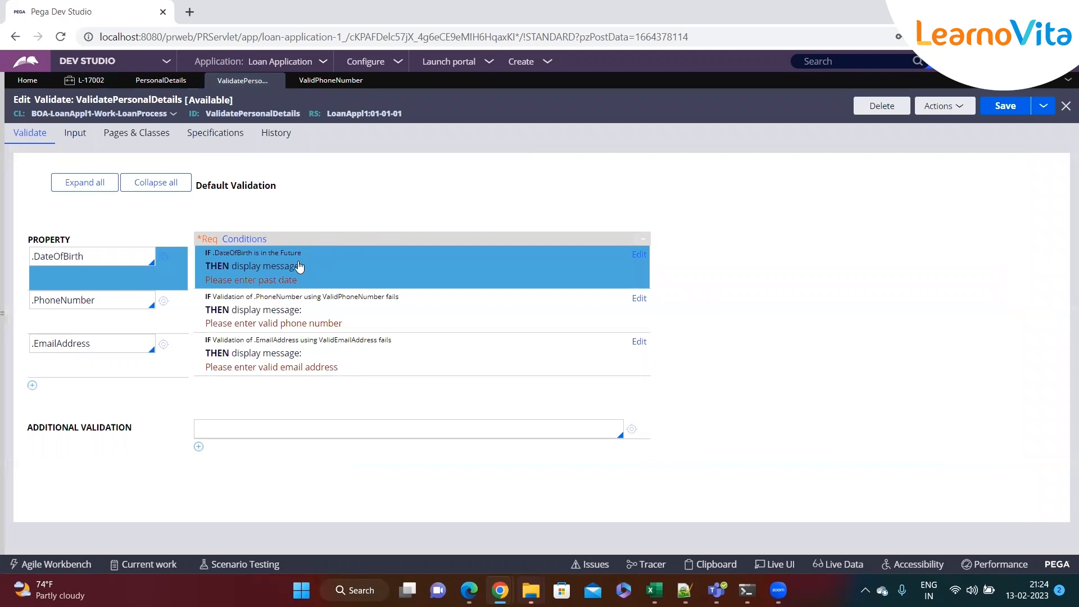
{"action": "left_click", "coordinate": [105, 259]}
{"action": "left_click", "coordinate": [101, 292]}
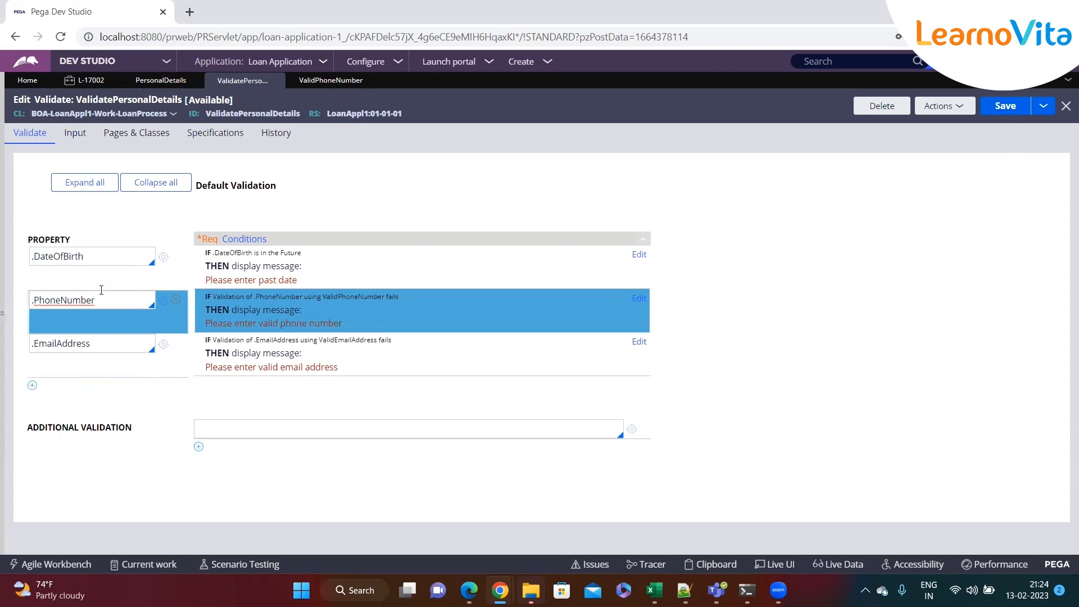
{"action": "left_click", "coordinate": [91, 395]}
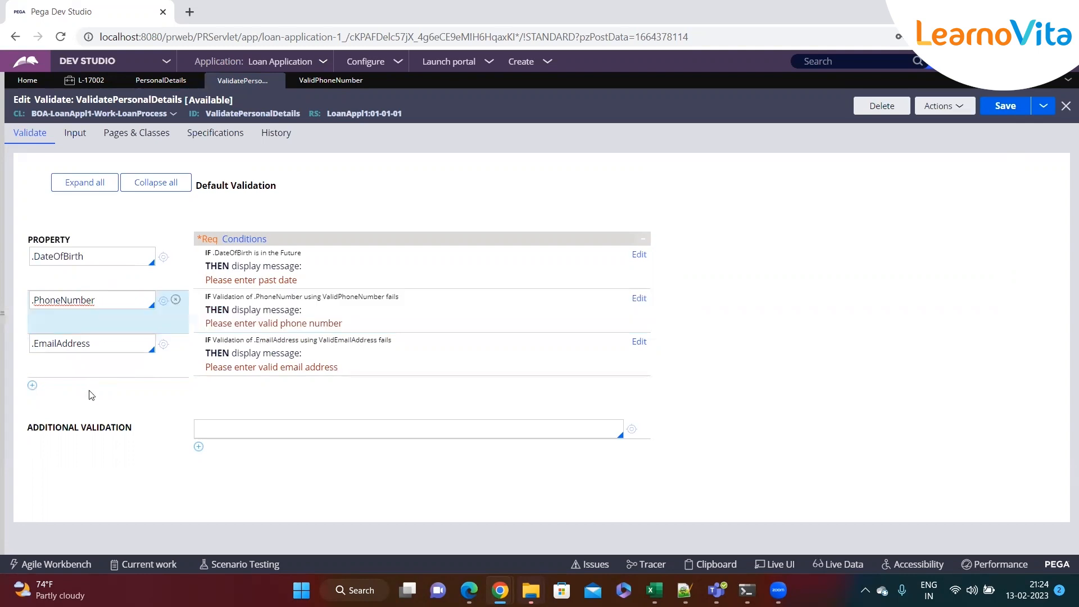
{"action": "left_click", "coordinate": [321, 82]}
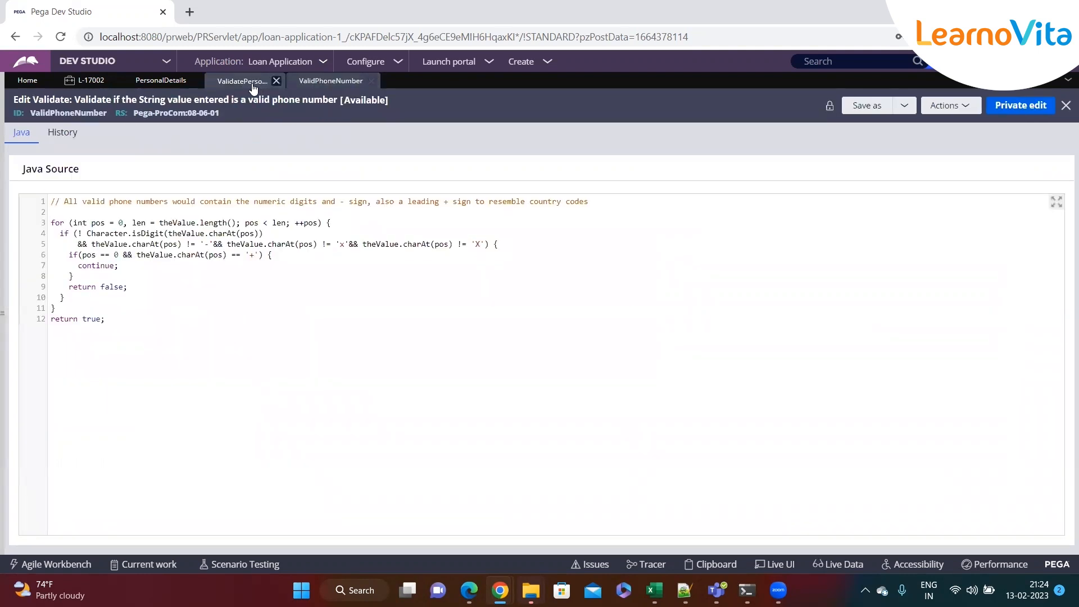
{"action": "left_click", "coordinate": [84, 81]}
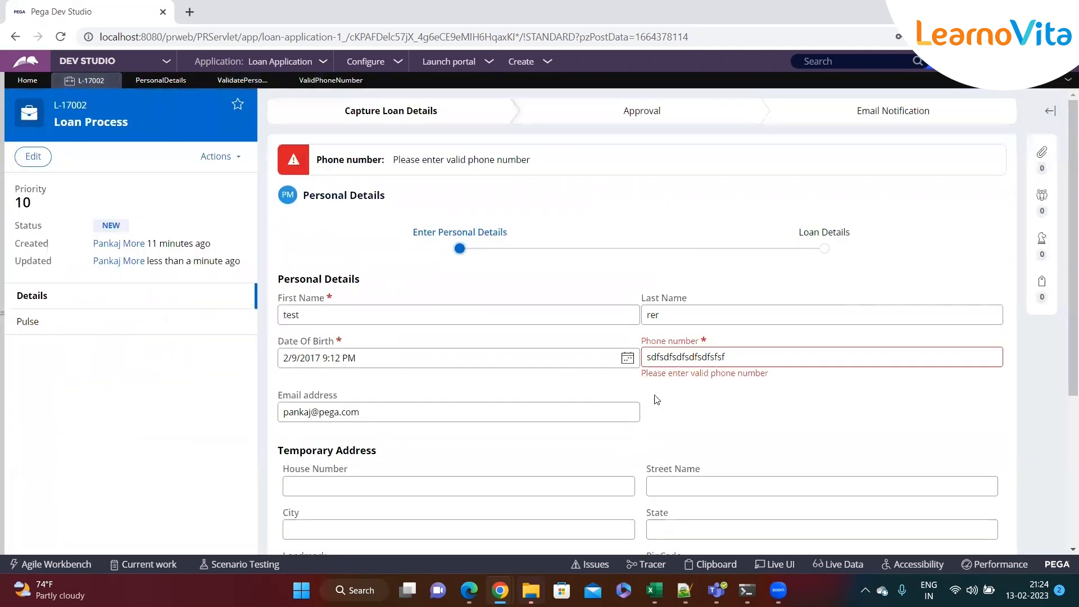
Enter a long all-digit phone number and confirm it passes by continuing, then going back
{"action": "double_click", "coordinate": [707, 359]}
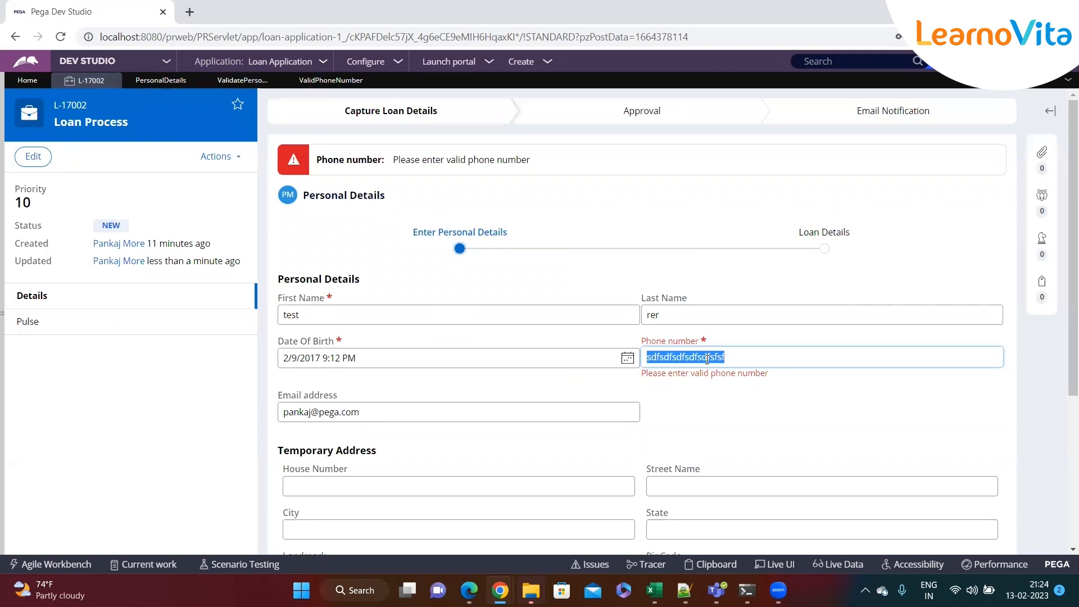
{"action": "type", "text": "54646"}
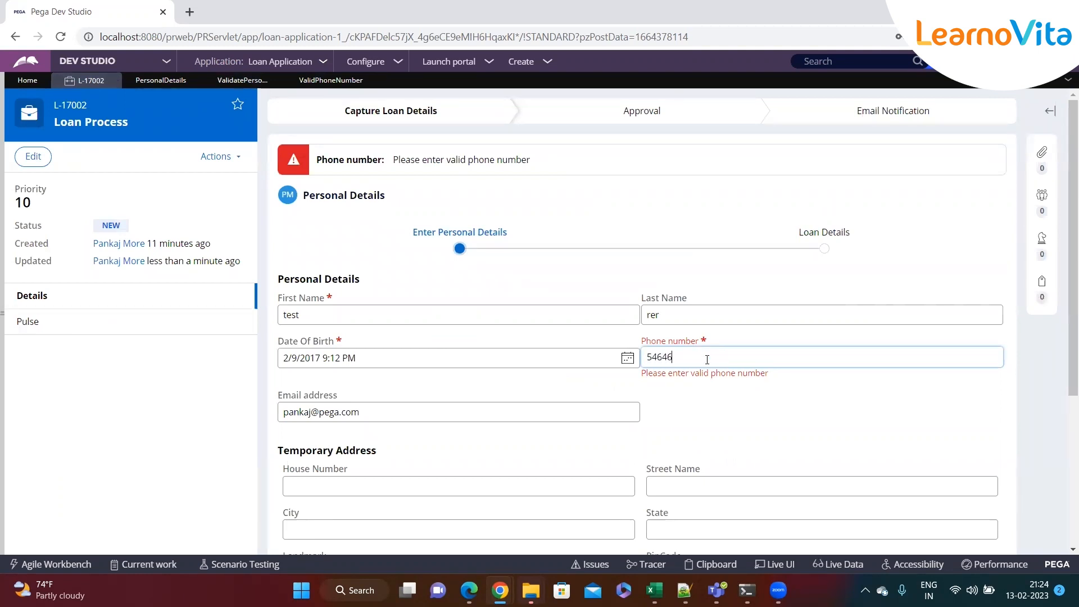
{"action": "type", "text": "46465465464646465454646"}
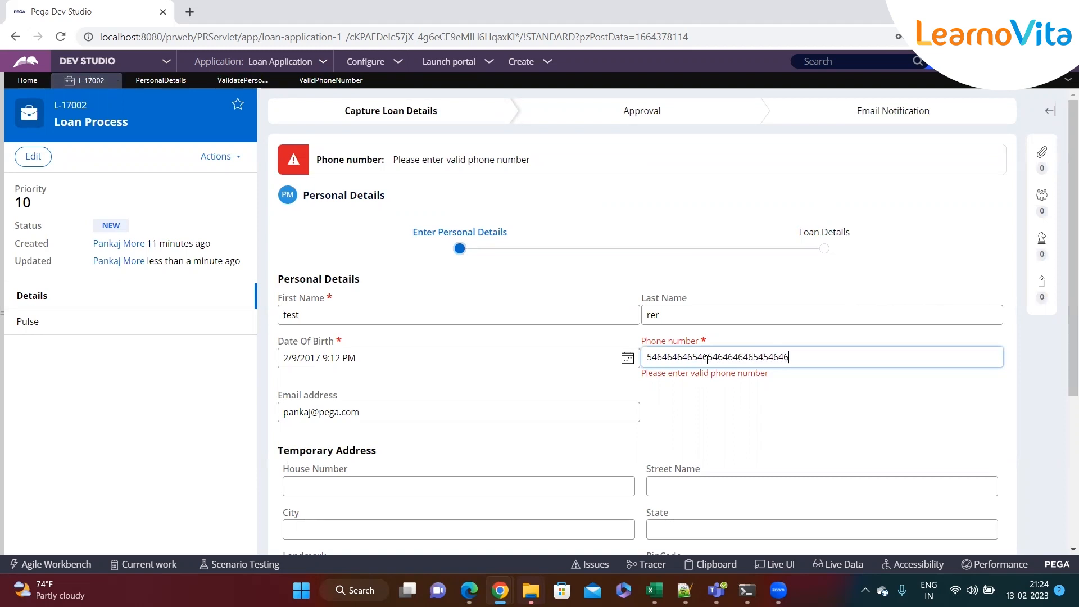
{"action": "type", "text": "464654654654646465"}
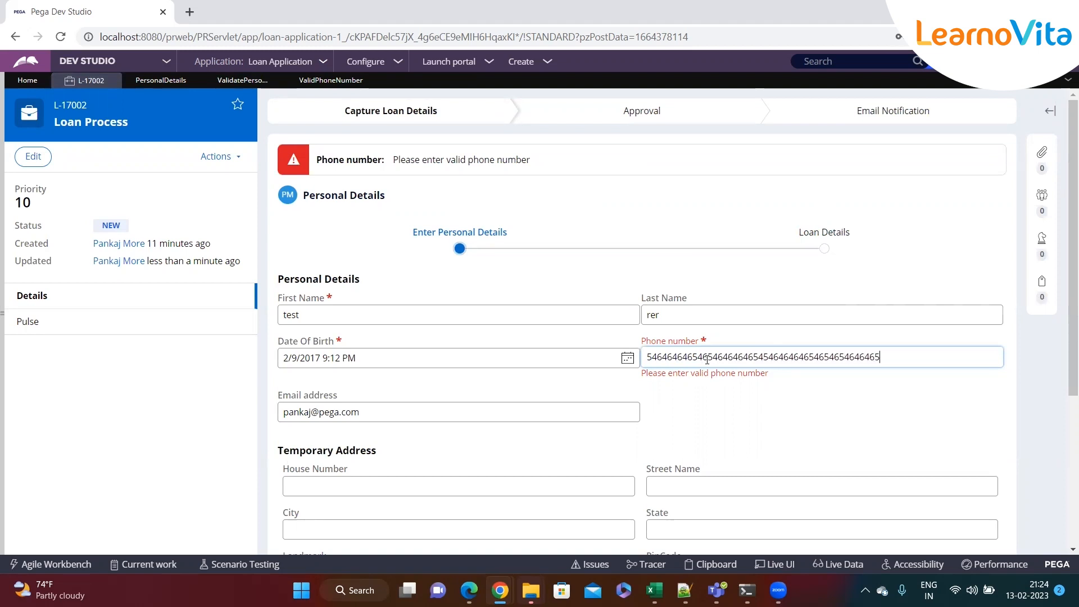
{"action": "scroll", "coordinate": [707, 360], "scroll_direction": "down", "scroll_amount": 4}
{"action": "left_click", "coordinate": [980, 475]}
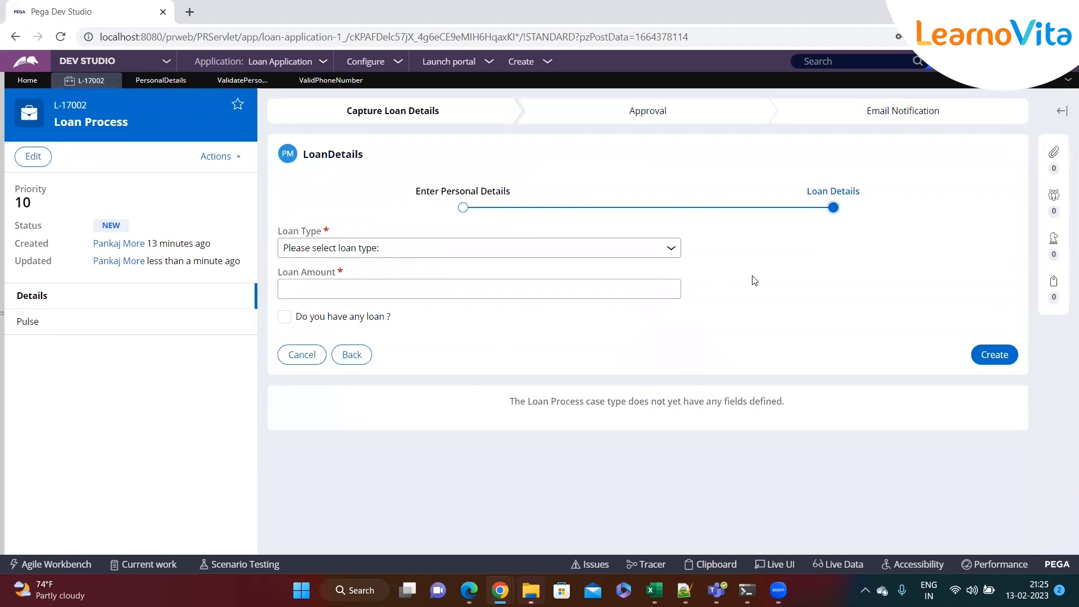
{"action": "left_click", "coordinate": [341, 365]}
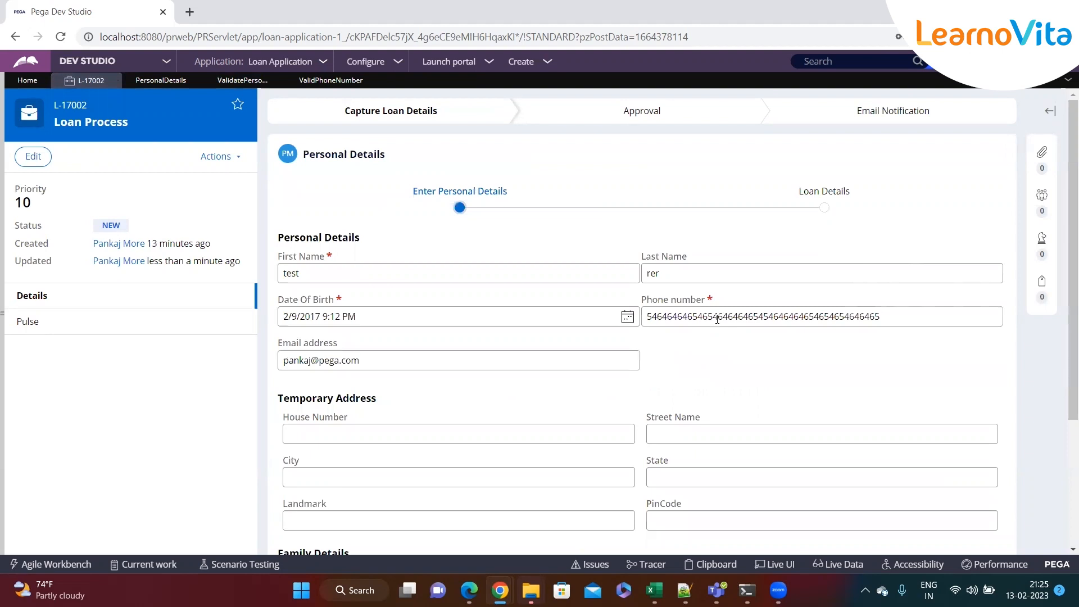
Bring up the ValidPhoneNumber rule's Java source for review
{"action": "double_click", "coordinate": [717, 318]}
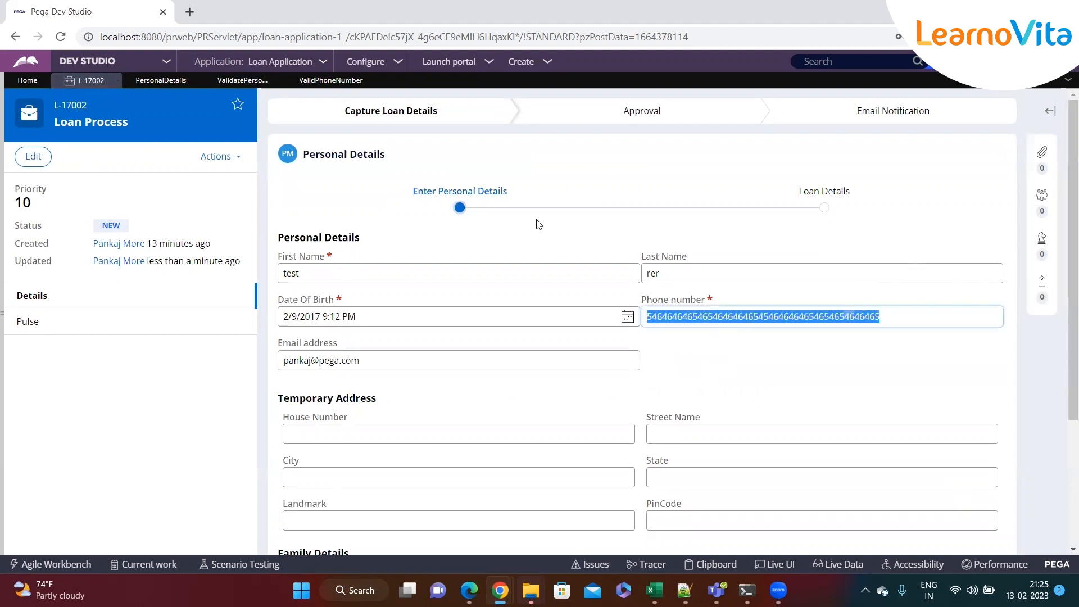
{"action": "left_click", "coordinate": [330, 81]}
{"action": "left_click", "coordinate": [207, 286]}
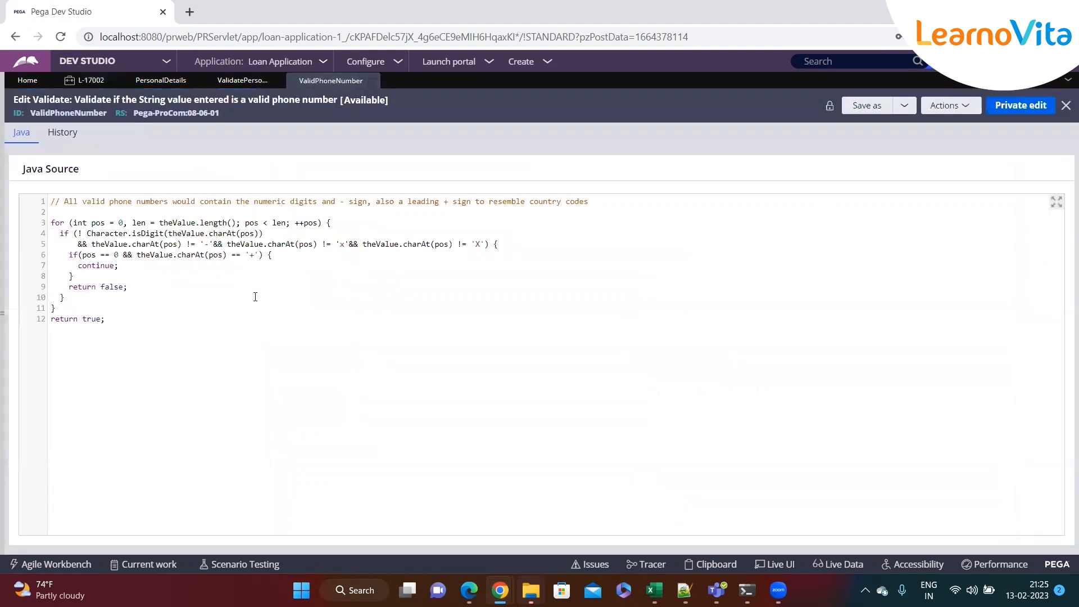
Review the theValue loop code, then the date-of-birth and PhoneNumber rows in ValidatePersonalDetails
{"action": "double_click", "coordinate": [185, 233]}
{"action": "left_click", "coordinate": [314, 263]}
{"action": "left_click", "coordinate": [301, 259]}
{"action": "left_click", "coordinate": [244, 82]}
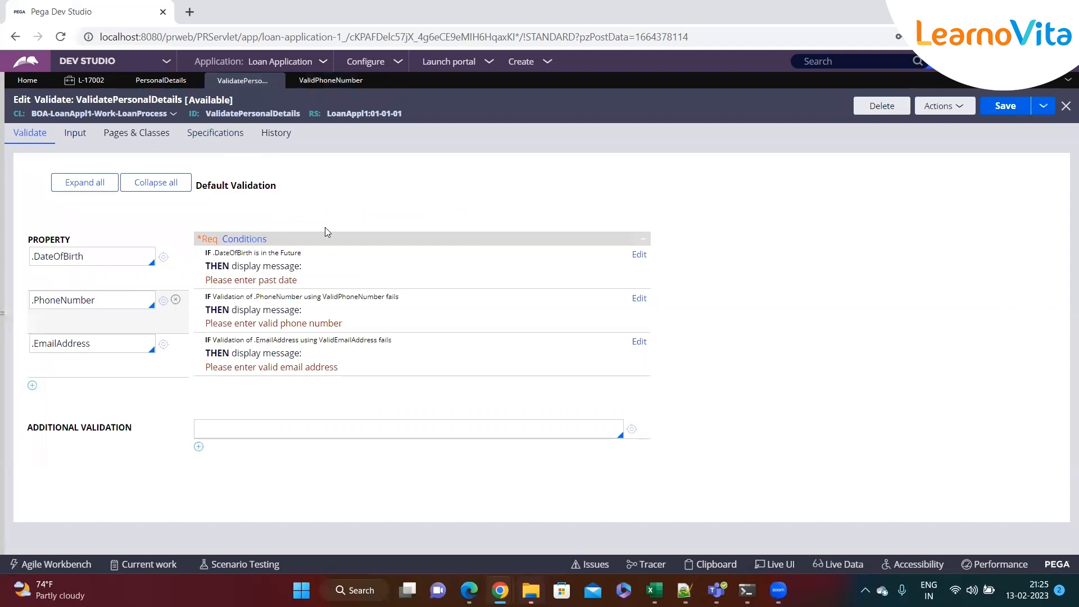
{"action": "left_click", "coordinate": [129, 286]}
{"action": "left_click", "coordinate": [121, 303]}
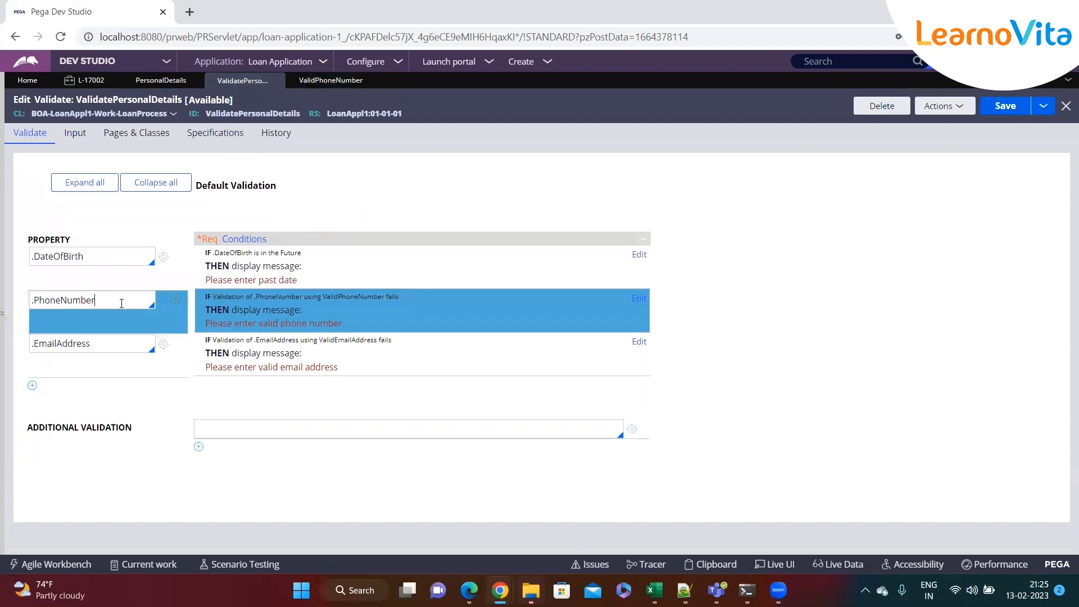
Return to case L-17002, then show the PersonalDetails flow action's Layout settings
{"action": "left_click", "coordinate": [73, 82]}
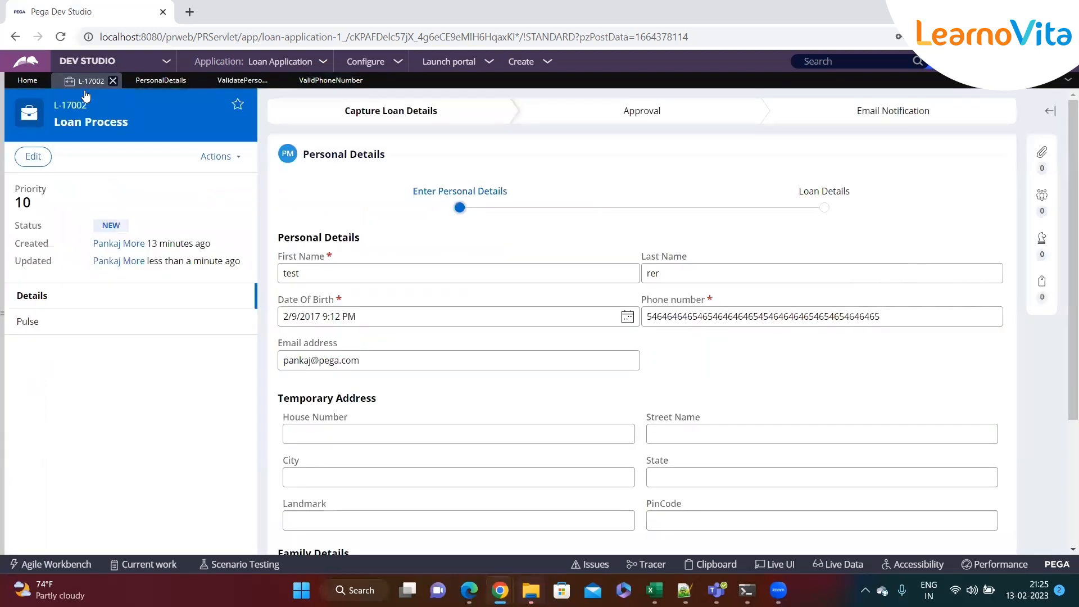
{"action": "double_click", "coordinate": [899, 322]}
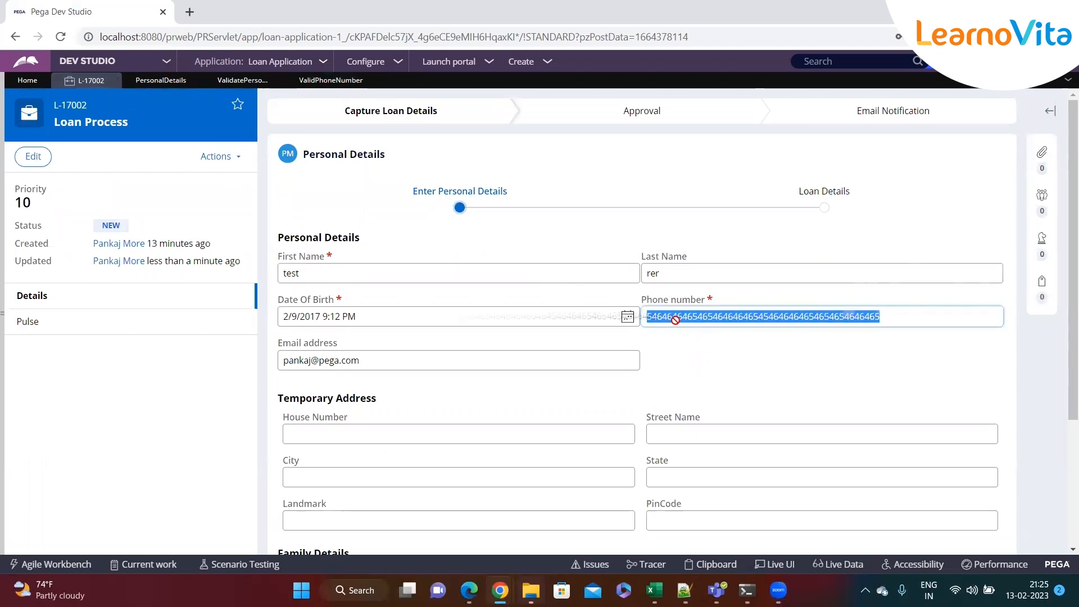
{"action": "left_click", "coordinate": [160, 80]}
{"action": "left_click", "coordinate": [34, 135]}
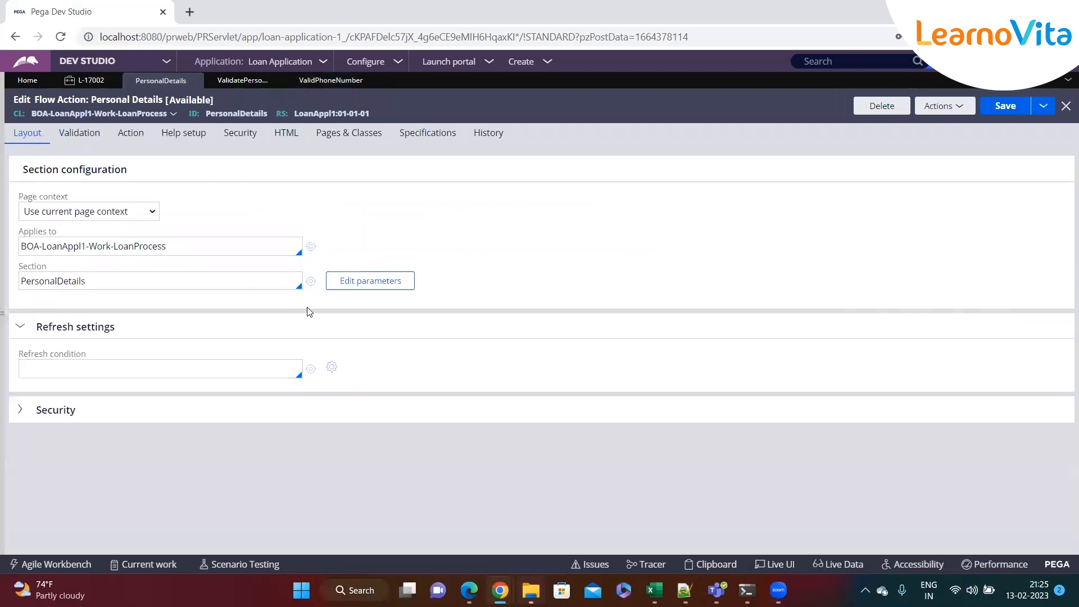
Inspect the Phone Number cell's min/max character settings in PersonalDetails, then open its PhoneNumber property
{"action": "left_click", "coordinate": [310, 281]}
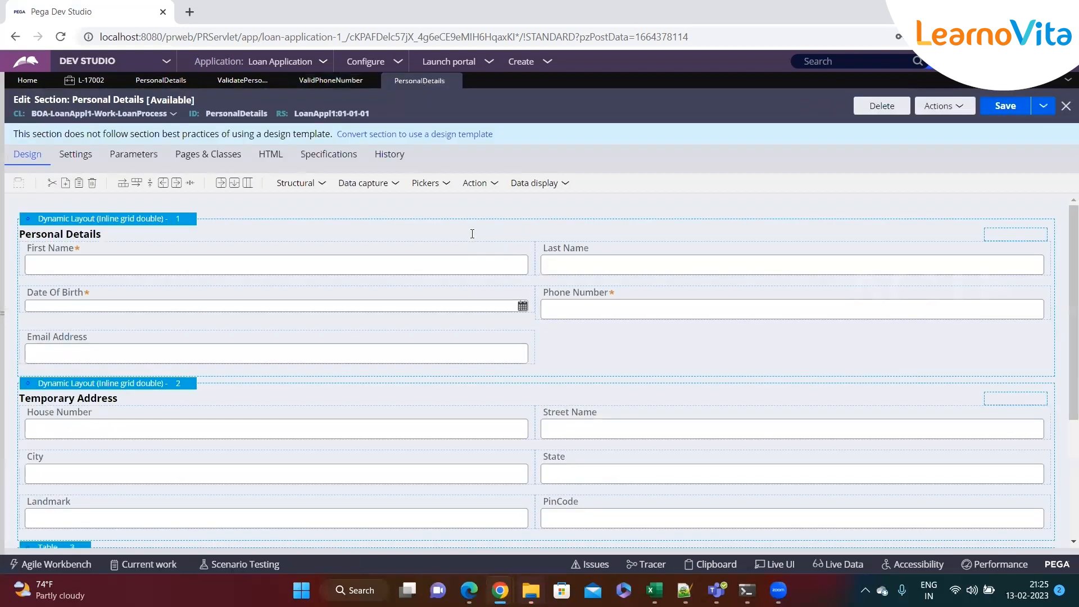
{"action": "left_click", "coordinate": [666, 308]}
{"action": "left_click", "coordinate": [1057, 296]}
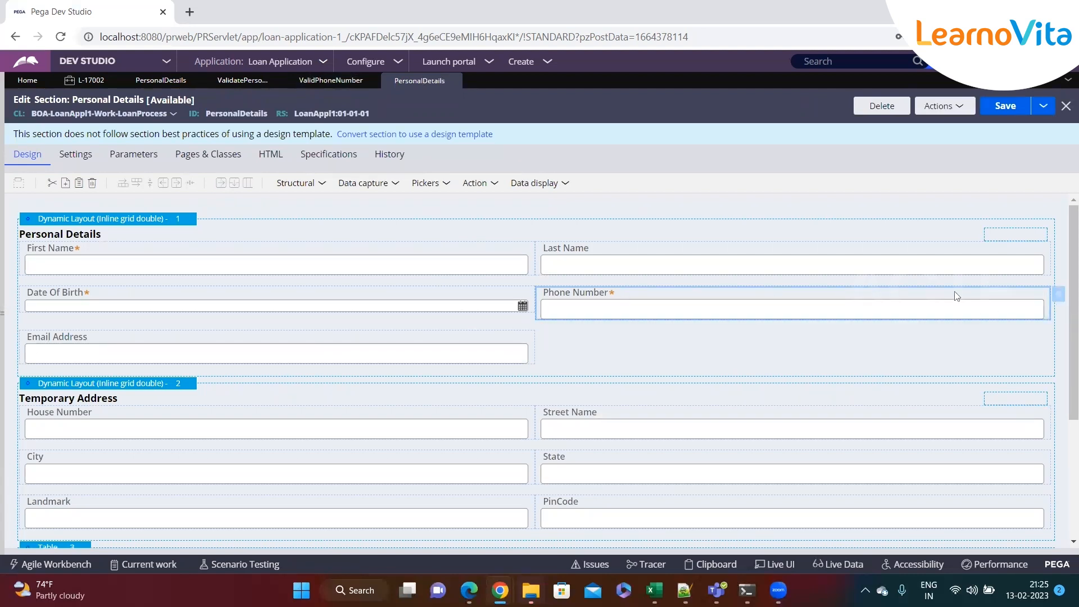
{"action": "left_click", "coordinate": [1058, 294]}
{"action": "left_click", "coordinate": [440, 182]}
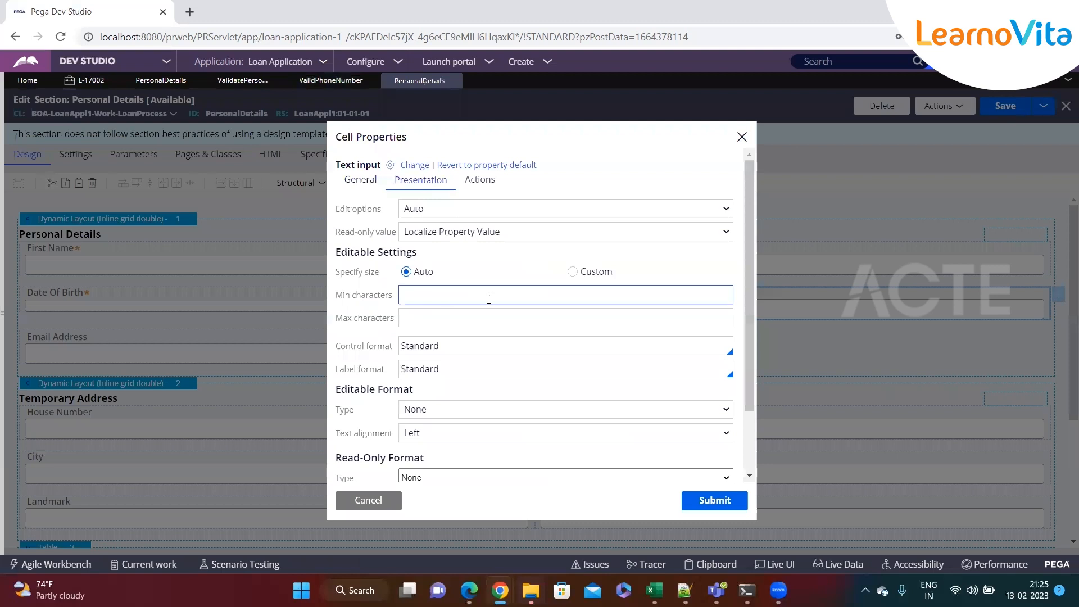
{"action": "left_click", "coordinate": [438, 295]}
{"action": "left_click", "coordinate": [436, 311]}
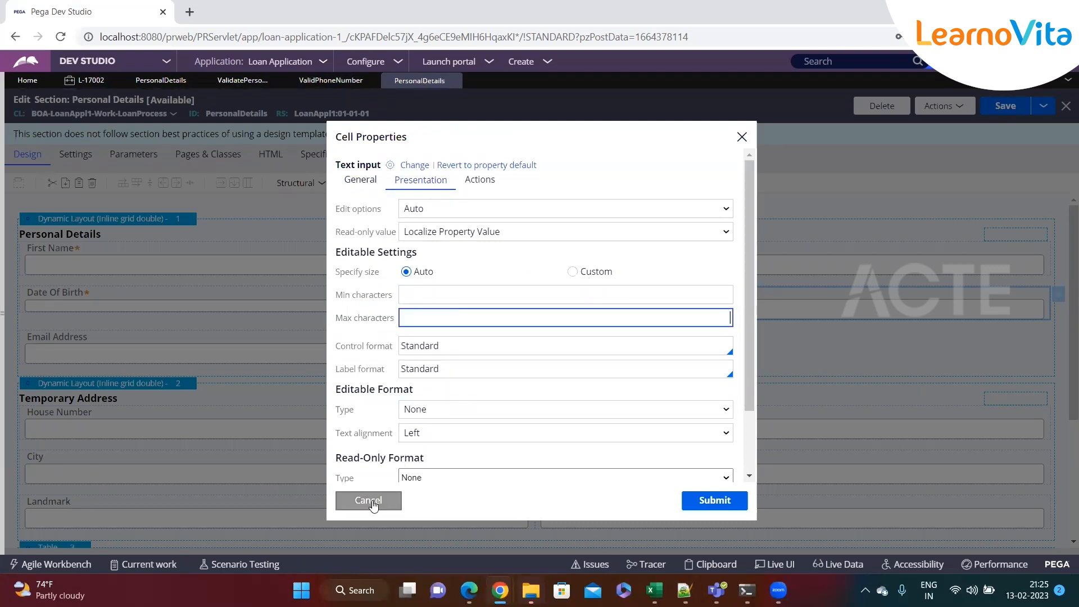
{"action": "left_click", "coordinate": [362, 184]}
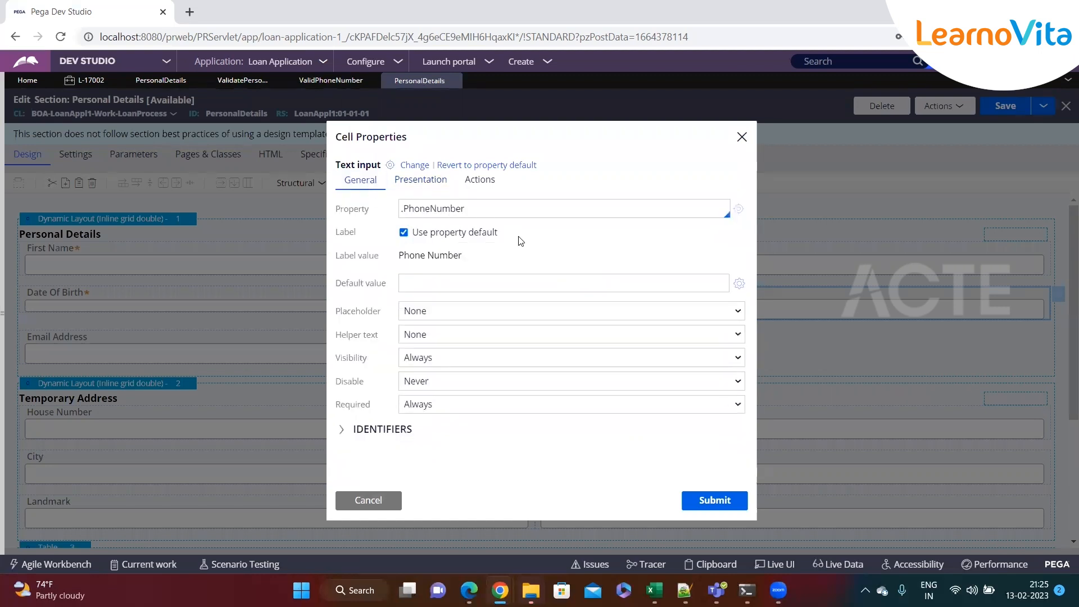
{"action": "left_click", "coordinate": [735, 214]}
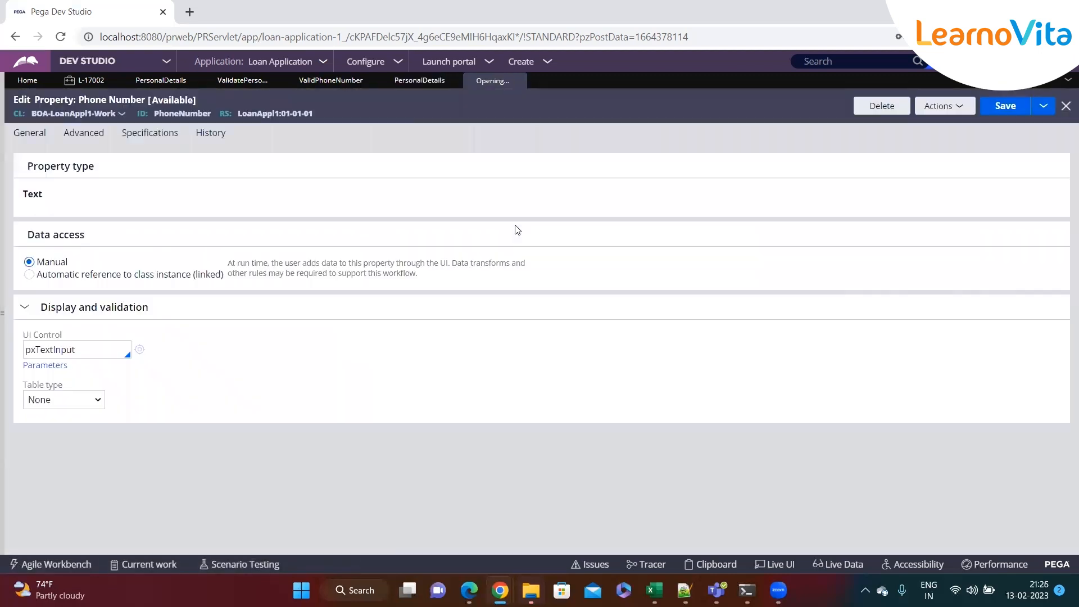
Set the PhoneNumber property's Max length to 10 on the Advanced tab and save
{"action": "left_click", "coordinate": [68, 138]}
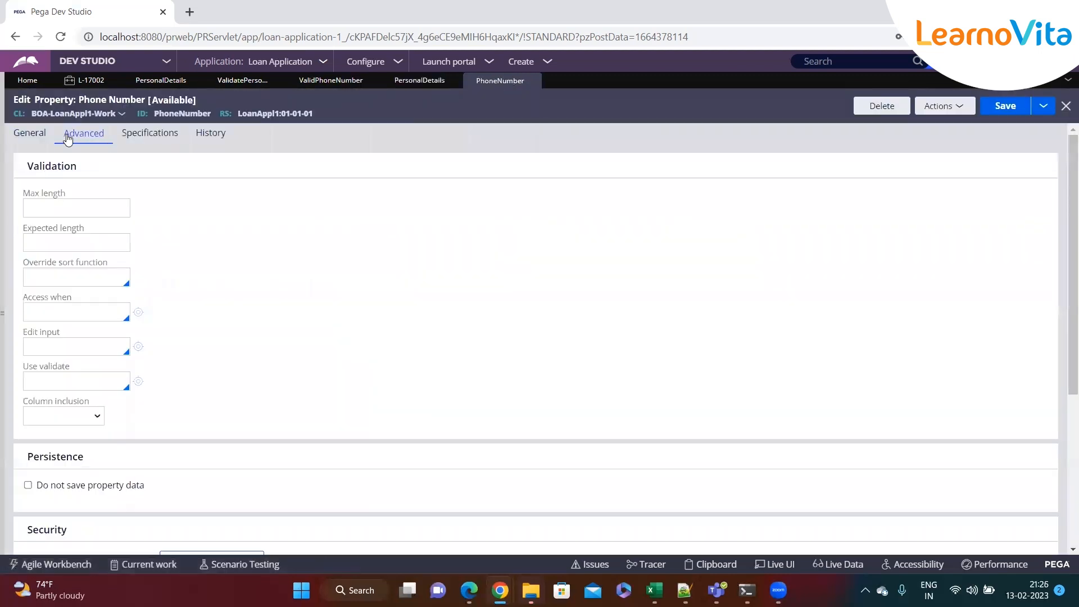
{"action": "left_click", "coordinate": [25, 196]}
{"action": "left_click_drag", "start_coordinate": [24, 196], "coordinate": [96, 197]}
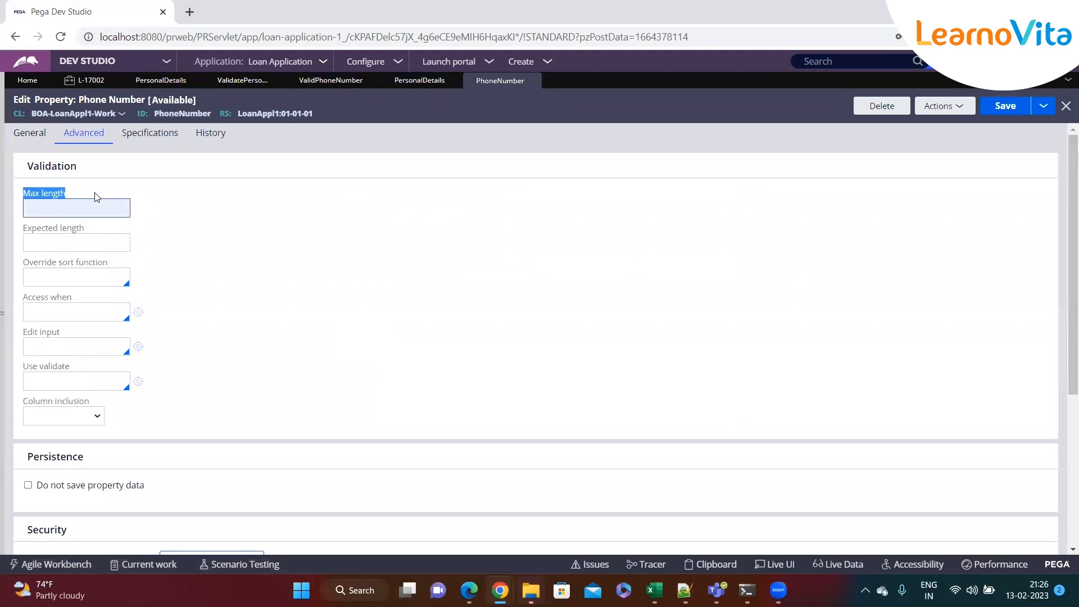
{"action": "left_click", "coordinate": [58, 207]}
{"action": "type", "text": "10"}
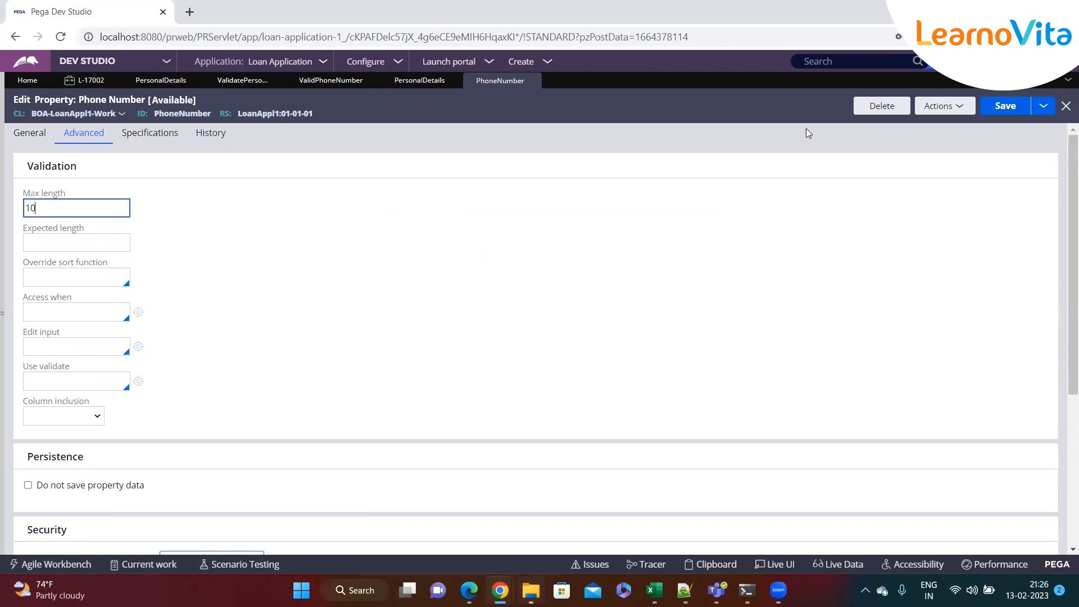
{"action": "left_click", "coordinate": [983, 106]}
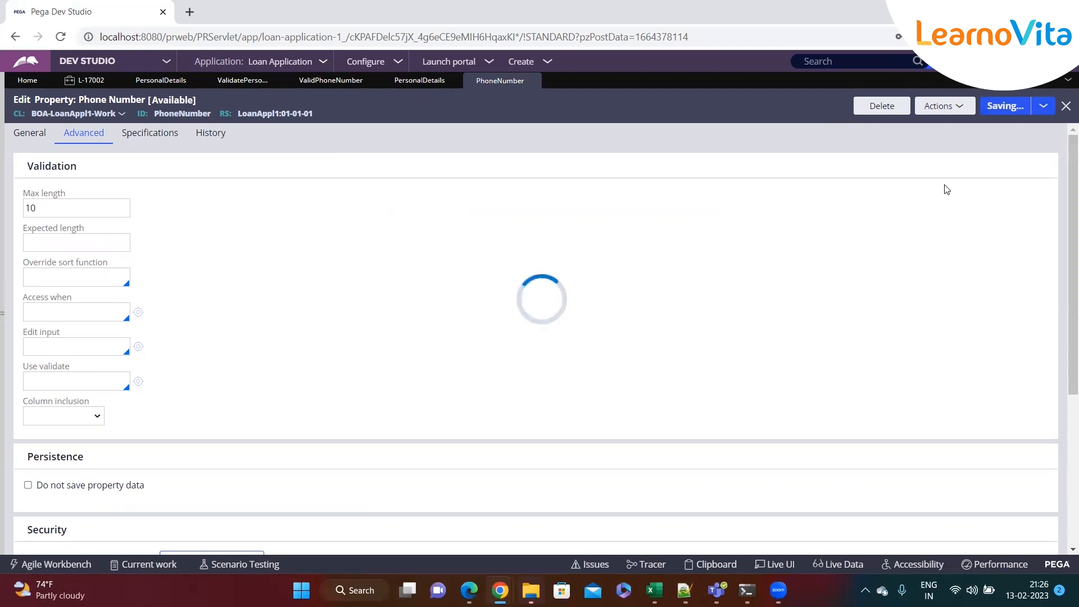
Create a new Loan Process case
{"action": "left_click", "coordinate": [544, 62]}
{"action": "mouse_move", "coordinate": [563, 75]}
{"action": "left_click", "coordinate": [687, 90]}
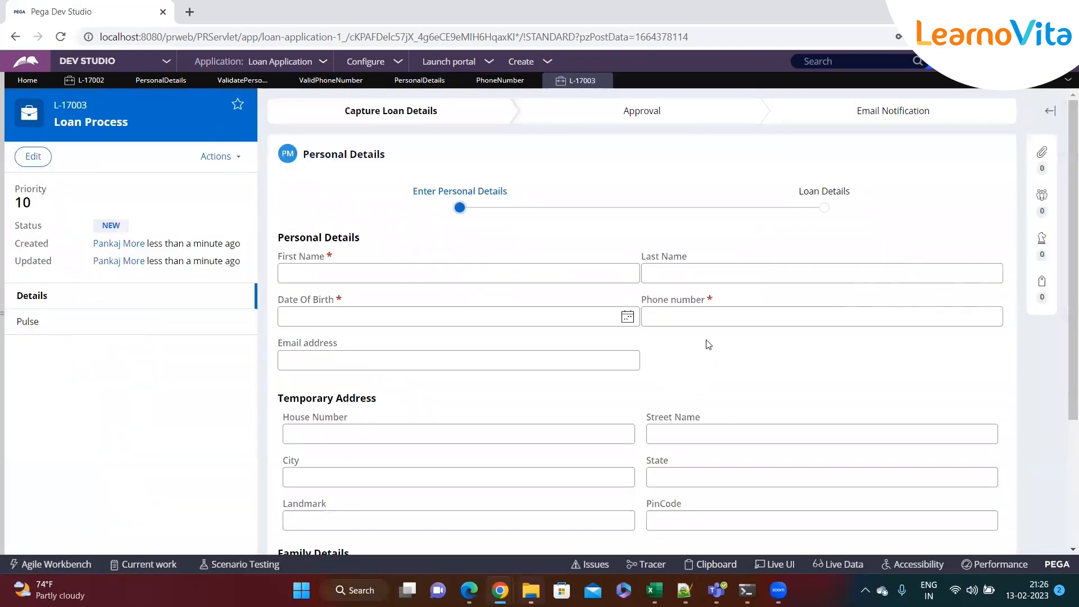
Enter a ten-digit test number in case L-17003's Phone number field
{"action": "left_click", "coordinate": [706, 320]}
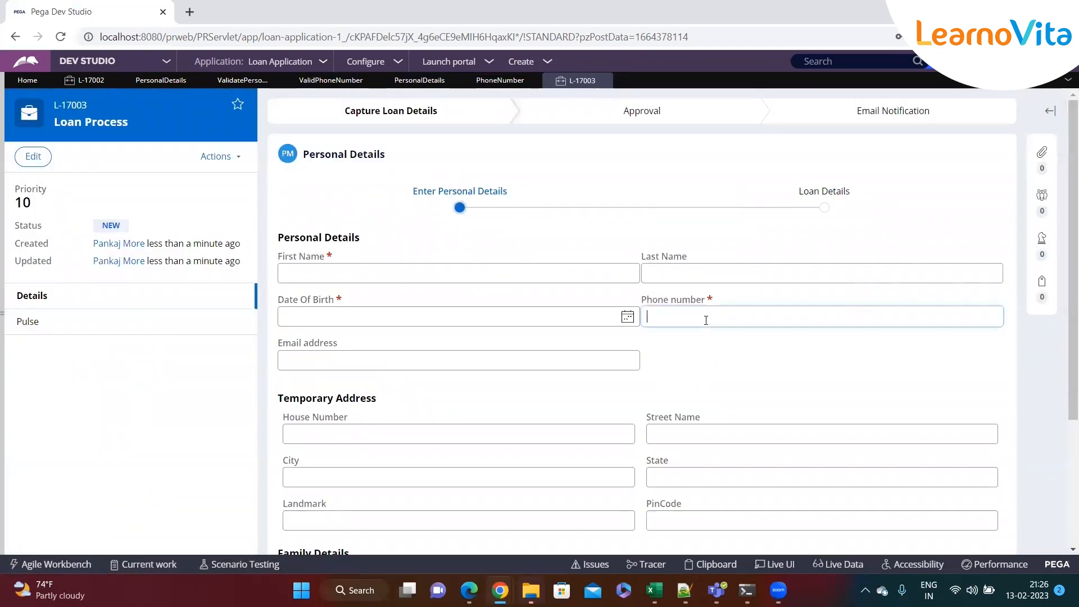
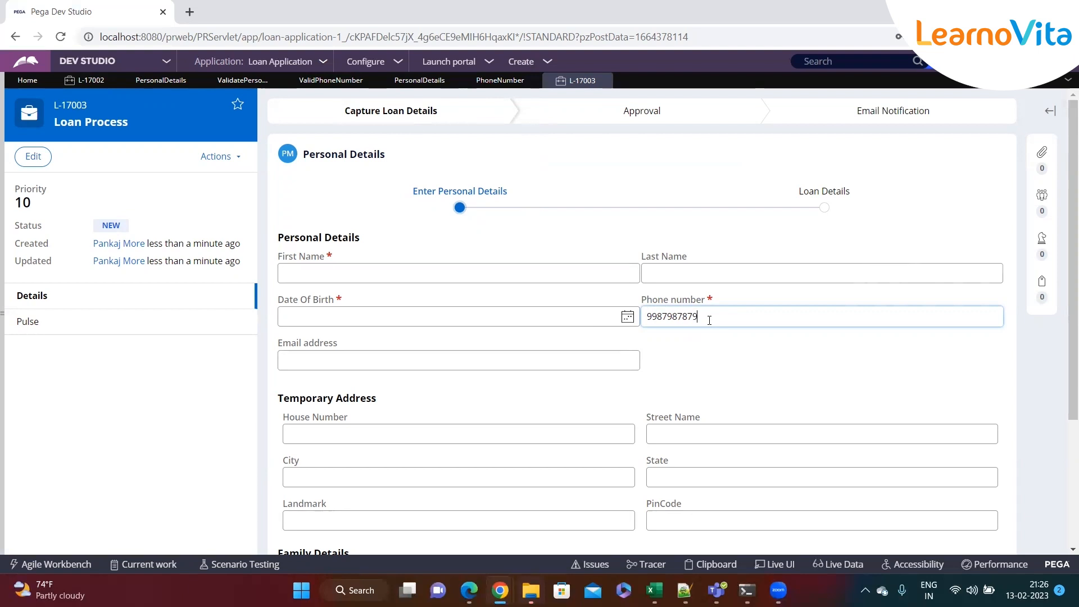
Click into the empty Date Of Birth field, then into Phone number, so it shows 'Value cannot be blank'
{"action": "left_click", "coordinate": [484, 322]}
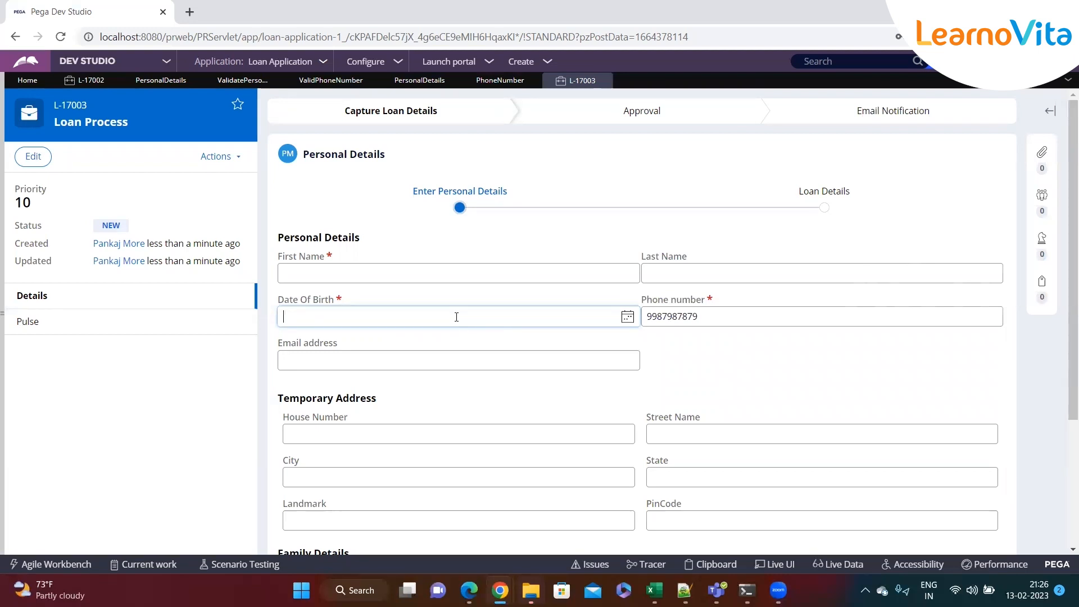
{"action": "left_click", "coordinate": [751, 318]}
In Notepad++, add a 'Validations' heading with '- Client side validation' and '- Server side Validation' lines
{"action": "mouse_move", "coordinate": [684, 590]}
{"action": "left_click", "coordinate": [683, 517]}
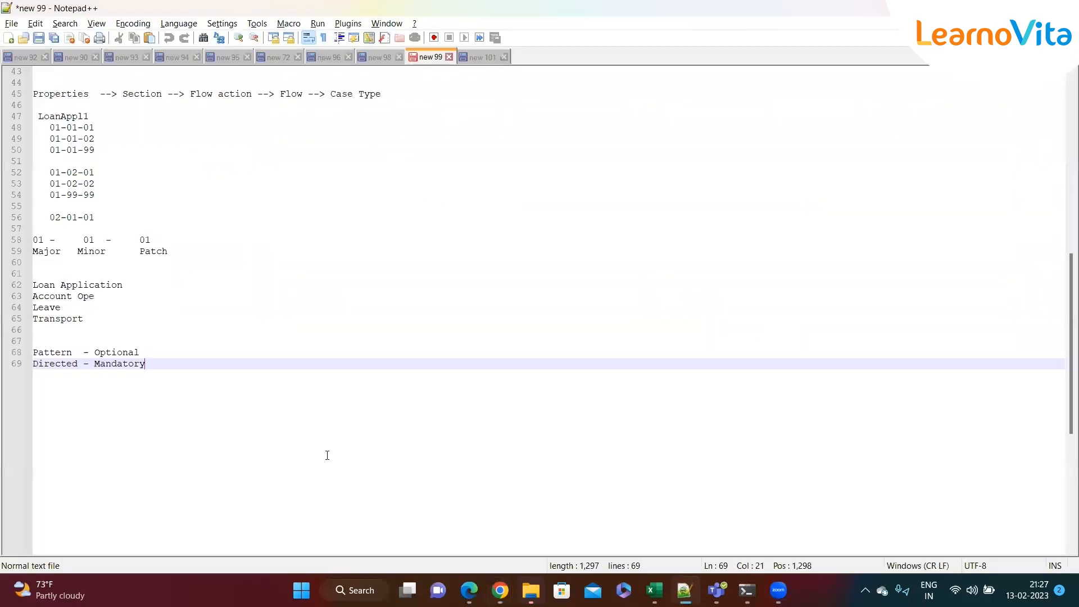
{"action": "key", "text": "Return"}
{"action": "key", "text": "Return"}
{"action": "key", "text": "Return"}
{"action": "type", "text": "Validati"}
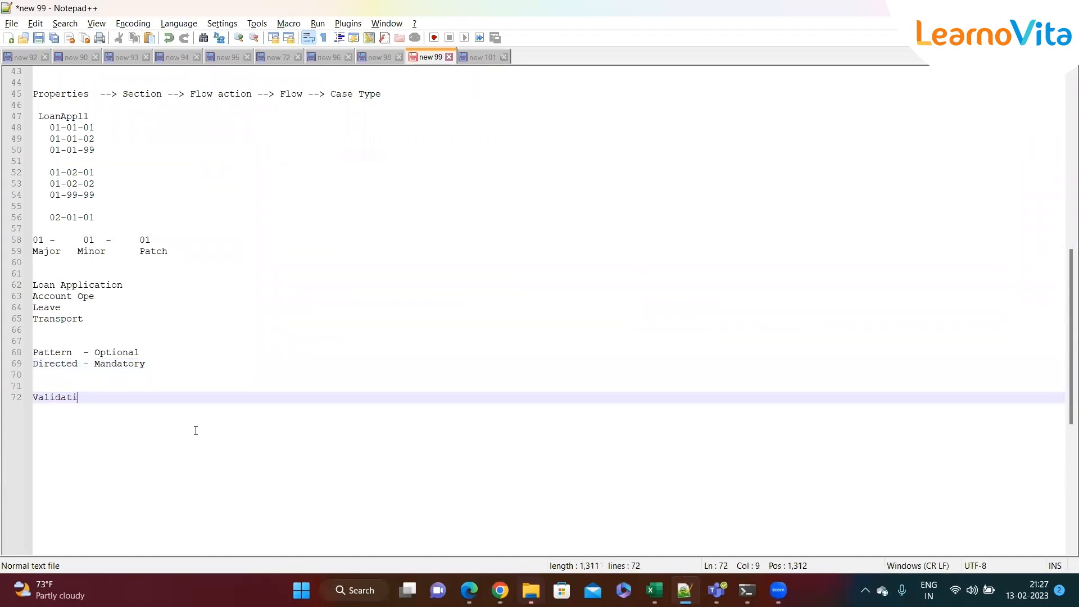
{"action": "type", "text": "ons"}
{"action": "key", "text": "Return"}
{"action": "type", "text": "- "}
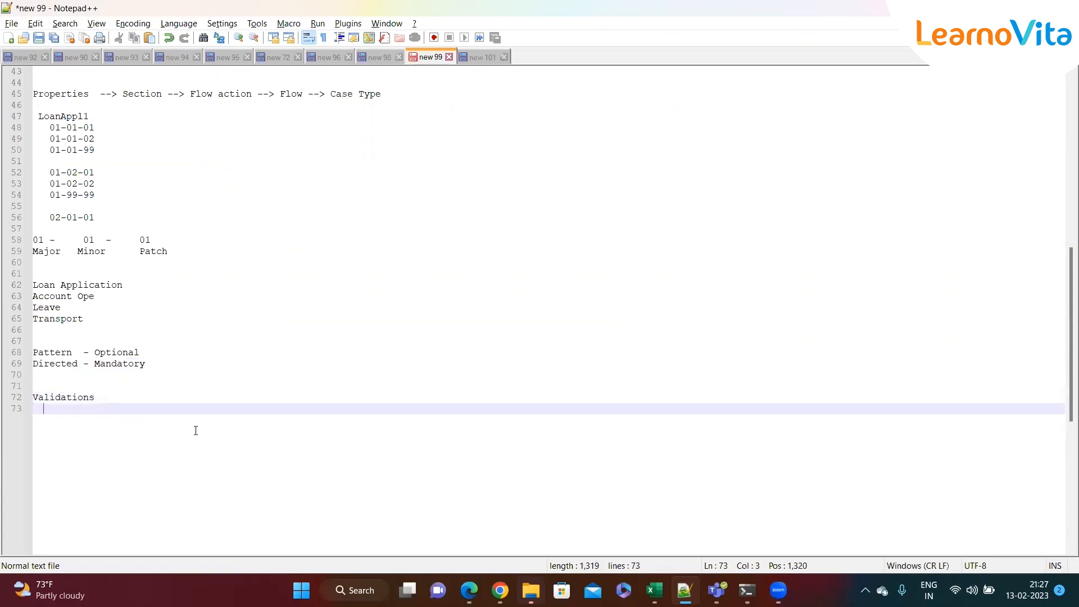
{"action": "type", "text": "Clien"}
{"action": "type", "text": "t side v"}
{"action": "type", "text": "dation"}
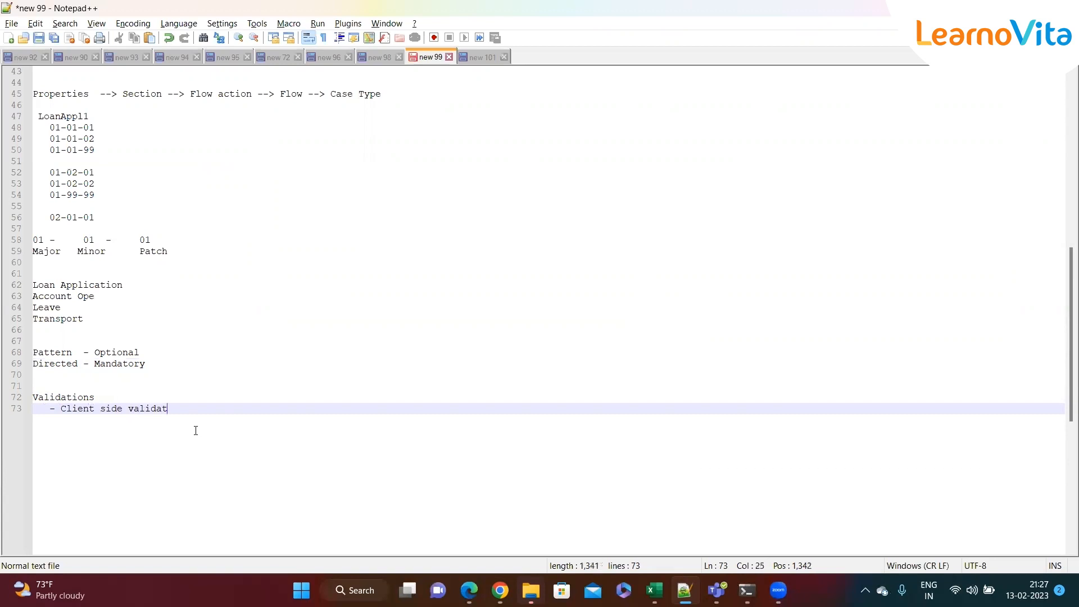
{"action": "key", "text": "Return"}
{"action": "key", "text": "Return"}
{"action": "type", "text": "- Server side V"}
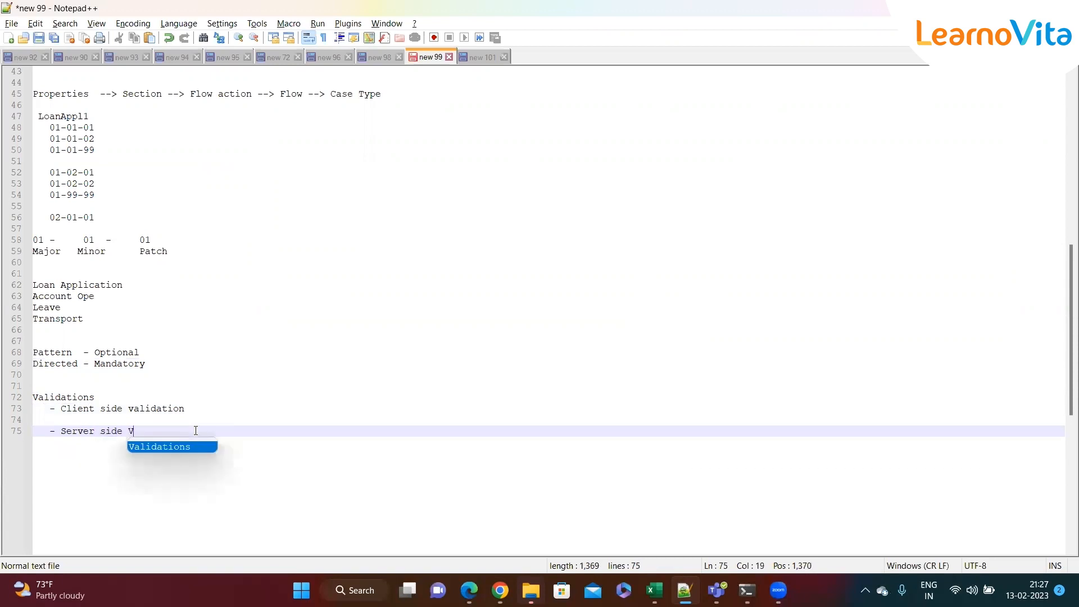
{"action": "type", "text": "alidation"}
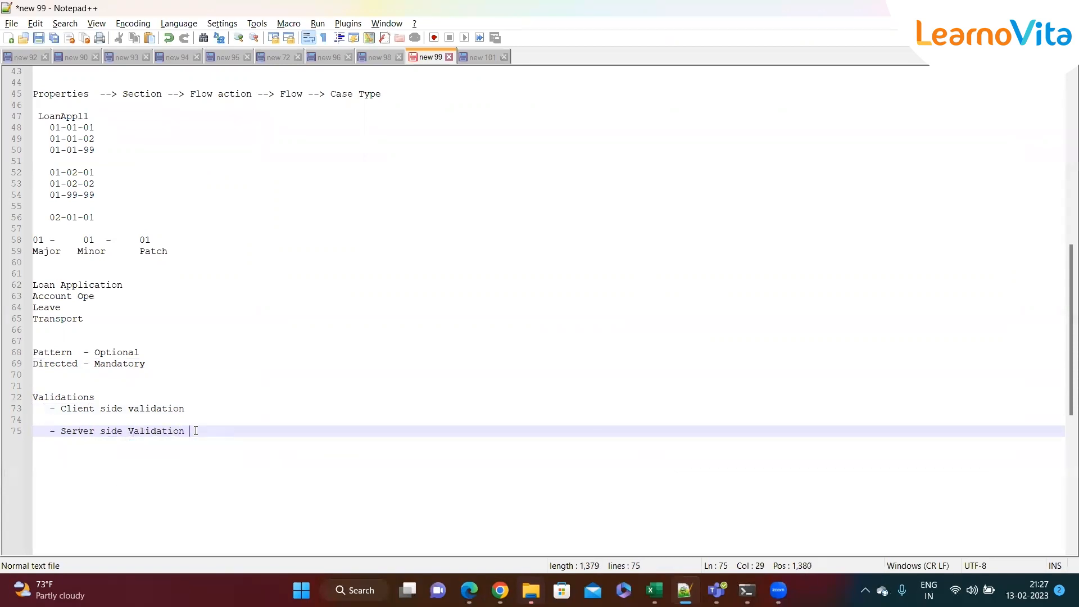
Insert a '- Required' line beneath Client side validation
{"action": "left_click", "coordinate": [198, 411]}
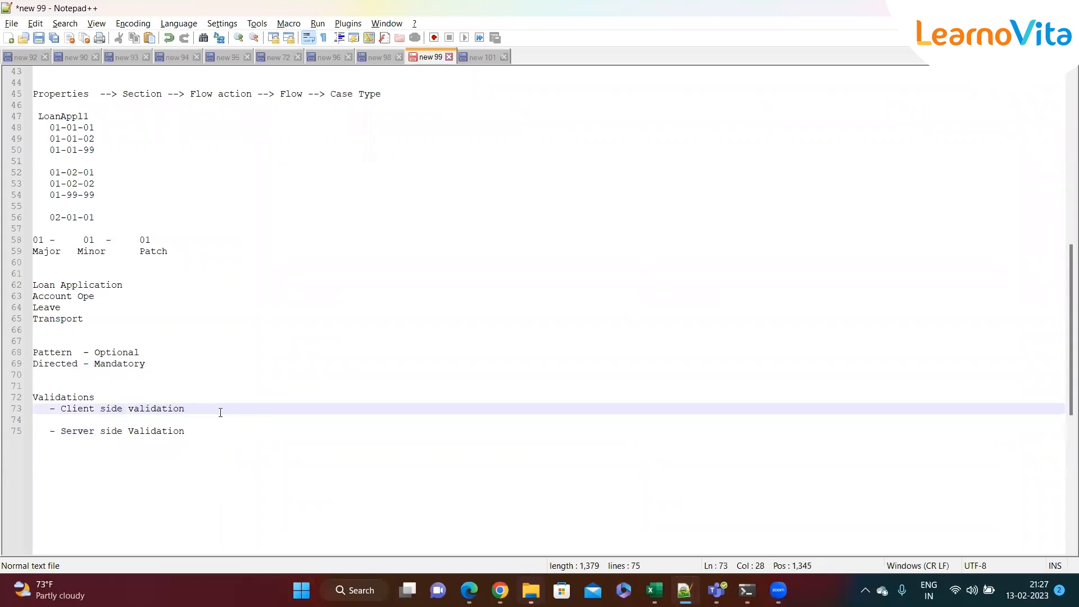
{"action": "key", "text": "Return"}
{"action": "type", "text": "- Required"}
Close case L-17003, discard its unsaved changes, and create a new Loan Process case
{"action": "key", "text": "alt+Tab"}
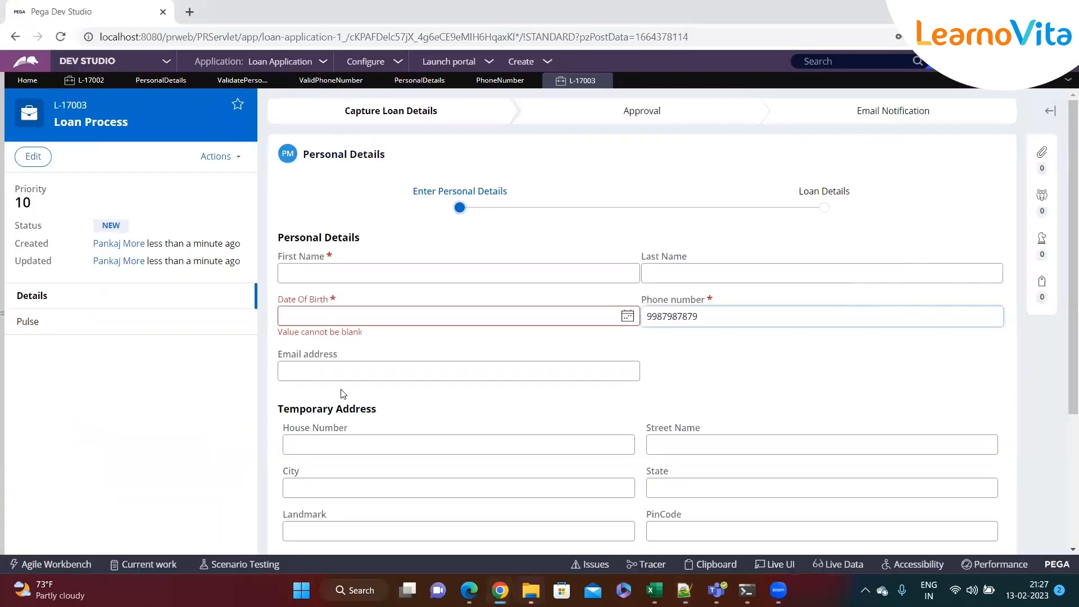
{"action": "scroll", "coordinate": [493, 311], "scroll_direction": "down", "scroll_amount": 3}
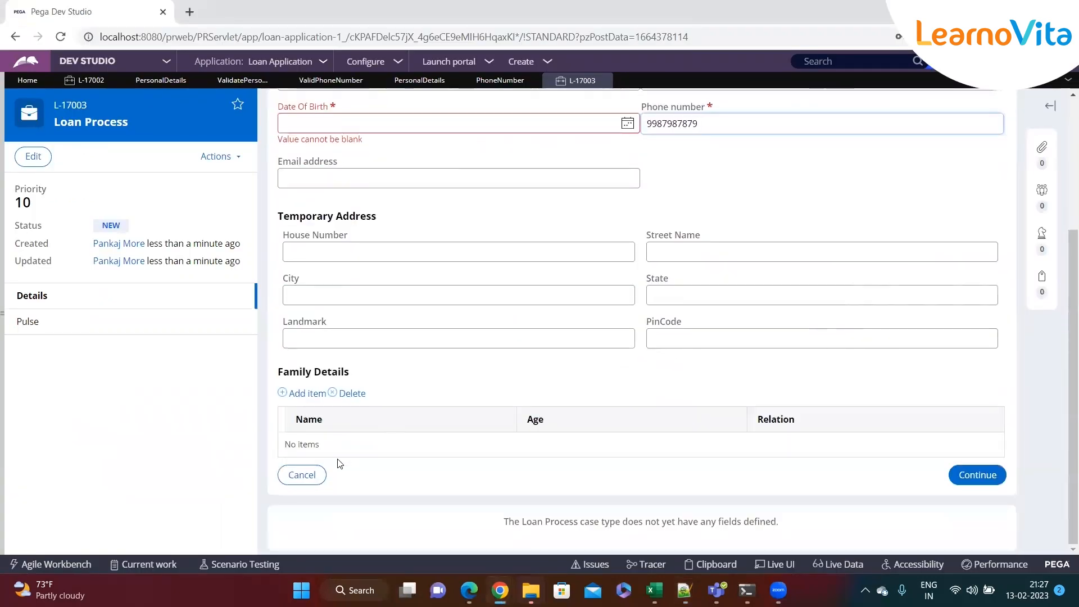
{"action": "scroll", "coordinate": [393, 332], "scroll_direction": "up", "scroll_amount": 3}
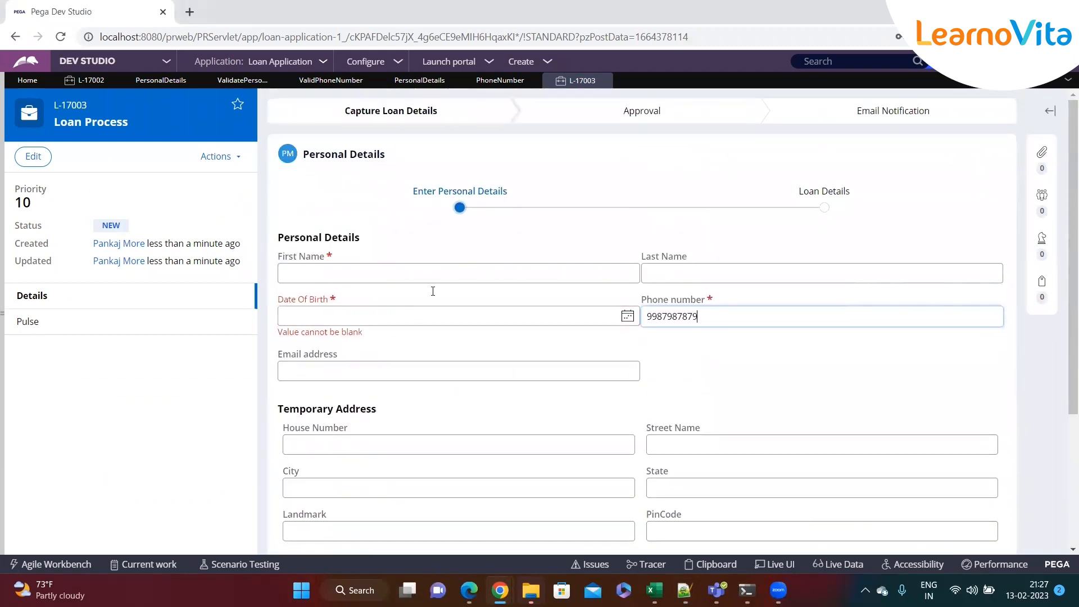
{"action": "left_click", "coordinate": [604, 81]}
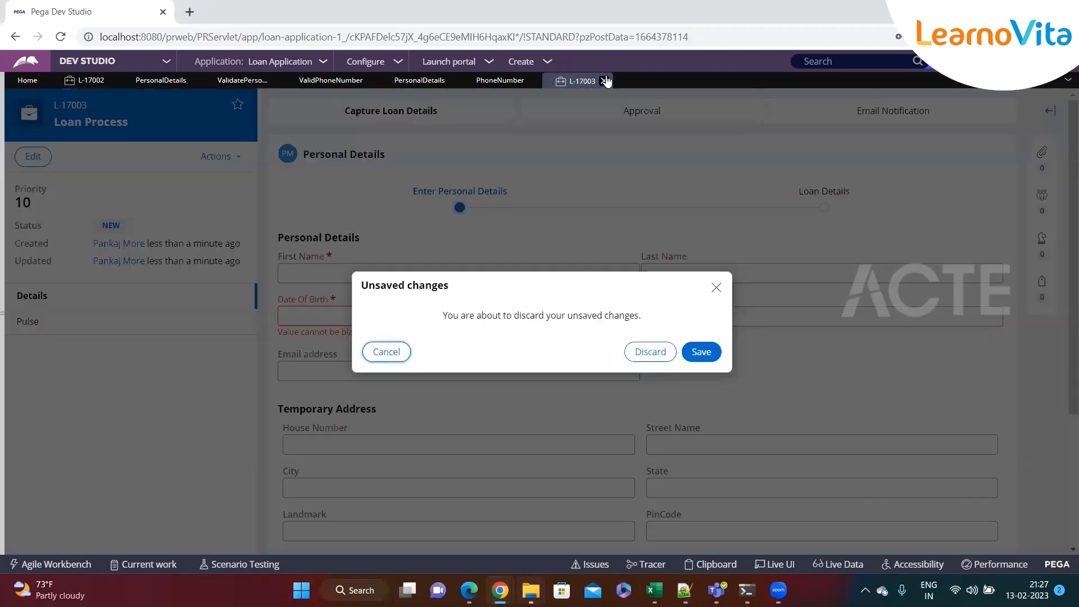
{"action": "left_click", "coordinate": [642, 350]}
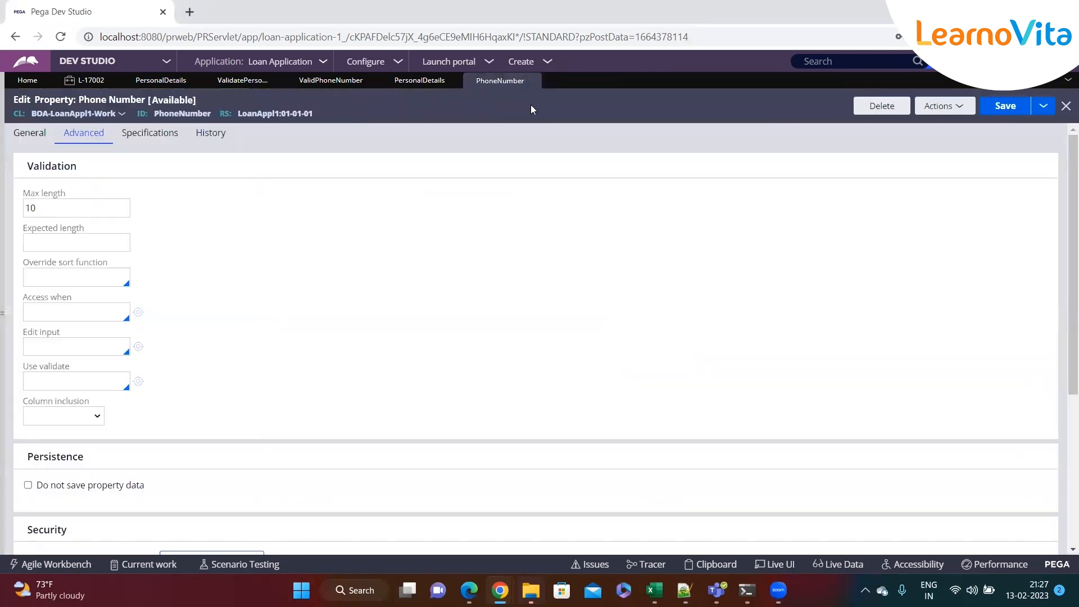
{"action": "left_click", "coordinate": [555, 61]}
{"action": "left_click", "coordinate": [702, 90]}
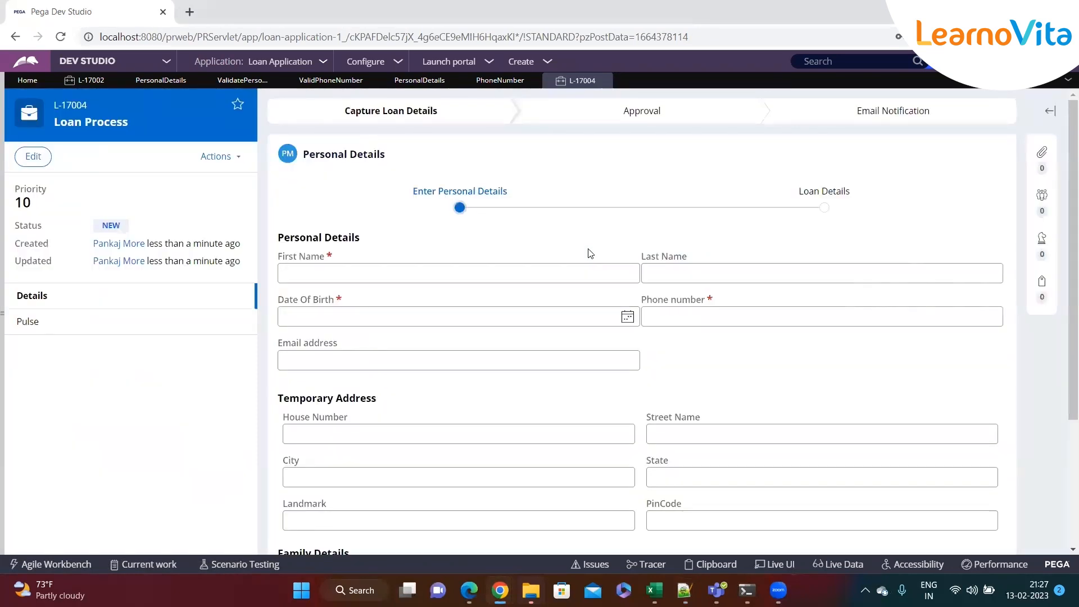
Leave First Name empty so it shows 'Value cannot be blank', and highlight that error
{"action": "left_click", "coordinate": [388, 277]}
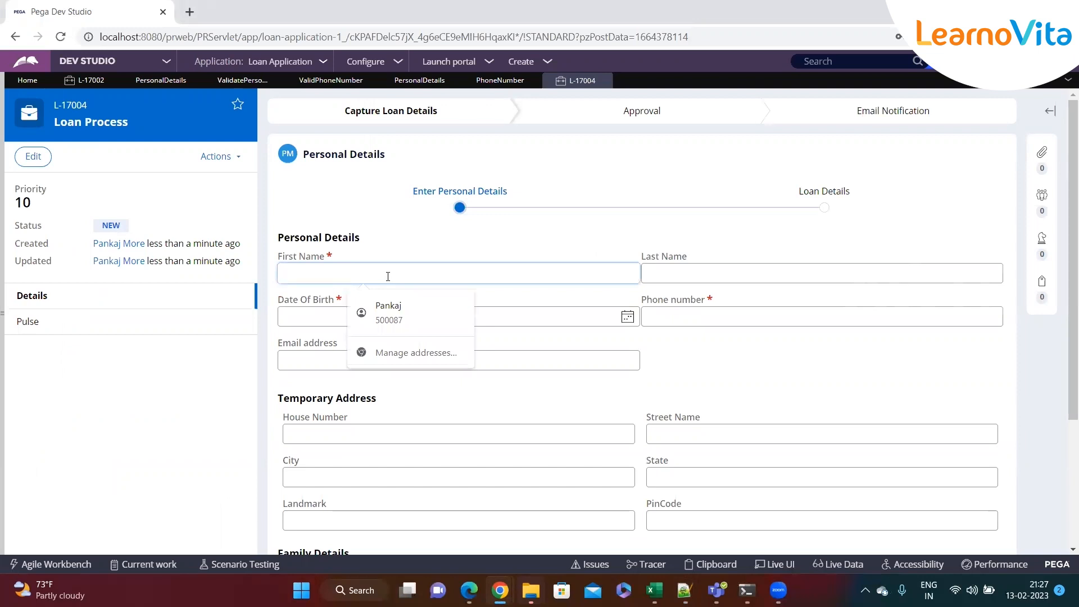
{"action": "left_click", "coordinate": [680, 354]}
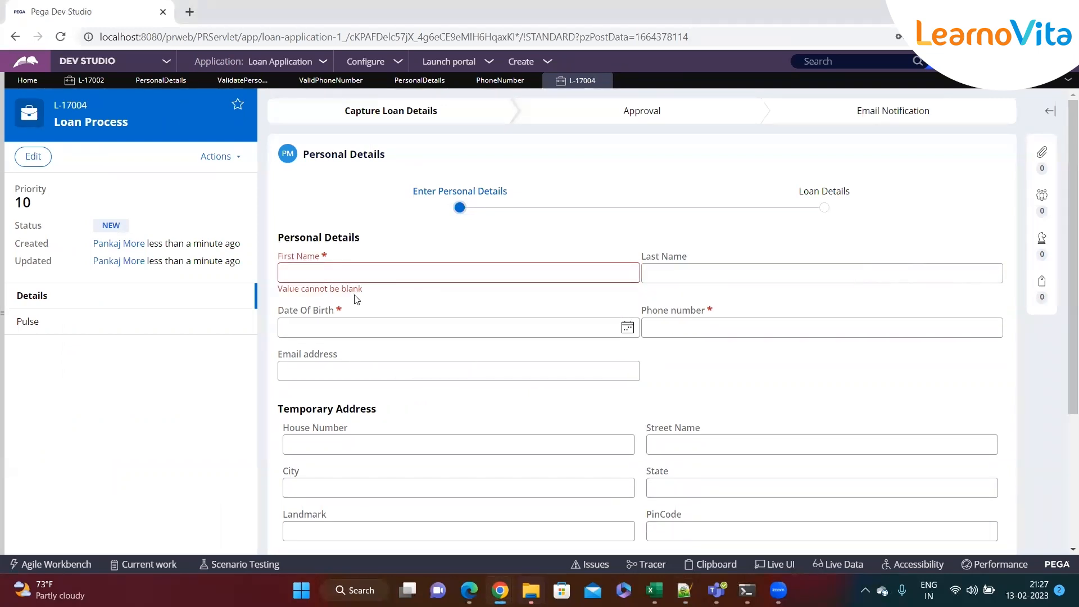
{"action": "left_click", "coordinate": [325, 280]}
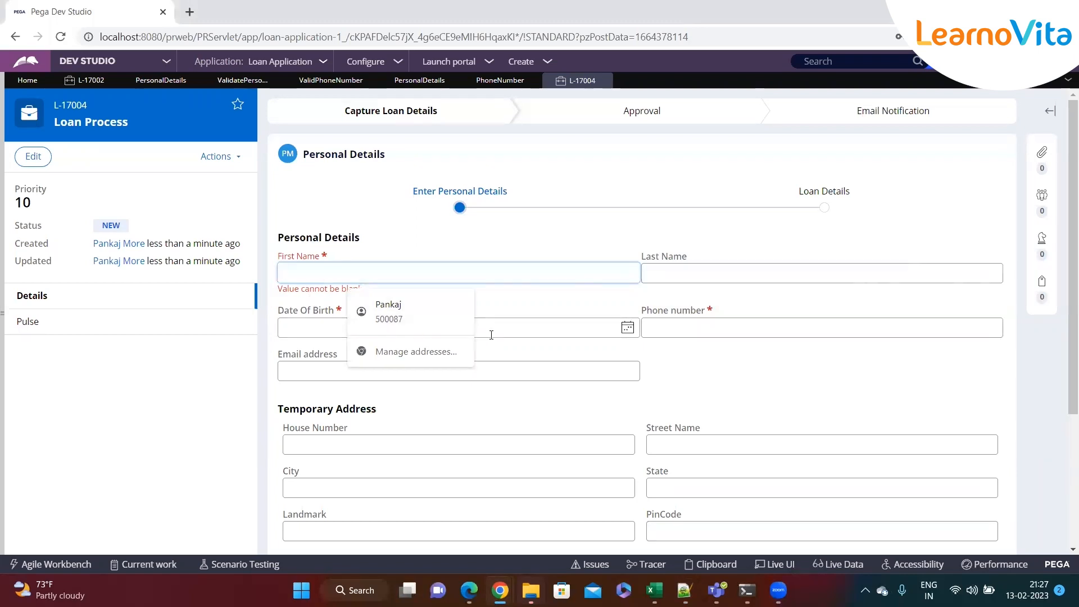
{"action": "left_click", "coordinate": [666, 354]}
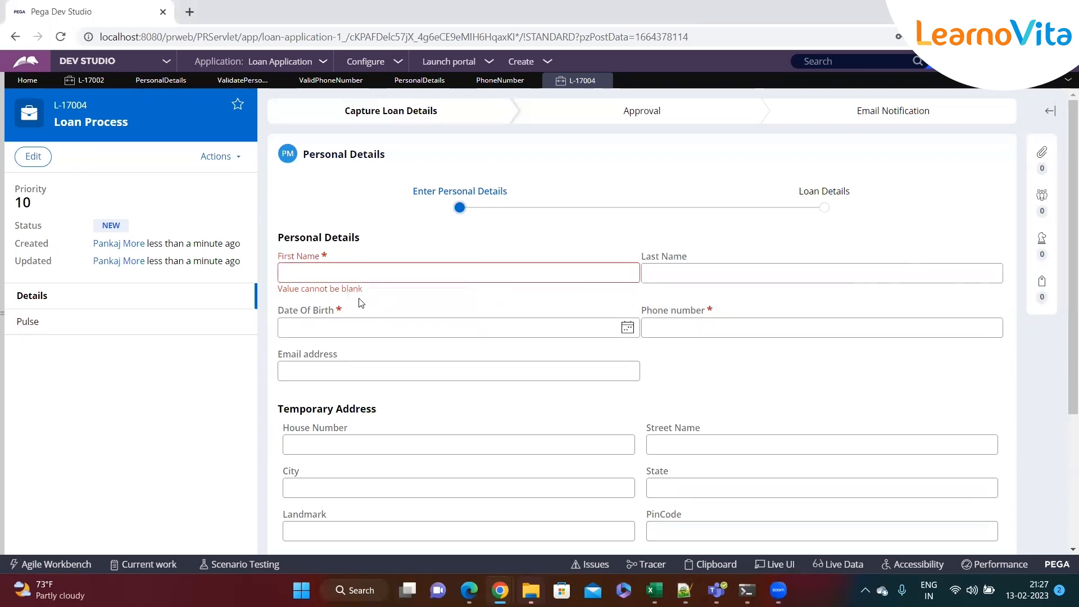
{"action": "left_click_drag", "start_coordinate": [372, 296], "coordinate": [271, 303]}
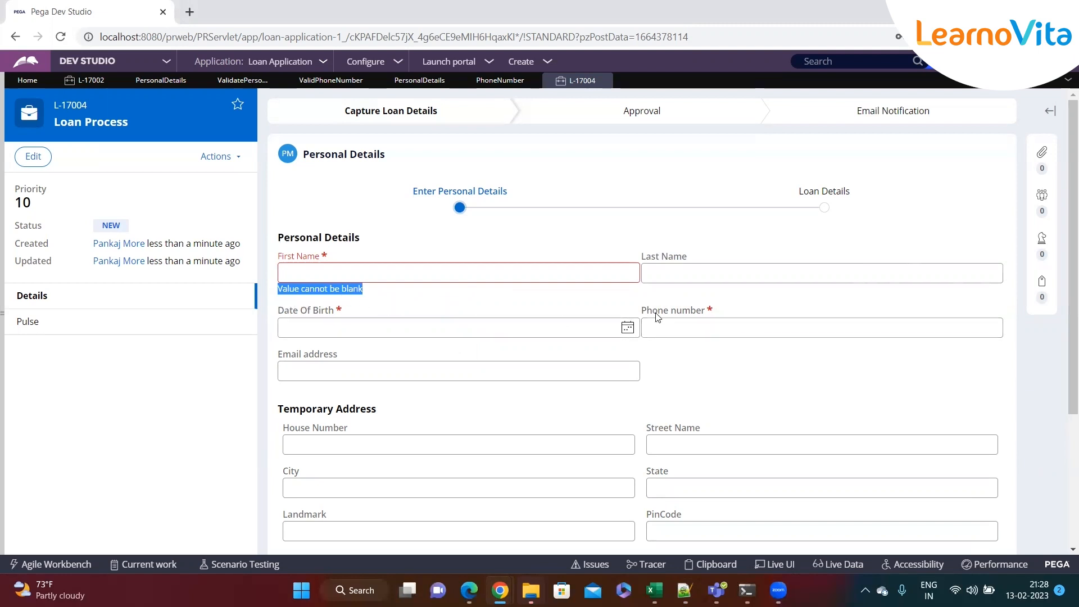
Leave Phone number empty so it shows 'Value cannot be blank', and highlight that error
{"action": "left_click", "coordinate": [685, 327]}
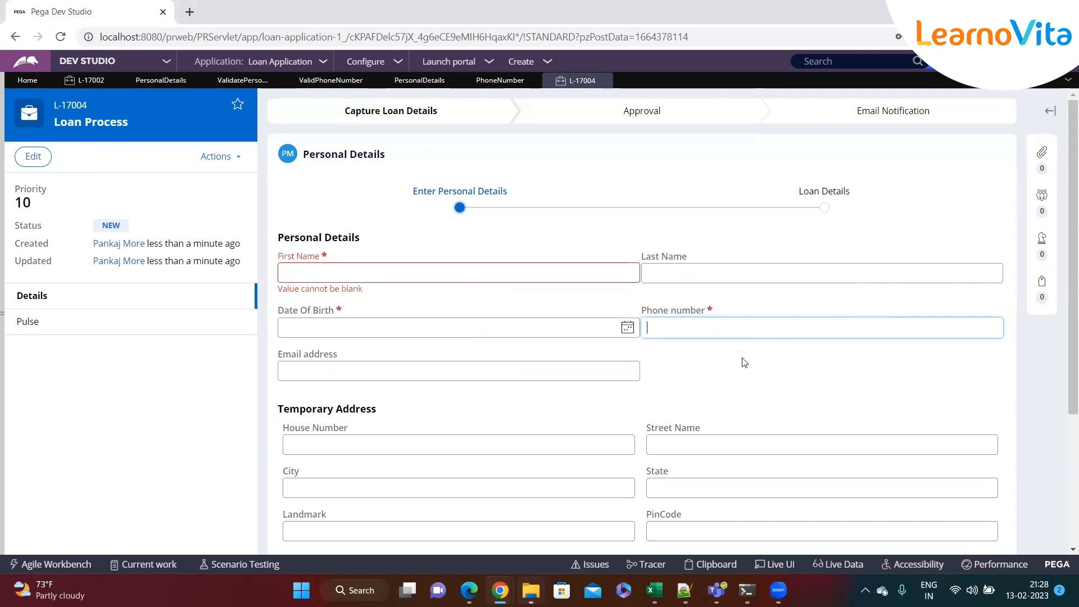
{"action": "left_click", "coordinate": [709, 369]}
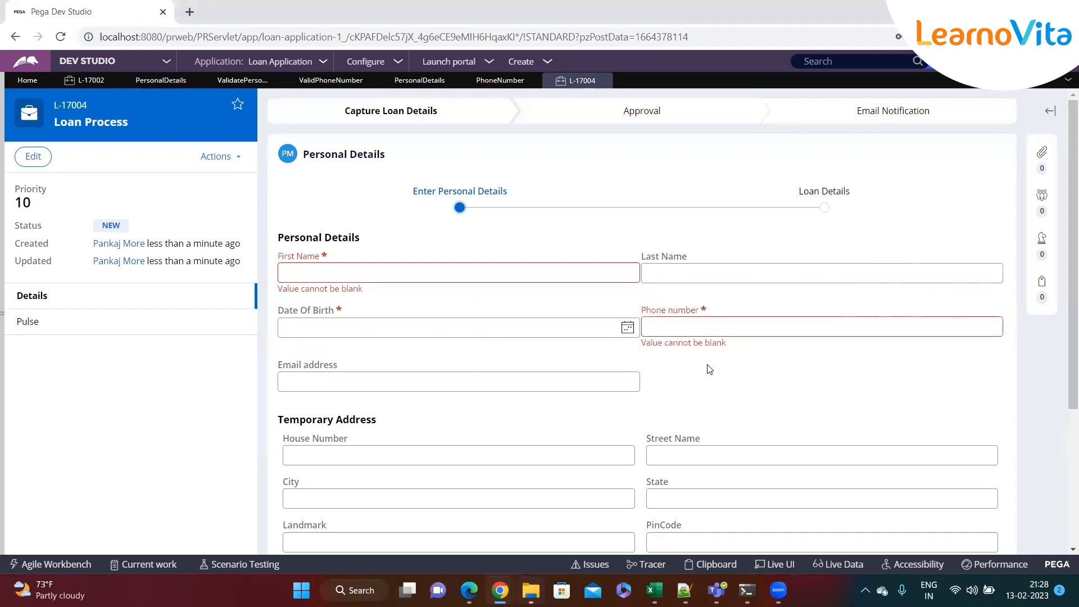
{"action": "left_click_drag", "start_coordinate": [641, 343], "coordinate": [748, 351]}
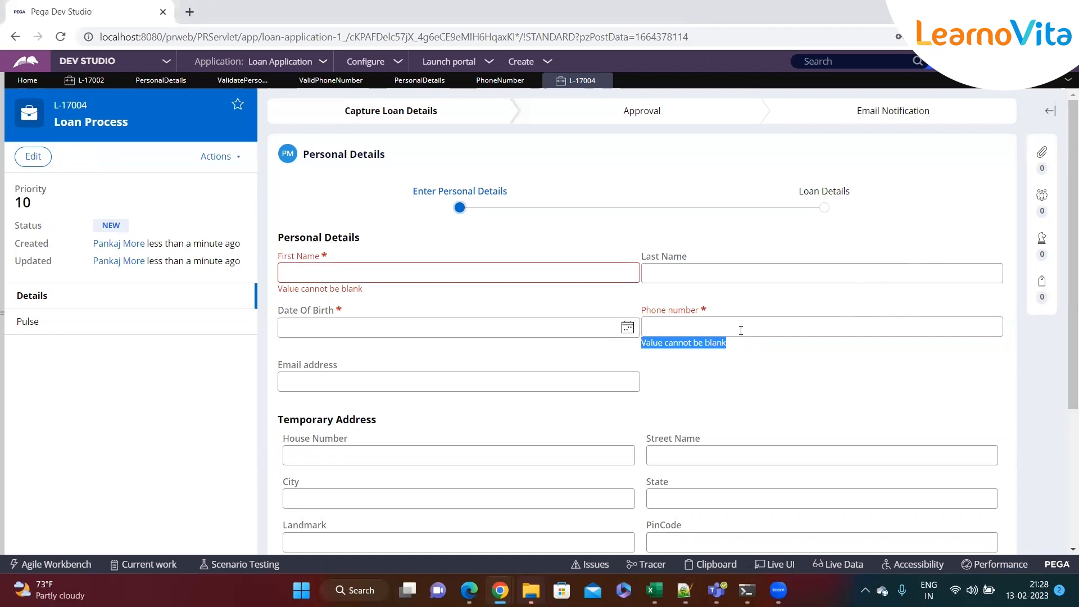
{"action": "left_click_drag", "start_coordinate": [745, 360], "coordinate": [540, 350]}
{"action": "left_click", "coordinate": [538, 350]}
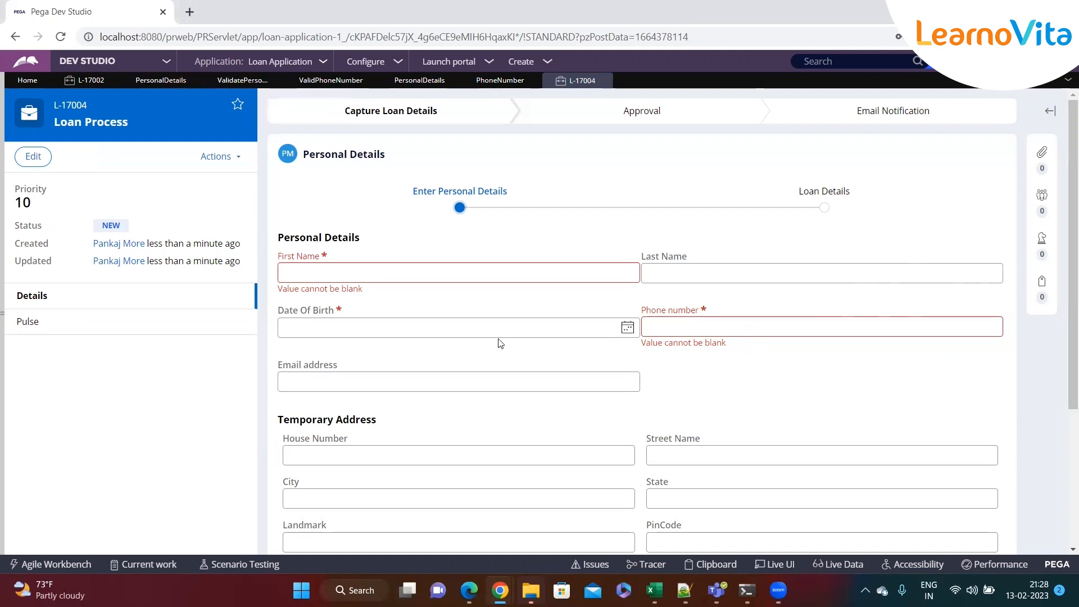
Pick 22 February 2024 as Date Of Birth and try adding a family member item
{"action": "left_click", "coordinate": [627, 328]}
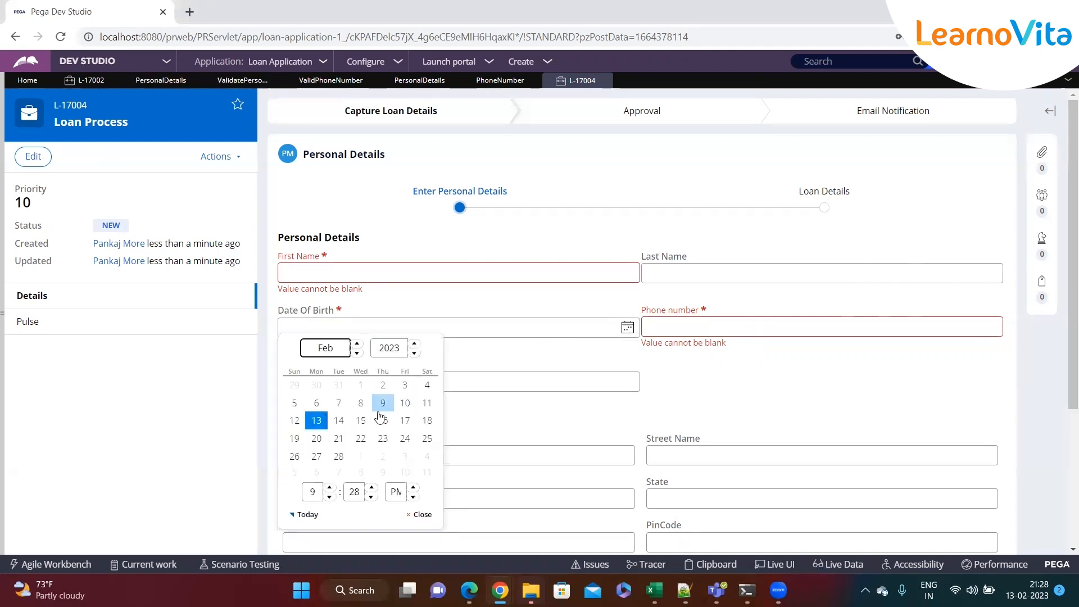
{"action": "left_click", "coordinate": [414, 344]}
{"action": "left_click", "coordinate": [382, 438]}
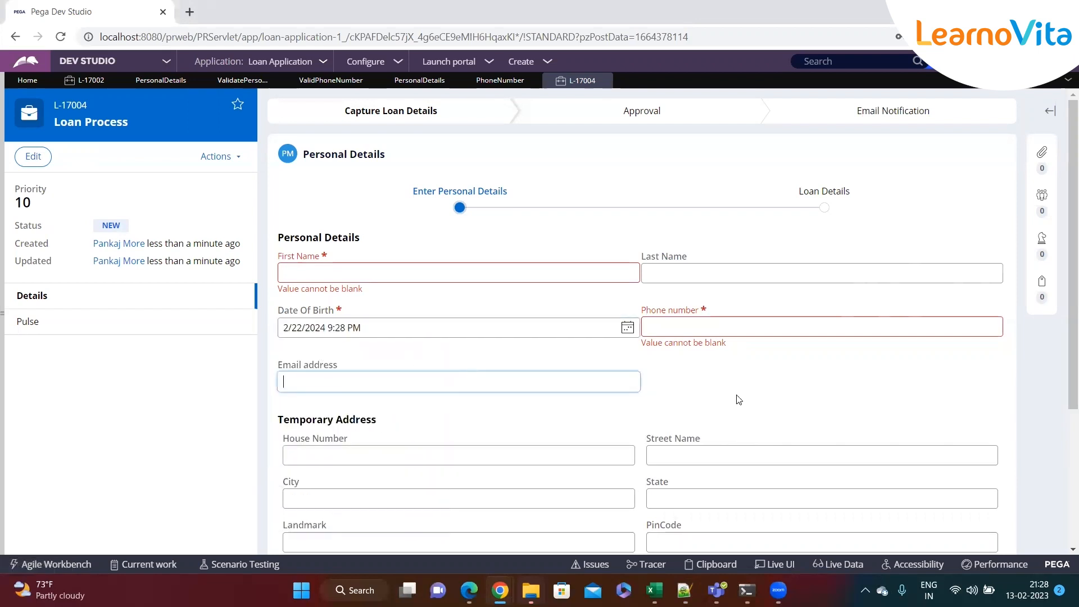
{"action": "scroll", "coordinate": [590, 416], "scroll_direction": "down", "scroll_amount": 4}
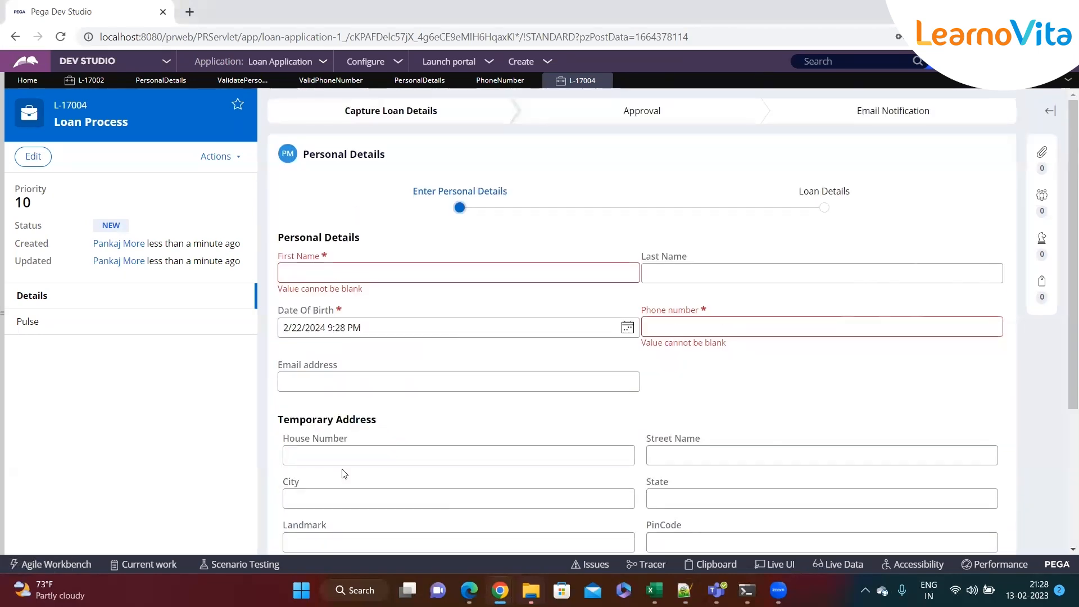
{"action": "left_click", "coordinate": [302, 395]}
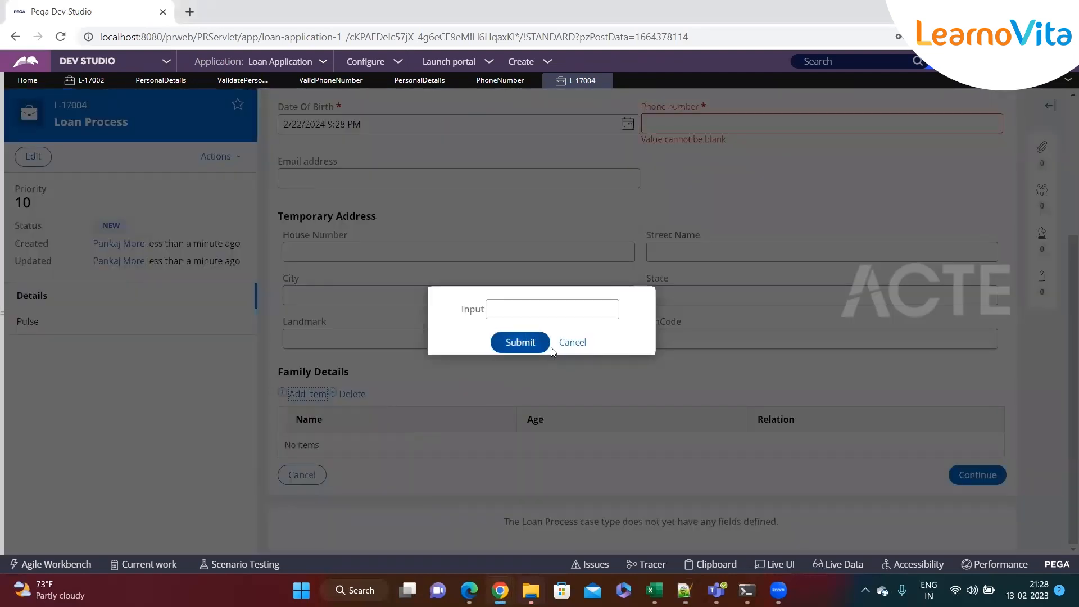
{"action": "left_click", "coordinate": [550, 348]}
{"action": "left_click", "coordinate": [357, 328]}
{"action": "left_click_drag", "start_coordinate": [357, 328], "coordinate": [279, 329]}
{"action": "left_click", "coordinate": [375, 358]}
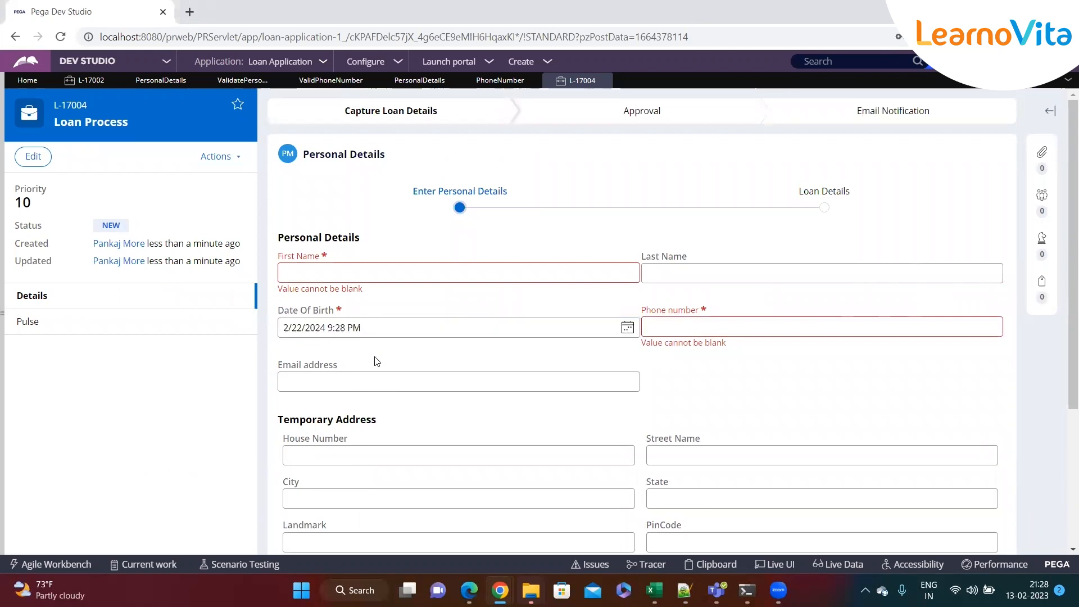
{"action": "left_click", "coordinate": [311, 388]}
{"action": "type", "text": "4543535354"}
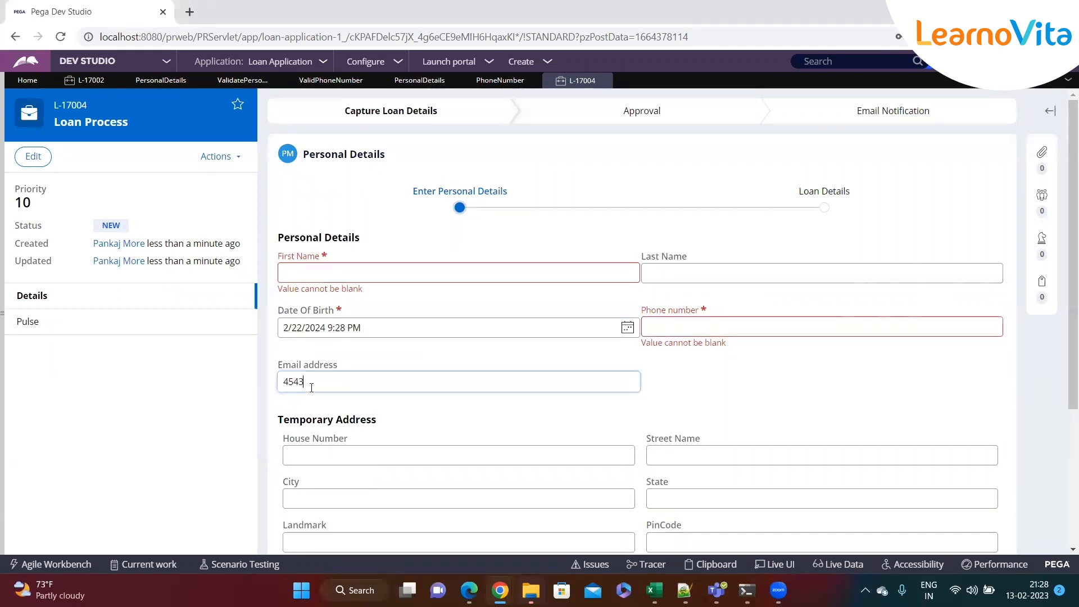
{"action": "left_click", "coordinate": [651, 400]}
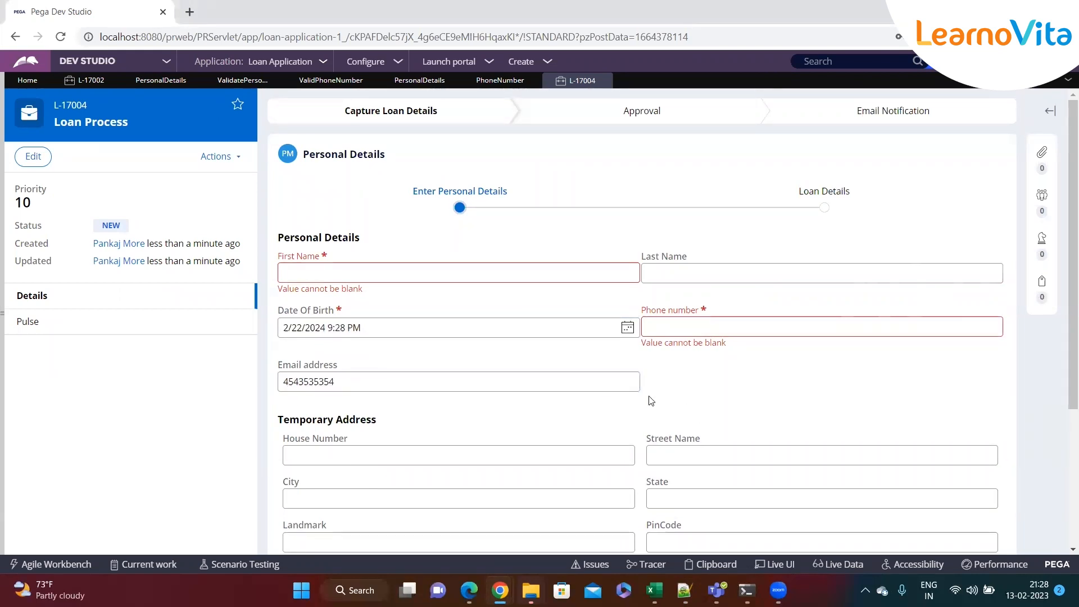
{"action": "left_click", "coordinate": [718, 328]}
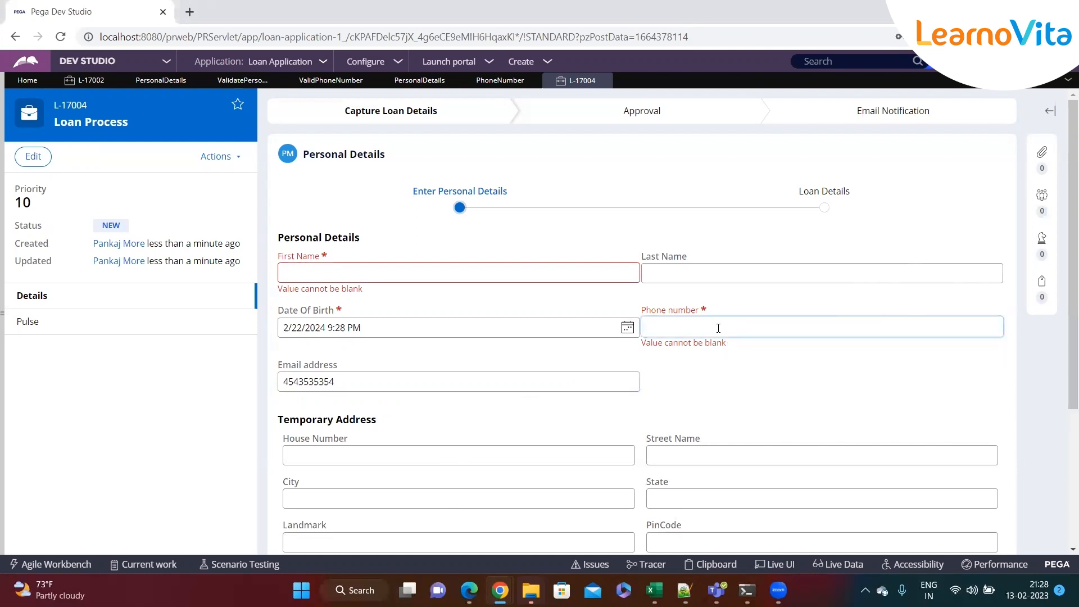
{"action": "type", "text": "jhjhkhkjhk"}
{"action": "left_click", "coordinate": [702, 376]}
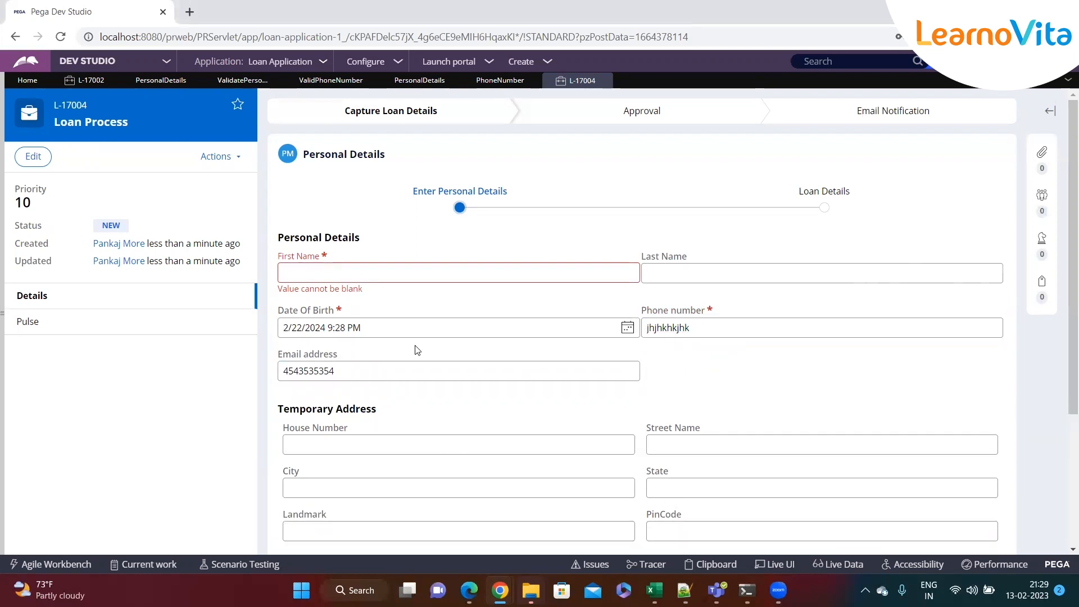
{"action": "left_click", "coordinate": [727, 328]}
{"action": "left_click", "coordinate": [704, 378]}
{"action": "left_click", "coordinate": [746, 326]}
{"action": "left_click", "coordinate": [677, 374]}
Step through the temporary address fields, dismissing autofill, and recheck Date Of Birth and Email address
{"action": "left_click", "coordinate": [441, 441]}
{"action": "key", "text": "Tab"}
{"action": "left_click", "coordinate": [475, 482]}
{"action": "left_click", "coordinate": [713, 390]}
{"action": "double_click", "coordinate": [380, 325]}
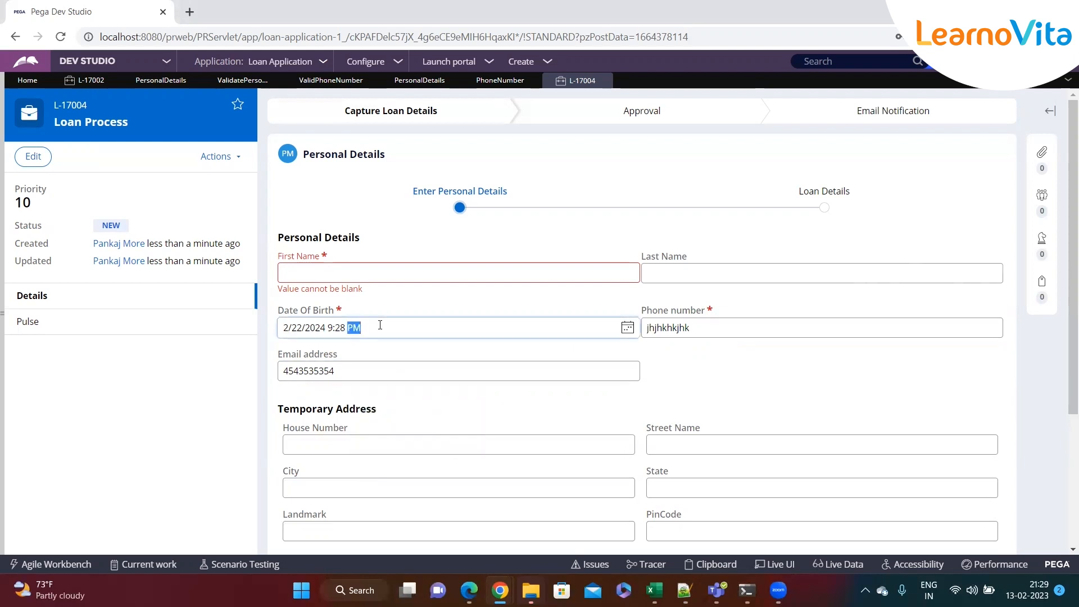
{"action": "left_click", "coordinate": [409, 366]}
{"action": "scroll", "coordinate": [809, 379], "scroll_direction": "down", "scroll_amount": 4}
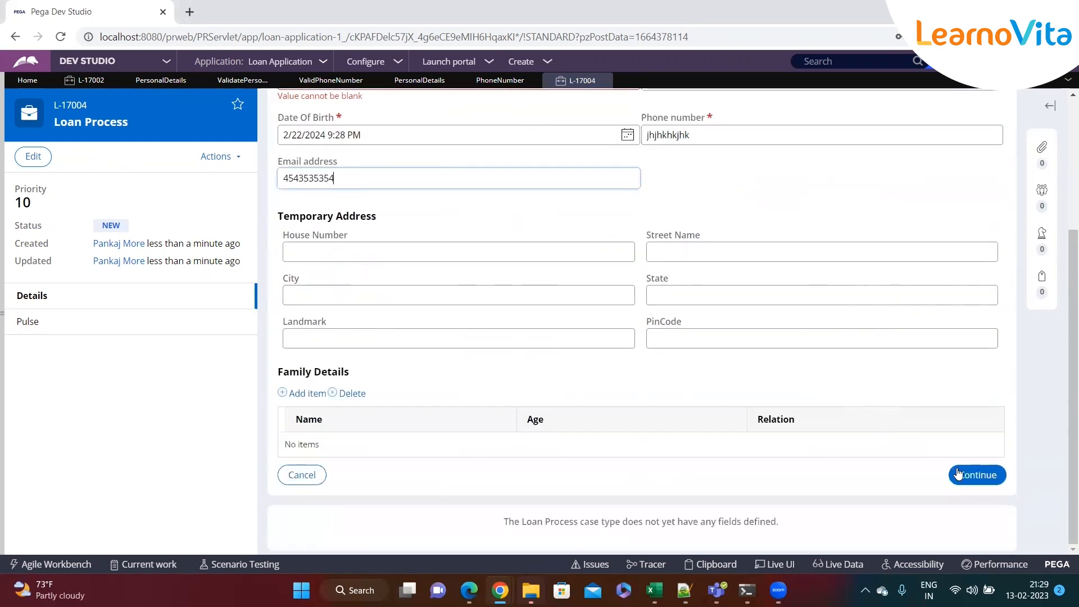
{"action": "scroll", "coordinate": [583, 282], "scroll_direction": "up", "scroll_amount": 5}
{"action": "scroll", "coordinate": [629, 301], "scroll_direction": "down", "scroll_amount": 5}
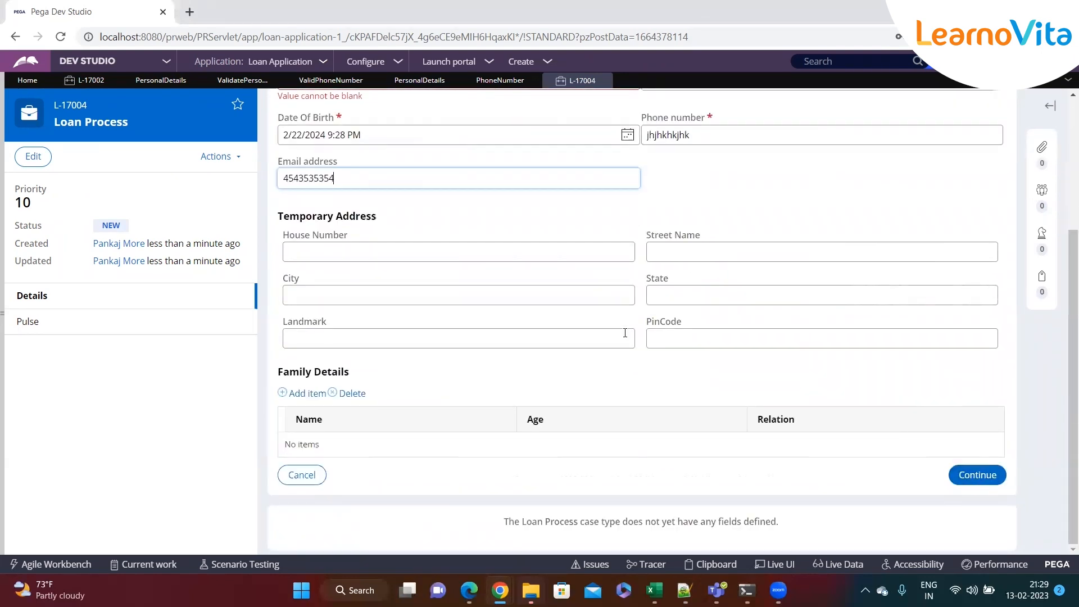
{"action": "scroll", "coordinate": [624, 344], "scroll_direction": "up", "scroll_amount": 2}
{"action": "scroll", "coordinate": [624, 344], "scroll_direction": "up", "scroll_amount": 2}
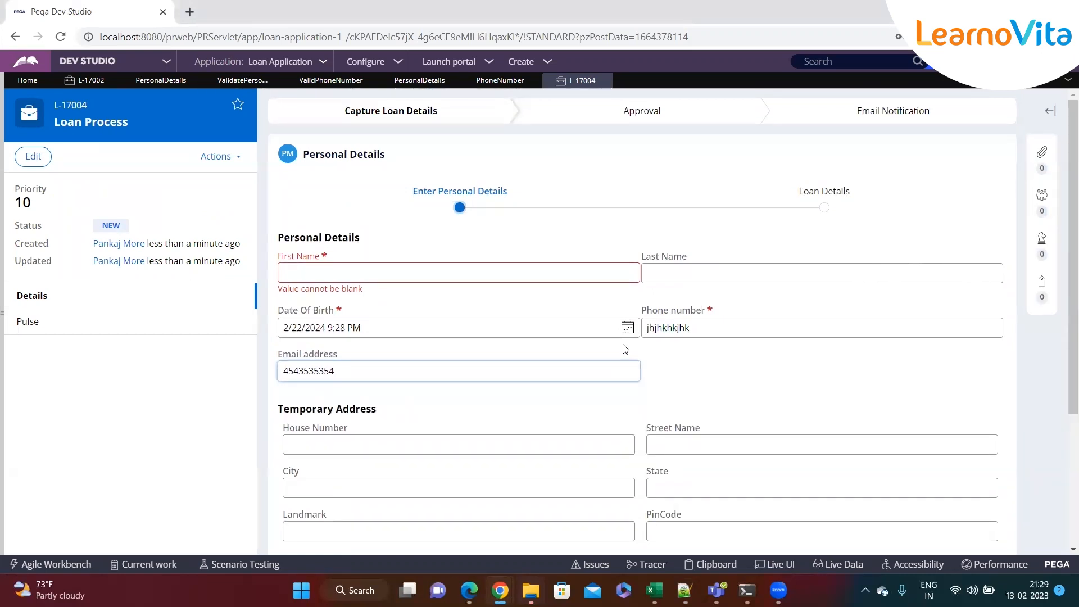
{"action": "scroll", "coordinate": [625, 347], "scroll_direction": "down", "scroll_amount": 4}
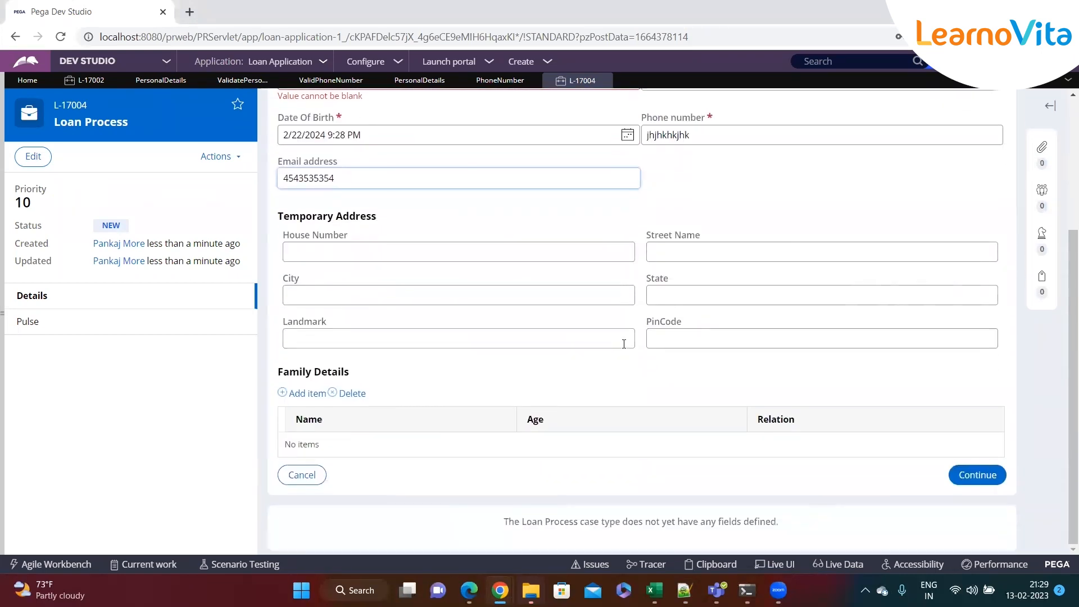
{"action": "scroll", "coordinate": [624, 344], "scroll_direction": "up", "scroll_amount": 4}
{"action": "scroll", "coordinate": [664, 334], "scroll_direction": "down", "scroll_amount": 4}
Submit the personal details form with First Name blank and dismiss the flagged-fields alert
{"action": "left_click", "coordinate": [978, 474]}
{"action": "scroll", "coordinate": [783, 417], "scroll_direction": "down", "scroll_amount": 2}
{"action": "scroll", "coordinate": [783, 416], "scroll_direction": "up", "scroll_amount": 4}
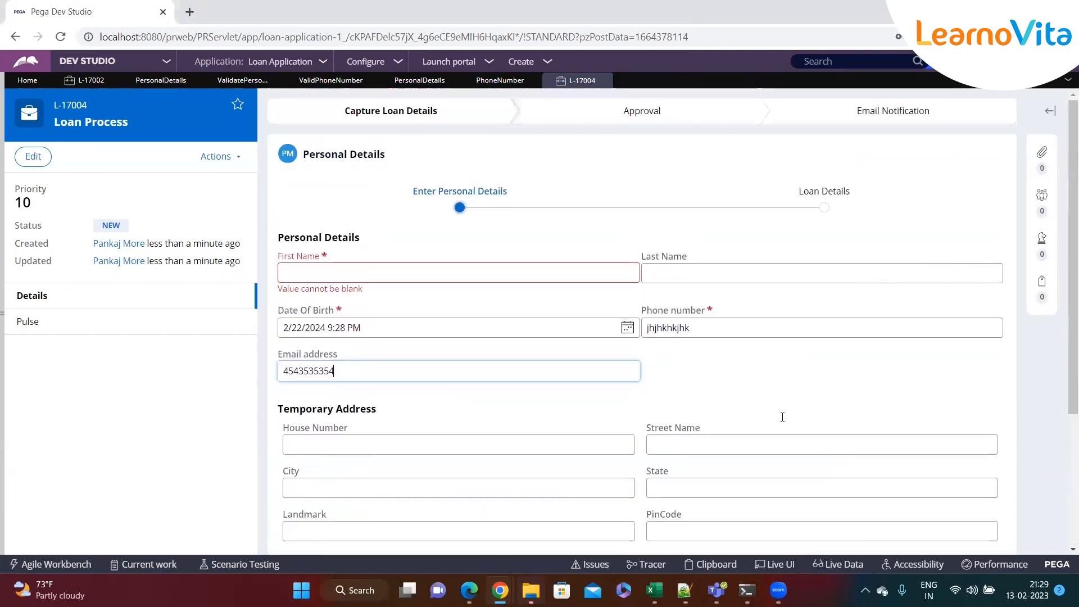
{"action": "scroll", "coordinate": [782, 411], "scroll_direction": "down", "scroll_amount": 3}
{"action": "scroll", "coordinate": [781, 411], "scroll_direction": "down", "scroll_amount": 1}
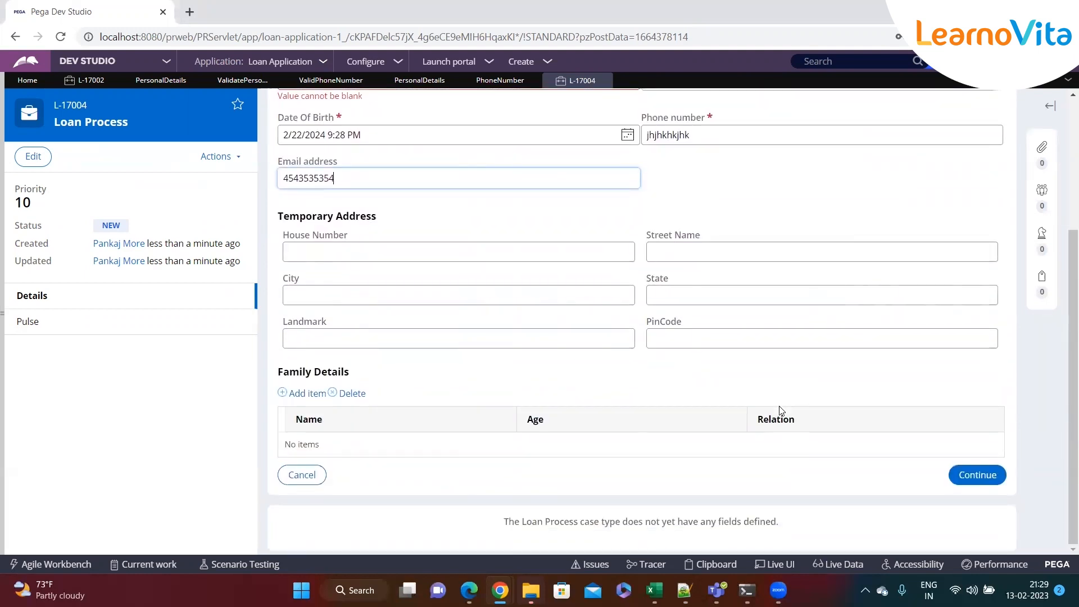
{"action": "left_click", "coordinate": [979, 477]}
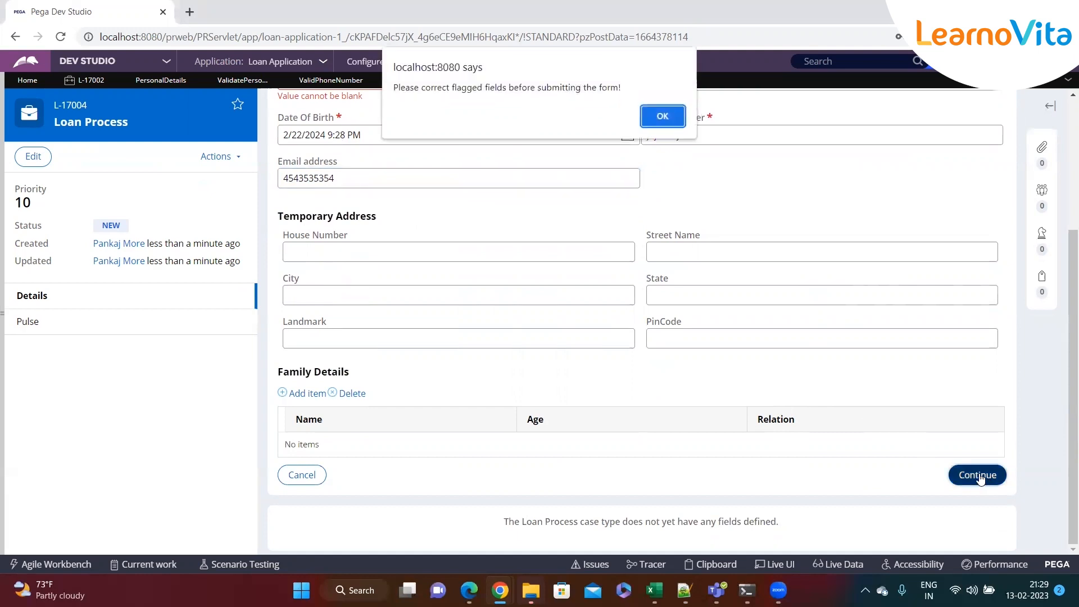
{"action": "left_click", "coordinate": [655, 115]}
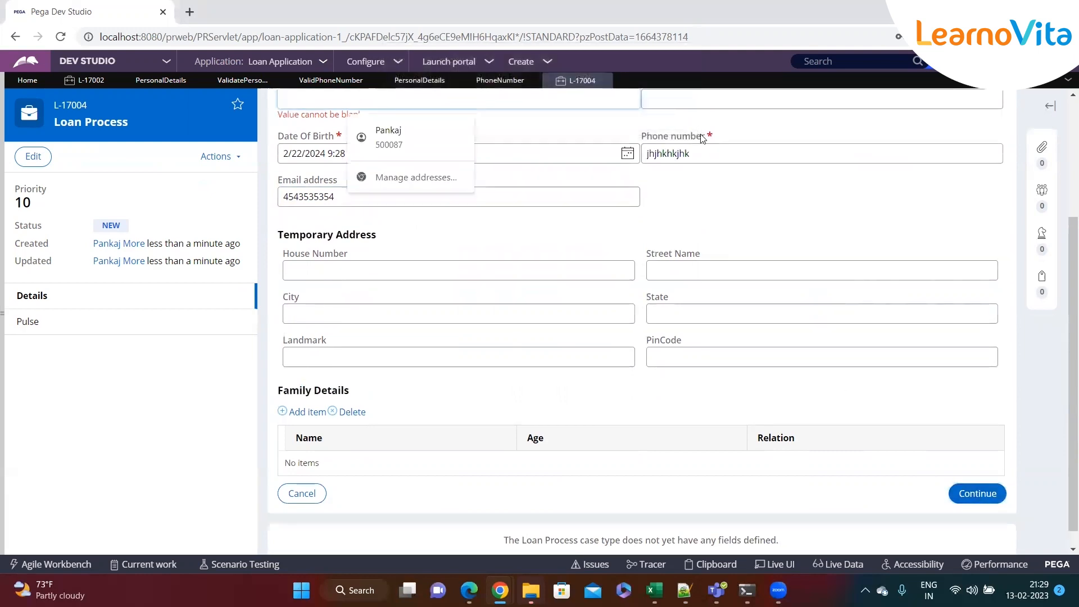
Enter 'xcgdfgf' as First Name and submit the form again
{"action": "scroll", "coordinate": [562, 191], "scroll_direction": "up", "scroll_amount": 1}
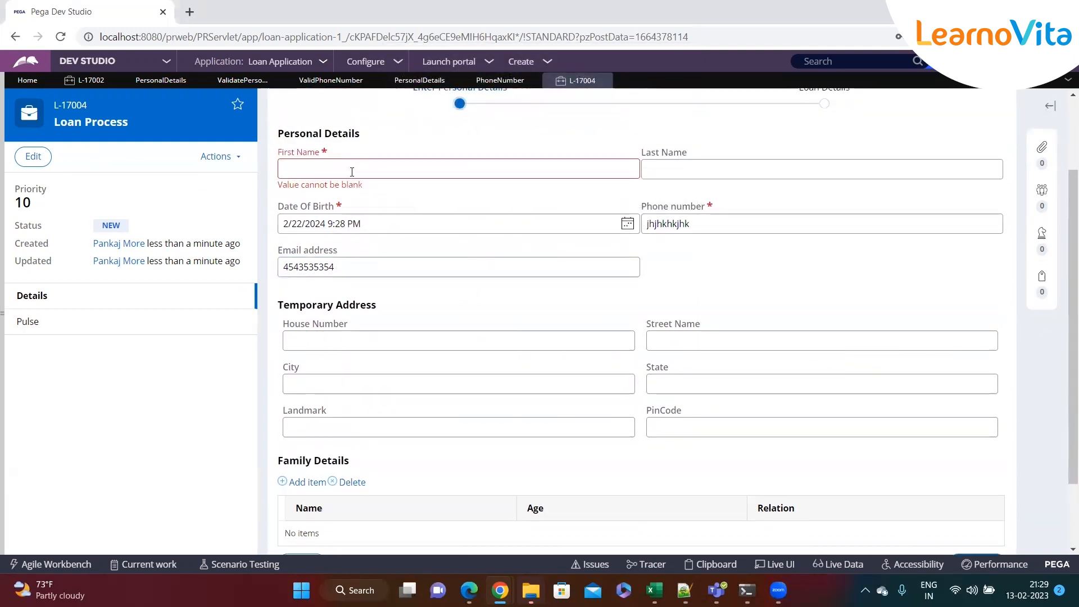
{"action": "type", "text": "xcgdfgf"}
{"action": "scroll", "coordinate": [747, 306], "scroll_direction": "down", "scroll_amount": 1}
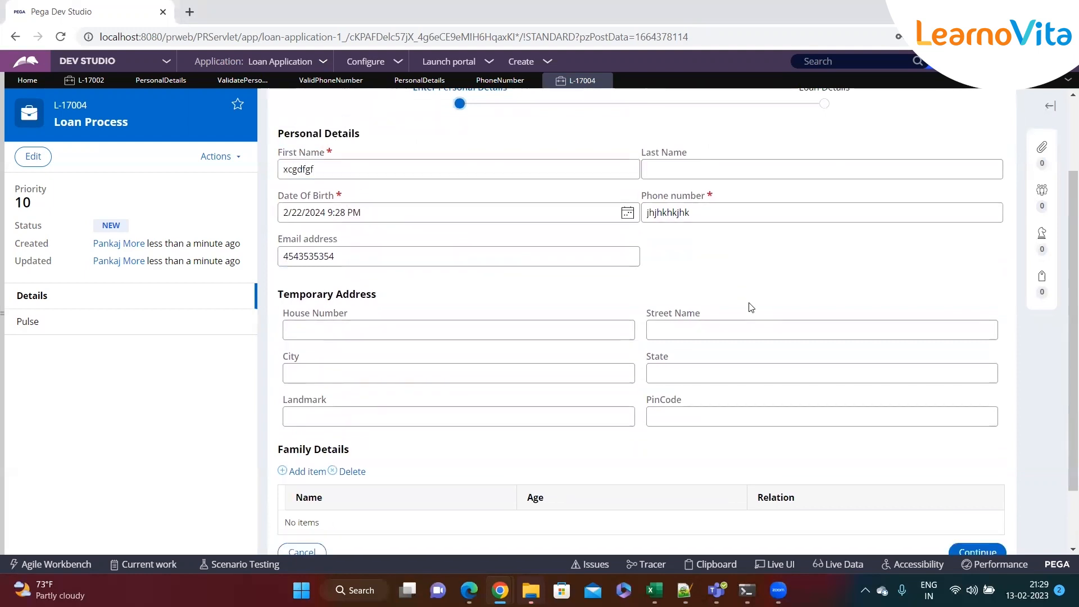
{"action": "left_click", "coordinate": [976, 483]}
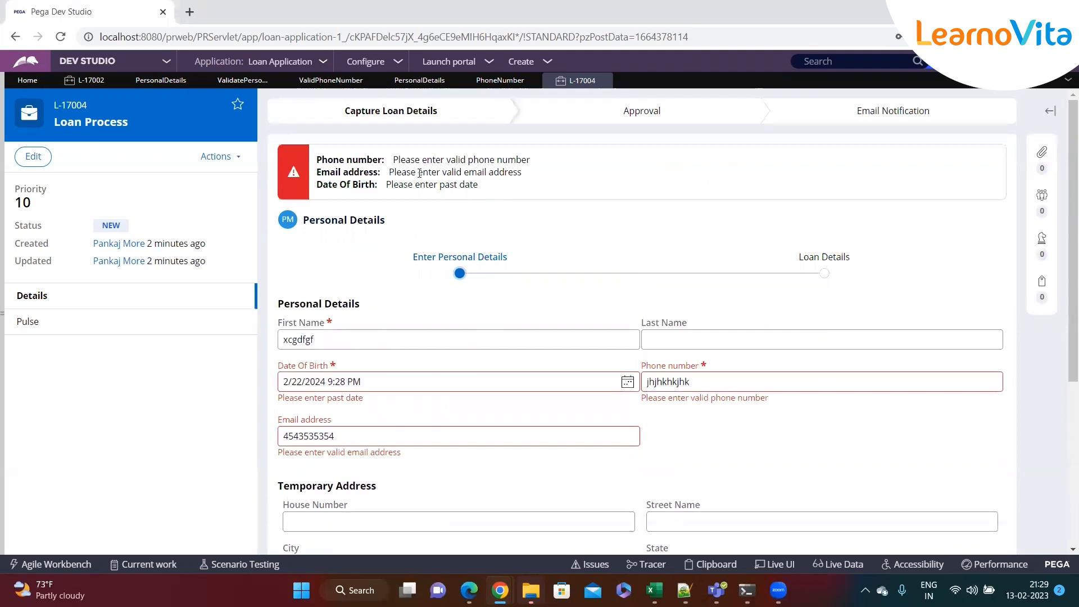
Highlight the phone number, email address and date of birth server errors in the red banner, then go to Notepad++
{"action": "left_click_drag", "start_coordinate": [395, 160], "coordinate": [499, 172]}
{"action": "left_click_drag", "start_coordinate": [400, 172], "coordinate": [550, 183]}
{"action": "left_click_drag", "start_coordinate": [406, 183], "coordinate": [568, 182]}
{"action": "left_click", "coordinate": [570, 184]}
{"action": "scroll", "coordinate": [573, 203], "scroll_direction": "down", "scroll_amount": 1}
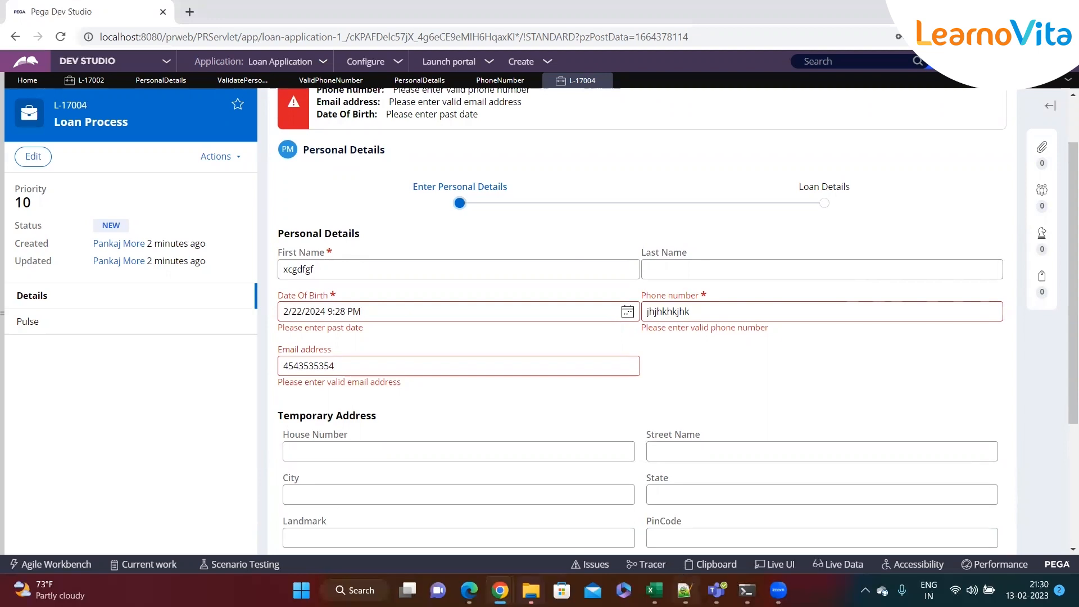
{"action": "left_click", "coordinate": [684, 591]}
Under Server side Validation, add '- Validate rule - Flow action's validation tab --> On submit of the flow action'
{"action": "left_click", "coordinate": [198, 446]}
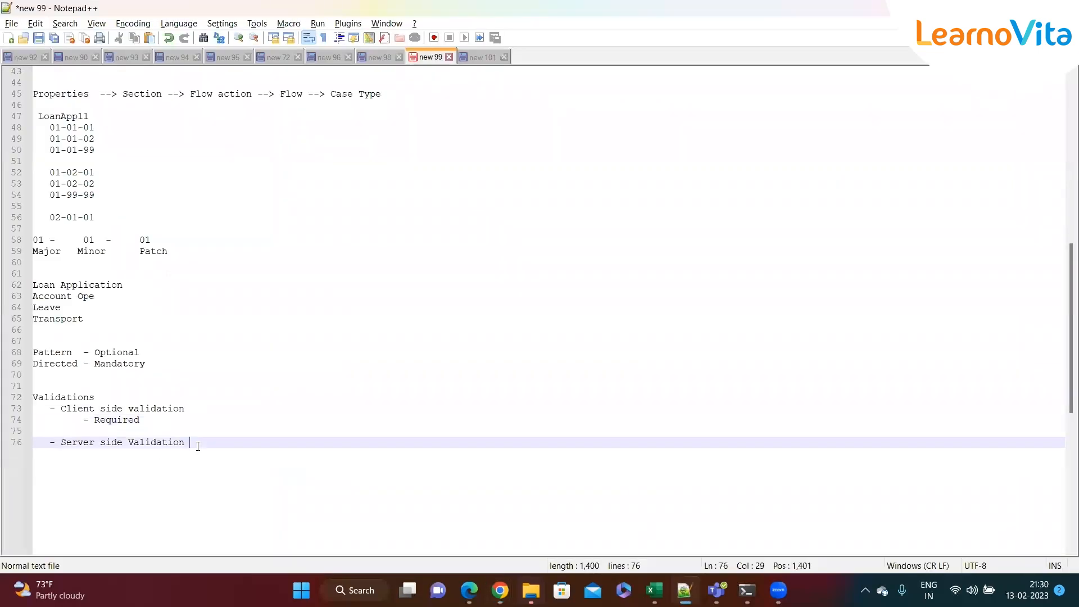
{"action": "key", "text": "Return"}
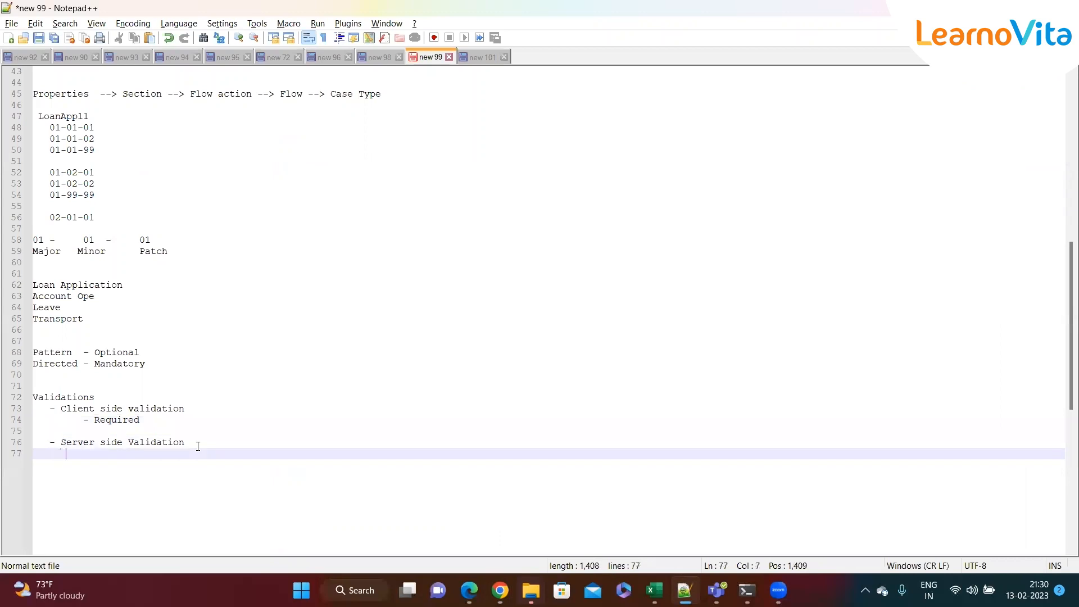
{"action": "type", "text": "- Validate rule - Flow ac"}
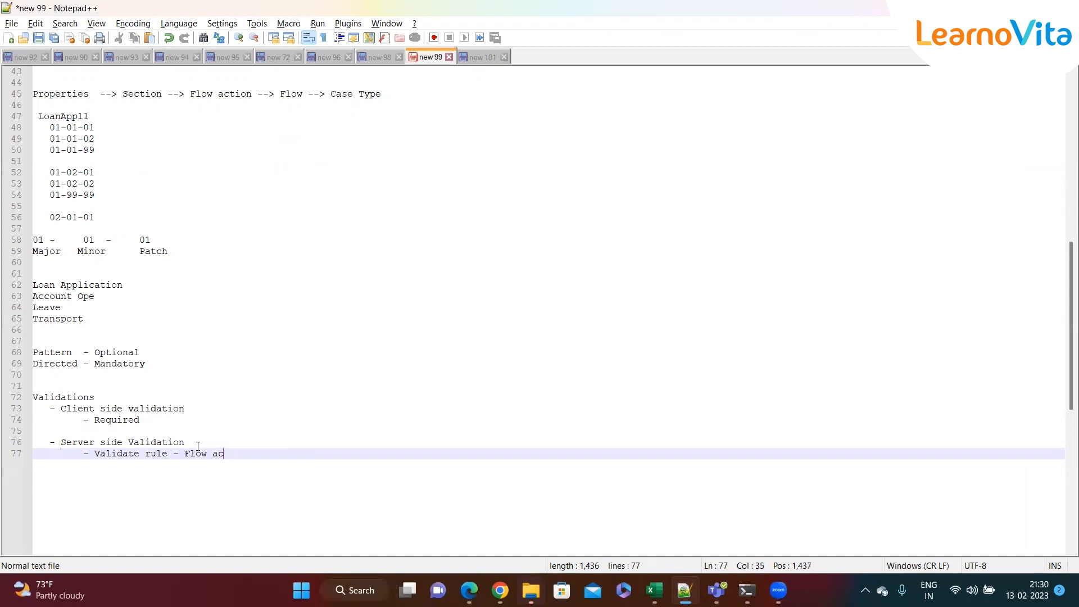
{"action": "type", "text": "tion's valiation tab --> On submi"}
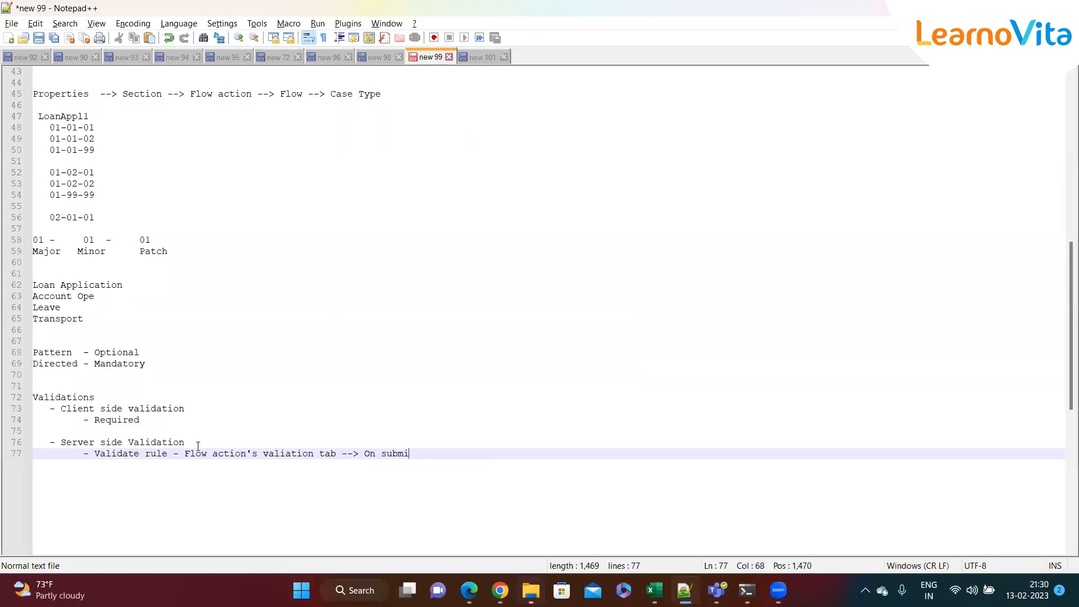
{"action": "type", "text": "t odf he"}
{"action": "key", "text": "BackSpace"}
{"action": "key", "text": "BackSpace"}
{"action": "type", "text": "the flow action"}
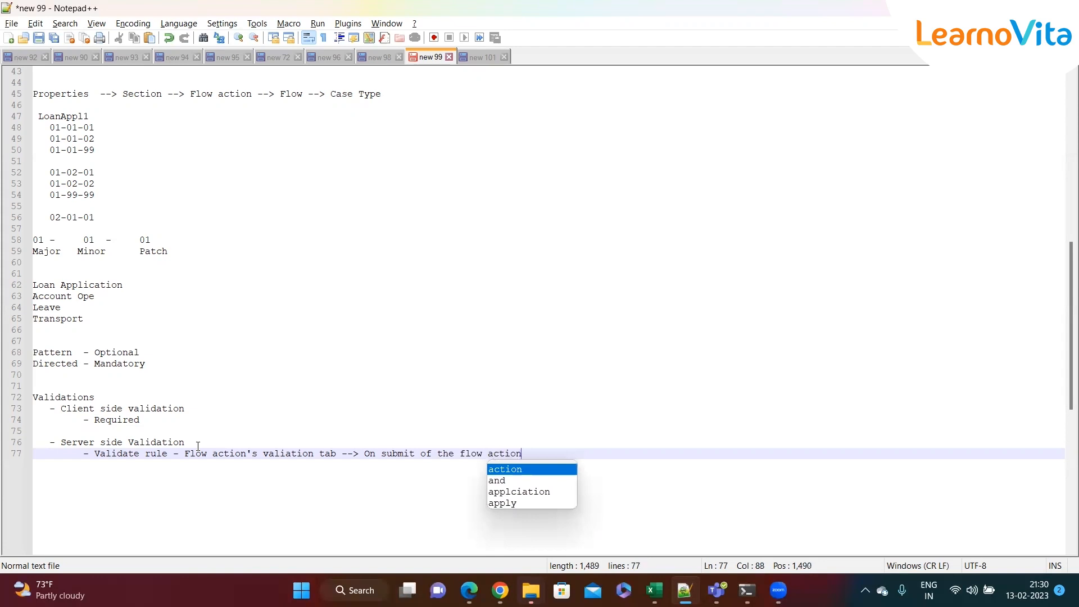
Clear ValidatePersonalDetails from the Personal Details flow action's validation, save, and open that Validate rule
{"action": "left_click", "coordinate": [164, 427]}
{"action": "left_click", "coordinate": [154, 421]}
{"action": "key", "text": "alt+Tab"}
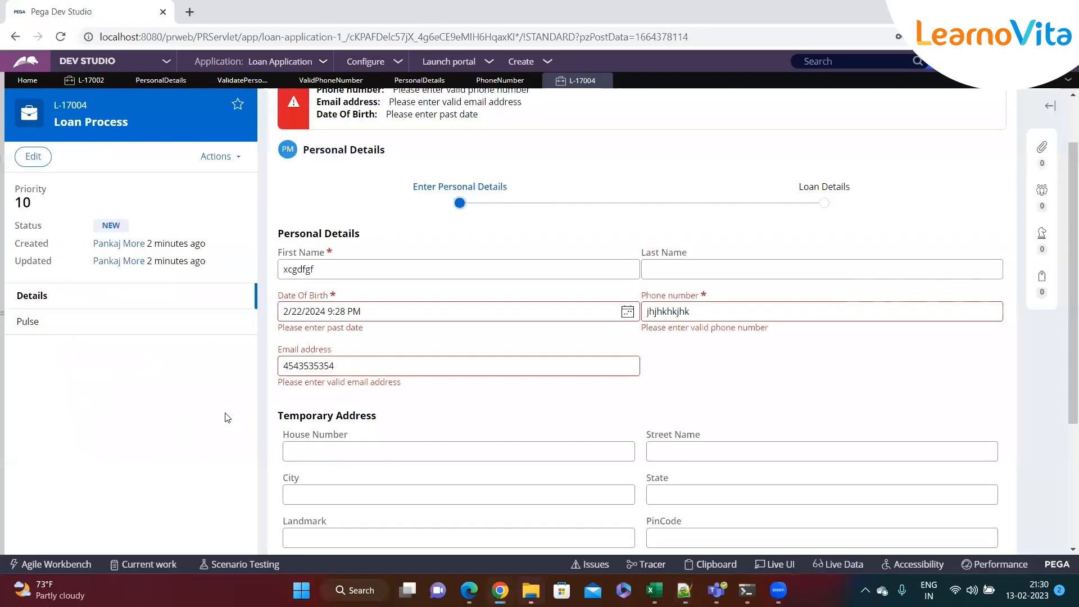
{"action": "scroll", "coordinate": [349, 248], "scroll_direction": "up", "scroll_amount": 2}
{"action": "left_click", "coordinate": [499, 82]}
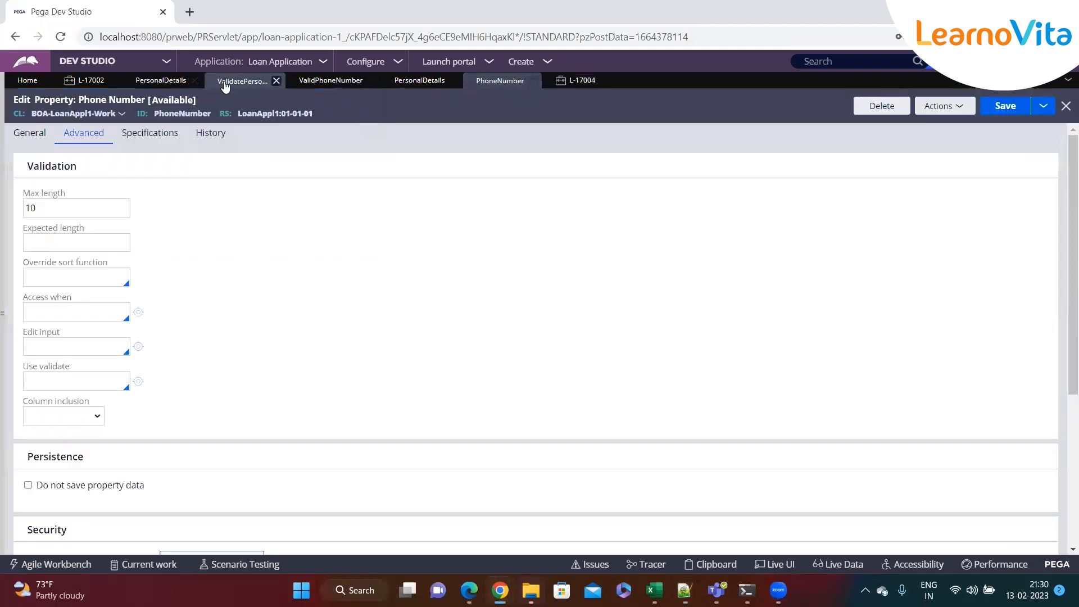
{"action": "left_click", "coordinate": [160, 80]}
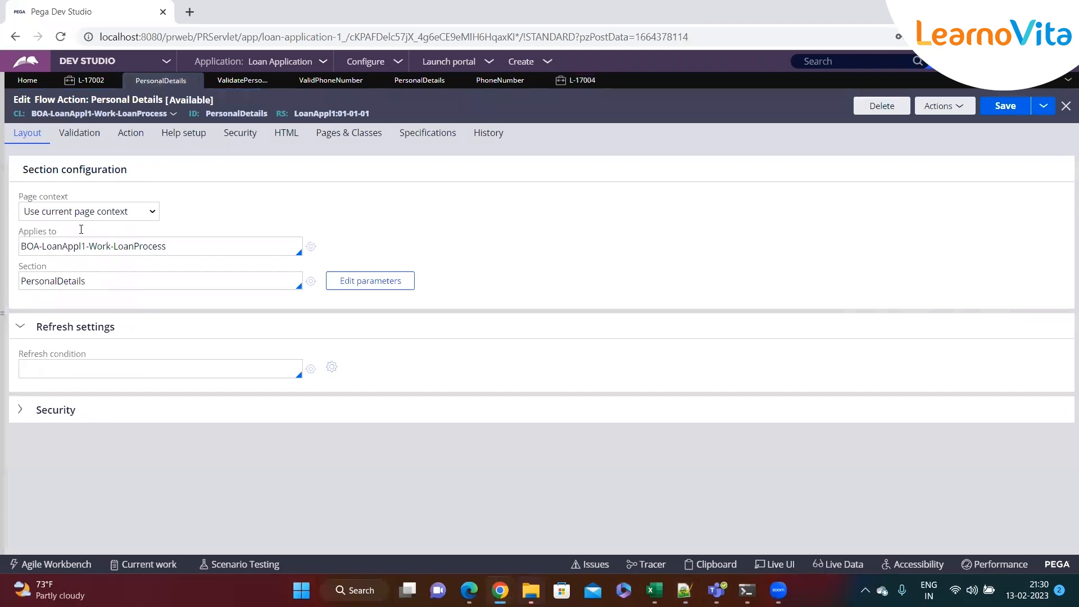
{"action": "left_click", "coordinate": [78, 133]}
{"action": "double_click", "coordinate": [74, 231]}
{"action": "key", "text": "BackSpace"}
{"action": "left_click", "coordinate": [999, 108]}
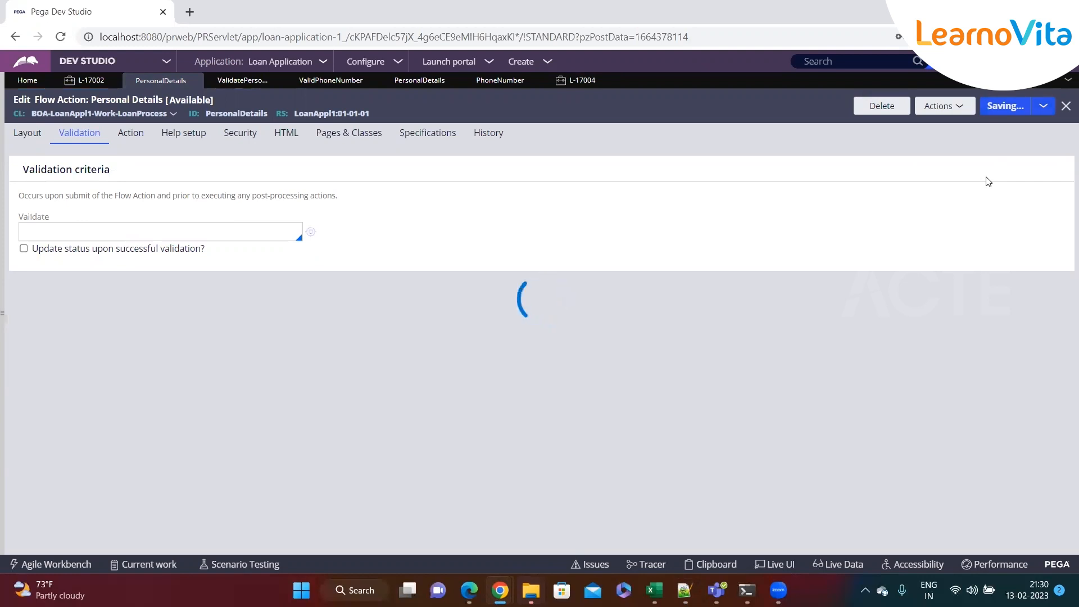
{"action": "left_click", "coordinate": [243, 81]}
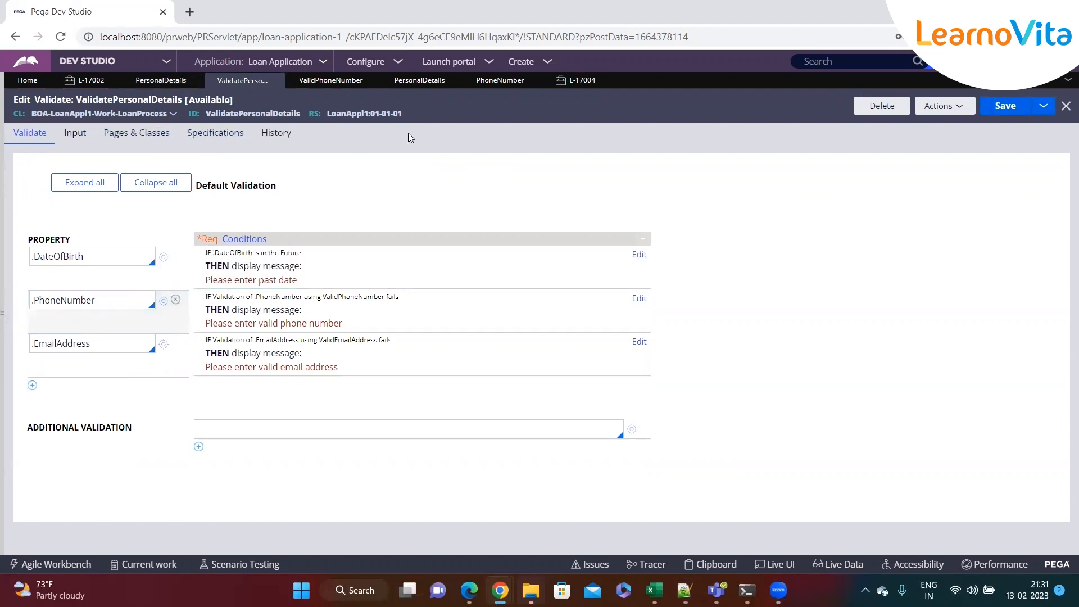
Review the PhoneNumber property's Advanced tab, pointing out Max length and the Use validate field
{"action": "left_click", "coordinate": [497, 84]}
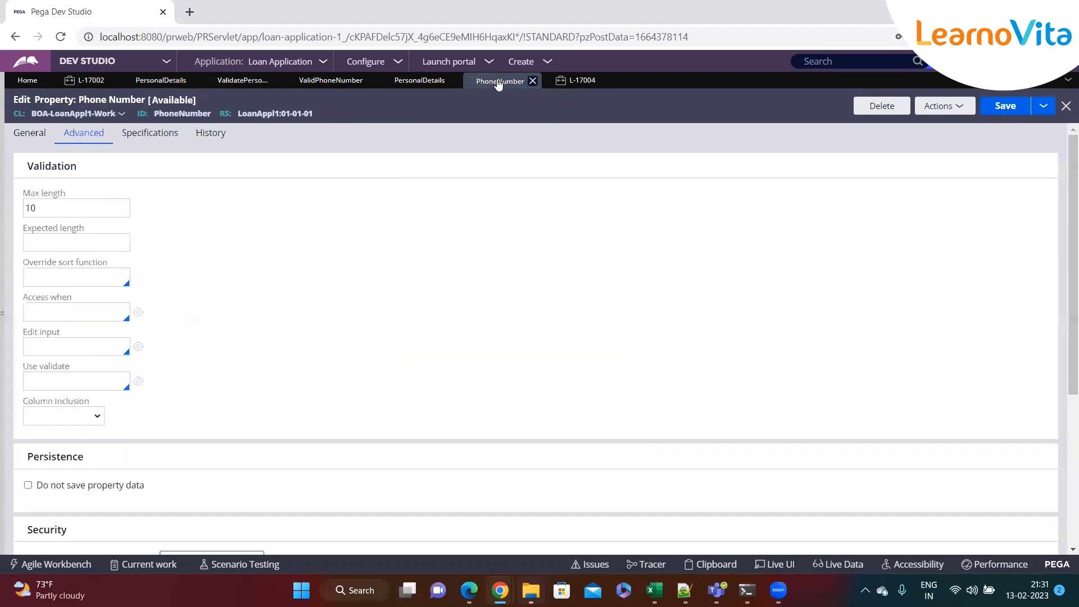
{"action": "left_click", "coordinate": [31, 133]}
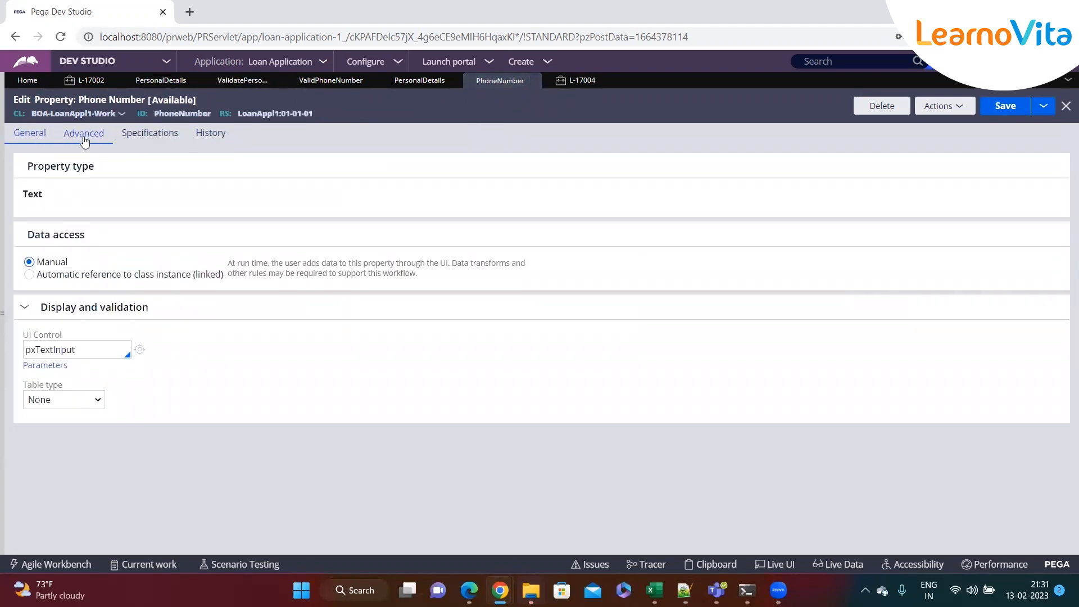
{"action": "left_click", "coordinate": [85, 138]}
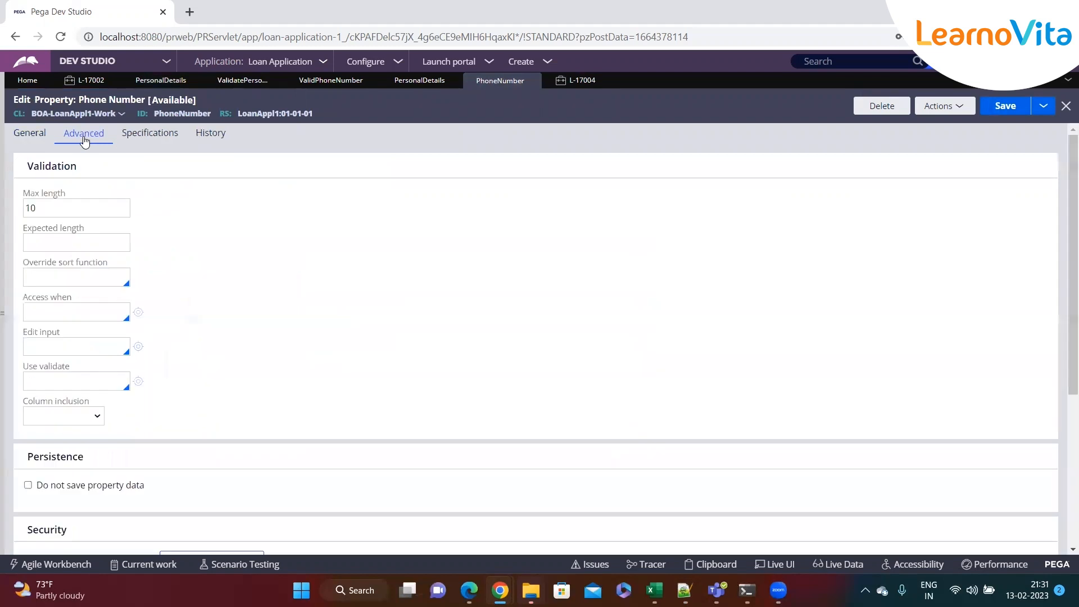
{"action": "left_click", "coordinate": [25, 202]}
{"action": "left_click_drag", "start_coordinate": [25, 197], "coordinate": [80, 197]}
{"action": "left_click", "coordinate": [74, 202]}
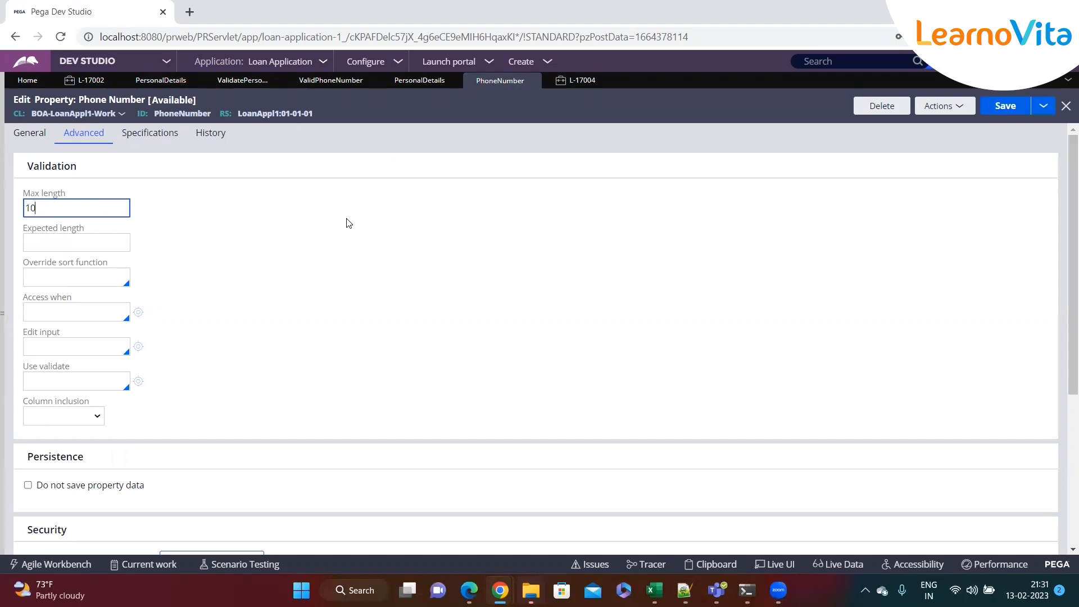
{"action": "double_click", "coordinate": [186, 113]}
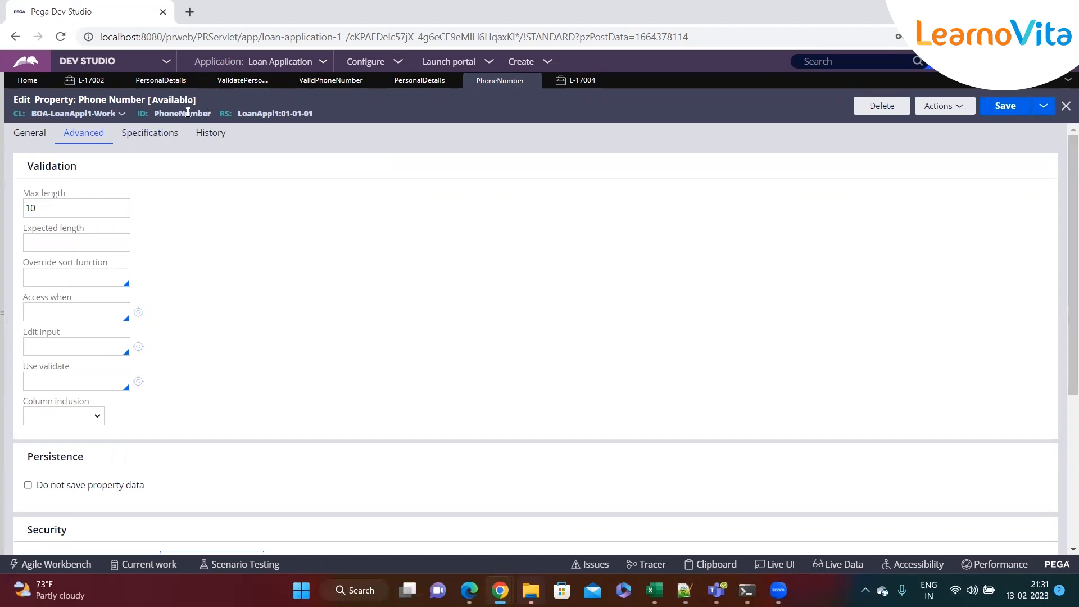
{"action": "left_click", "coordinate": [83, 207]}
{"action": "left_click", "coordinate": [218, 242]}
{"action": "scroll", "coordinate": [145, 270], "scroll_direction": "down", "scroll_amount": 3}
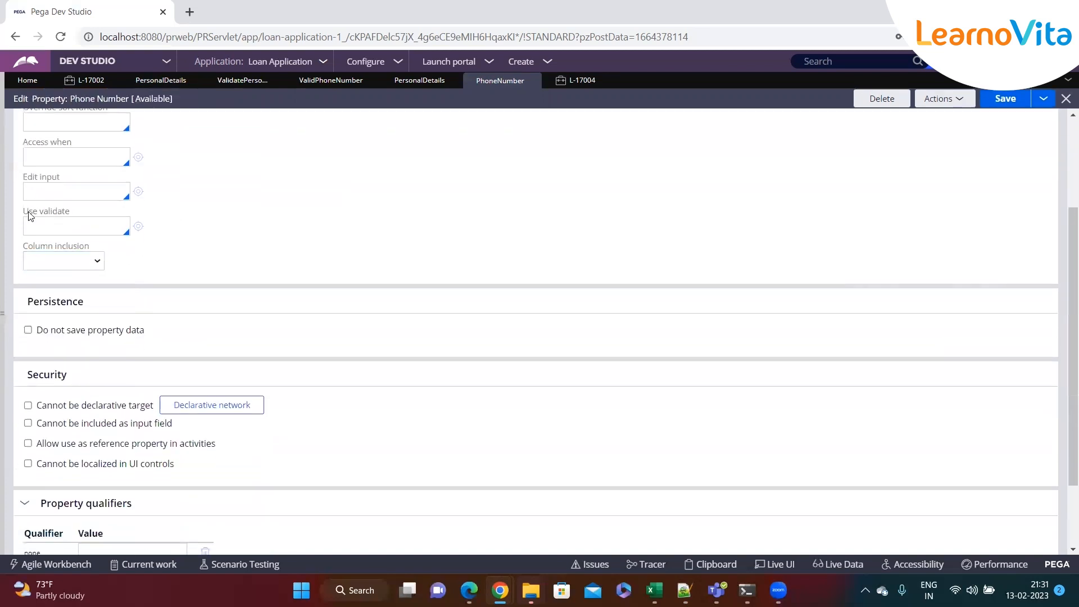
{"action": "left_click_drag", "start_coordinate": [22, 212], "coordinate": [73, 216]}
{"action": "left_click", "coordinate": [66, 227]}
Add '- Edit Validate --> Java coding needed' below Required in the Notepad++ notes
{"action": "left_click_drag", "start_coordinate": [71, 214], "coordinate": [39, 214]}
{"action": "key", "text": "alt+Tab"}
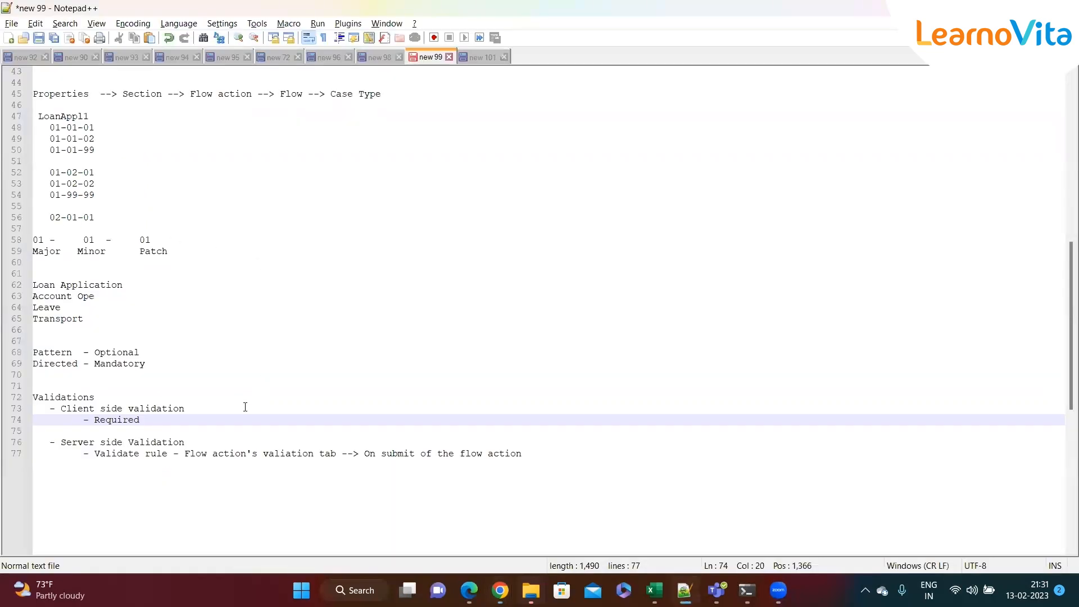
{"action": "key", "text": "Return"}
{"action": "type", "text": "- E"}
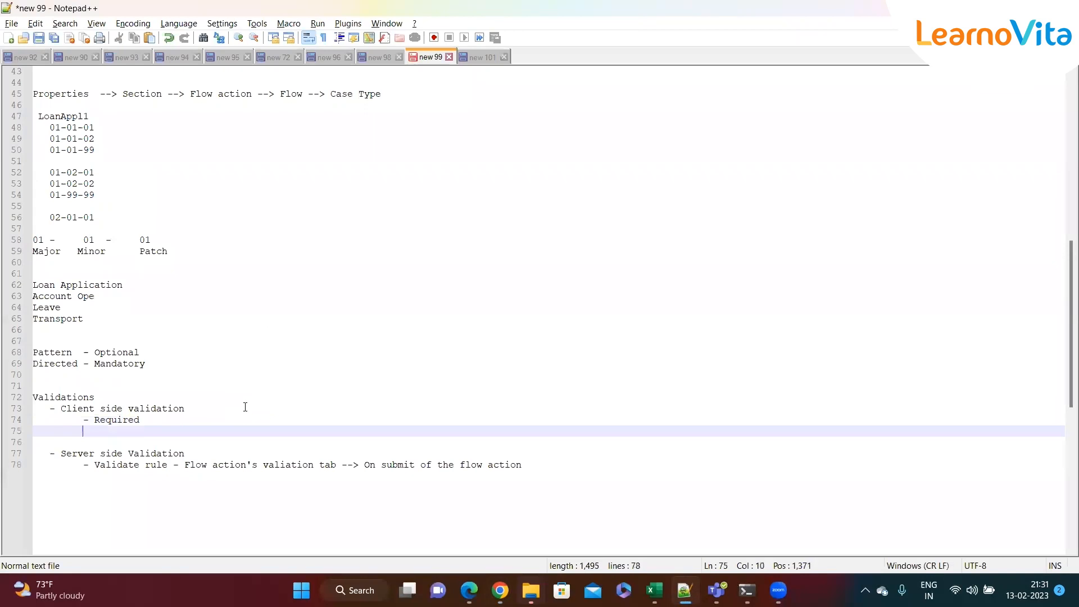
{"action": "type", "text": "dit Vli"}
{"action": "key", "text": "BackSpace"}
{"action": "key", "text": "BackSpace"}
{"action": "type", "text": "alidate --> Java coding needed"}
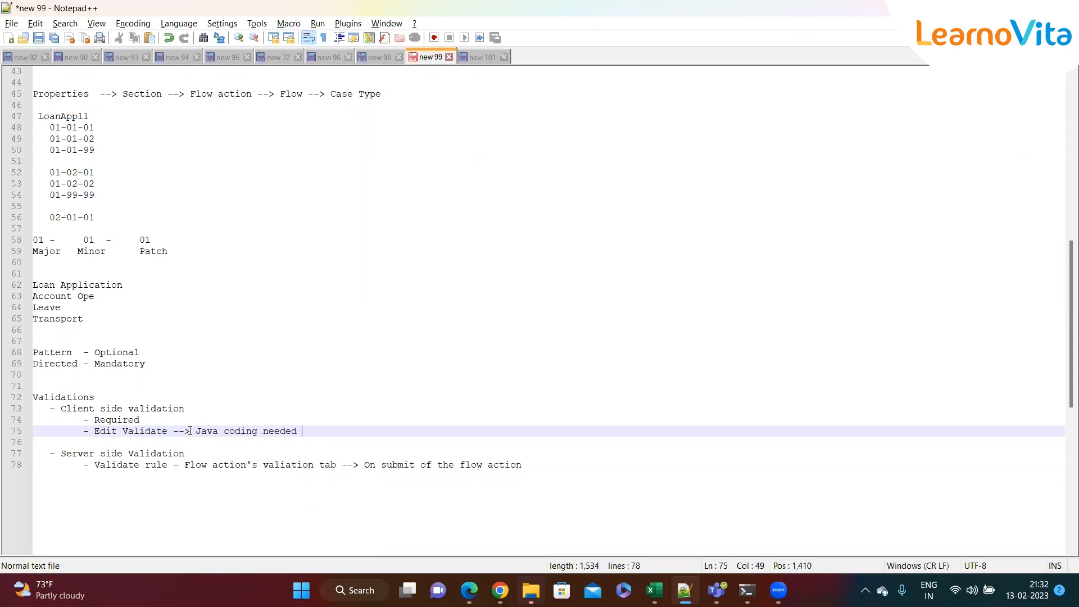
Set the Phone Number property's Use validate rule to ValidPhoneNumber on the Advanced tab and save
{"action": "key", "text": "alt+Tab"}
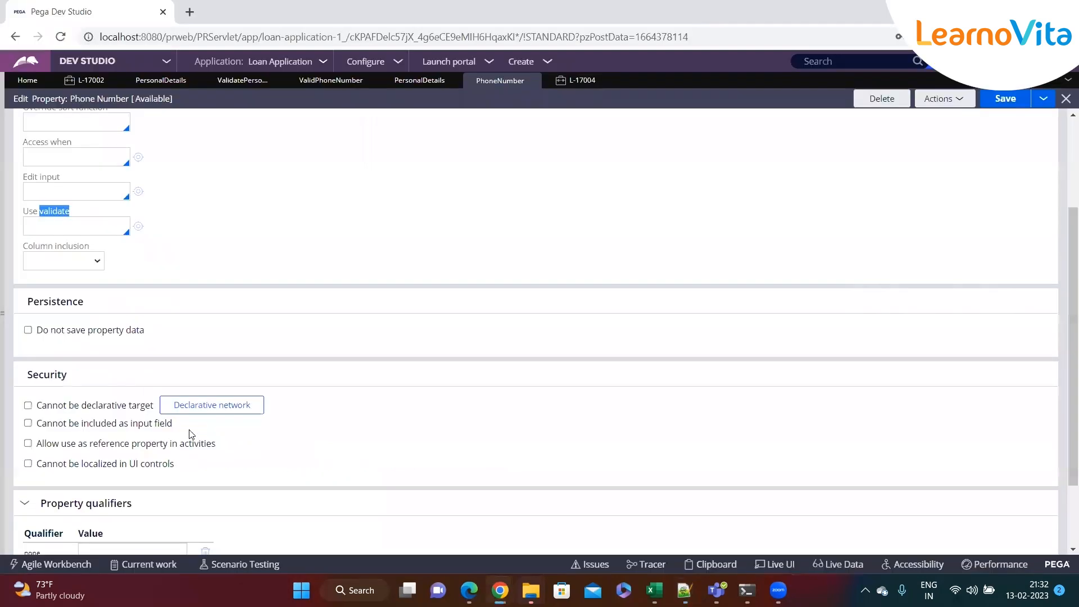
{"action": "scroll", "coordinate": [219, 256], "scroll_direction": "up", "scroll_amount": 3}
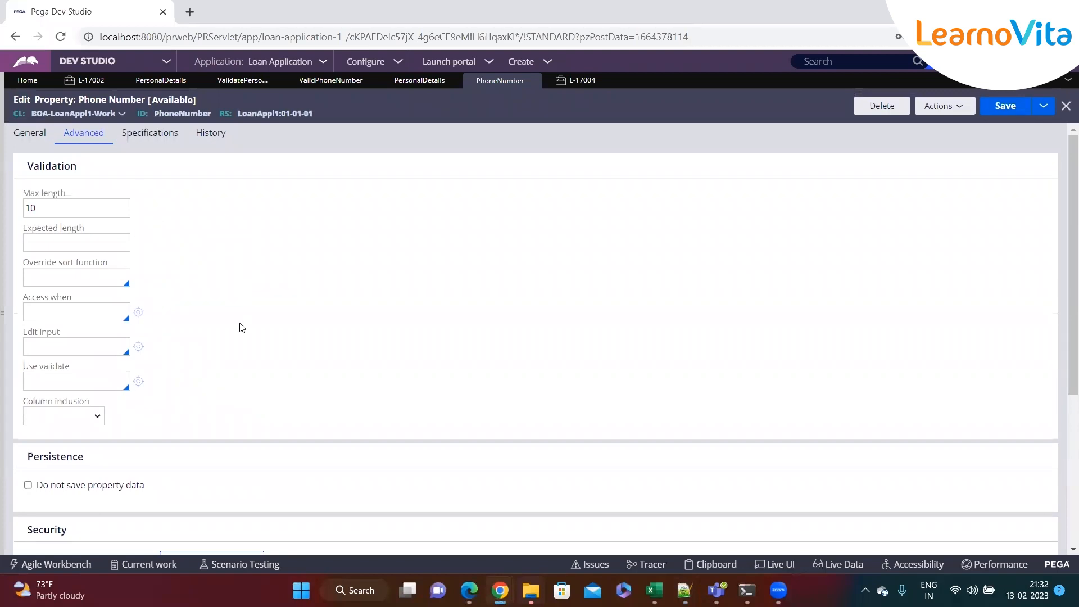
{"action": "left_click_drag", "start_coordinate": [23, 367], "coordinate": [85, 369]}
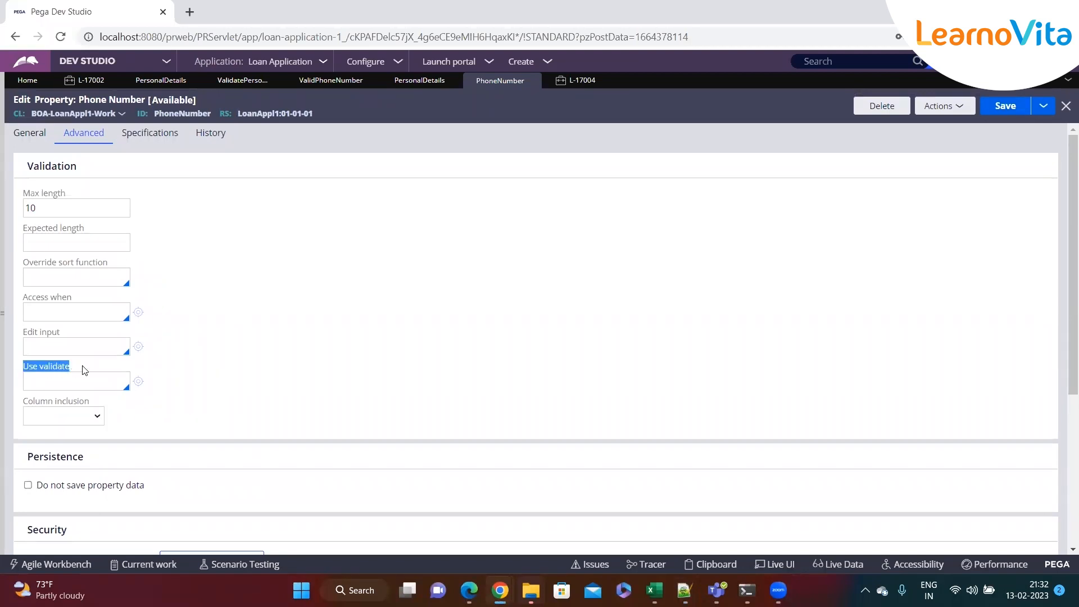
{"action": "left_click", "coordinate": [35, 382]}
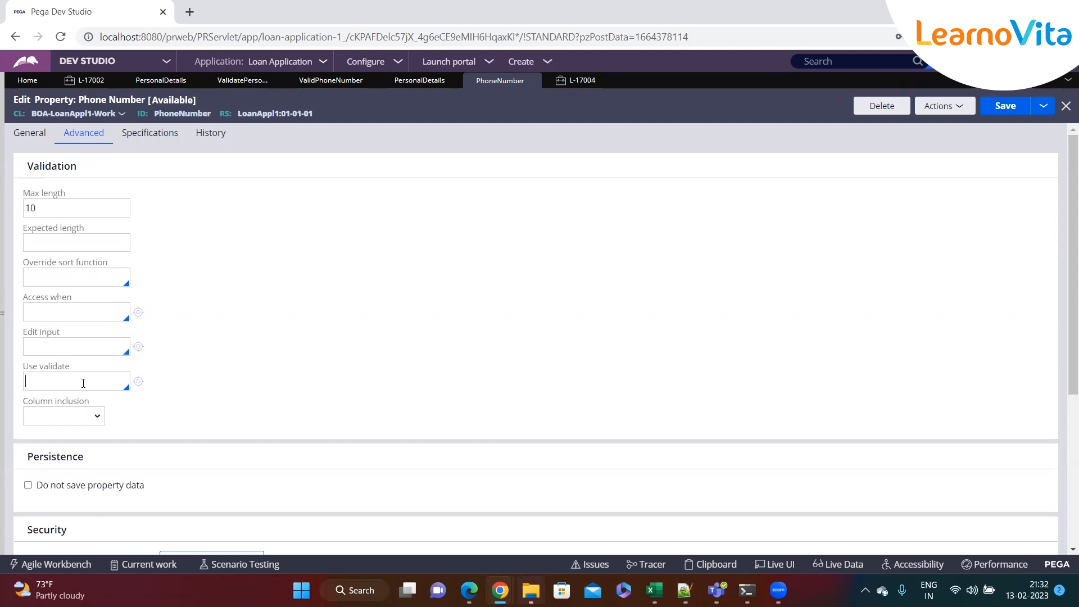
{"action": "left_click", "coordinate": [83, 384]}
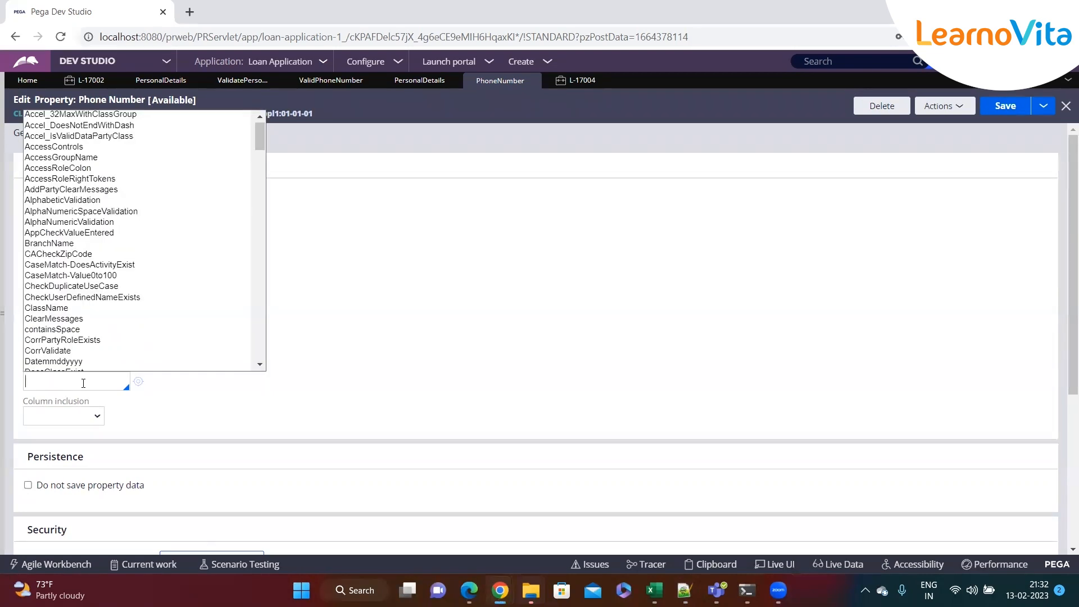
{"action": "key", "text": "Down"}
{"action": "key", "text": "Down"}
{"action": "key", "text": "Down"}
{"action": "key", "text": "Down"}
{"action": "key", "text": "Down"}
{"action": "key", "text": "Down"}
{"action": "key", "text": "Down"}
{"action": "key", "text": "Down"}
{"action": "key", "text": "Down"}
{"action": "key", "text": "Down"}
{"action": "key", "text": "Down"}
{"action": "key", "text": "Down"}
{"action": "key", "text": "Down"}
{"action": "key", "text": "Down"}
{"action": "key", "text": "Down"}
{"action": "key", "text": "Down"}
{"action": "key", "text": "Down"}
{"action": "key", "text": "Down"}
{"action": "key", "text": "Down"}
{"action": "key", "text": "Down"}
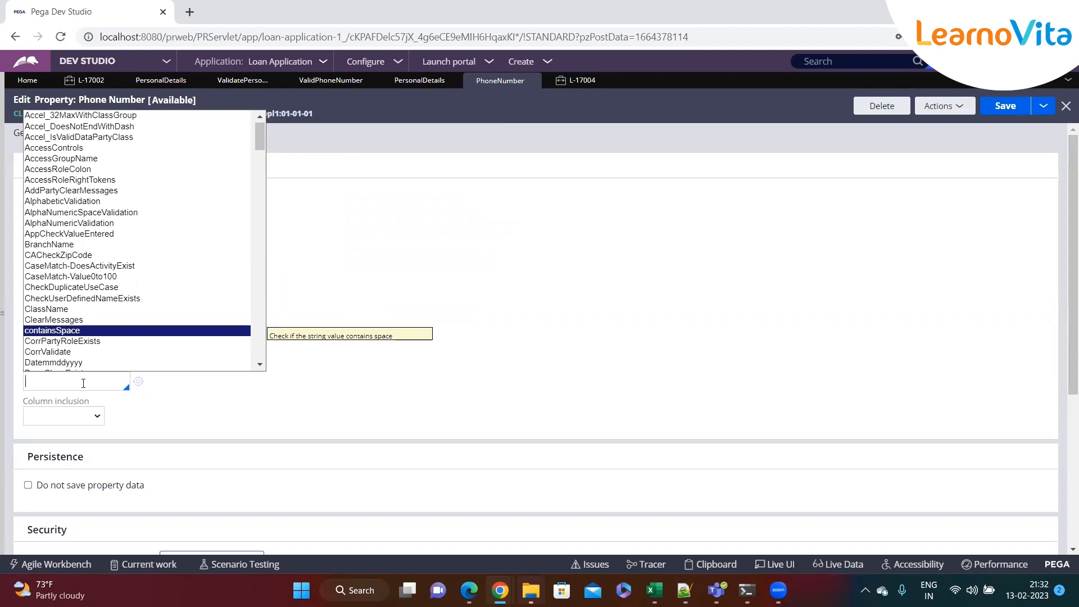
{"action": "type", "text": "va"}
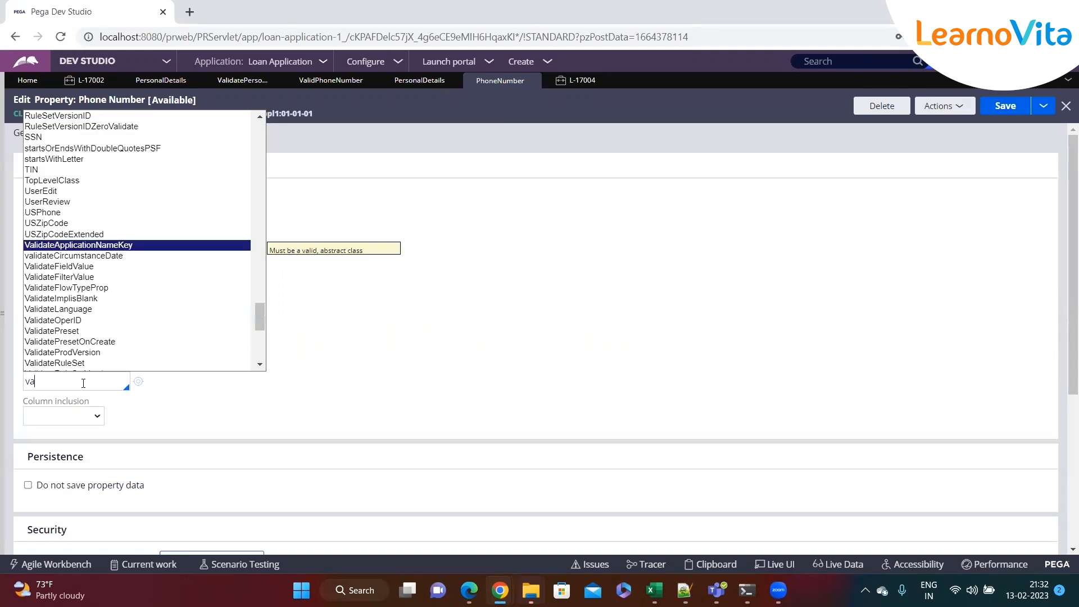
{"action": "type", "text": "lidph"}
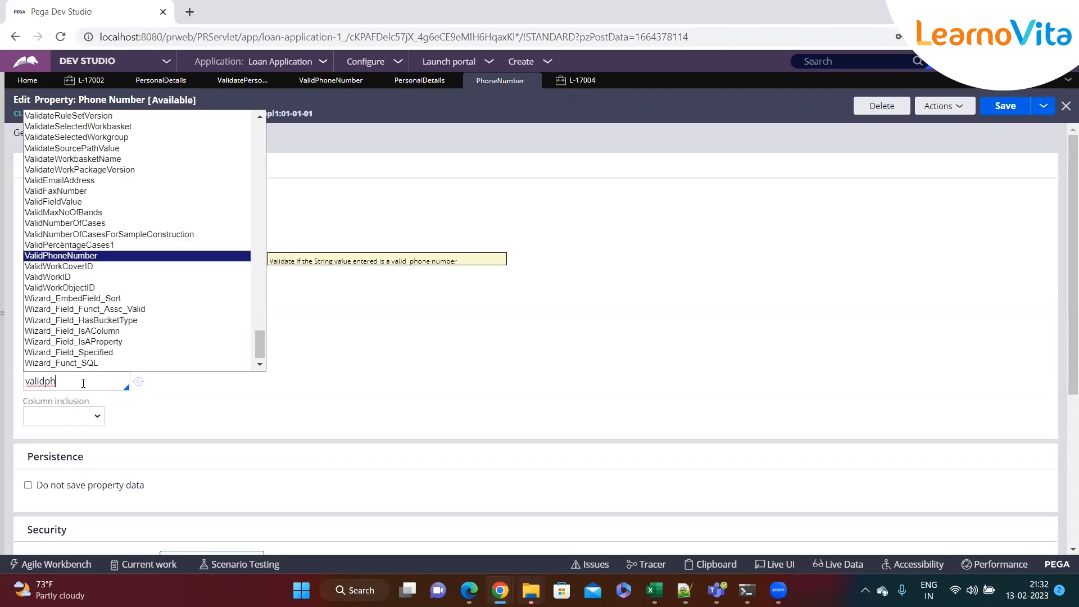
{"action": "key", "text": "Return"}
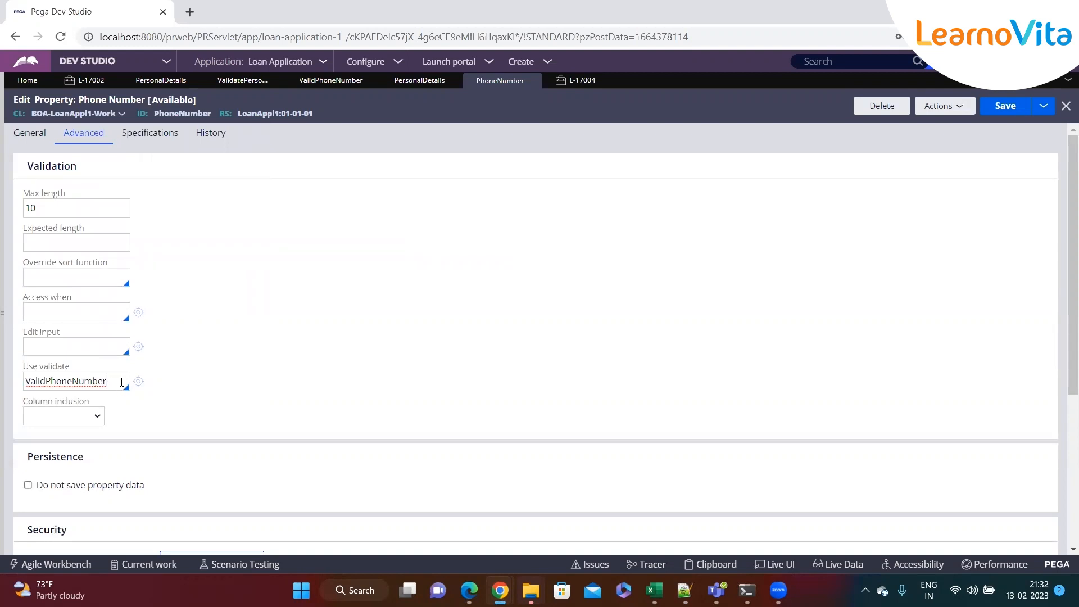
{"action": "left_click", "coordinate": [1004, 106]}
Open the Email Address property from its cell in the PersonalDetails flow action's section layout
{"action": "left_click", "coordinate": [158, 81]}
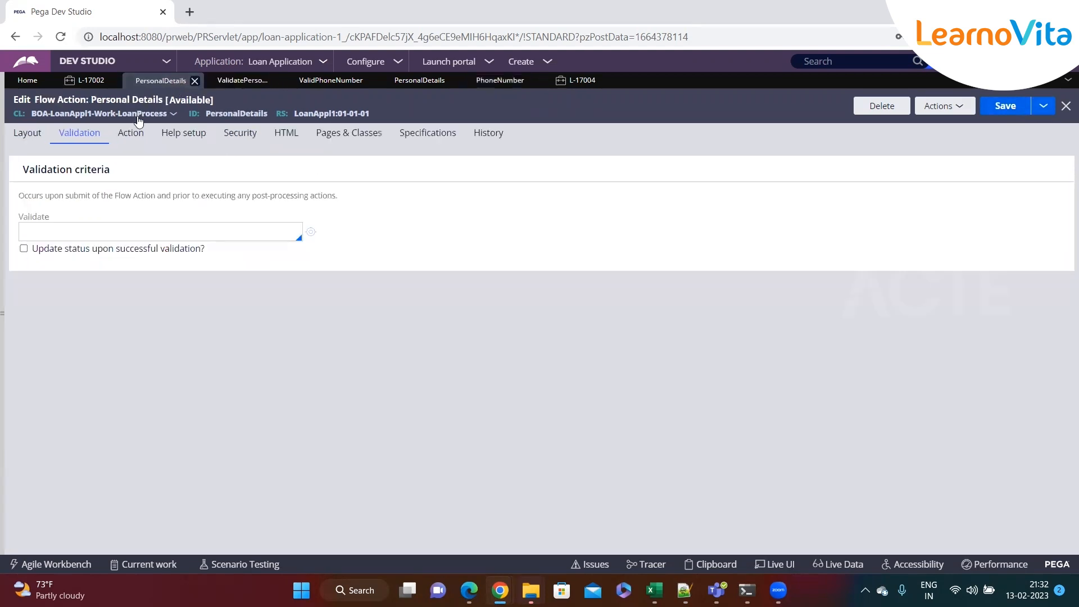
{"action": "left_click", "coordinate": [27, 133]}
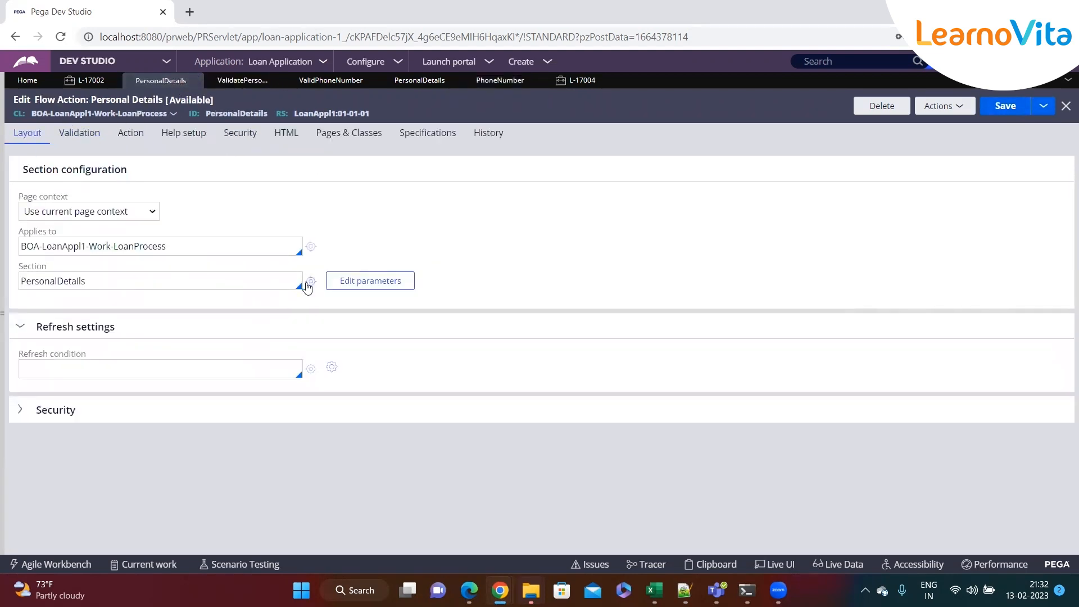
{"action": "left_click", "coordinate": [310, 282]}
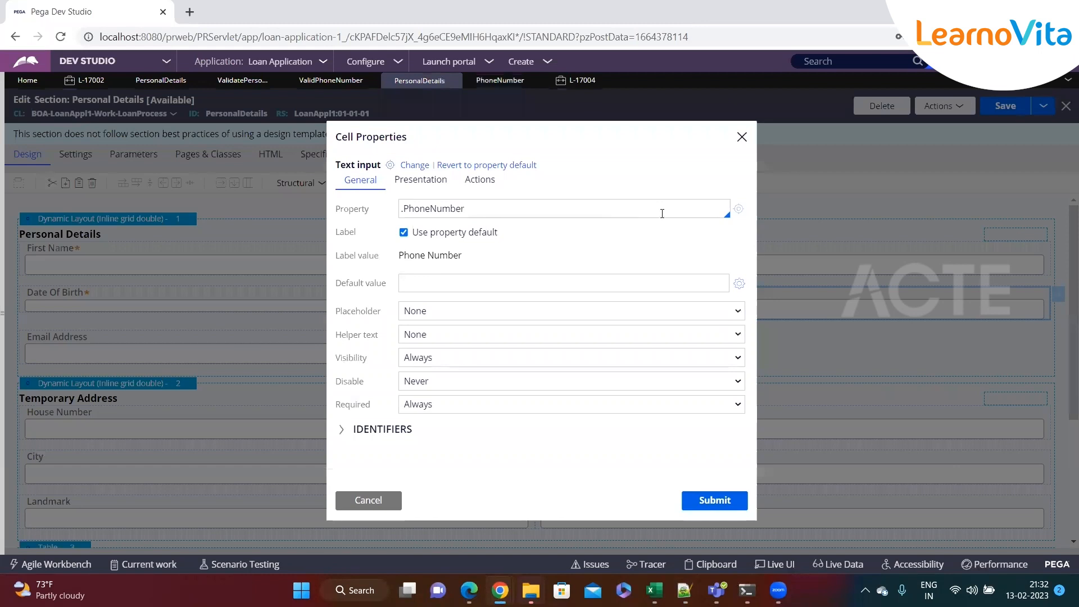
{"action": "left_click", "coordinate": [383, 500]}
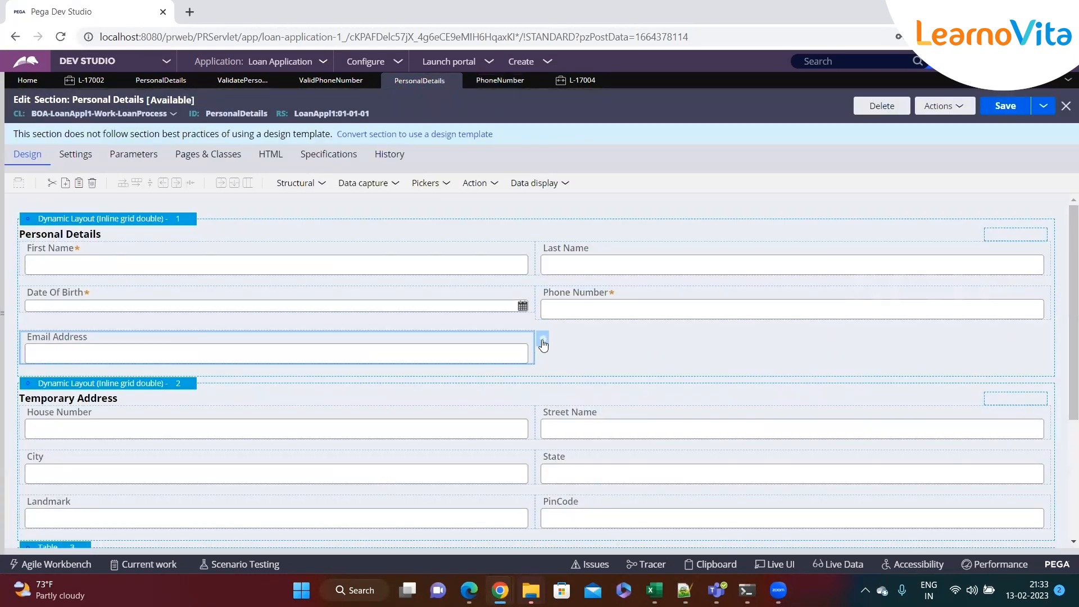
{"action": "left_click", "coordinate": [543, 342]}
{"action": "left_click", "coordinate": [742, 211]}
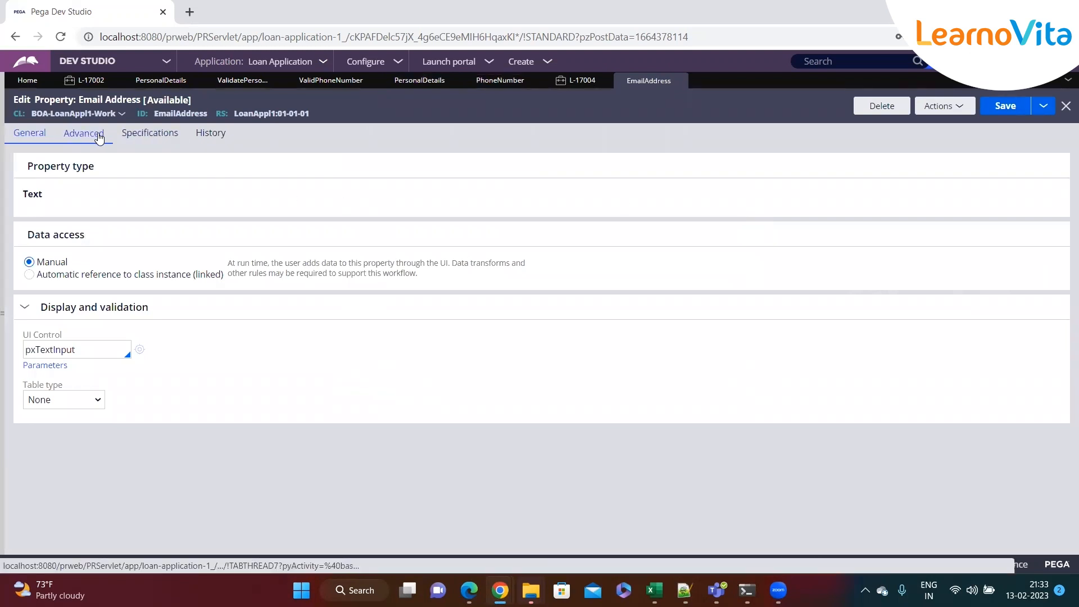
Set the Email Address property's Use validate rule to ValidEmailAddress and save it
{"action": "left_click", "coordinate": [99, 137]}
{"action": "left_click_drag", "start_coordinate": [72, 368], "coordinate": [23, 370]}
{"action": "left_click", "coordinate": [60, 382]}
{"action": "type", "text": "ValidEmailAdd"}
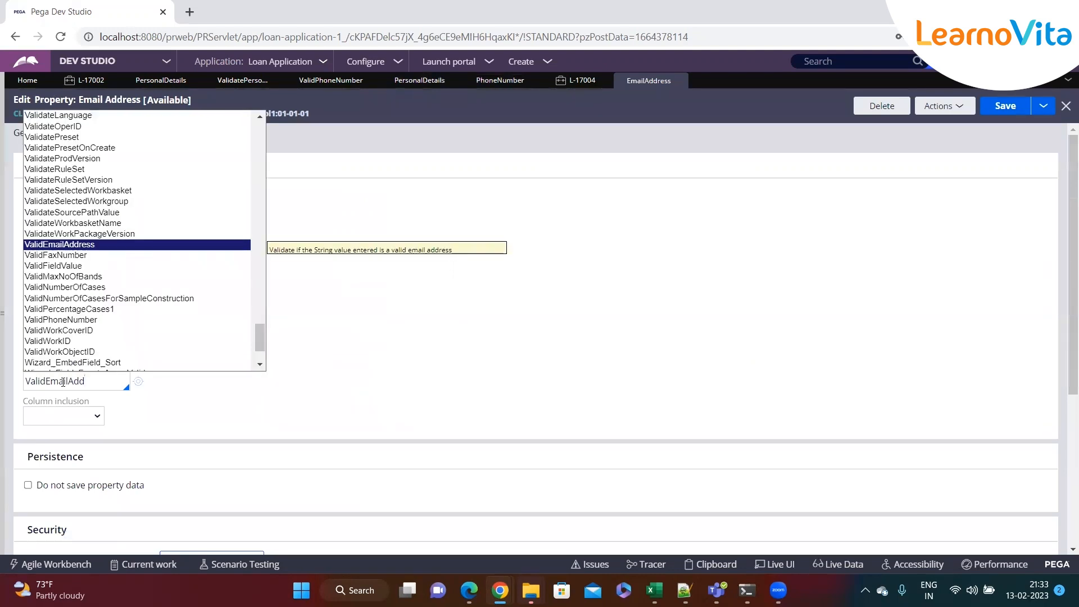
{"action": "key", "text": "Return"}
{"action": "key", "text": "ctrl+s"}
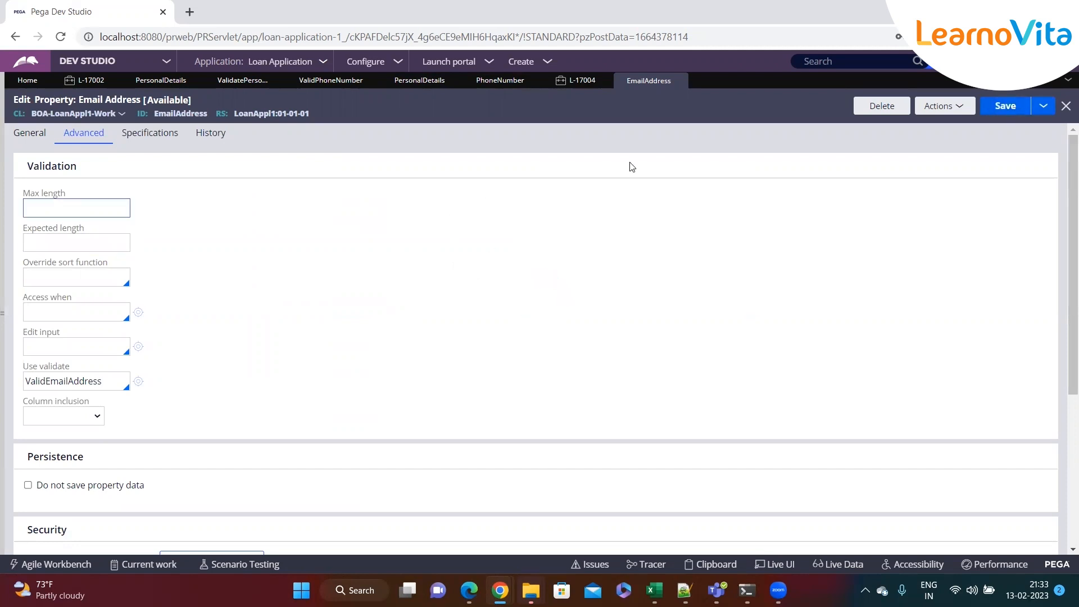
Create a new Loan Process case
{"action": "left_click", "coordinate": [547, 63]}
{"action": "mouse_move", "coordinate": [621, 76]}
{"action": "left_click", "coordinate": [691, 92]}
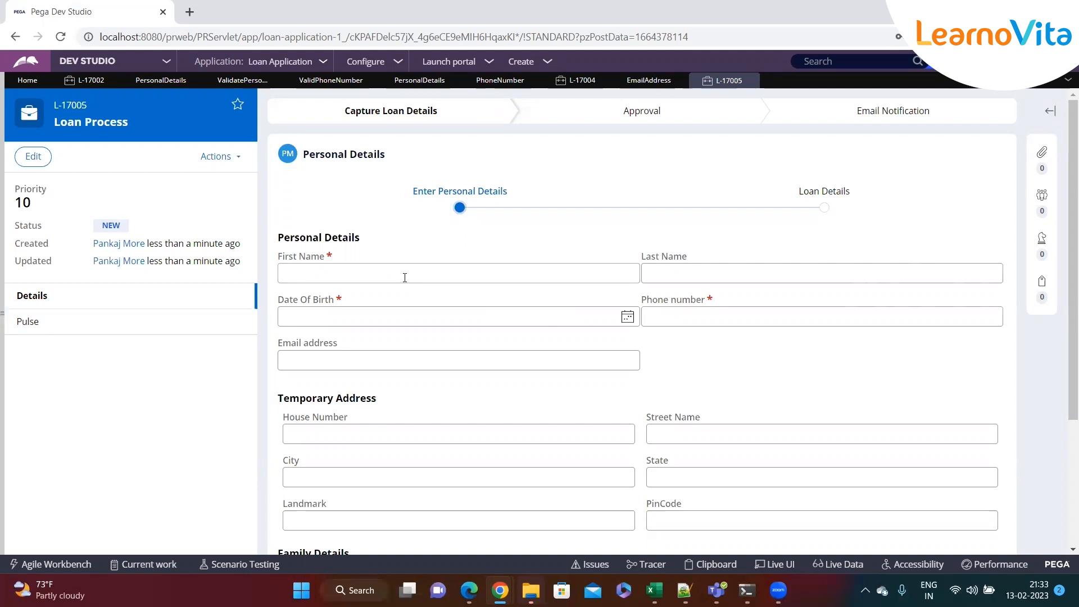
Enter 'jsdjfksjfs' as the phone number and confirm the invalid phone number error appears
{"action": "left_click", "coordinate": [693, 323]}
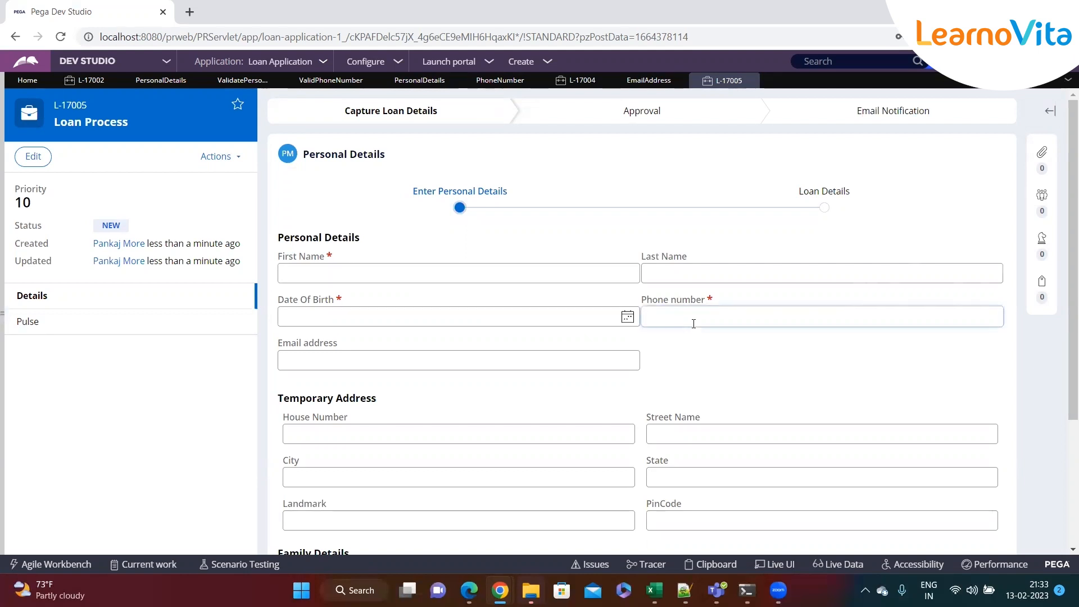
{"action": "type", "text": "jsdjfksjfs"}
{"action": "left_click", "coordinate": [689, 360]}
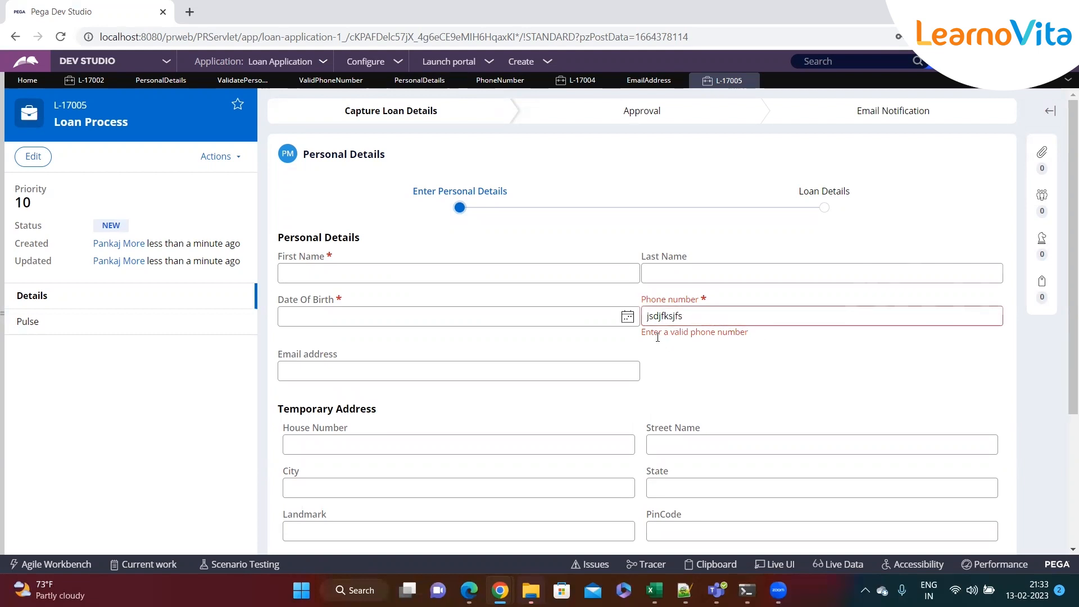
{"action": "left_click_drag", "start_coordinate": [644, 332], "coordinate": [807, 339]}
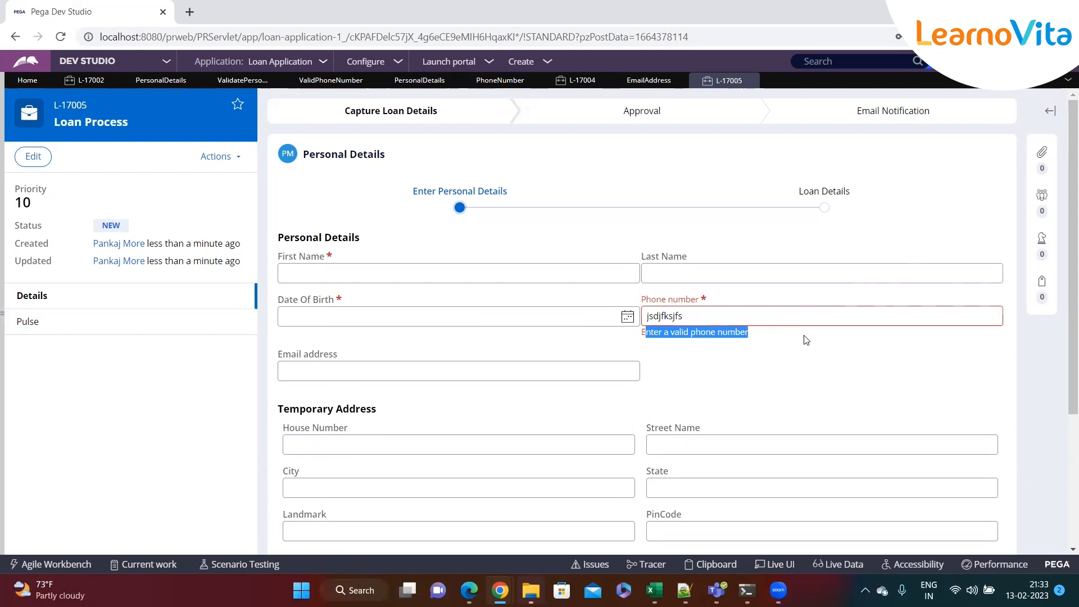
Enter an all-digit value as the email address and check its validation error
{"action": "type", "text": "45353535345"}
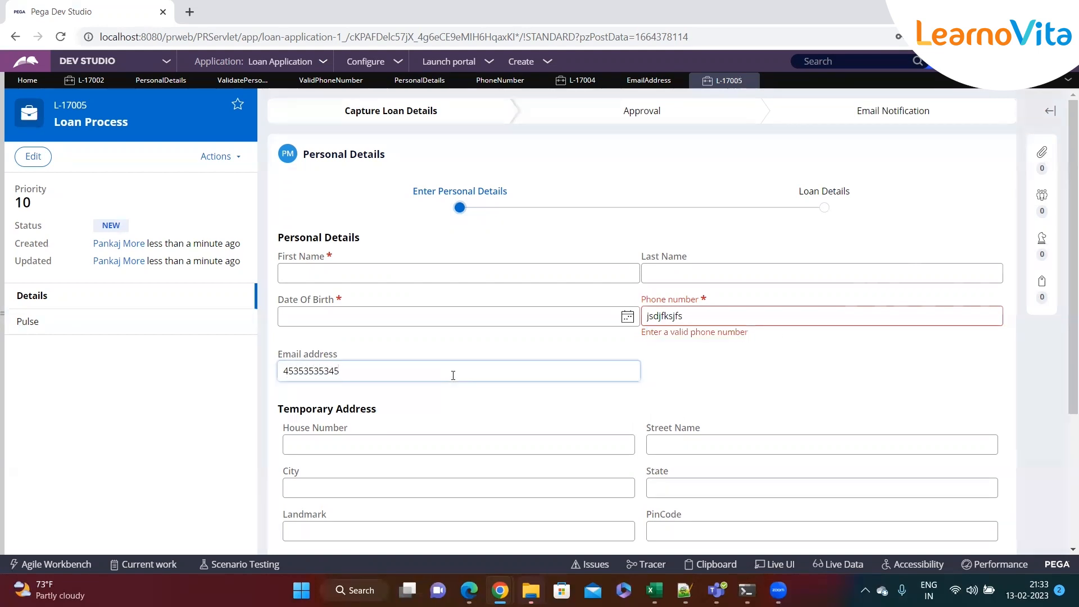
{"action": "left_click", "coordinate": [711, 369]}
{"action": "left_click_drag", "start_coordinate": [373, 389], "coordinate": [278, 388]}
{"action": "scroll", "coordinate": [417, 387], "scroll_direction": "down", "scroll_amount": 3}
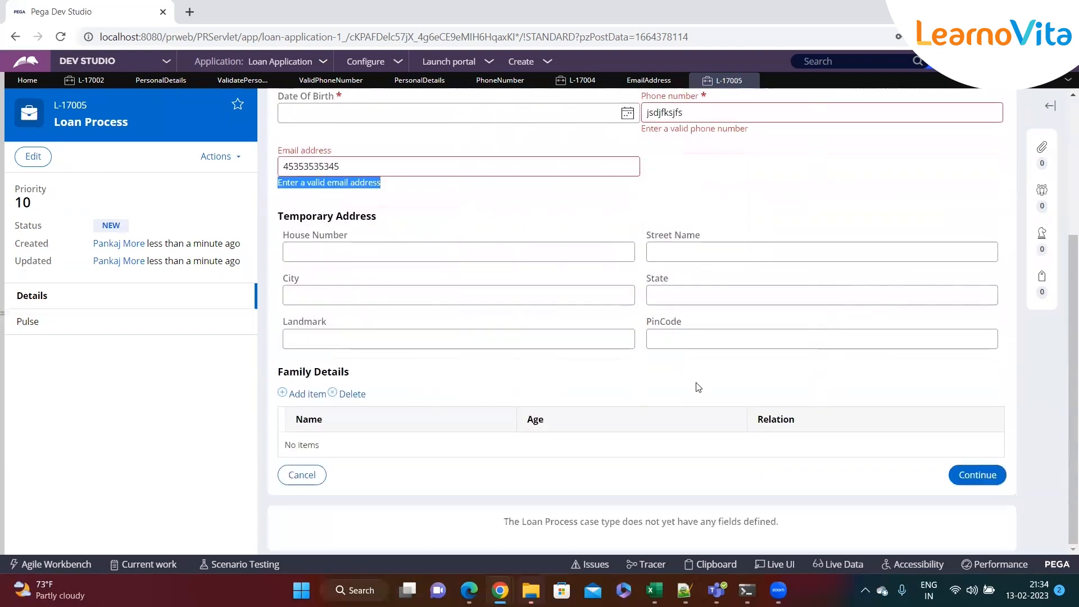
{"action": "scroll", "coordinate": [740, 388], "scroll_direction": "up", "scroll_amount": 3}
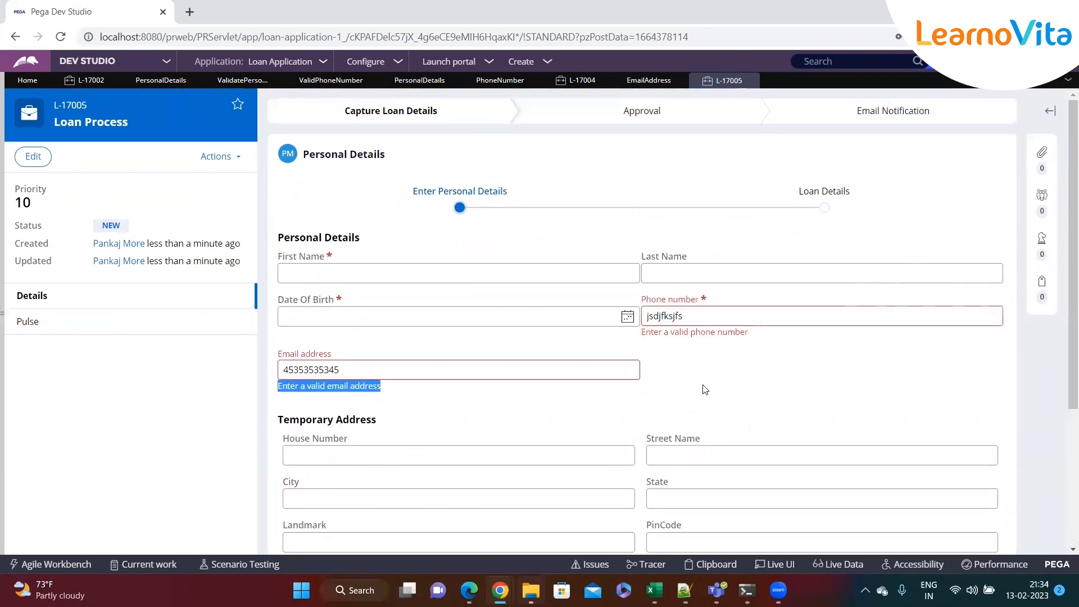
{"action": "key", "text": "alt+Tab"}
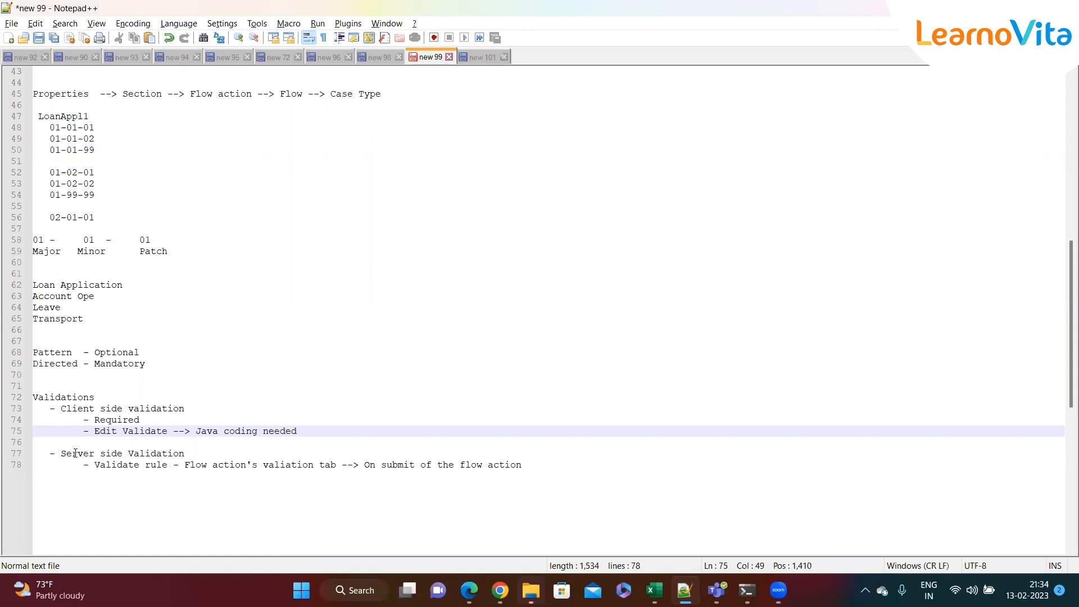
Highlight the line 75 note that Edit Validate needs Java coding
{"action": "double_click", "coordinate": [107, 431]}
{"action": "left_click_drag", "start_coordinate": [196, 431], "coordinate": [322, 431]}
{"action": "key", "text": "alt+Tab"}
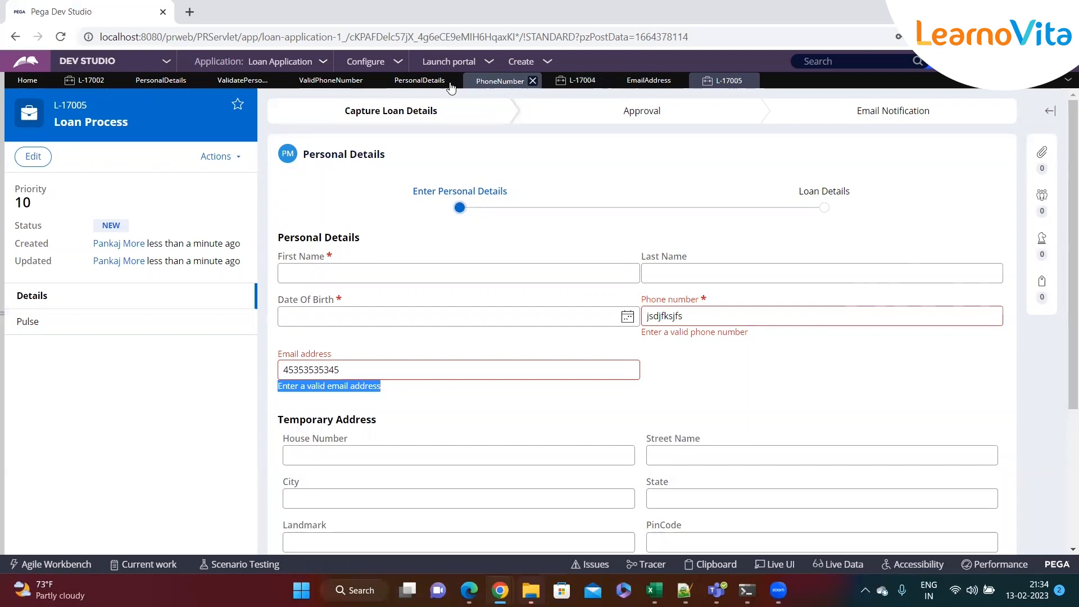
Show the ValidEmailAddress rule's Java source and compare it with the server-side validate note
{"action": "left_click", "coordinate": [648, 81]}
{"action": "left_click", "coordinate": [138, 381]}
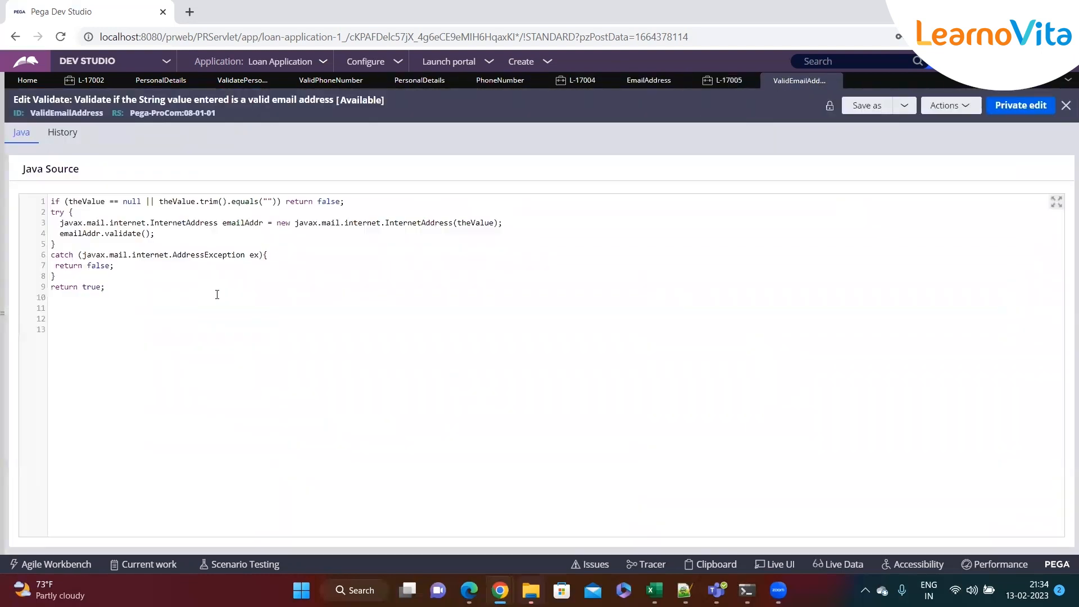
{"action": "left_click_drag", "start_coordinate": [217, 307], "coordinate": [50, 201]}
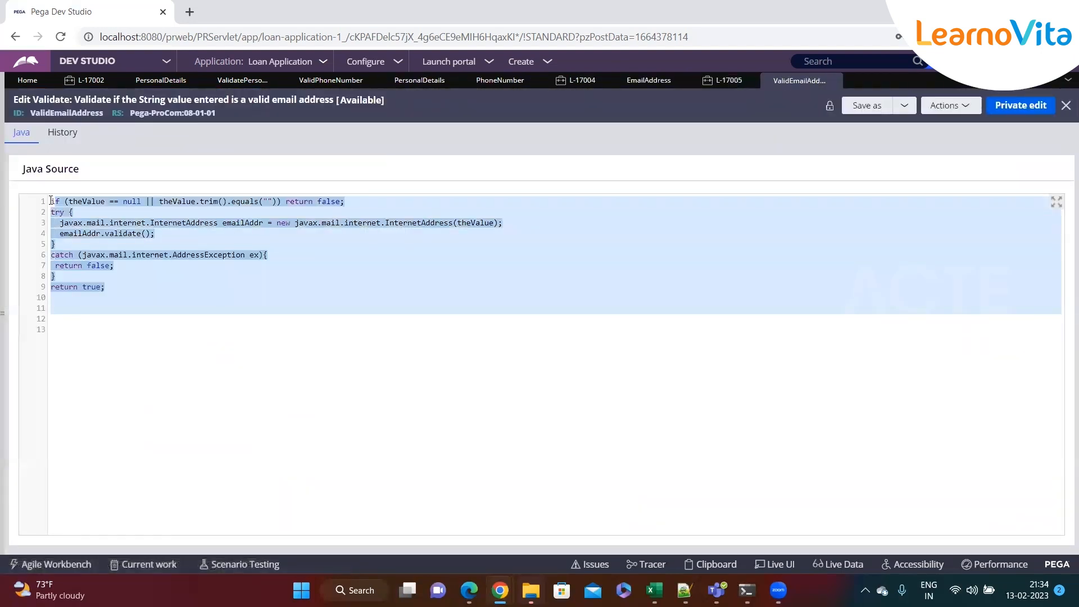
{"action": "key", "text": "alt+Tab"}
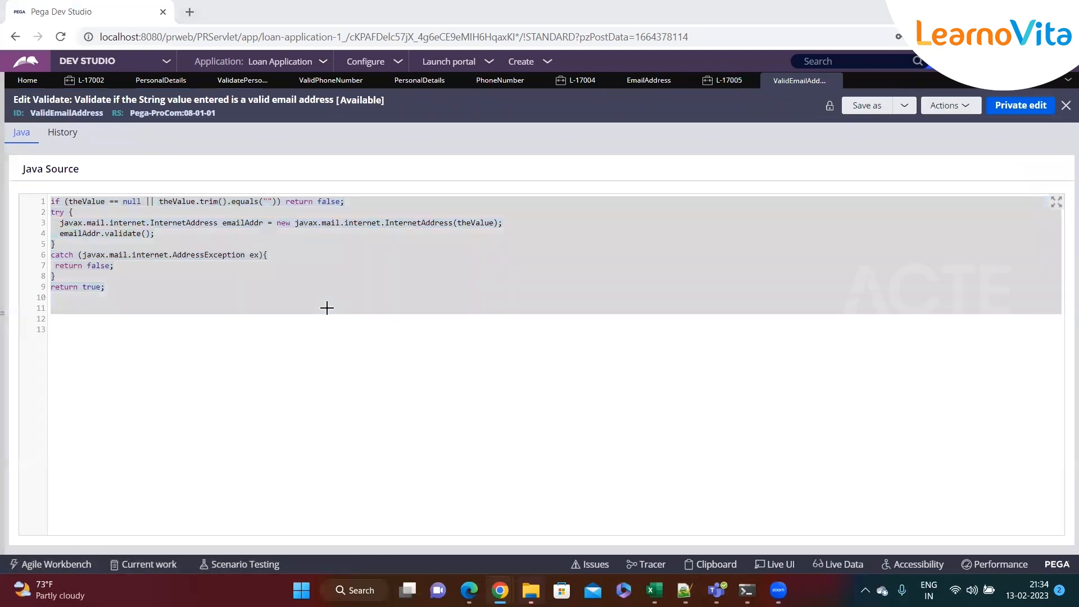
{"action": "left_click_drag", "start_coordinate": [94, 466], "coordinate": [573, 464]}
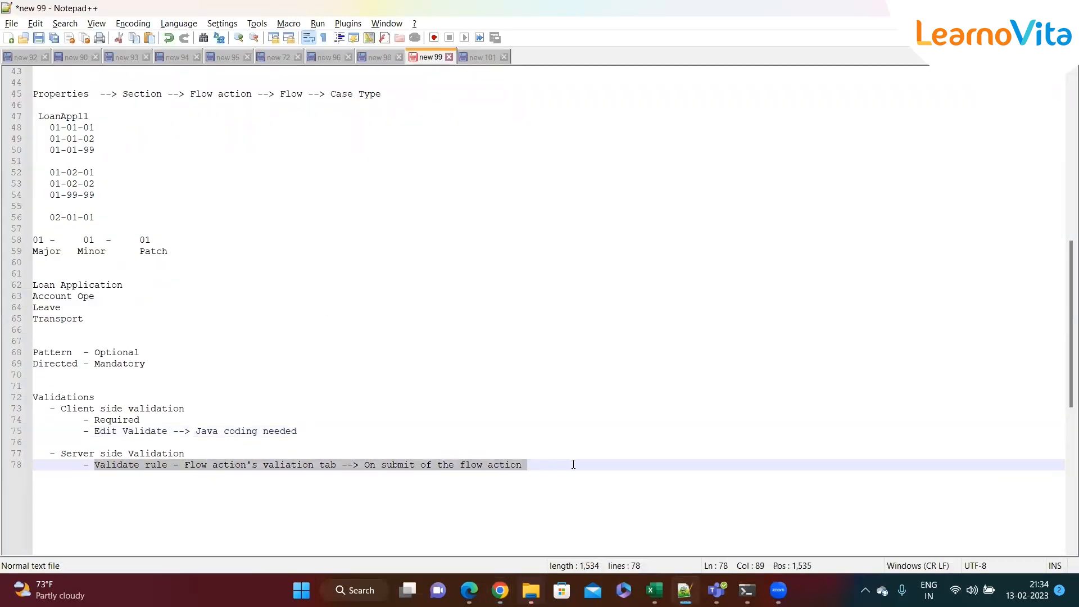
{"action": "left_click", "coordinate": [574, 464]}
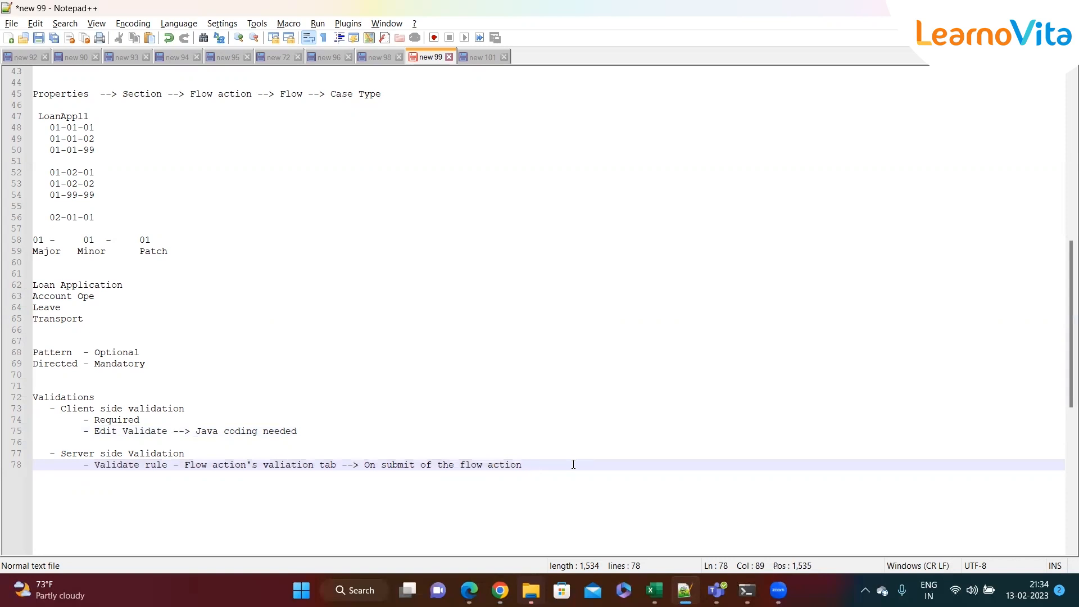
{"action": "key", "text": "alt+Tab"}
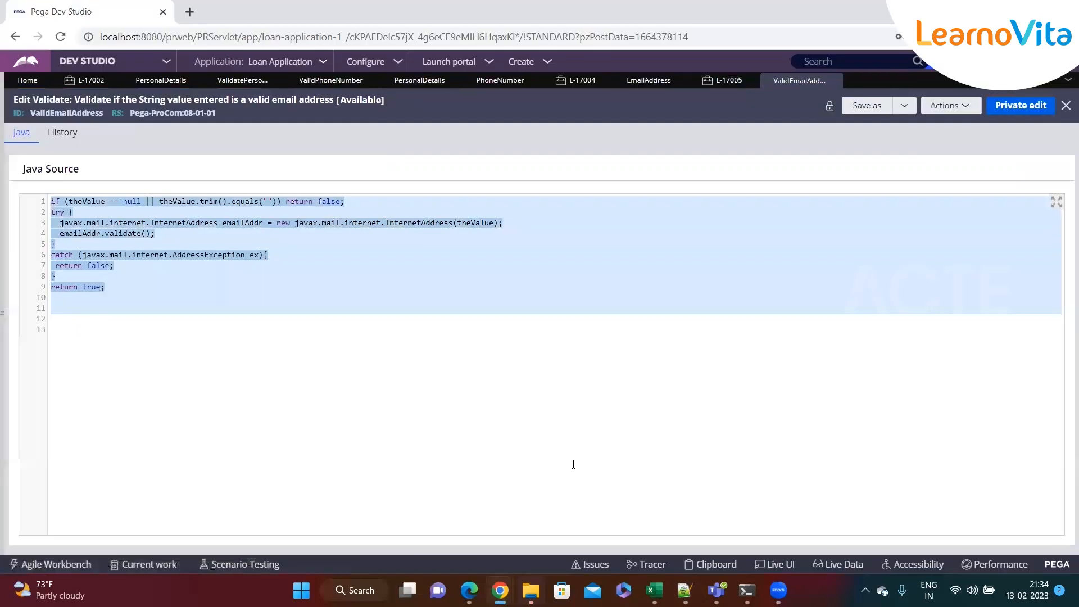
Inspect ValidatePersonalDetails' PhoneNumber condition using ValidPhoneNumber, then close it unchanged
{"action": "left_click", "coordinate": [243, 80]}
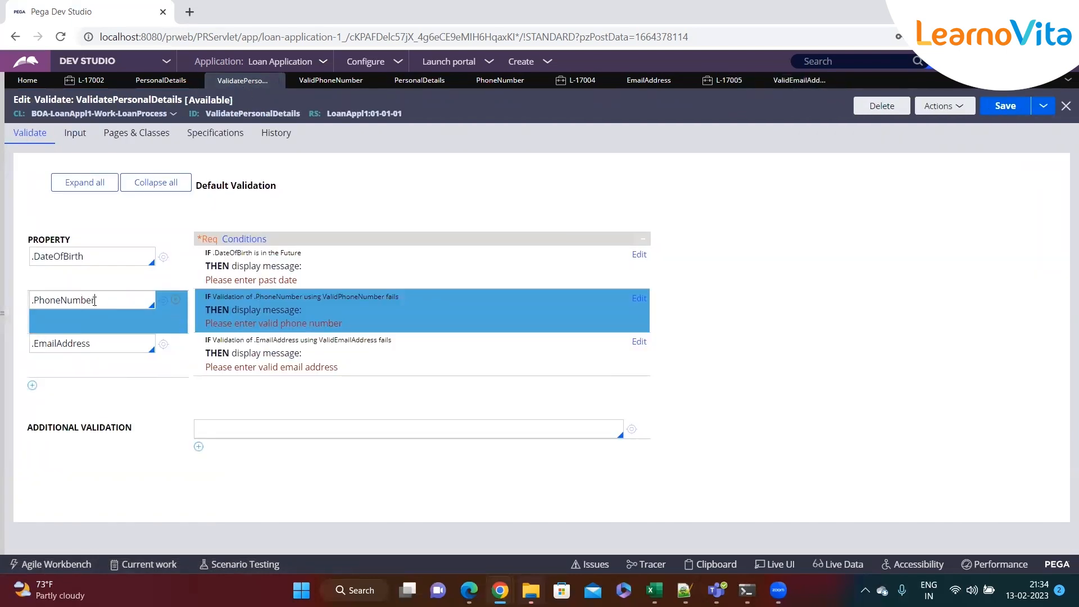
{"action": "double_click", "coordinate": [253, 113]}
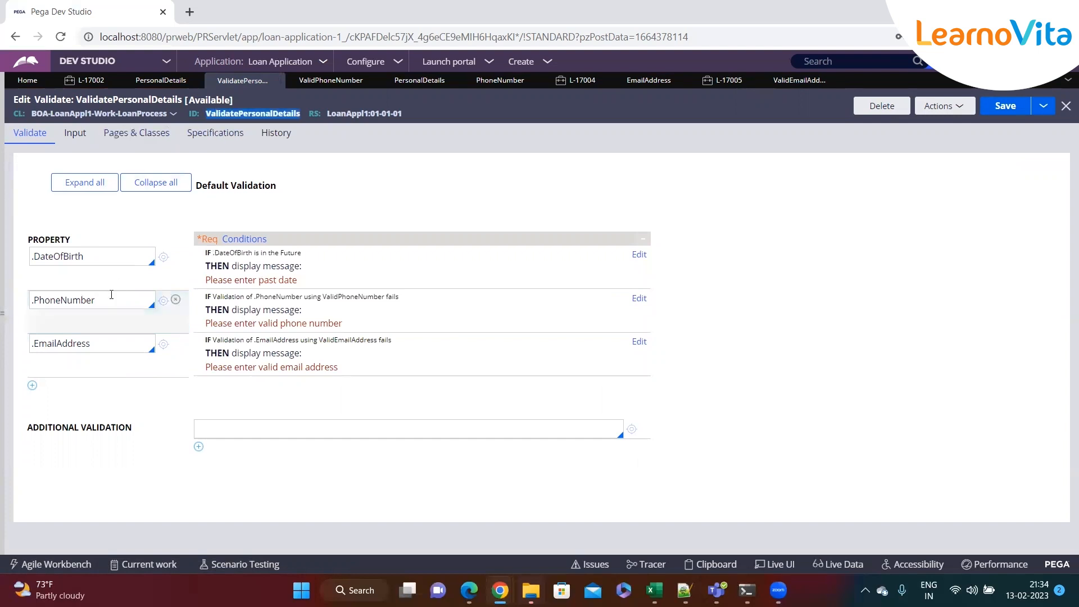
{"action": "left_click", "coordinate": [111, 294]}
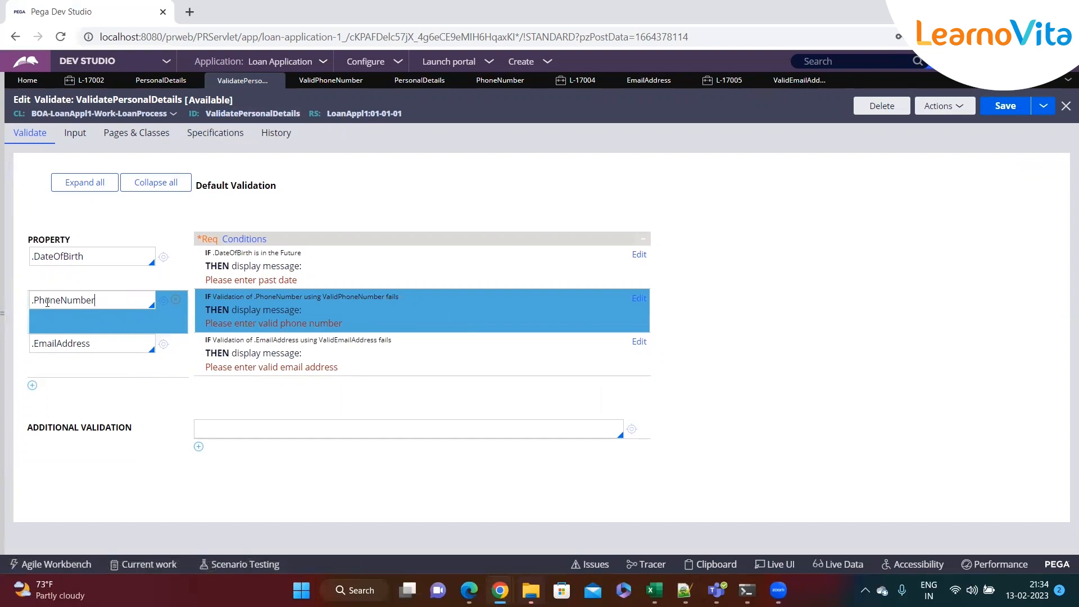
{"action": "left_click", "coordinate": [111, 346]}
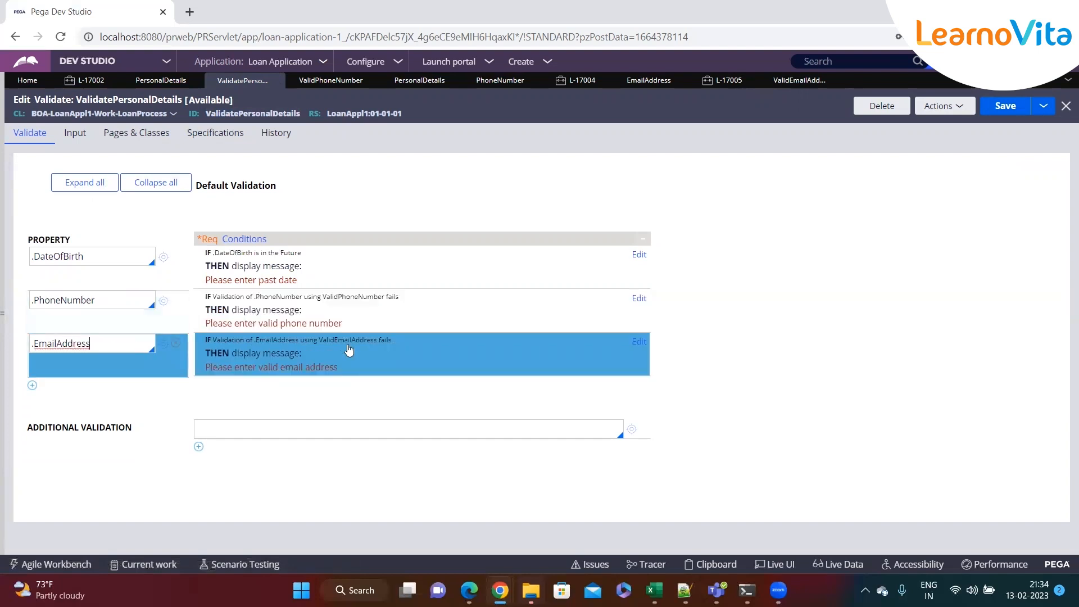
{"action": "left_click", "coordinate": [638, 299]}
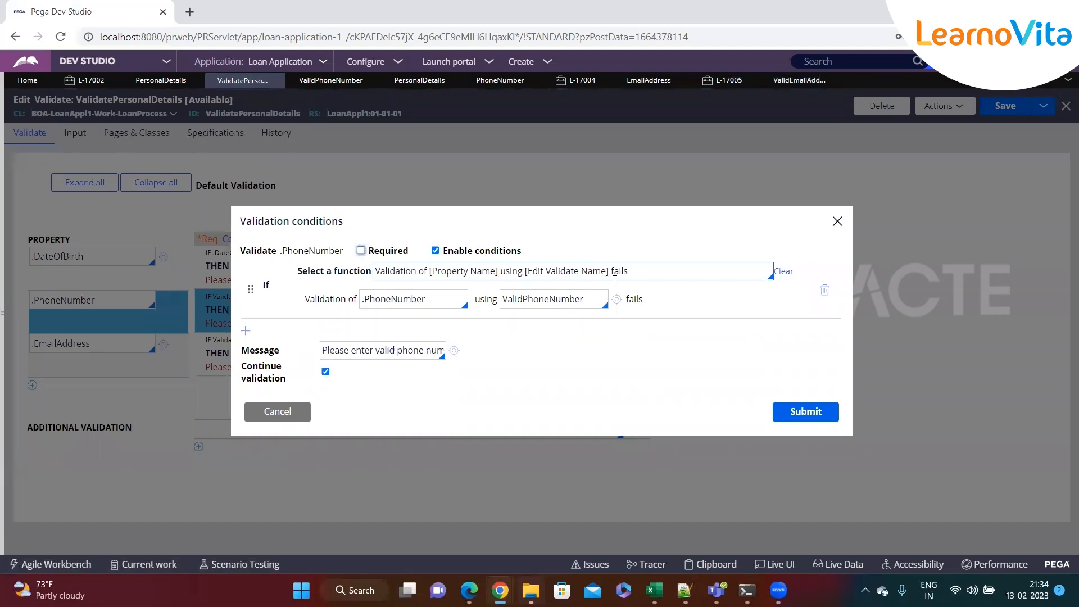
{"action": "double_click", "coordinate": [541, 306]}
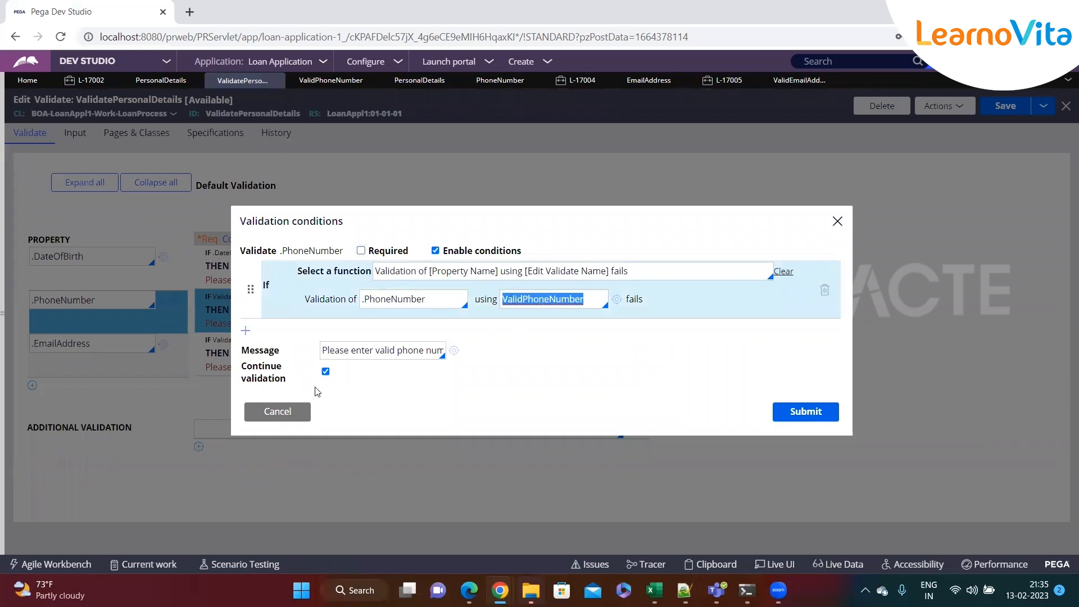
{"action": "left_click", "coordinate": [276, 411]}
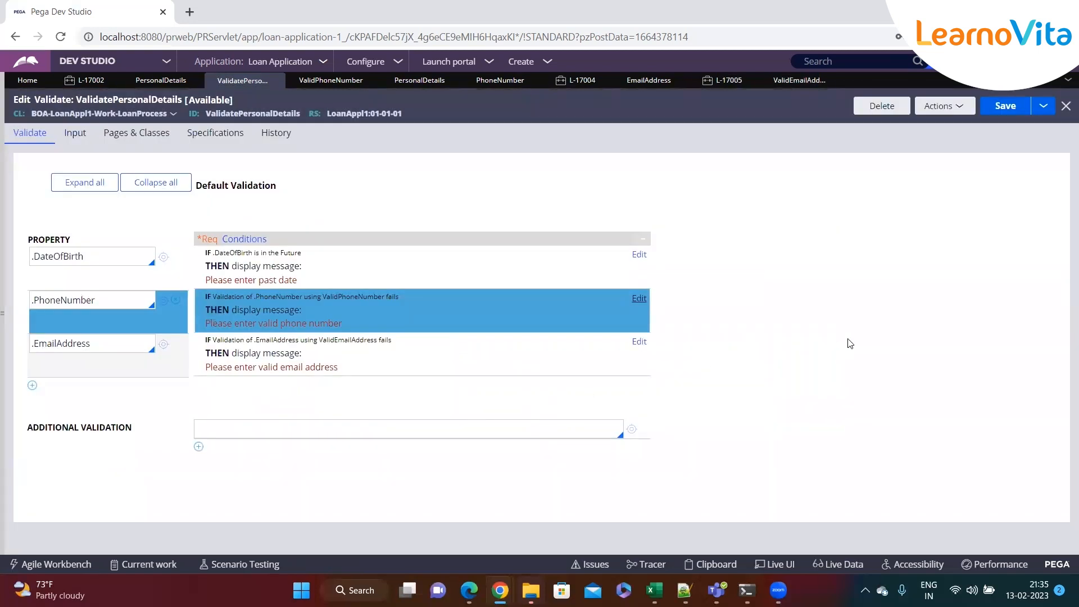
{"action": "key", "text": "alt+Tab"}
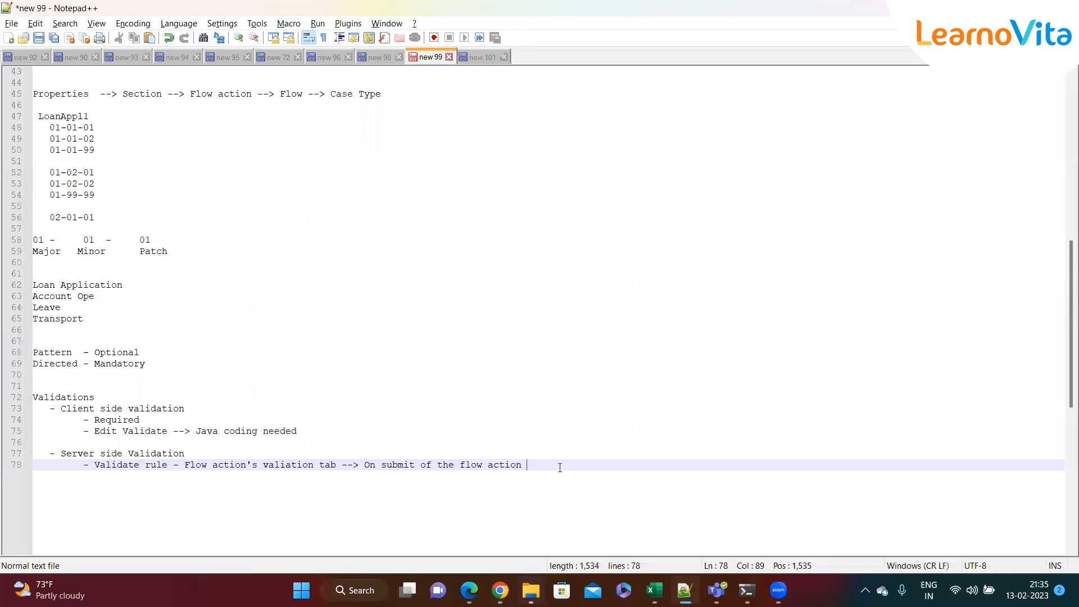
{"action": "left_click_drag", "start_coordinate": [548, 464], "coordinate": [34, 386]}
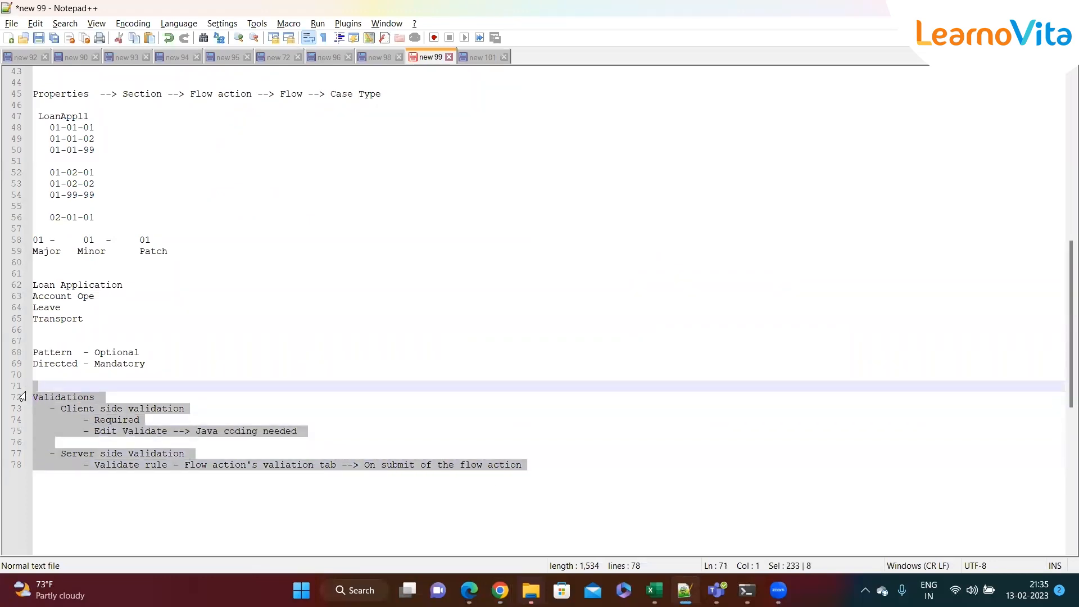
{"action": "left_click", "coordinate": [283, 376]}
{"action": "key", "text": "alt+Tab"}
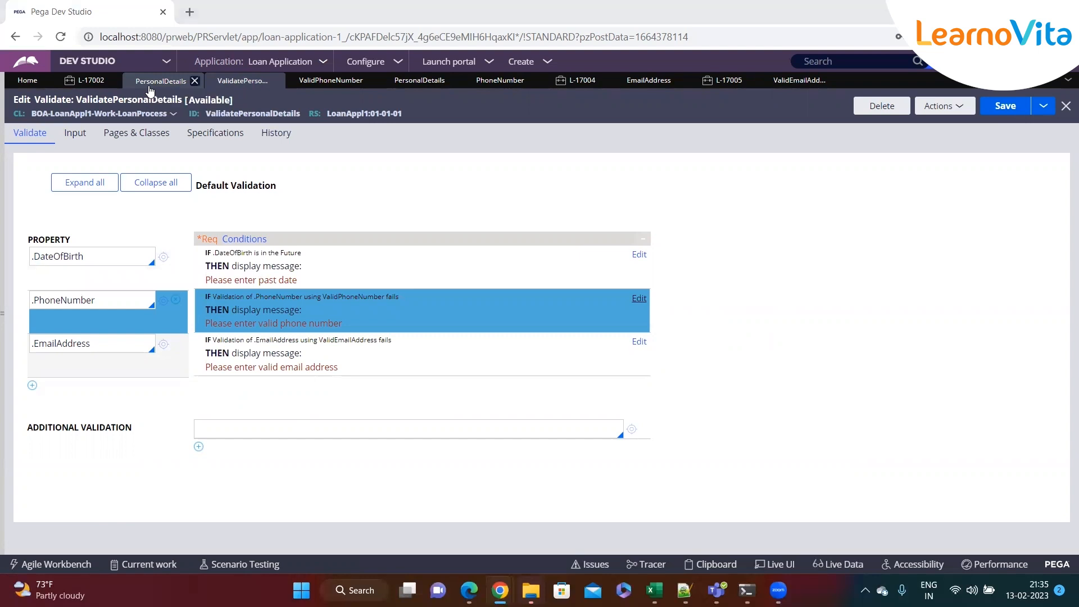
{"action": "key", "text": "alt+Tab"}
{"action": "left_click", "coordinate": [290, 431]}
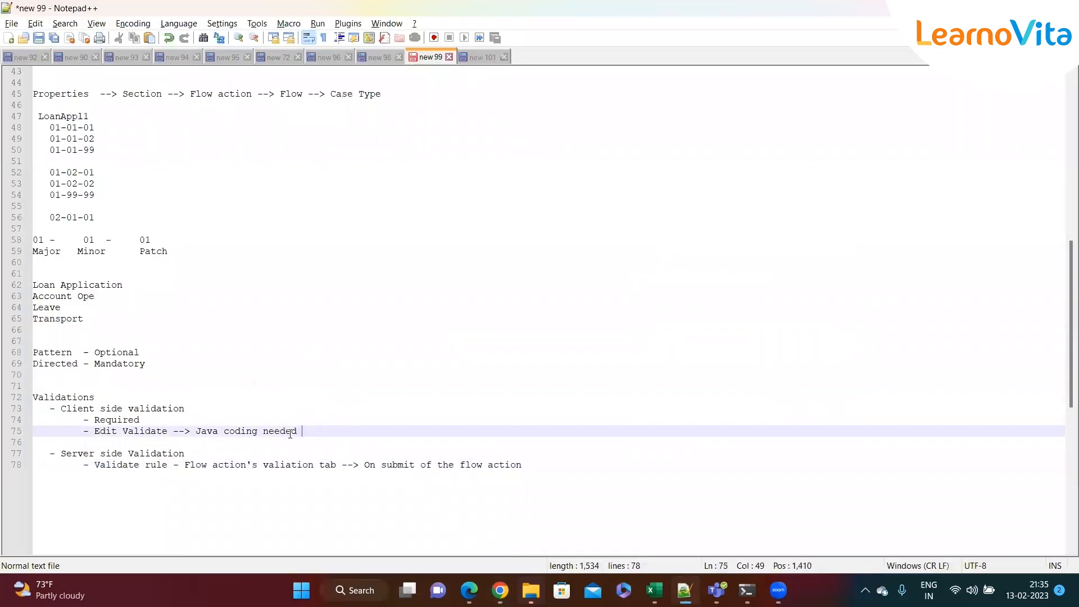
{"action": "double_click", "coordinate": [105, 432]}
{"action": "left_click", "coordinate": [145, 493]}
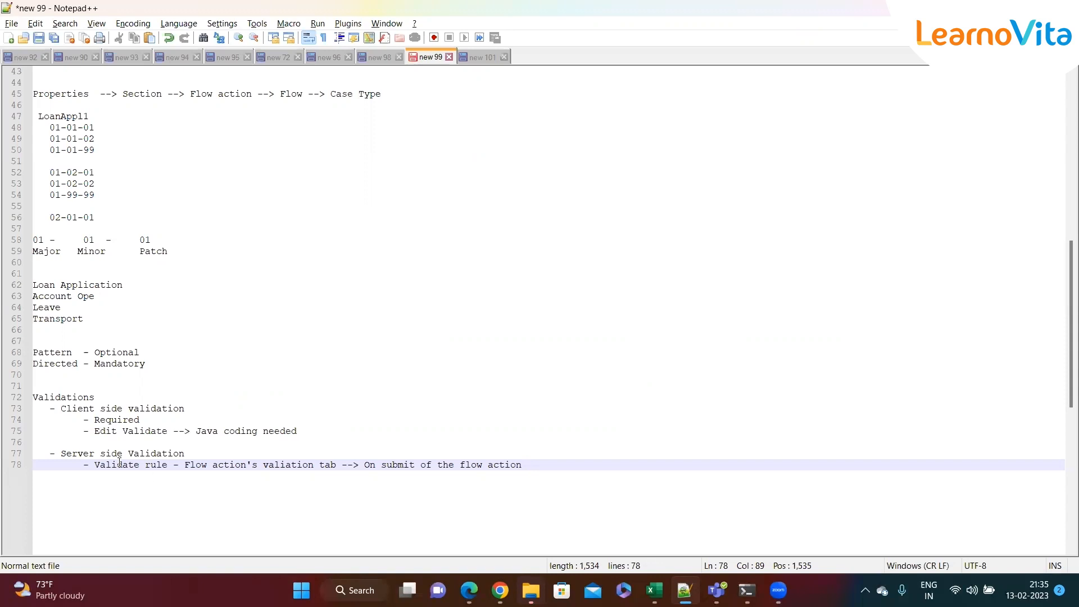
Append '--> Refer it in the Advanced tab of the property and also Validate rule' to line 75
{"action": "left_click_drag", "start_coordinate": [95, 432], "coordinate": [168, 433]}
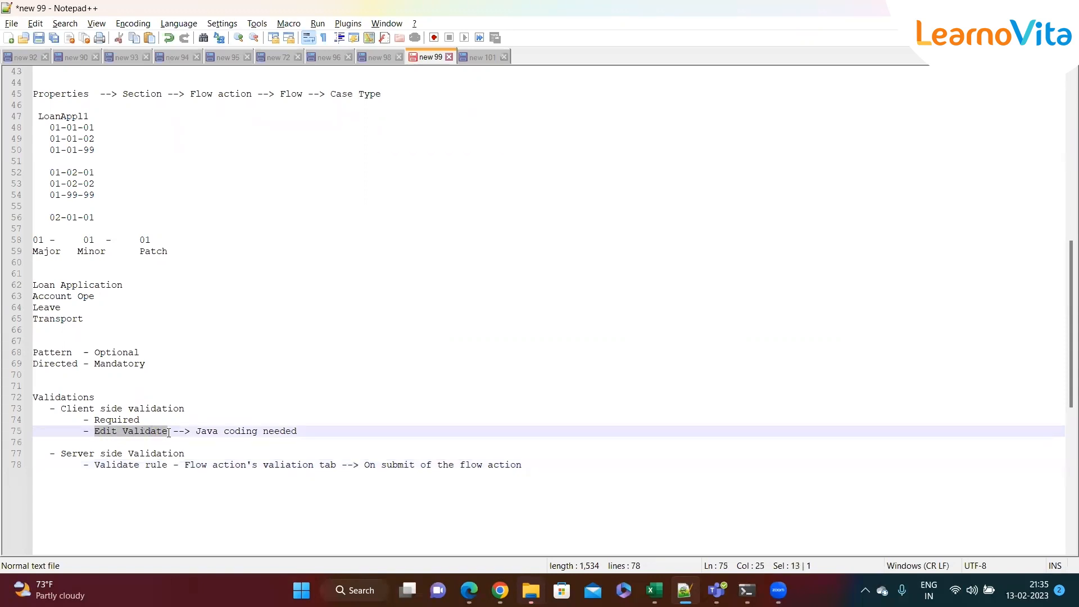
{"action": "left_click", "coordinate": [342, 434]}
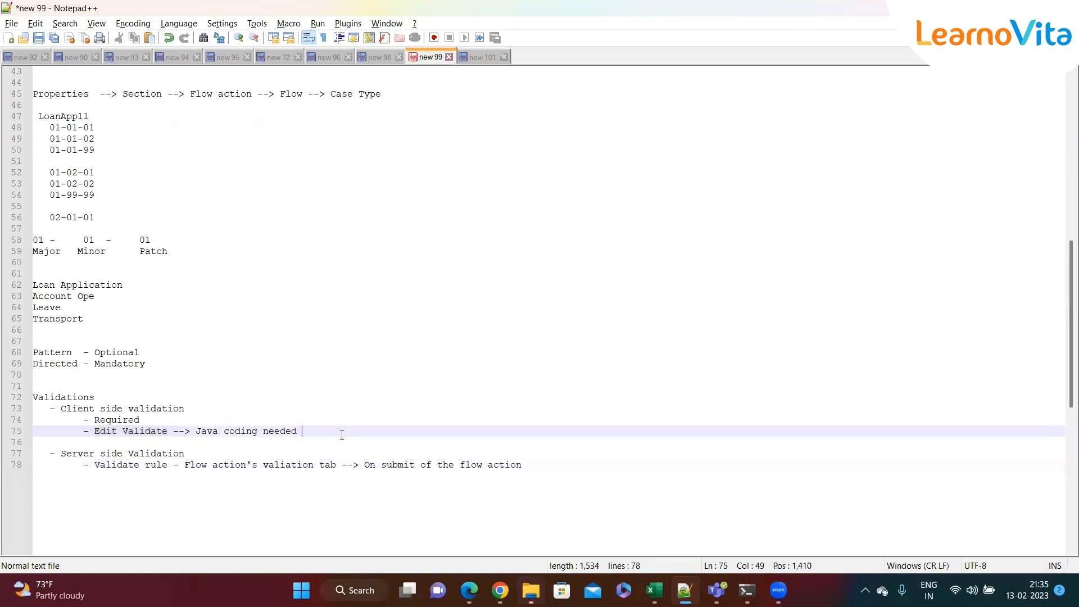
{"action": "double_click", "coordinate": [133, 467]}
{"action": "left_click", "coordinate": [210, 489]}
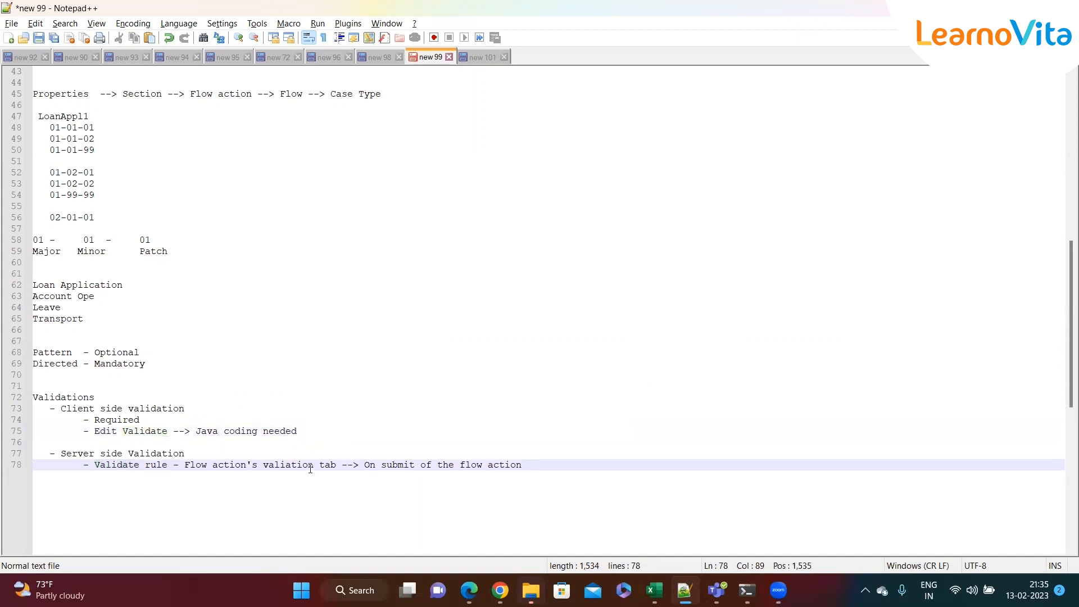
{"action": "left_click", "coordinate": [347, 431]}
{"action": "type", "text": "--> Ref"}
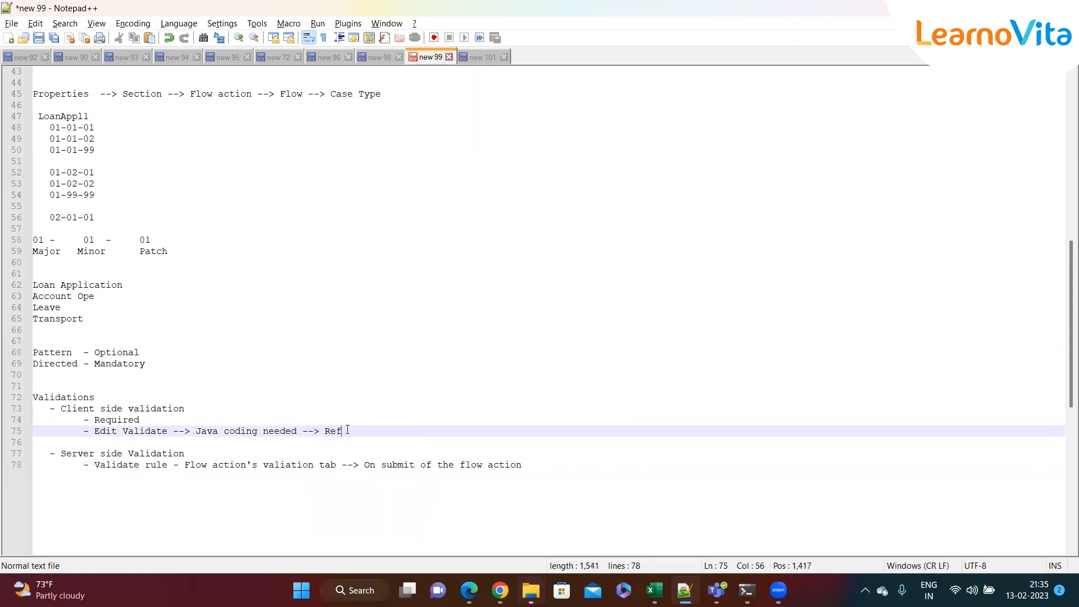
{"action": "type", "text": "e"}
{"action": "type", "text": "r i"}
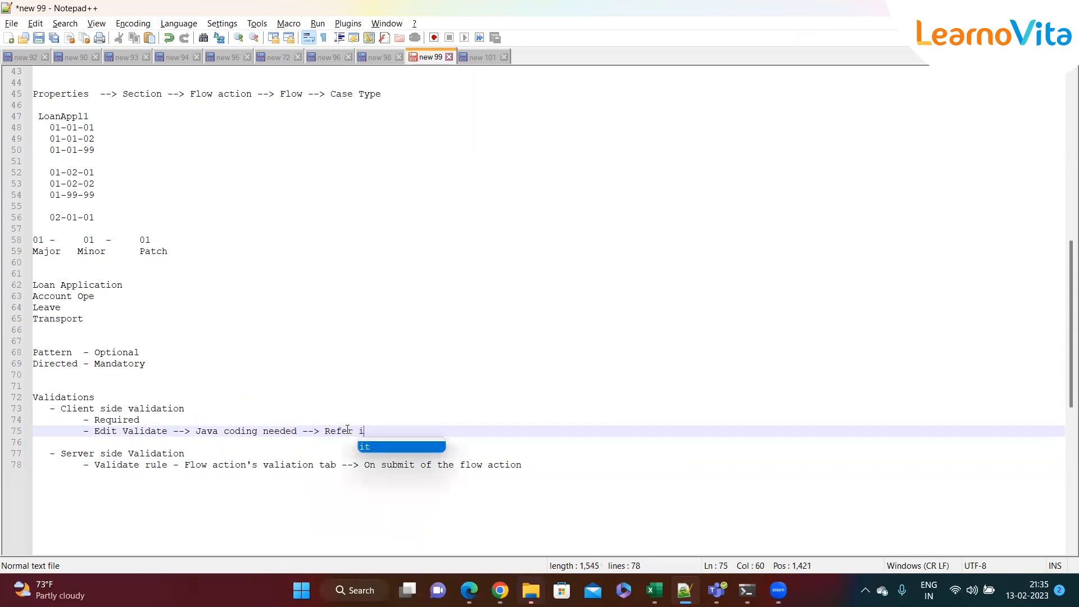
{"action": "type", "text": "t in the "}
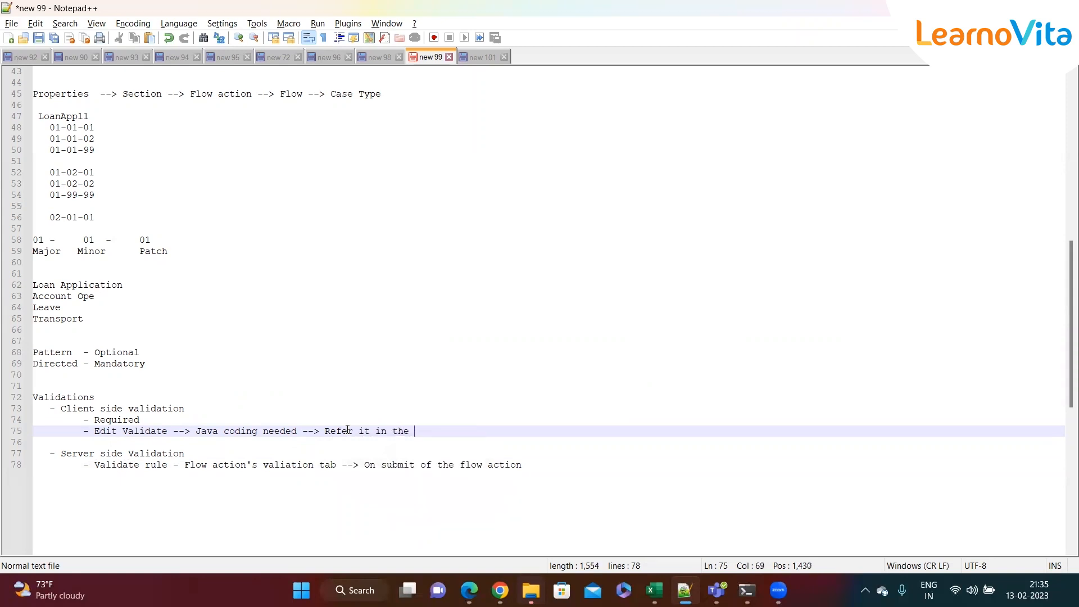
{"action": "type", "text": "Advanced tab f"}
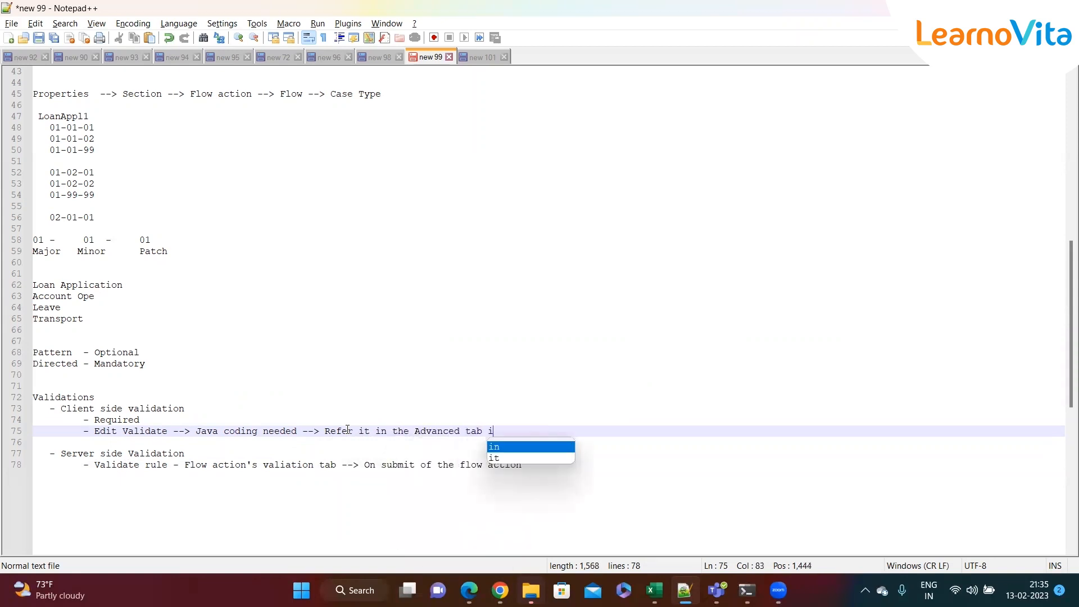
{"action": "key", "text": "BackSpace"}
{"action": "type", "text": "of the pero"}
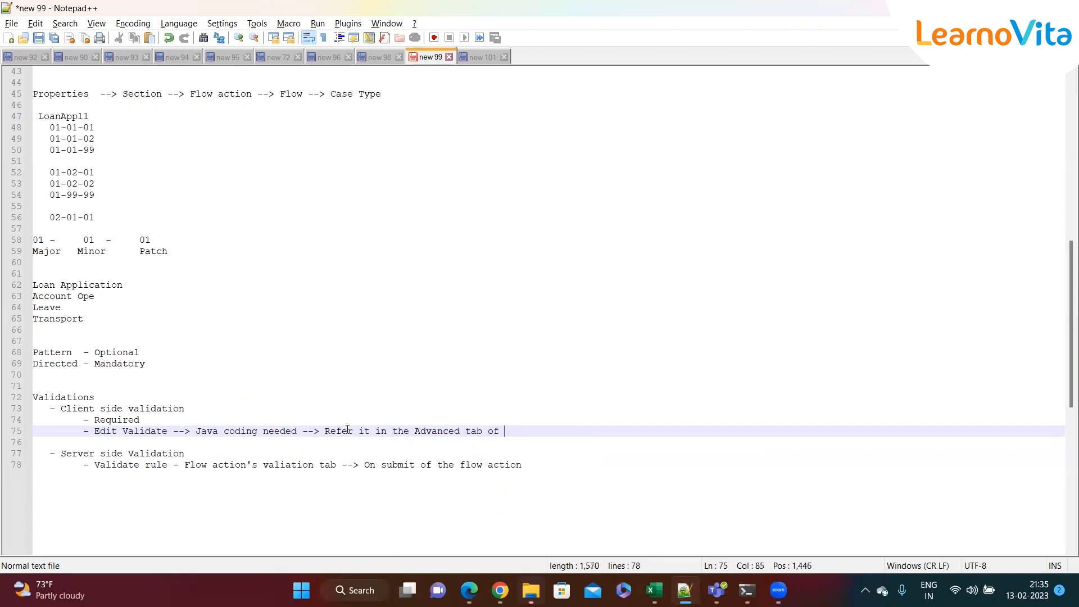
{"action": "key", "text": "BackSpace"}
{"action": "key", "text": "BackSpace"}
{"action": "key", "text": "BackSpace"}
{"action": "type", "text": "r"}
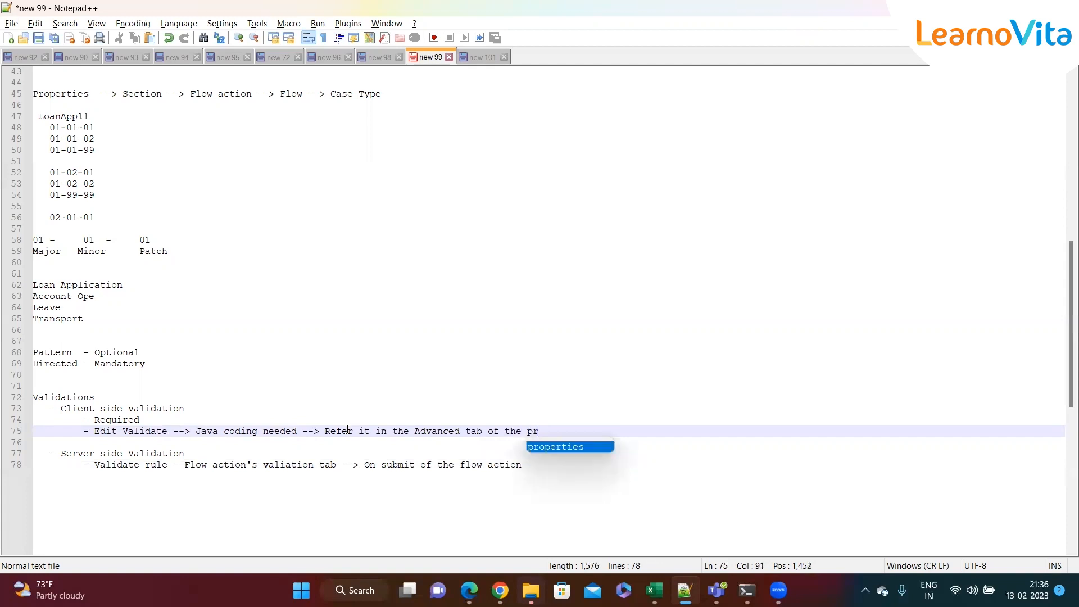
{"action": "type", "text": "opertt a"}
{"action": "key", "text": "BackSpace"}
{"action": "key", "text": "BackSpace"}
{"action": "key", "text": "BackSpace"}
{"action": "type", "text": "y and "}
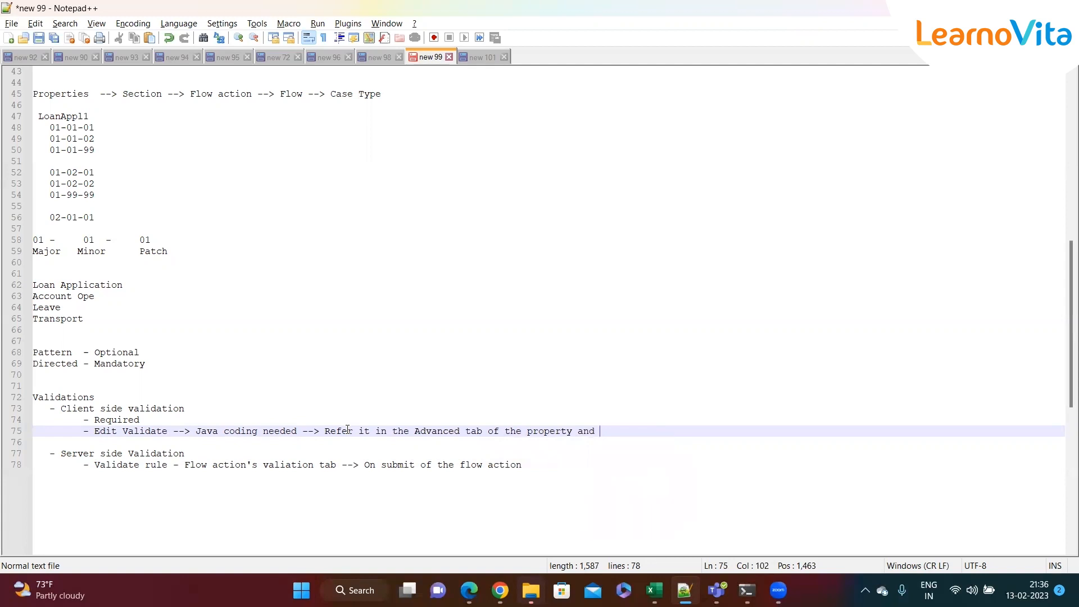
{"action": "type", "text": "also Validate rule"}
Highlight the 'On submit of the flow action' part of the line 78 server-side note
{"action": "key", "text": "ctrl+End"}
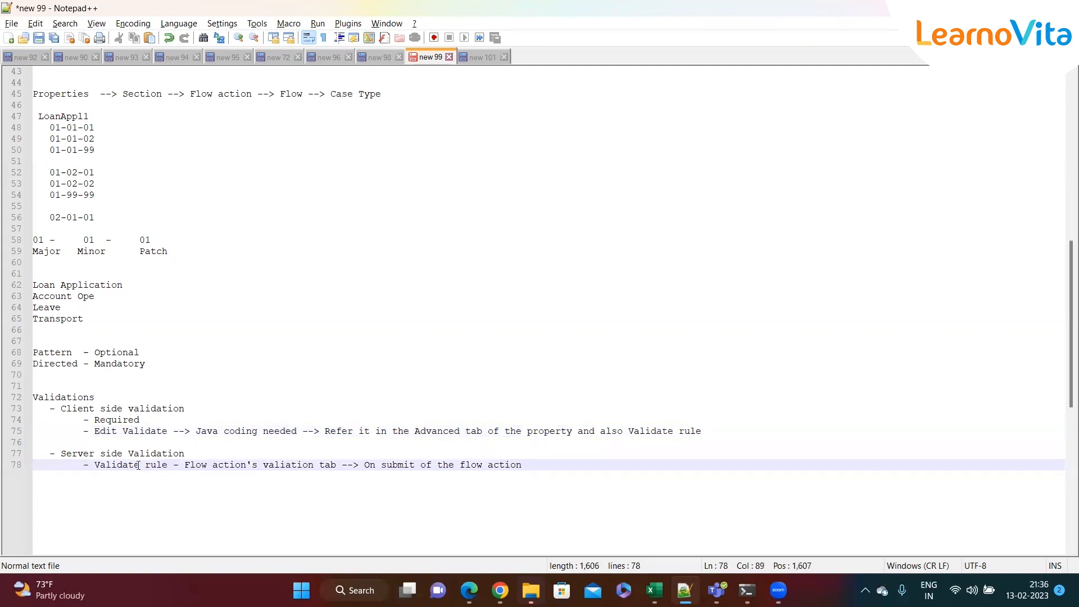
{"action": "left_click_drag", "start_coordinate": [179, 468], "coordinate": [606, 467]}
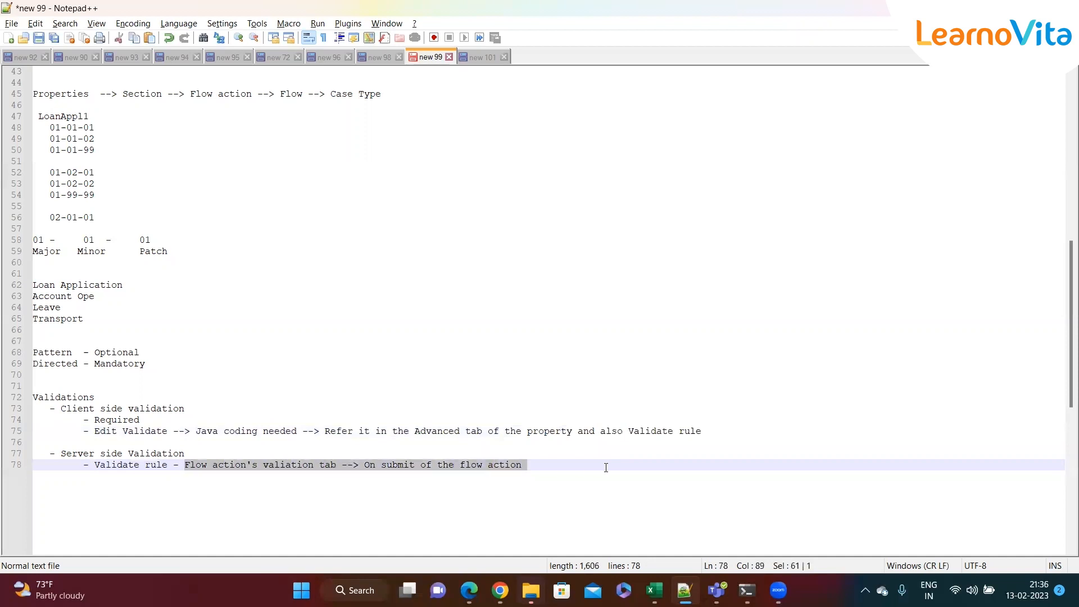
{"action": "left_click", "coordinate": [606, 468]}
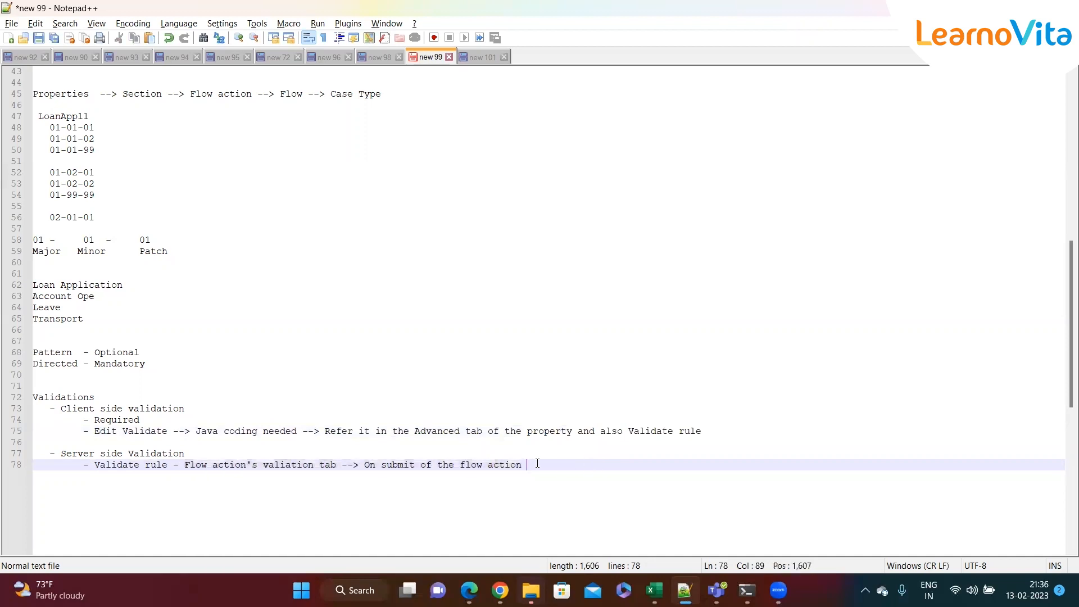
{"action": "left_click", "coordinate": [342, 466], "text": "shift"}
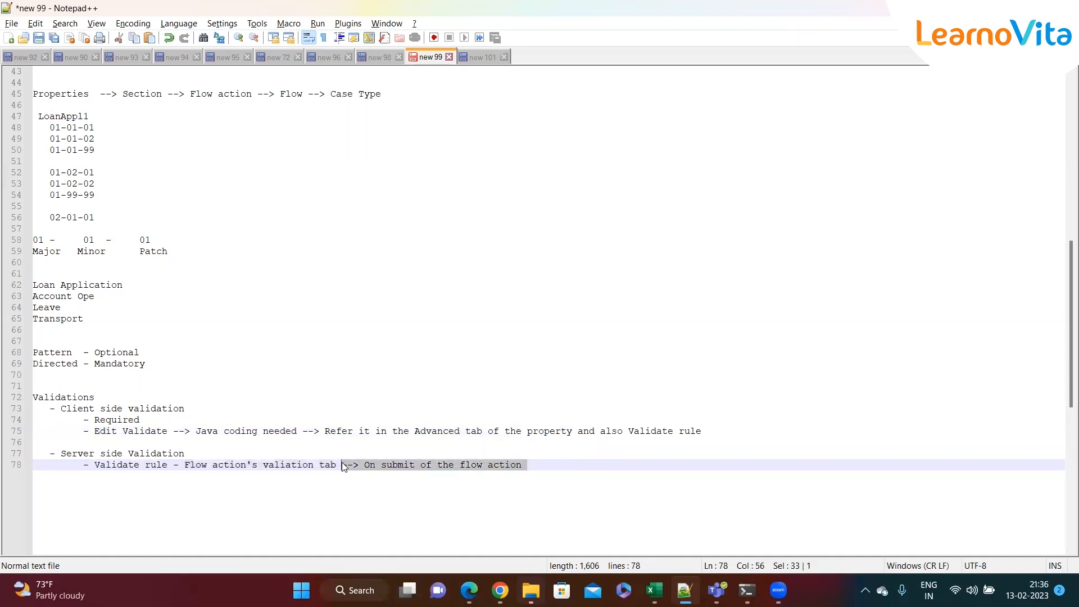
{"action": "left_click", "coordinate": [549, 465]}
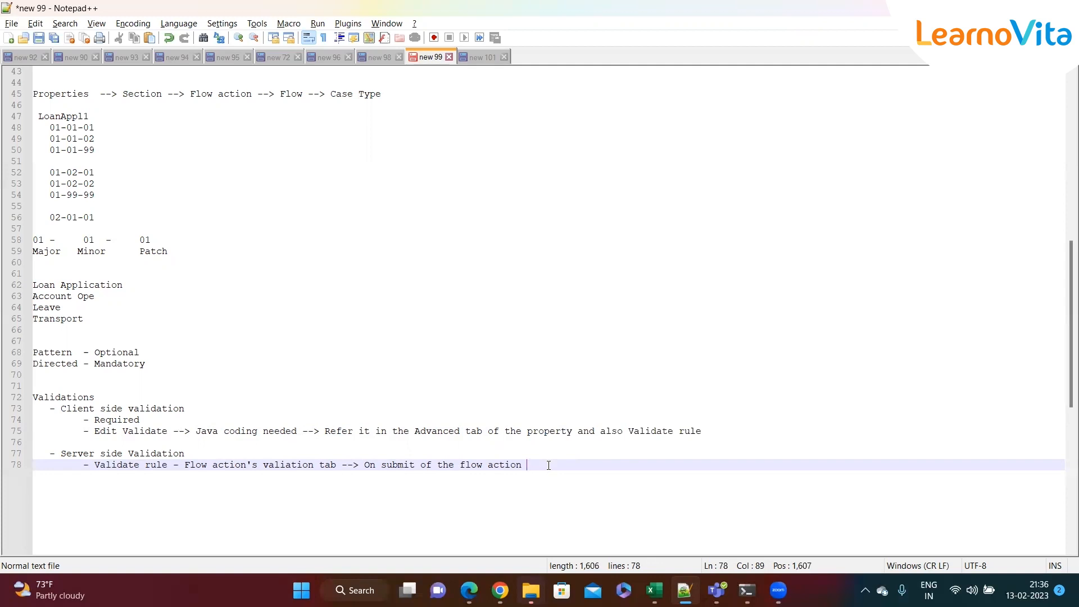
{"action": "mouse_move", "coordinate": [500, 590]}
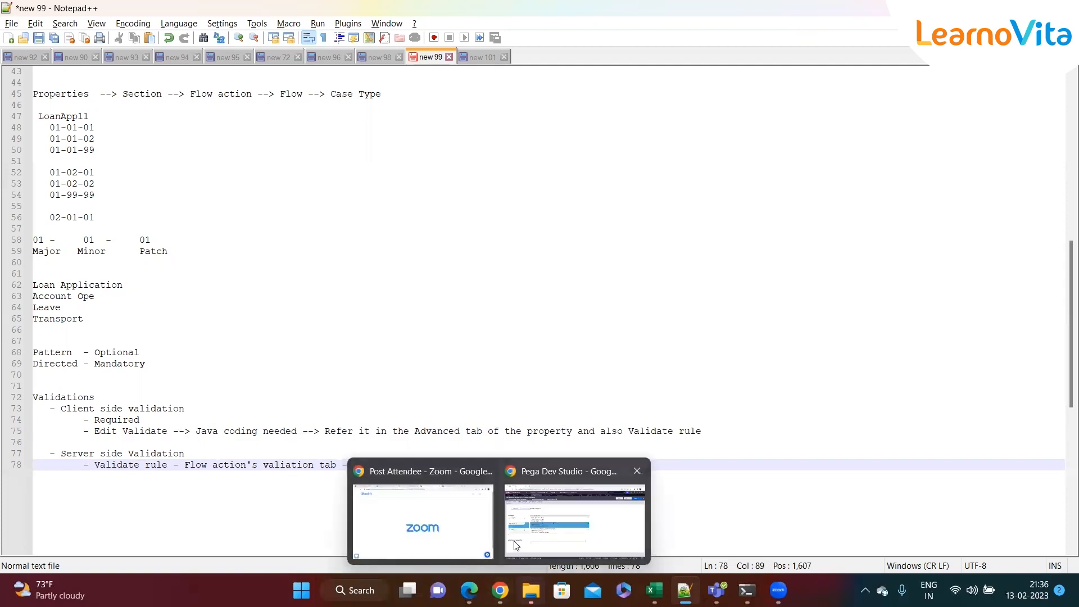
Return to the L-17005 case, review its flagged phone and email fields, and select the email value
{"action": "left_click", "coordinate": [573, 514]}
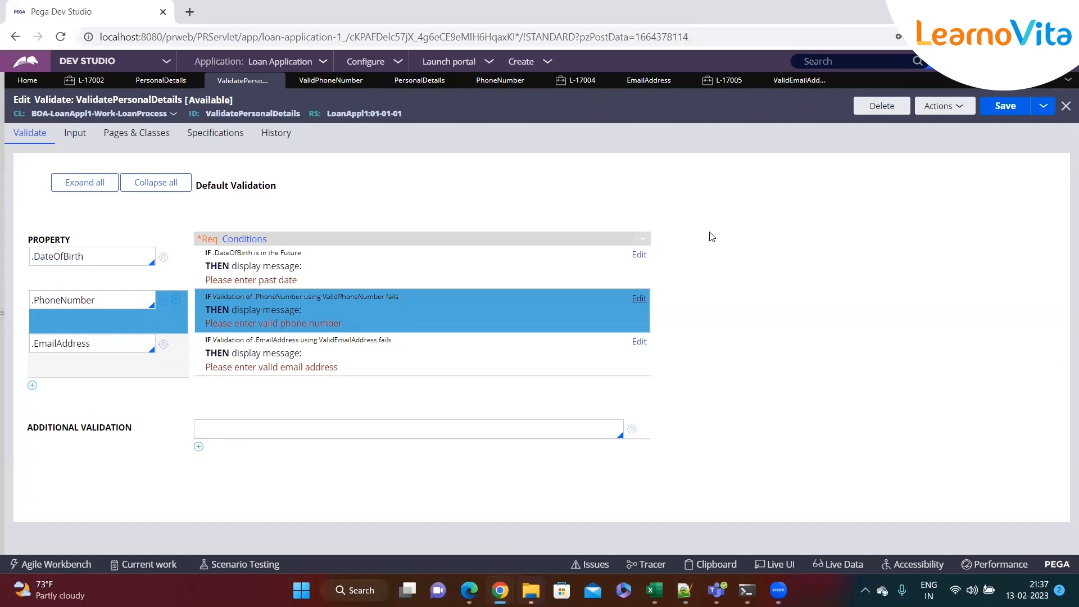
{"action": "left_click", "coordinate": [725, 80]}
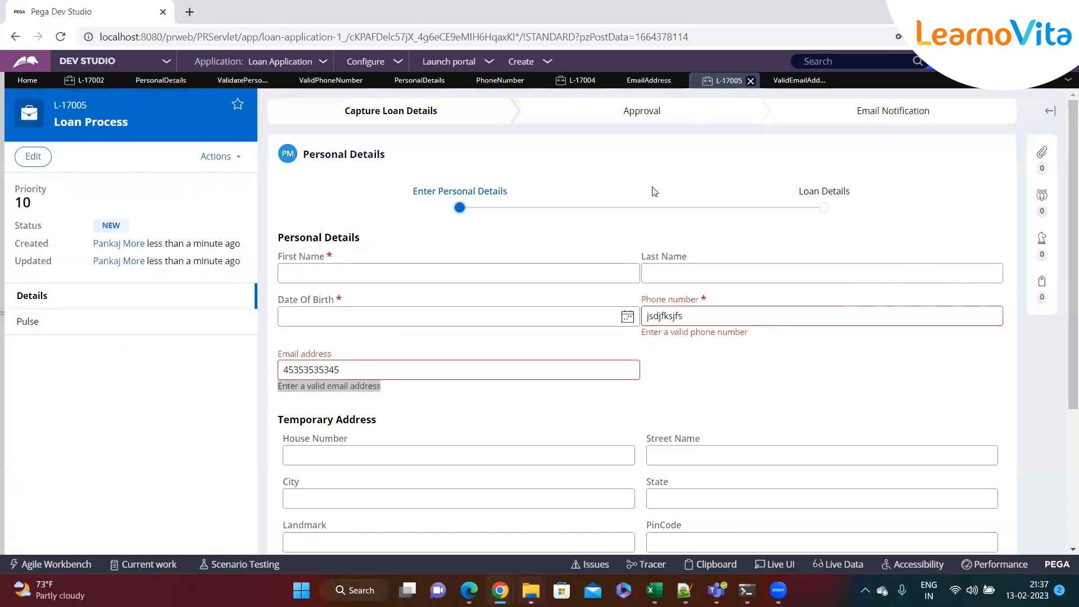
{"action": "scroll", "coordinate": [519, 312], "scroll_direction": "down", "scroll_amount": 3}
{"action": "scroll", "coordinate": [519, 312], "scroll_direction": "up", "scroll_amount": 3}
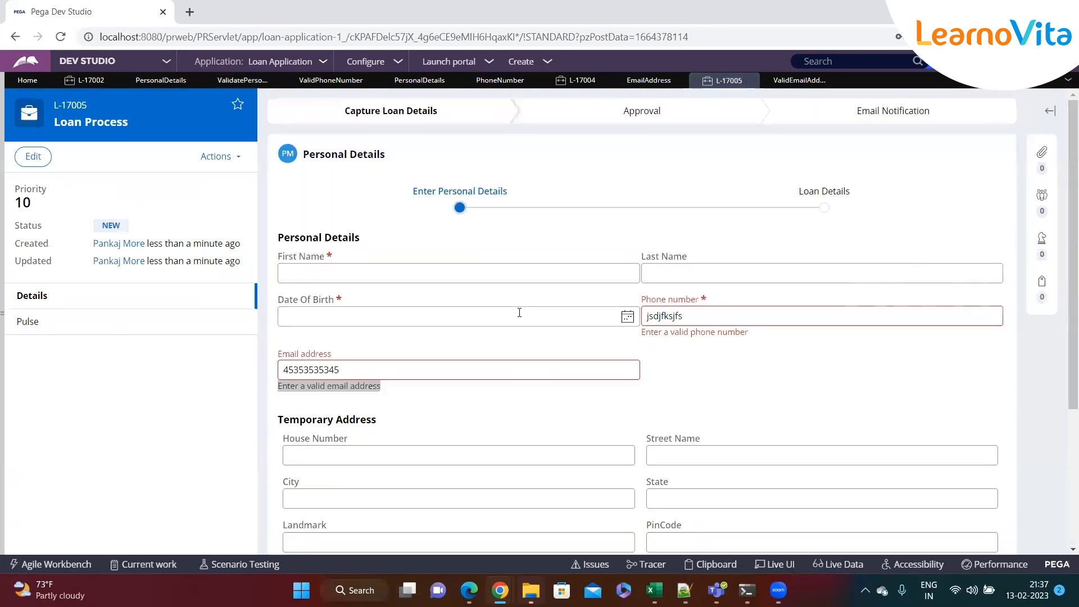
{"action": "scroll", "coordinate": [540, 313], "scroll_direction": "down", "scroll_amount": 3}
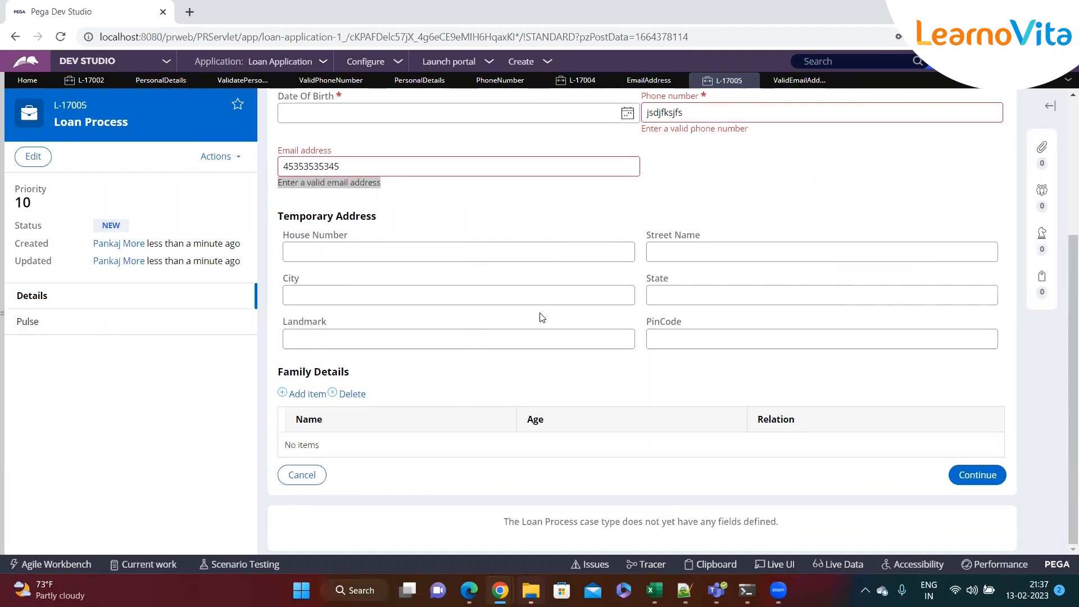
{"action": "scroll", "coordinate": [542, 318], "scroll_direction": "up", "scroll_amount": 3}
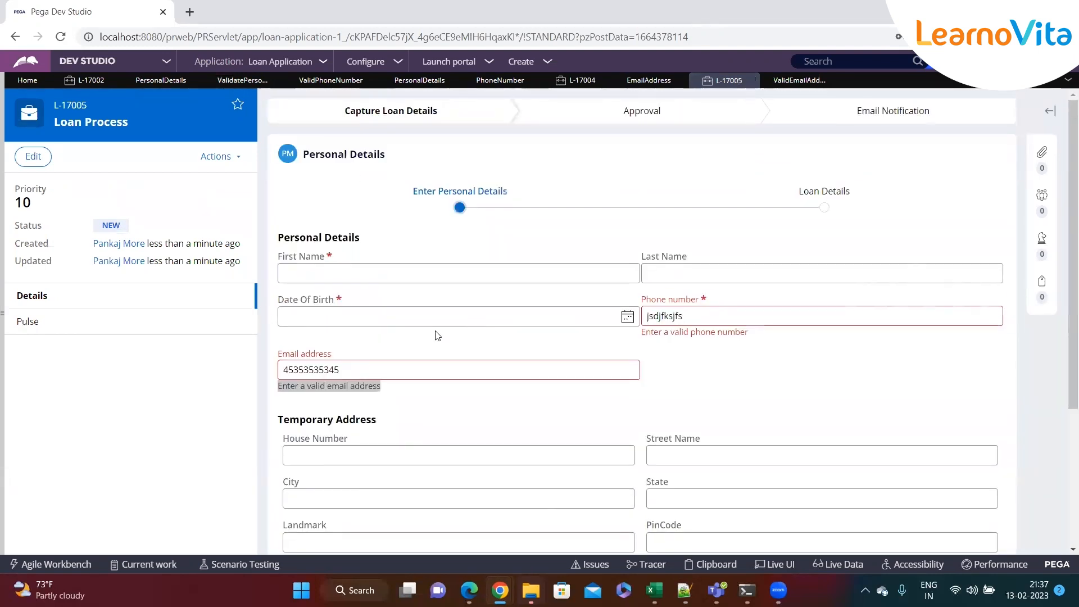
{"action": "double_click", "coordinate": [397, 366]}
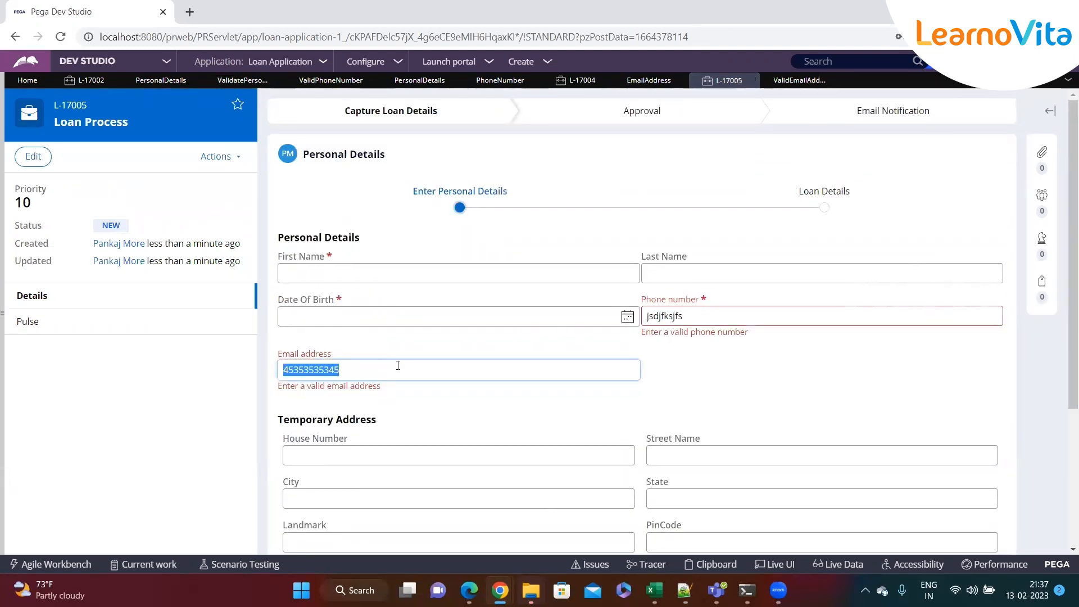
Enter a valid-format email, test first and last names, and birth date 2/6/2023
{"action": "type", "text": "sfsdfsfd"}
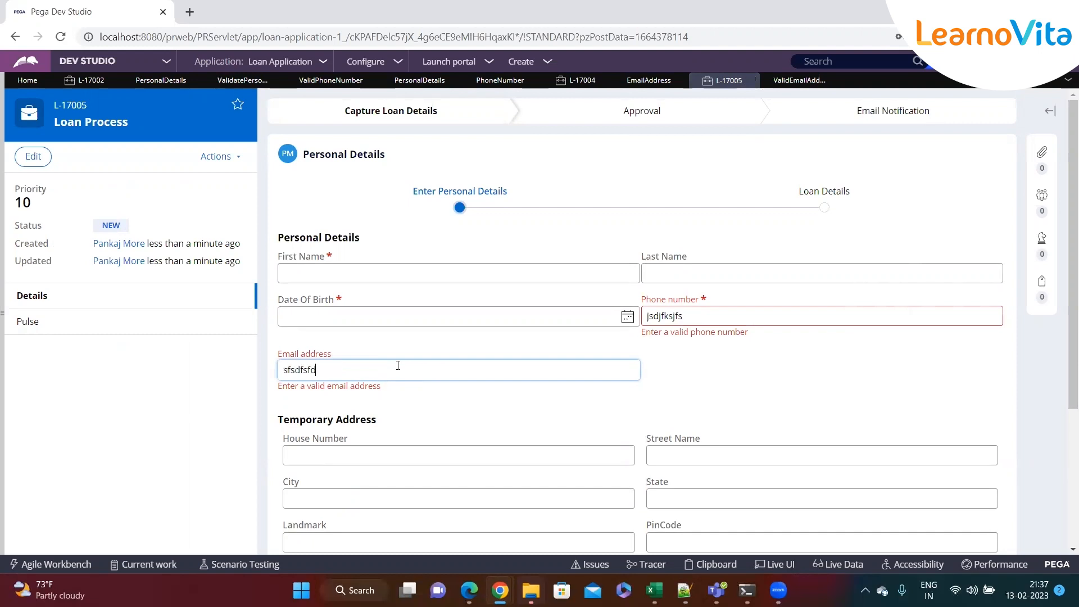
{"action": "type", "text": "@sdfsf.jkj"}
{"action": "left_click", "coordinate": [304, 274]}
{"action": "type", "text": "dfsdfsdf"}
{"action": "key", "text": "Tab"}
{"action": "type", "text": "sdfsdf"}
{"action": "left_click", "coordinate": [627, 317]}
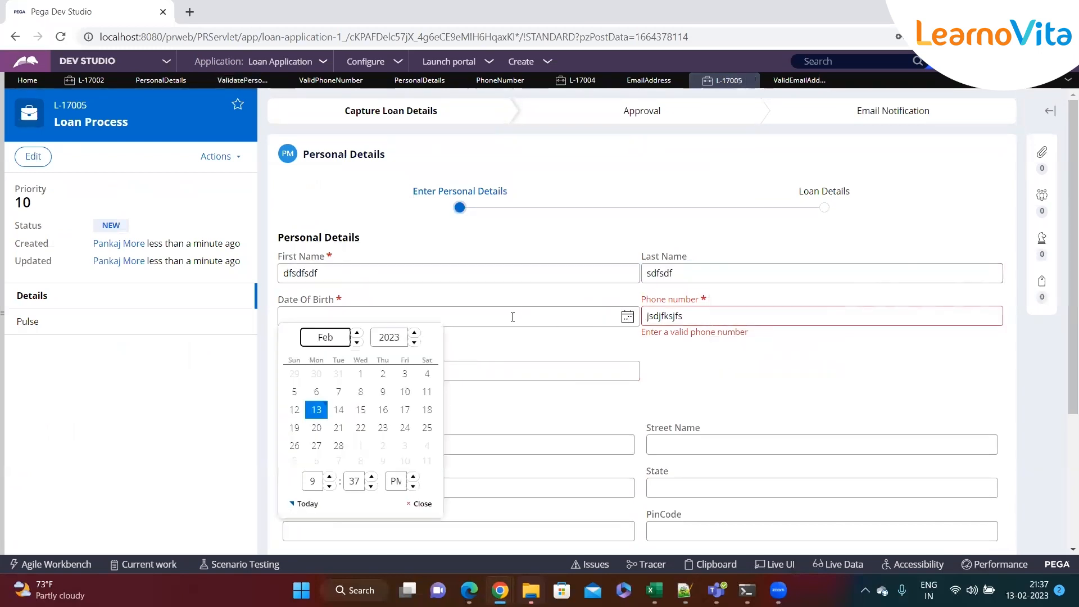
{"action": "left_click", "coordinate": [312, 391]}
Replace the phone with a 10-digit number and continue to Loan Details
{"action": "triple_click", "coordinate": [729, 319]}
{"action": "type", "text": "4353453534"}
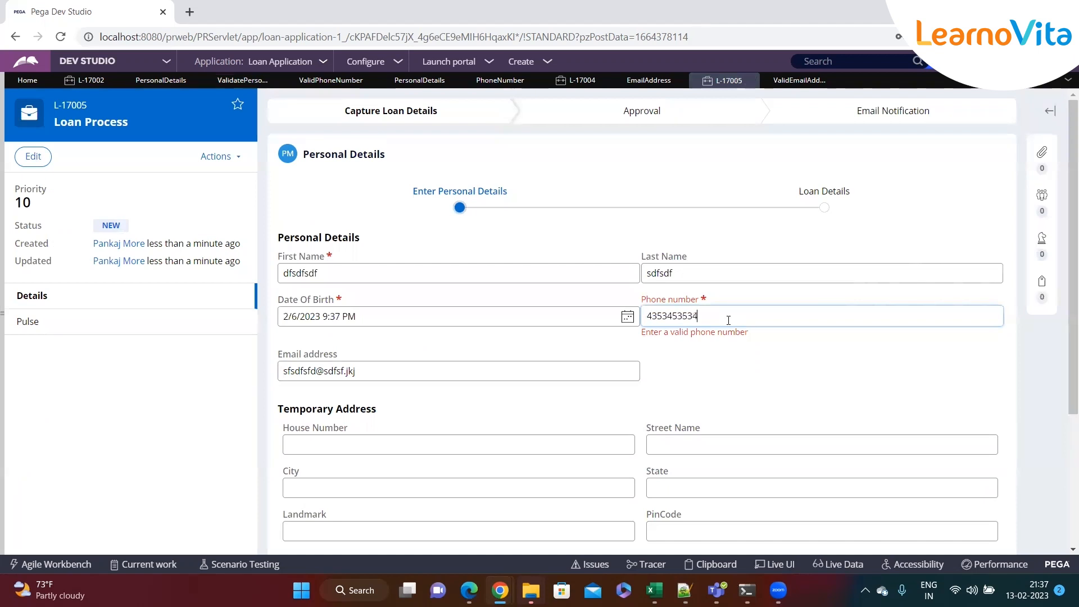
{"action": "scroll", "coordinate": [814, 425], "scroll_direction": "down", "scroll_amount": 3}
{"action": "left_click", "coordinate": [977, 475]}
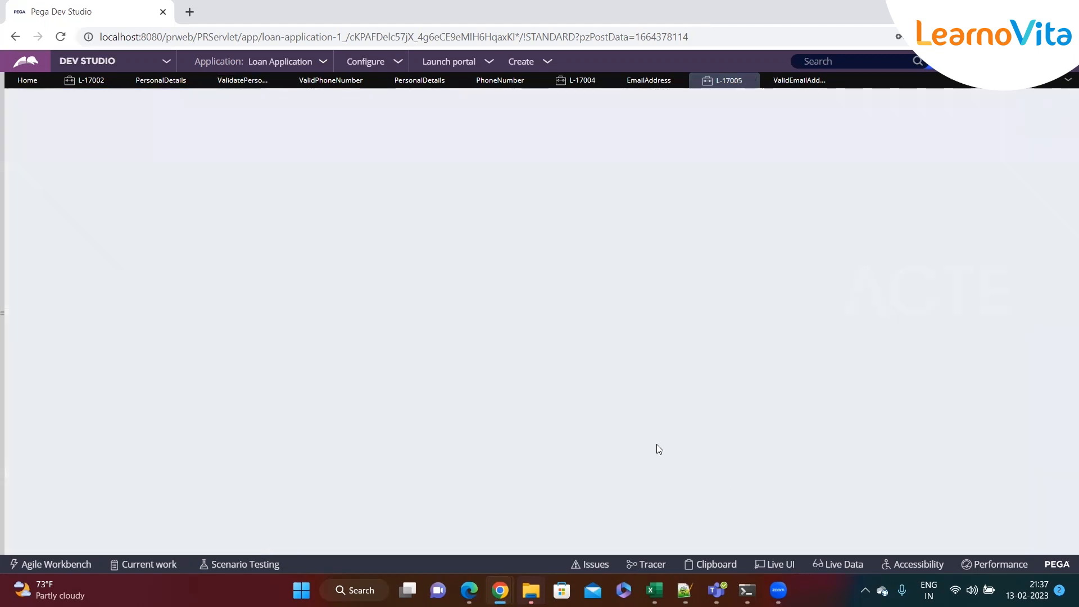
Choose Education Loan as the Loan Type and enter 'Edu Loan' in Loan Amount
{"action": "left_click", "coordinate": [450, 250]}
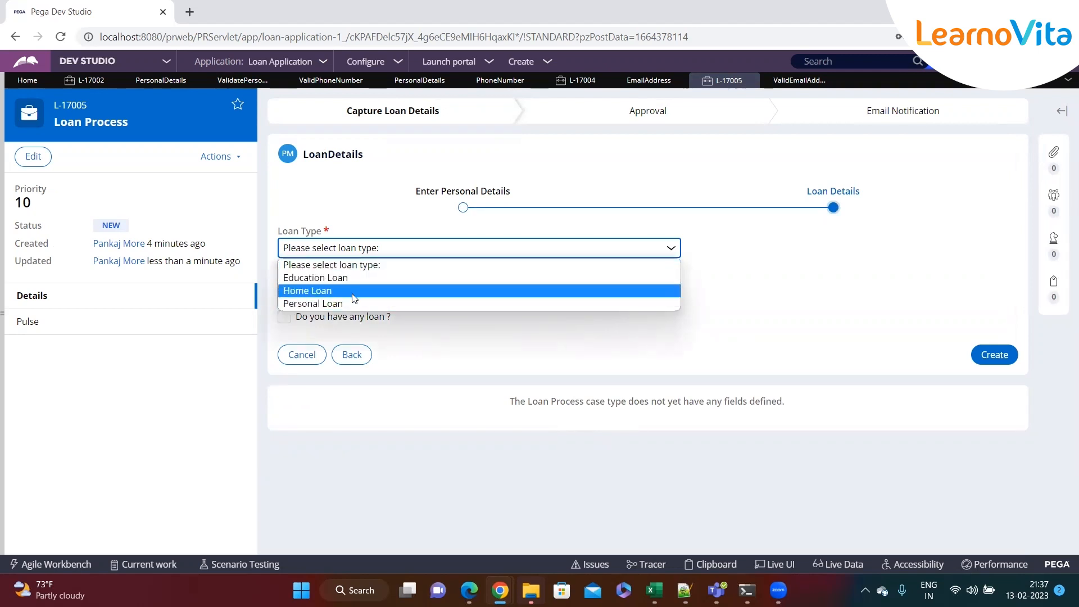
{"action": "left_click", "coordinate": [359, 277]}
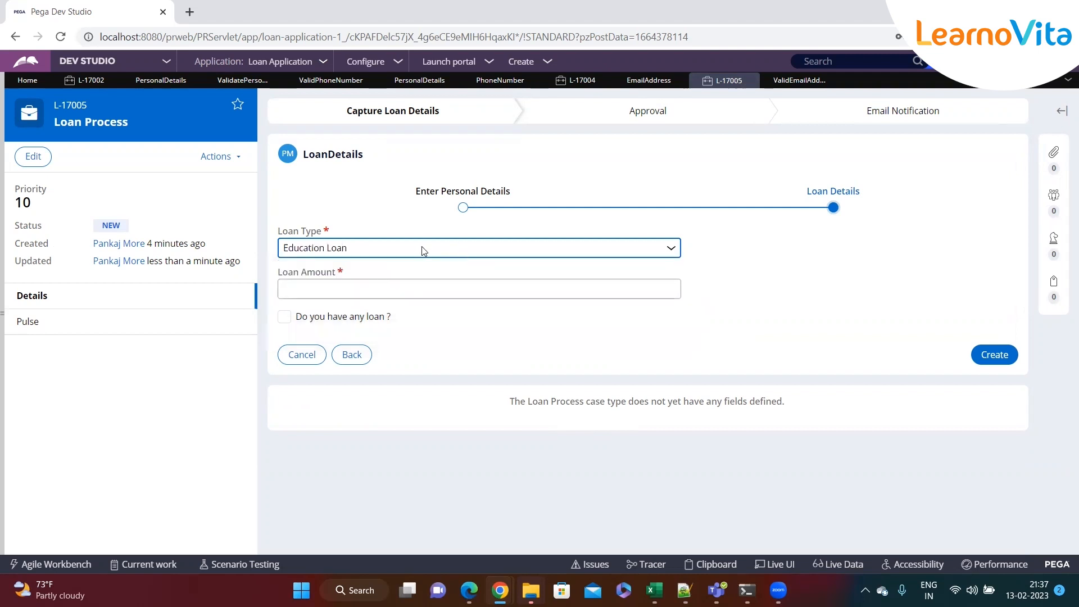
{"action": "left_click_drag", "start_coordinate": [278, 231], "coordinate": [354, 233]}
{"action": "left_click", "coordinate": [371, 232]}
{"action": "left_click", "coordinate": [344, 289]}
{"action": "type", "text": "Edu Loan"}
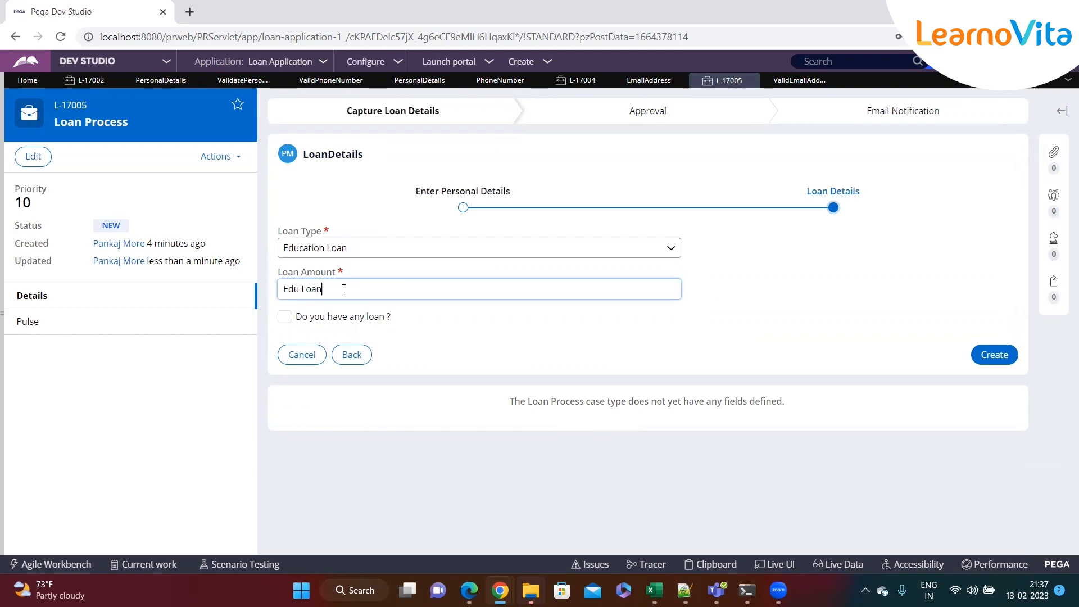
{"action": "left_click", "coordinate": [301, 290]}
Switch the Loan Type from Education Loan through Home Loan to Personal Loan
{"action": "left_click", "coordinate": [672, 249]}
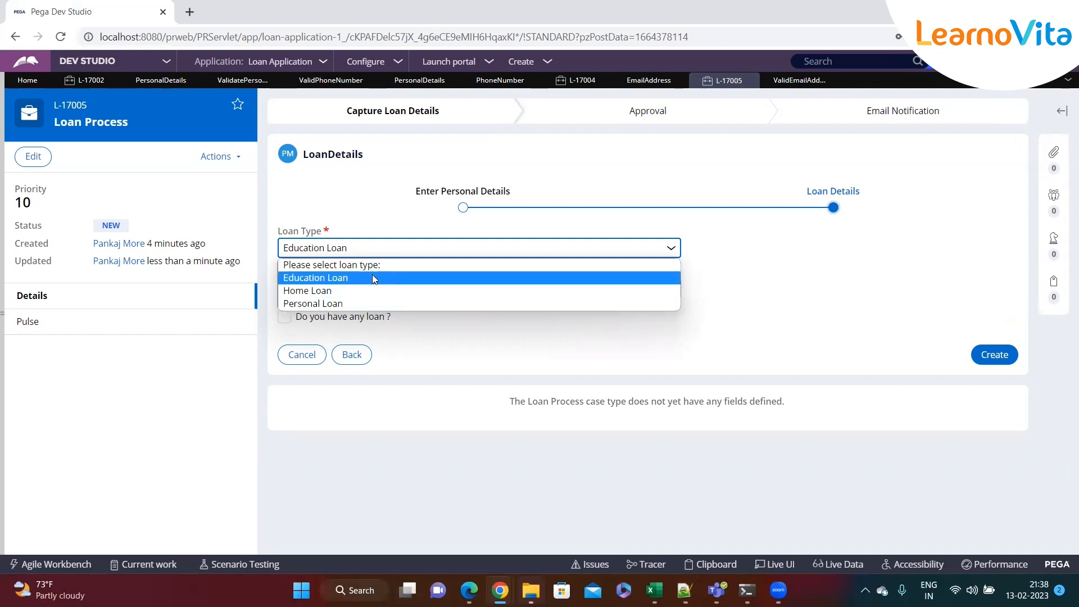
{"action": "left_click", "coordinate": [322, 277]}
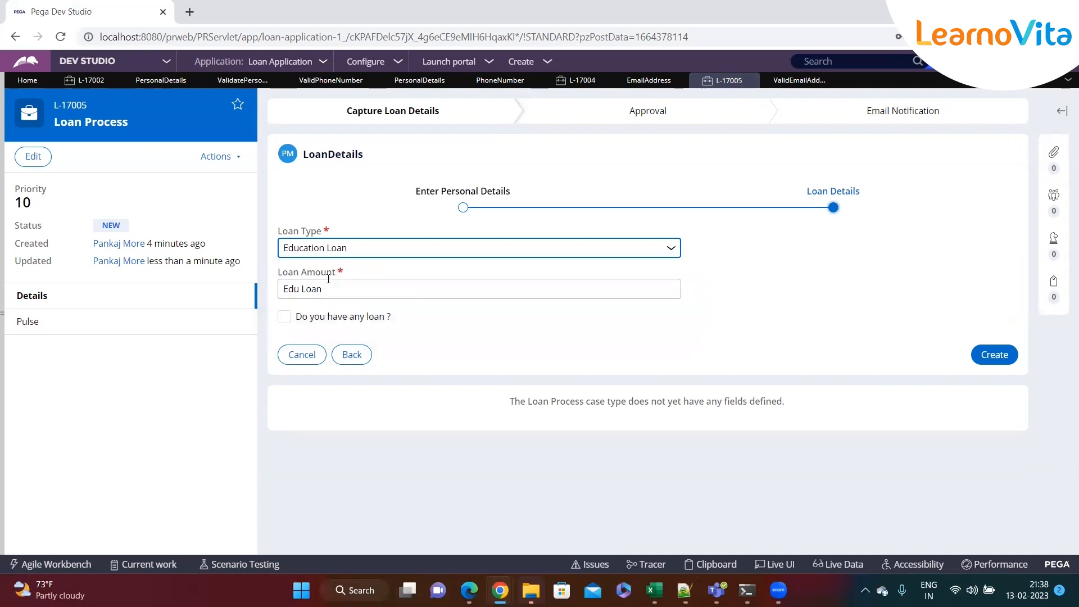
{"action": "left_click", "coordinate": [378, 253]}
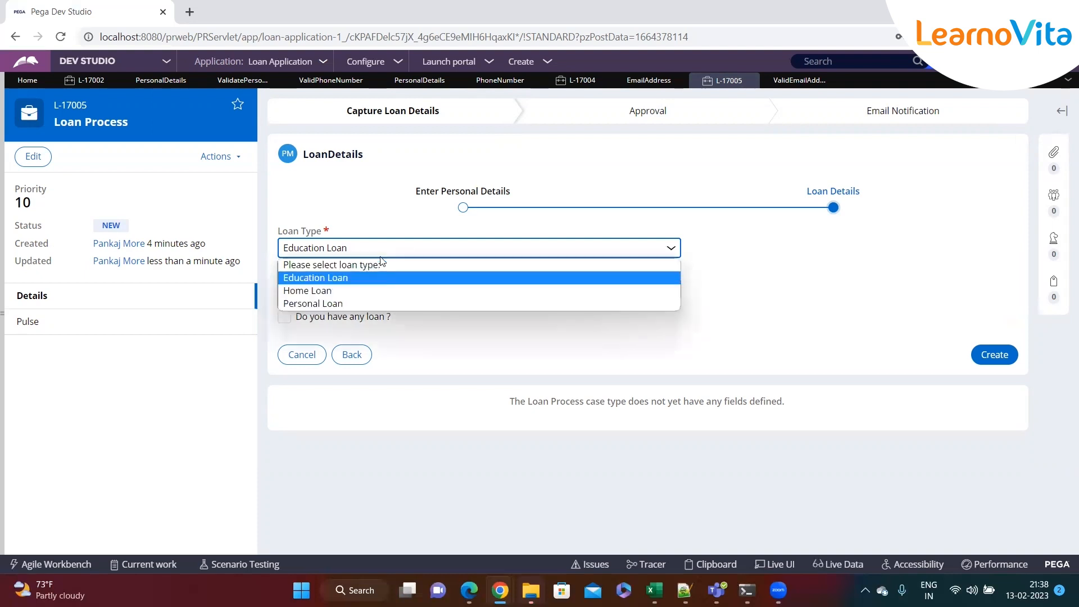
{"action": "left_click", "coordinate": [367, 291]}
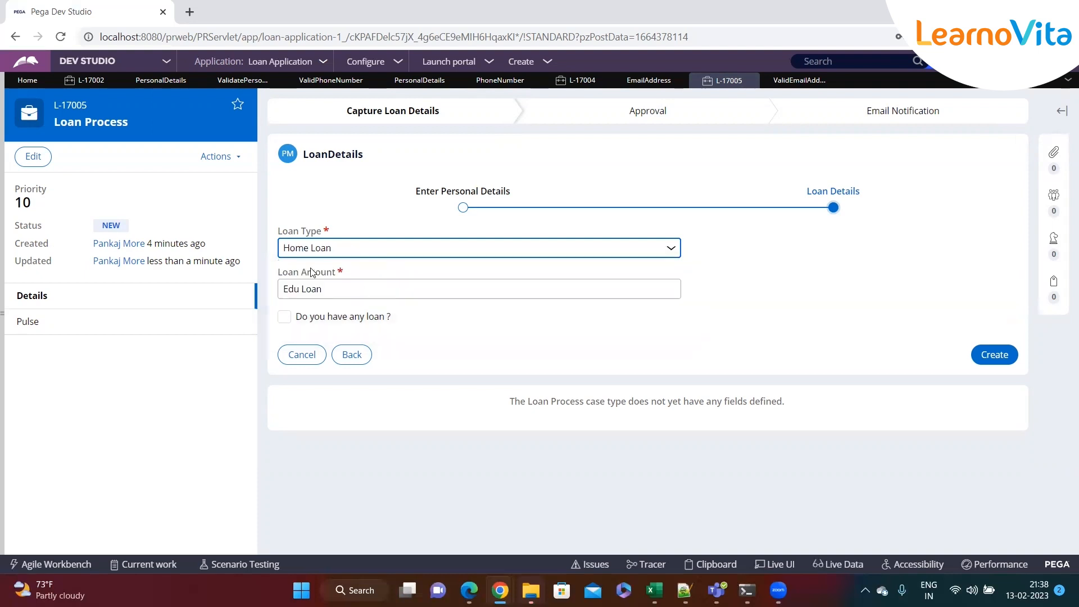
{"action": "left_click", "coordinate": [362, 254]}
{"action": "left_click", "coordinate": [329, 305]}
Leave Personal Loan unchanged and select the whole 'Edu Loan' text in Loan Amount
{"action": "left_click", "coordinate": [342, 285]}
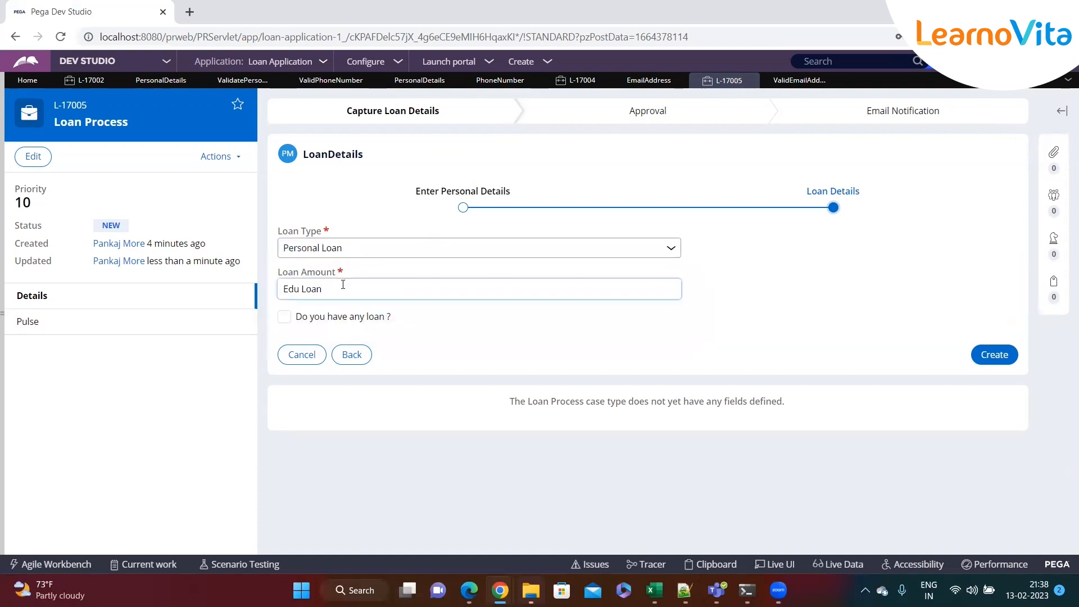
{"action": "left_click", "coordinate": [670, 252]}
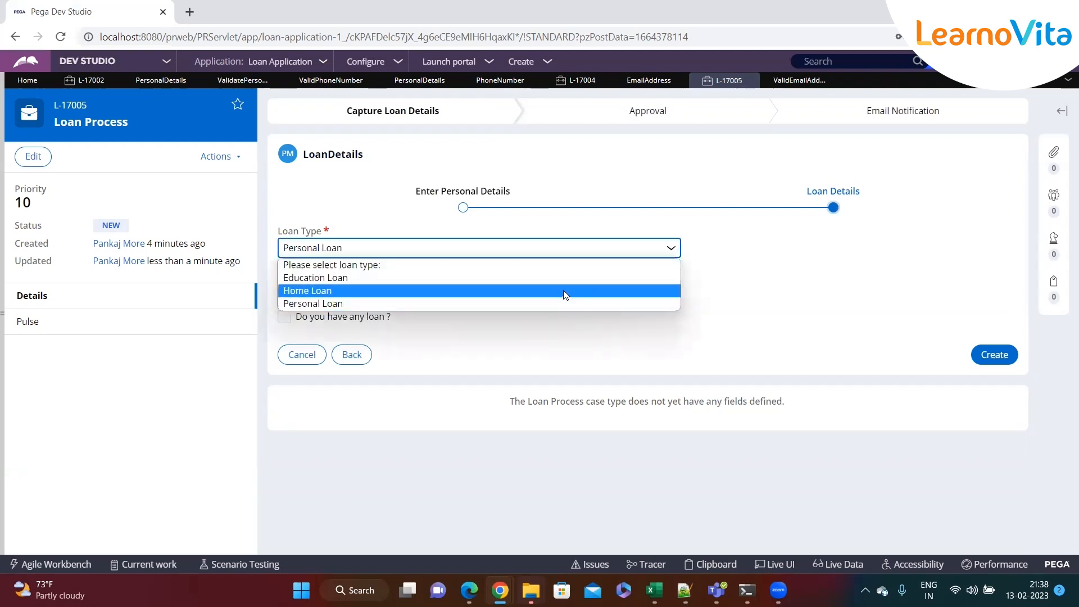
{"action": "left_click", "coordinate": [788, 279]}
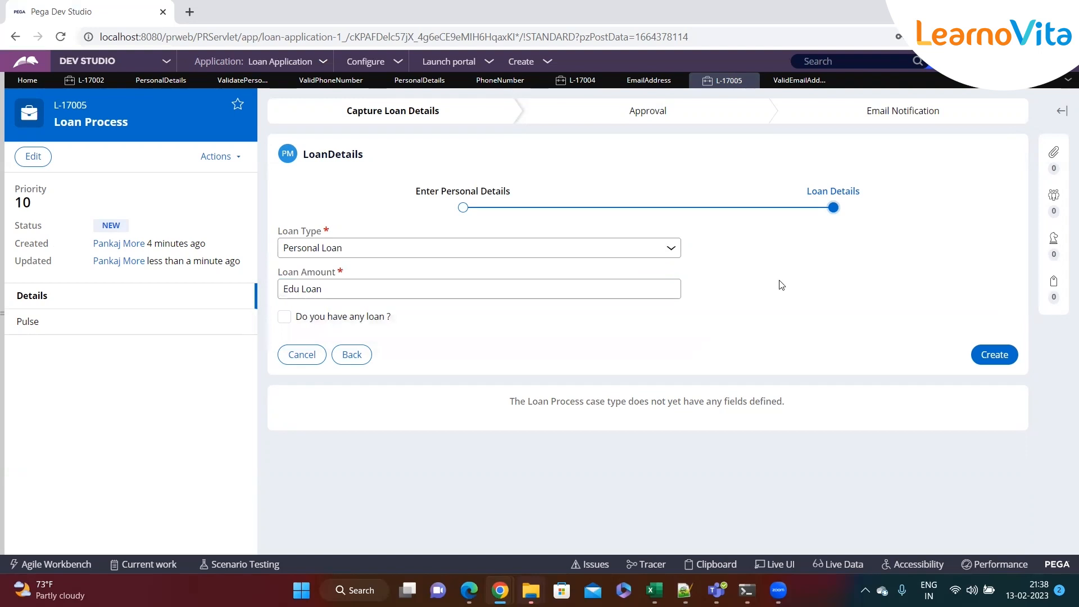
{"action": "triple_click", "coordinate": [446, 289]}
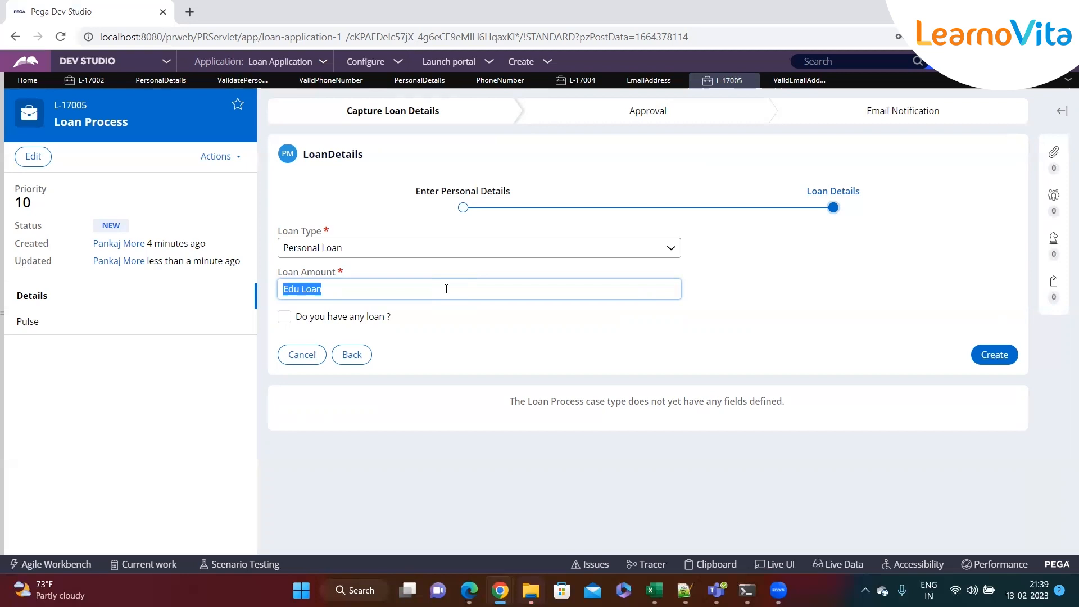
From the PersonalDetails flow action rule, create a new Loan Process case
{"action": "left_click", "coordinate": [446, 289]}
{"action": "left_click", "coordinate": [161, 81]}
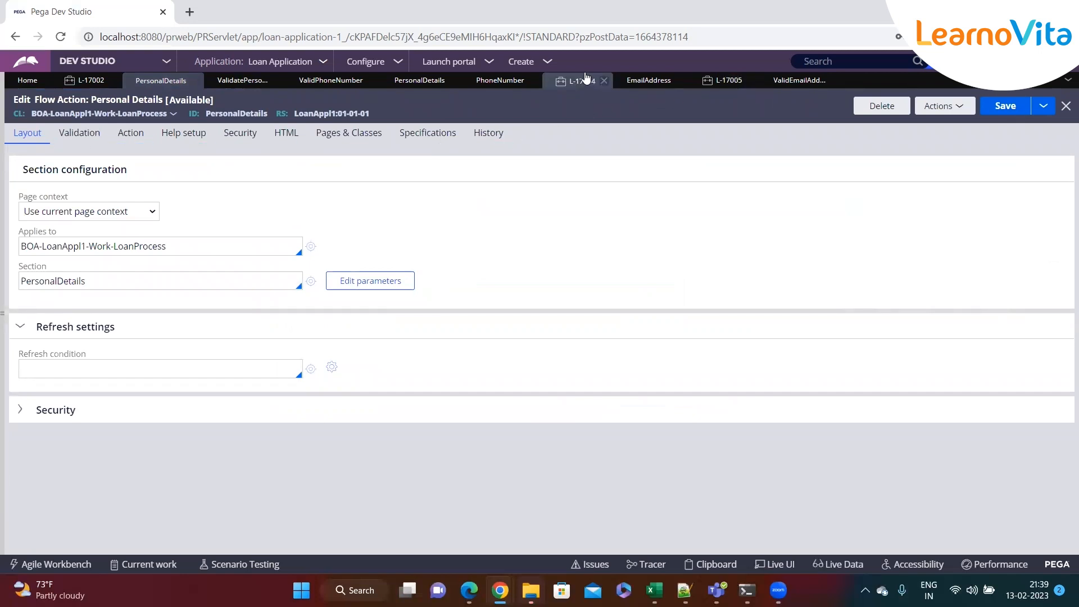
{"action": "left_click", "coordinate": [553, 65]}
{"action": "mouse_move", "coordinate": [562, 72]}
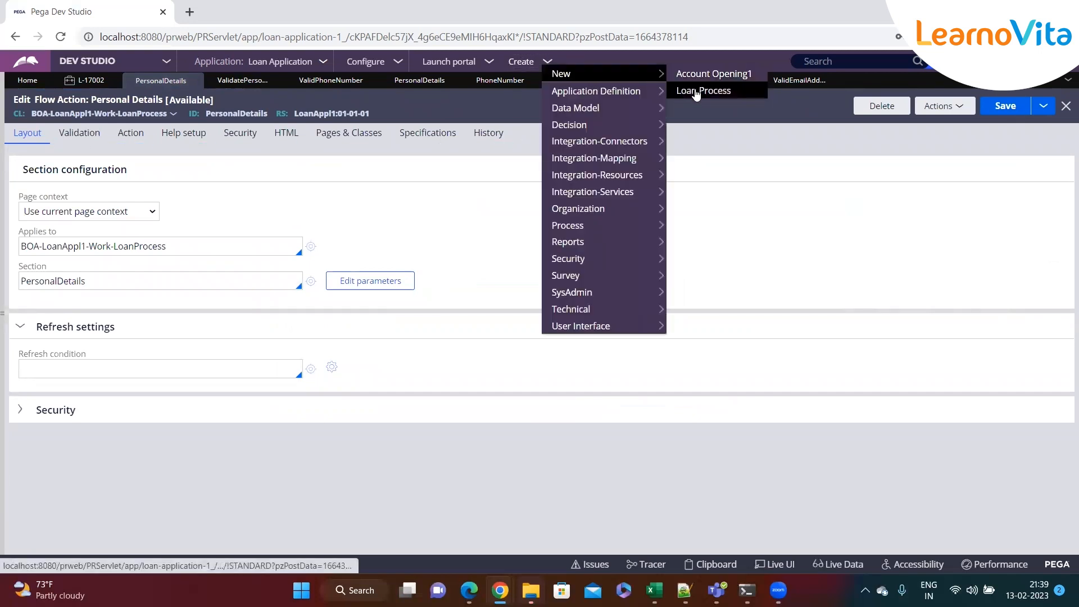
{"action": "left_click", "coordinate": [694, 91]}
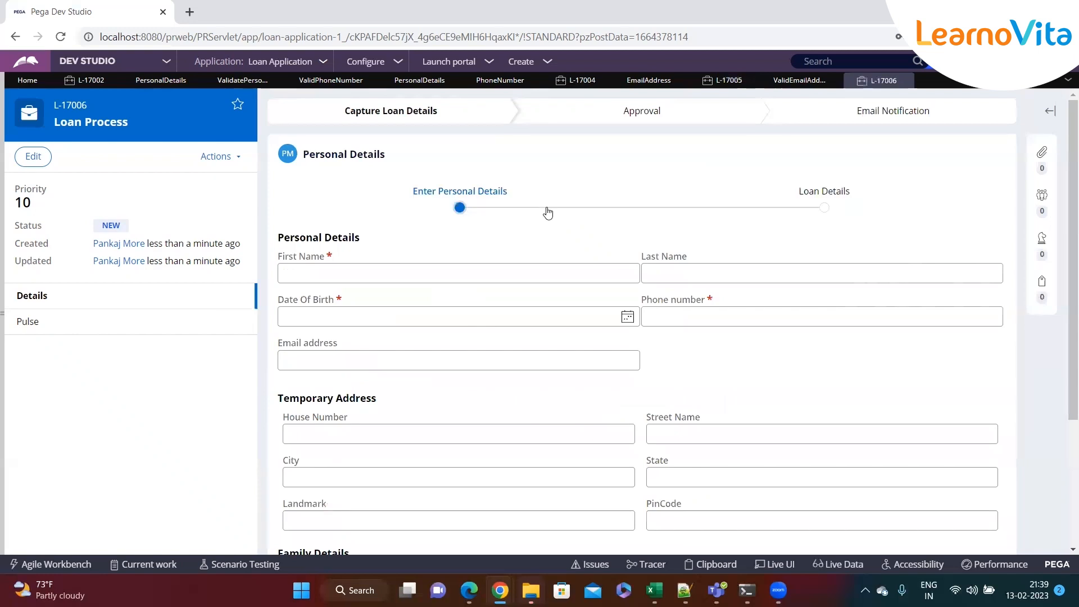
Review the empty L-17006 form, then leave Date Of Birth blank to trigger its error
{"action": "scroll", "coordinate": [548, 212], "scroll_direction": "down", "scroll_amount": 3}
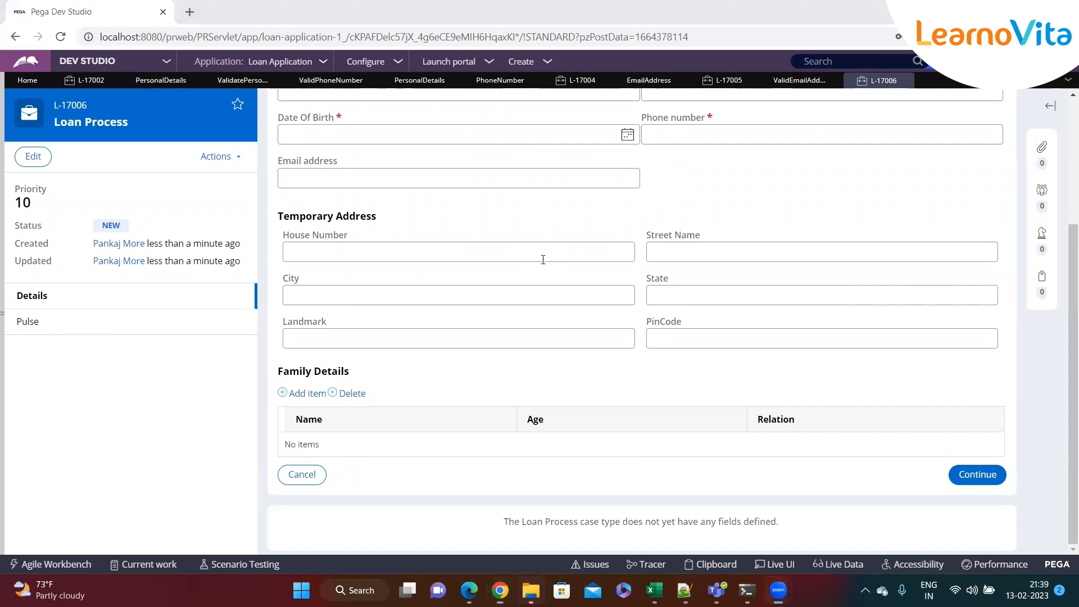
{"action": "scroll", "coordinate": [528, 289], "scroll_direction": "up", "scroll_amount": 3}
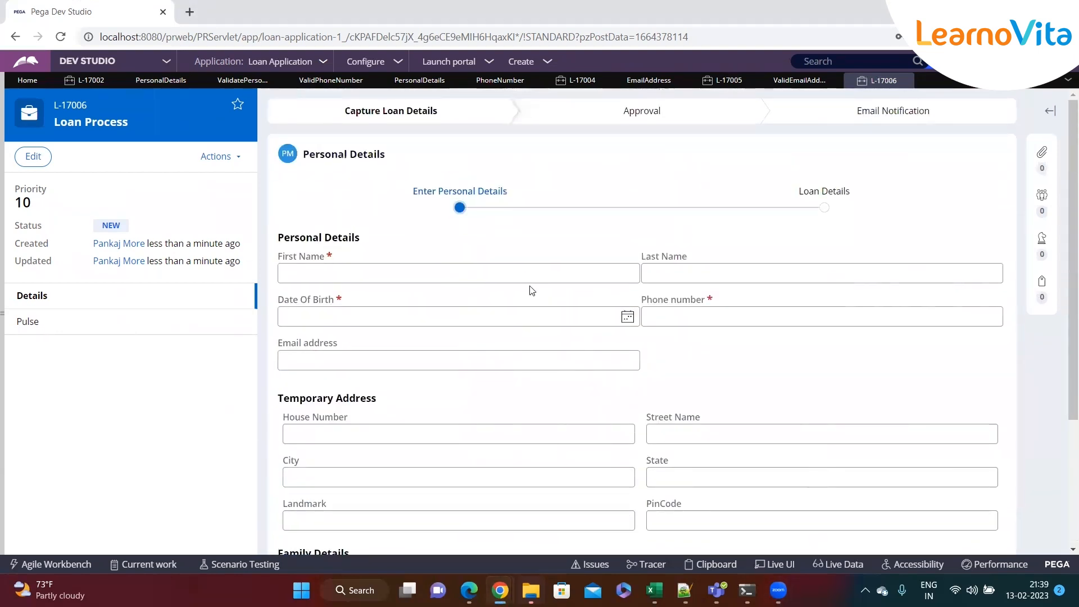
{"action": "scroll", "coordinate": [530, 285], "scroll_direction": "down", "scroll_amount": 3}
{"action": "scroll", "coordinate": [530, 287], "scroll_direction": "up", "scroll_amount": 3}
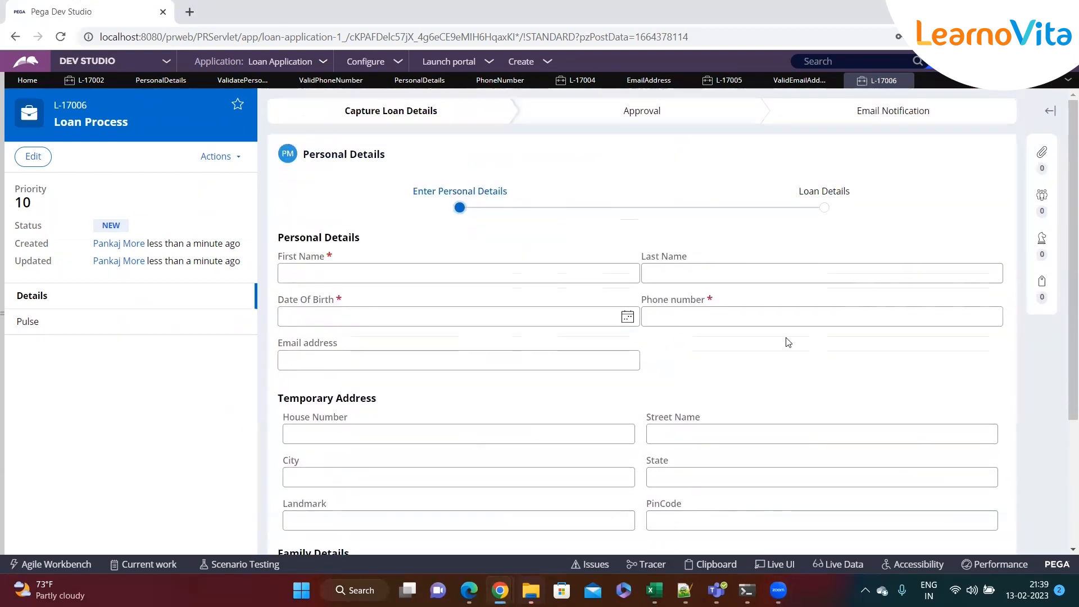
{"action": "scroll", "coordinate": [788, 340], "scroll_direction": "down", "scroll_amount": 3}
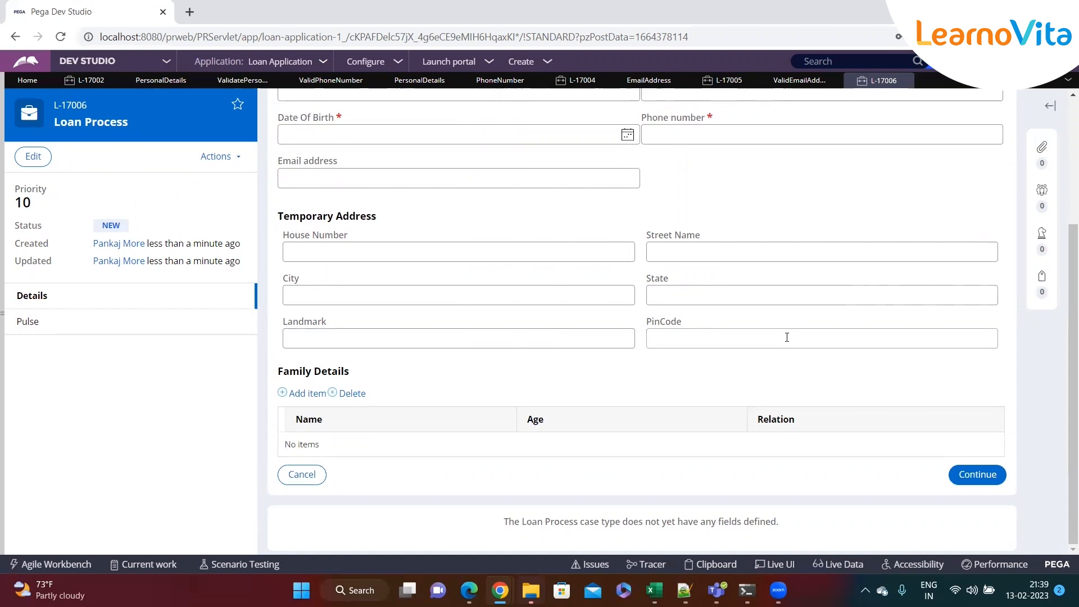
{"action": "scroll", "coordinate": [786, 337], "scroll_direction": "up", "scroll_amount": 3}
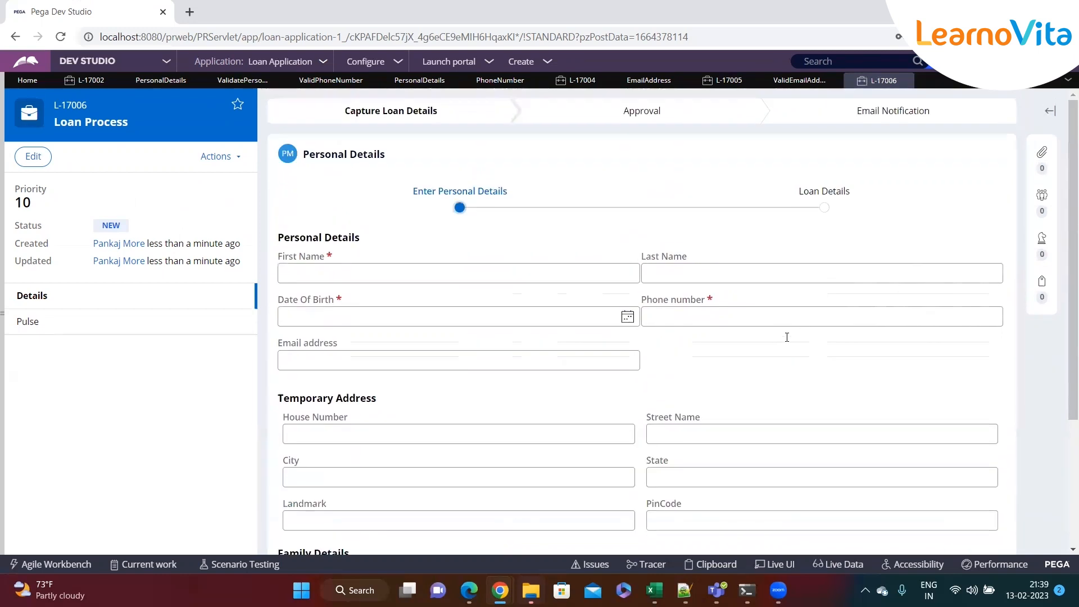
{"action": "left_click", "coordinate": [544, 322]}
{"action": "left_click", "coordinate": [662, 349]}
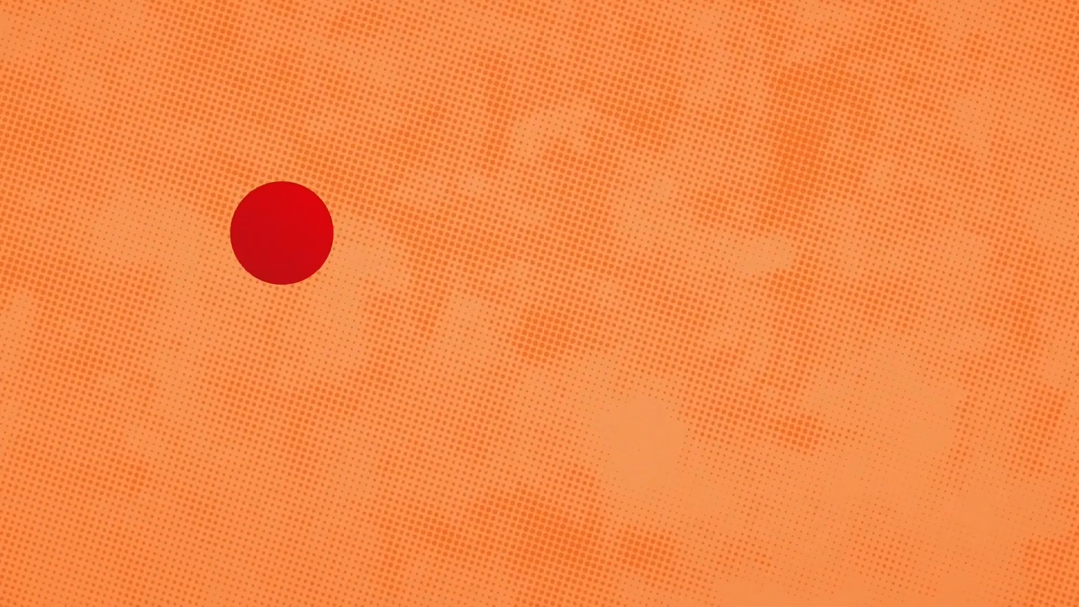